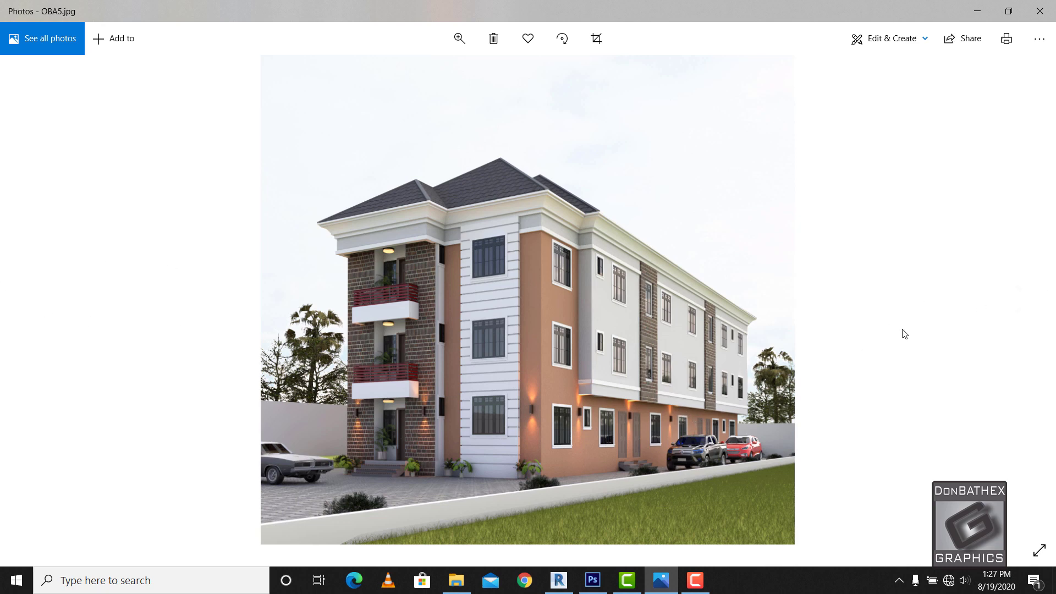
- Compare the finished exterior renders OBA4 and OBA5 in Photos with the building's 3D model in Revit
left_click(1018, 308)
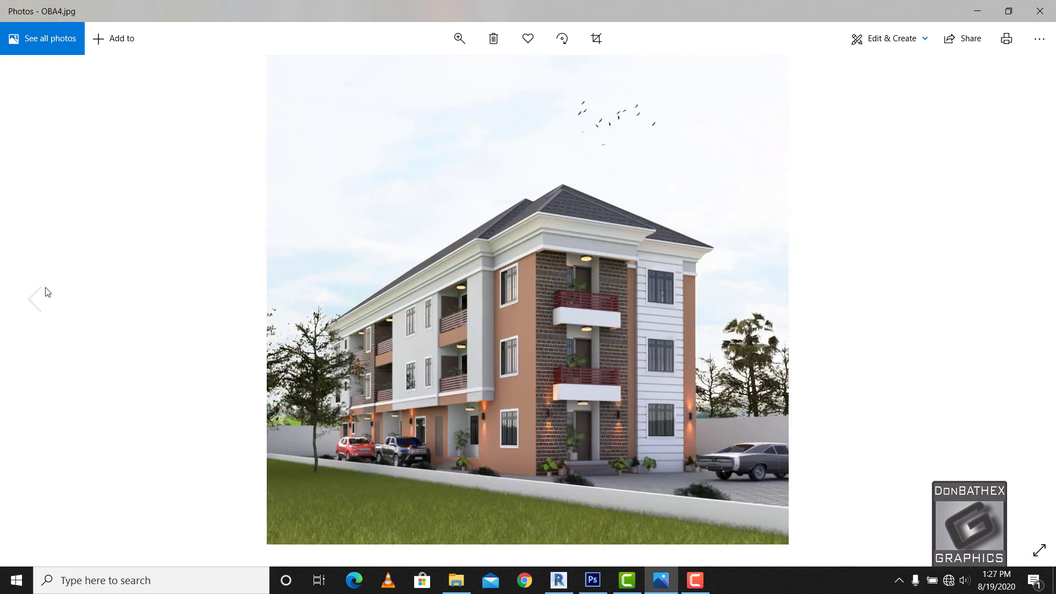
left_click(31, 299)
left_click(558, 580)
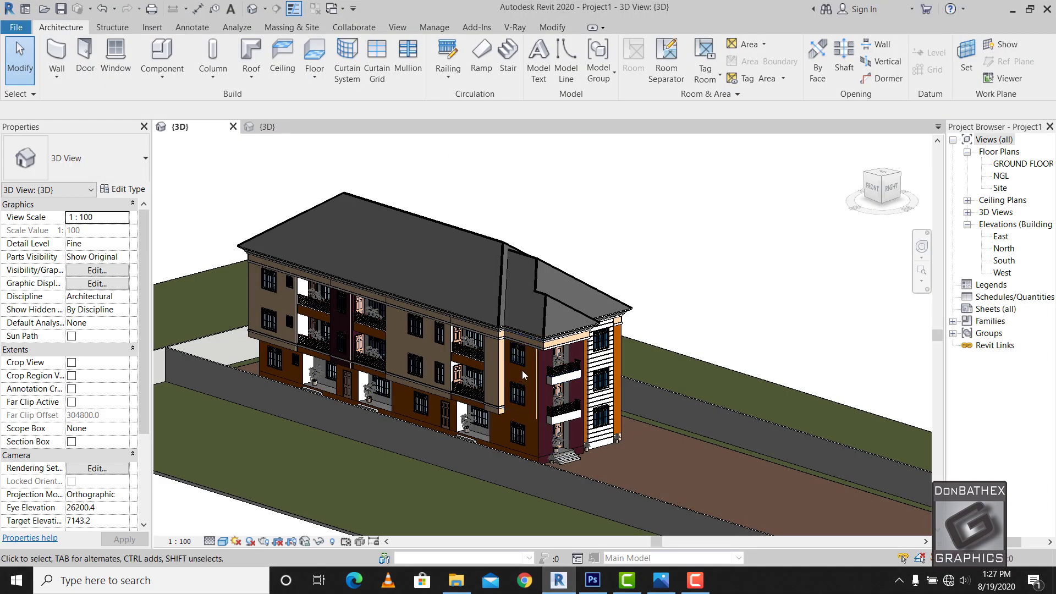
scroll(522, 375, "down", 5)
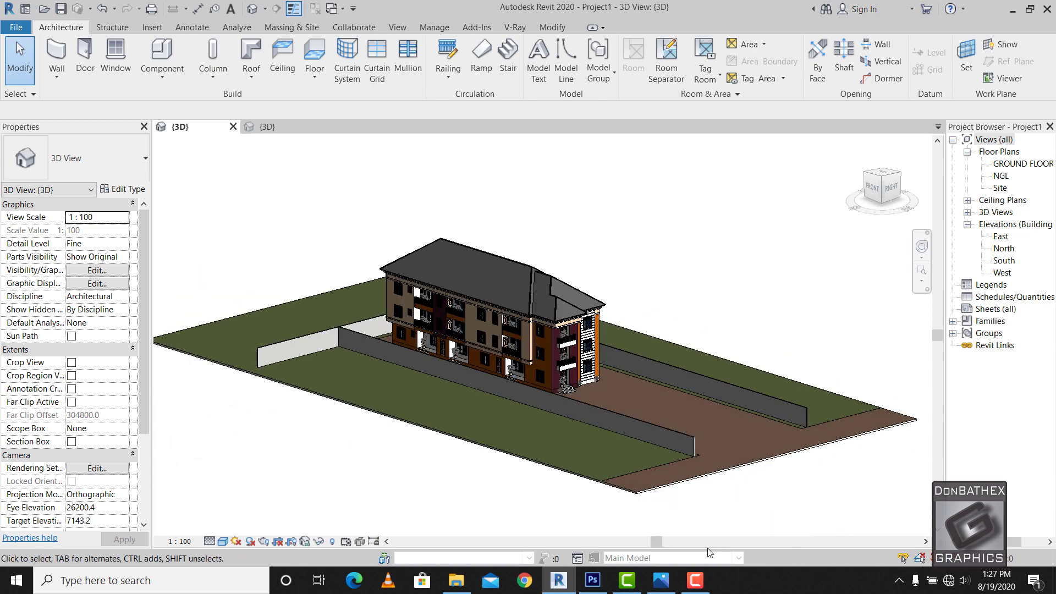
left_click(661, 580)
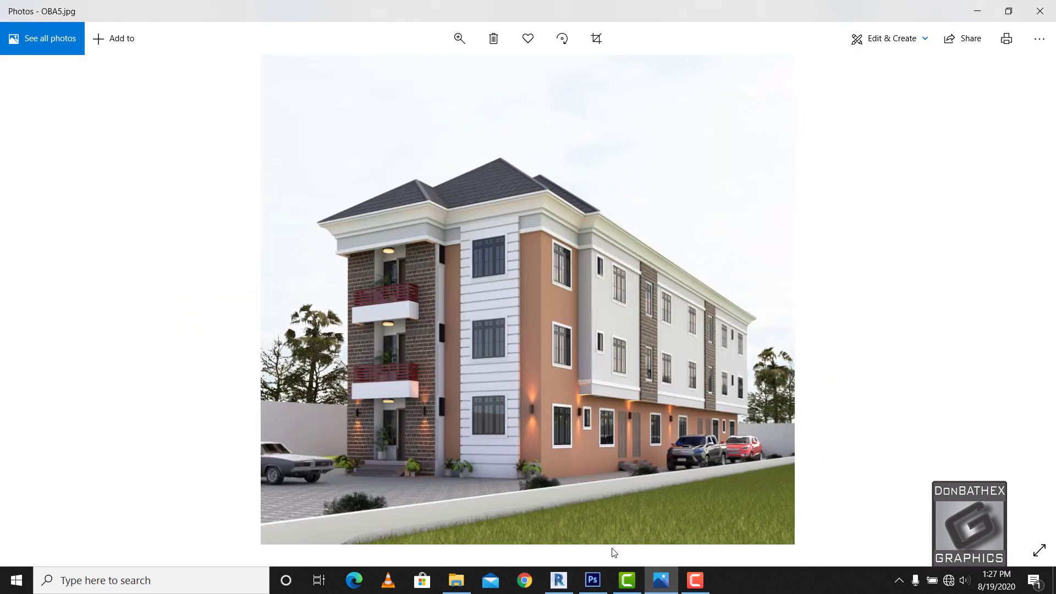
left_click(568, 586)
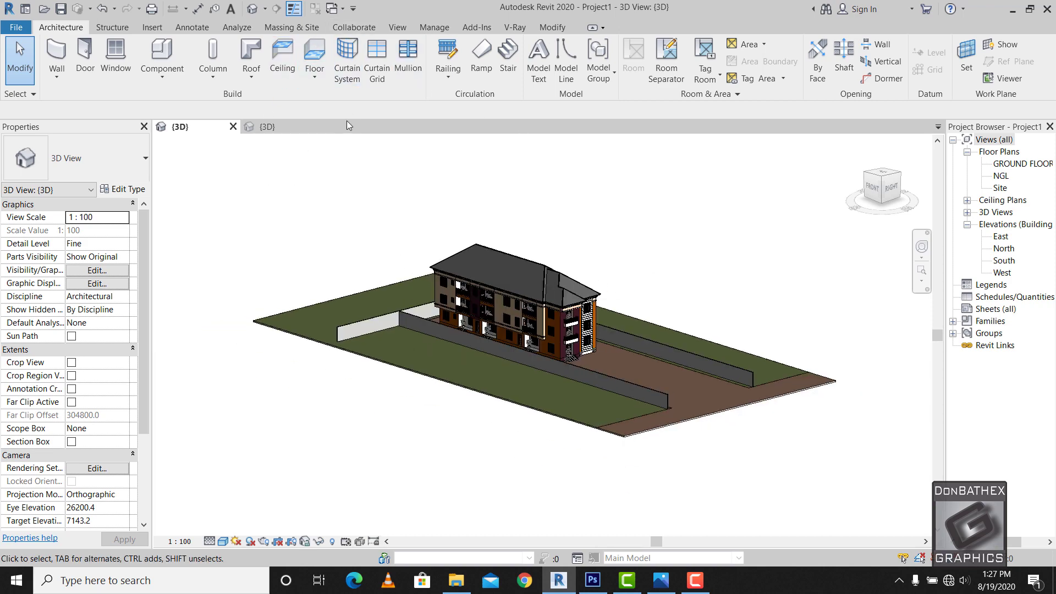
scroll(646, 335, "up", 2)
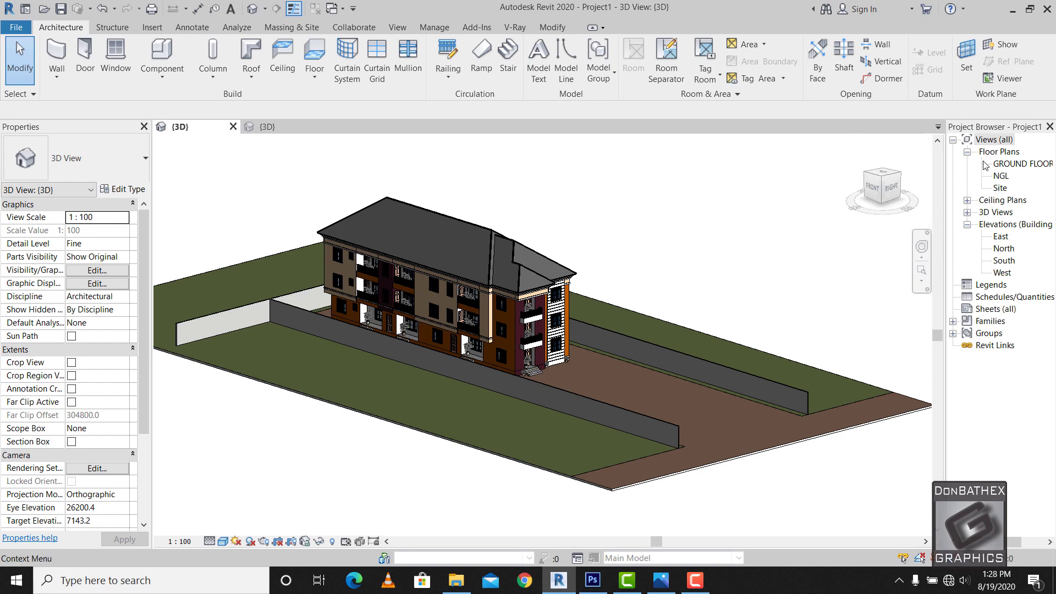
- Open the GROUND FLOOR plan view and dismiss the save reminder without saving
left_click(1008, 164)
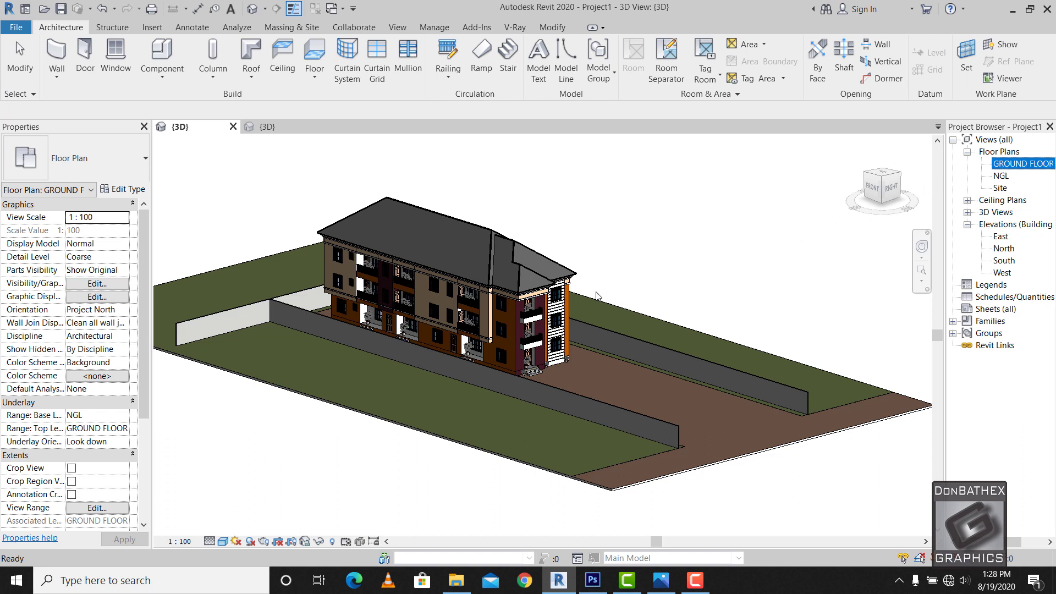
double_click(1010, 160)
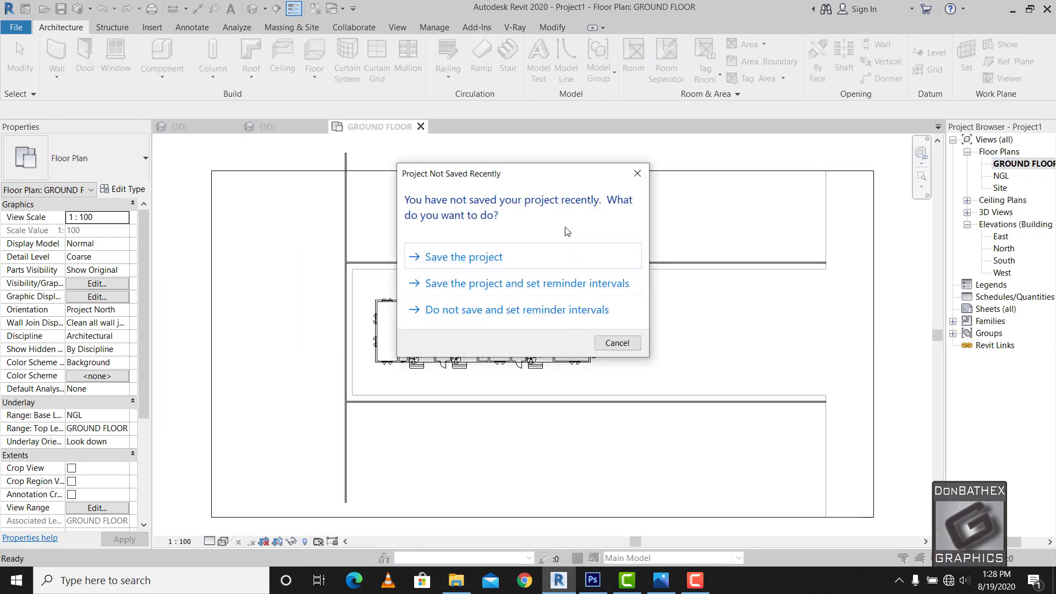
left_click(638, 173)
- Place a perspective camera outside the lower boundary wall near the site's lower-right corner, aimed diagonally across the building toward the upper-left site corner
scroll(662, 346, "up", 1)
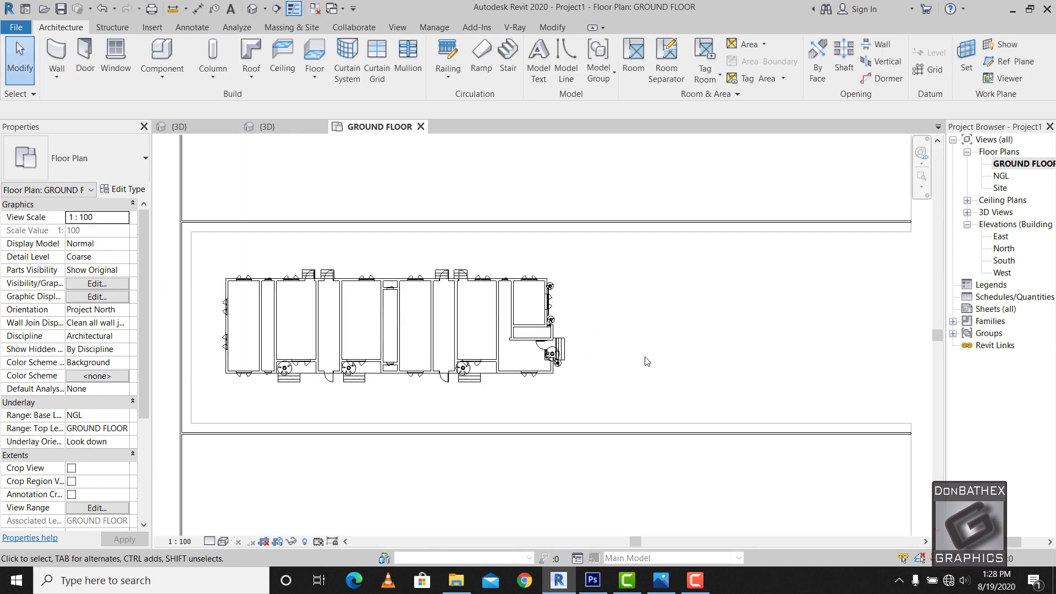
scroll(613, 363, "down", 2)
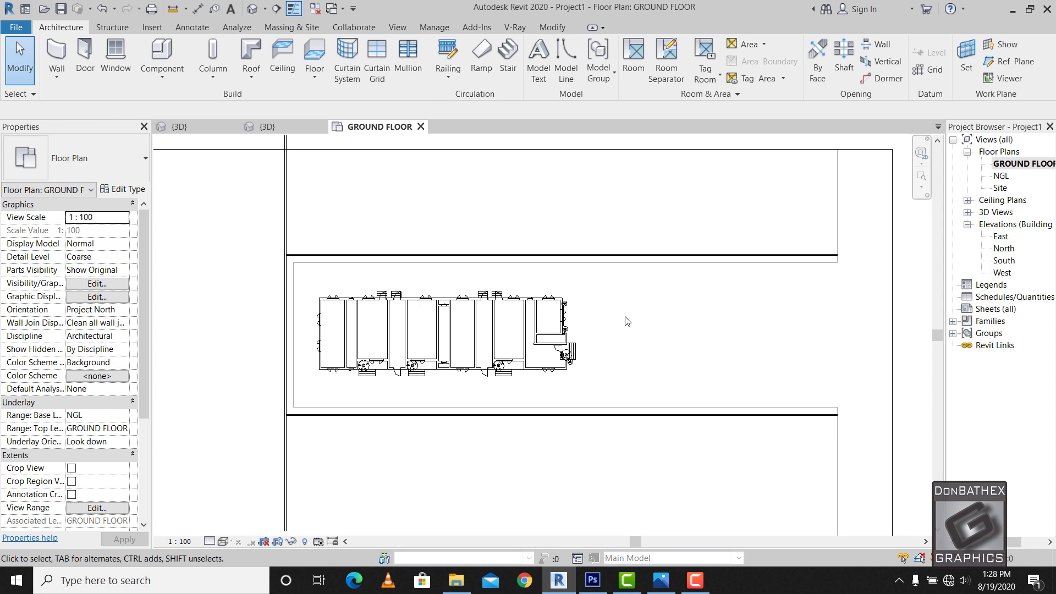
scroll(527, 229, "down", 1)
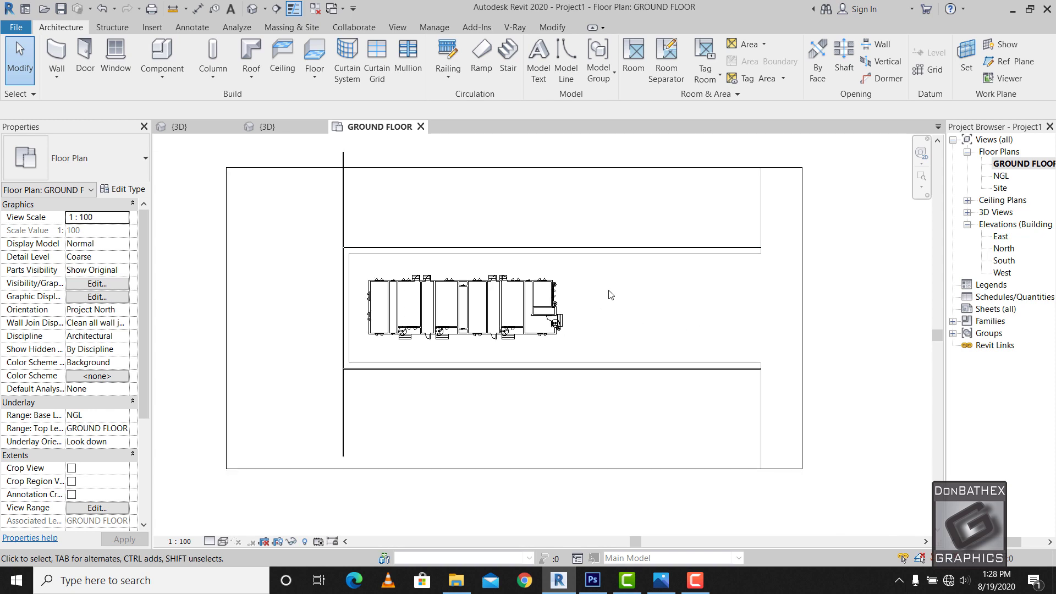
scroll(612, 284, "up", 1)
scroll(634, 367, "down", 1)
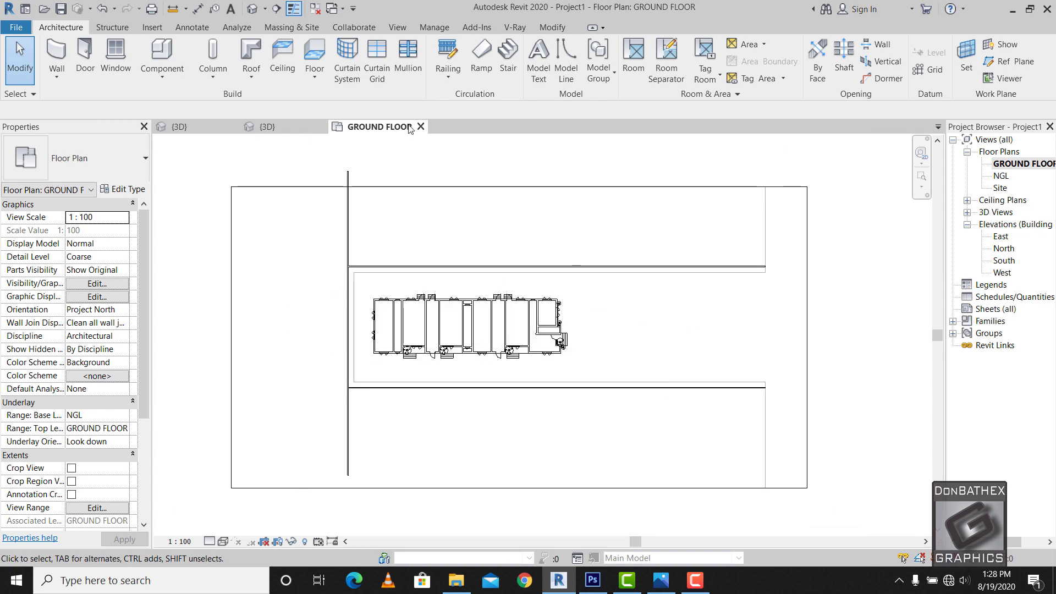
left_click(264, 12)
left_click(275, 40)
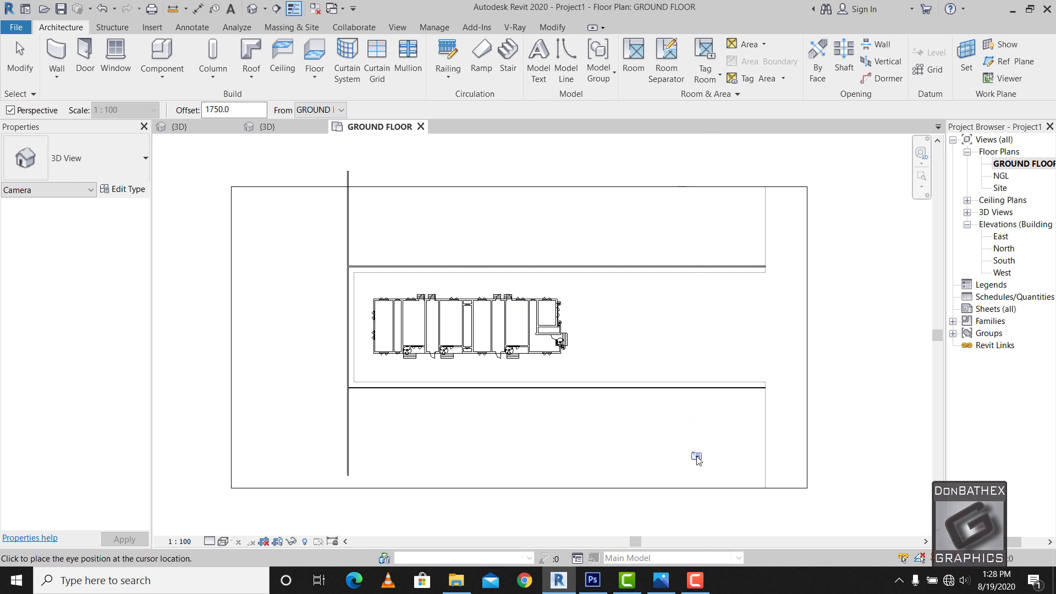
left_click(697, 457)
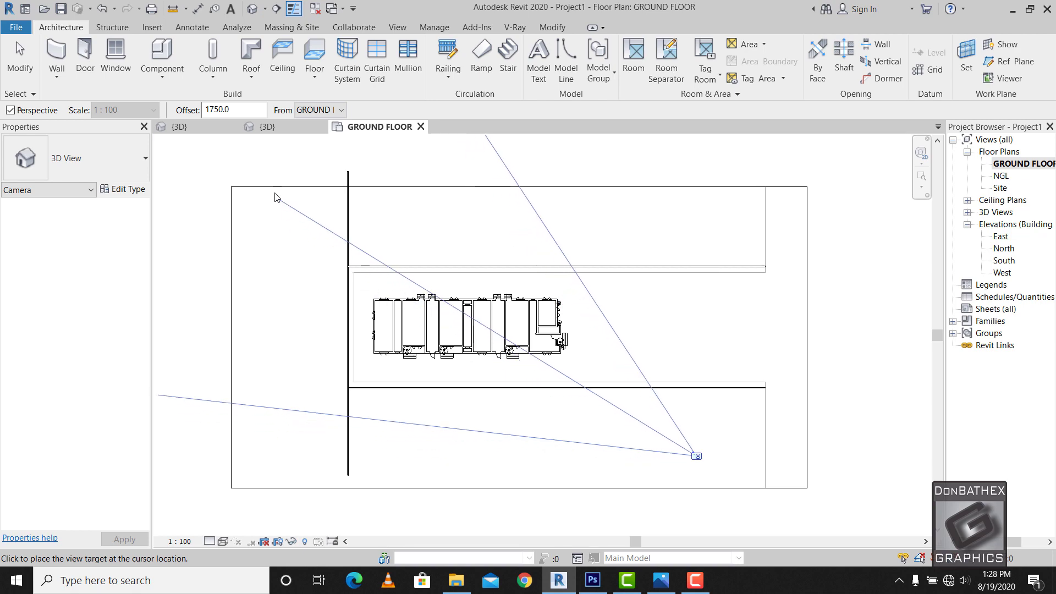
left_click(250, 179)
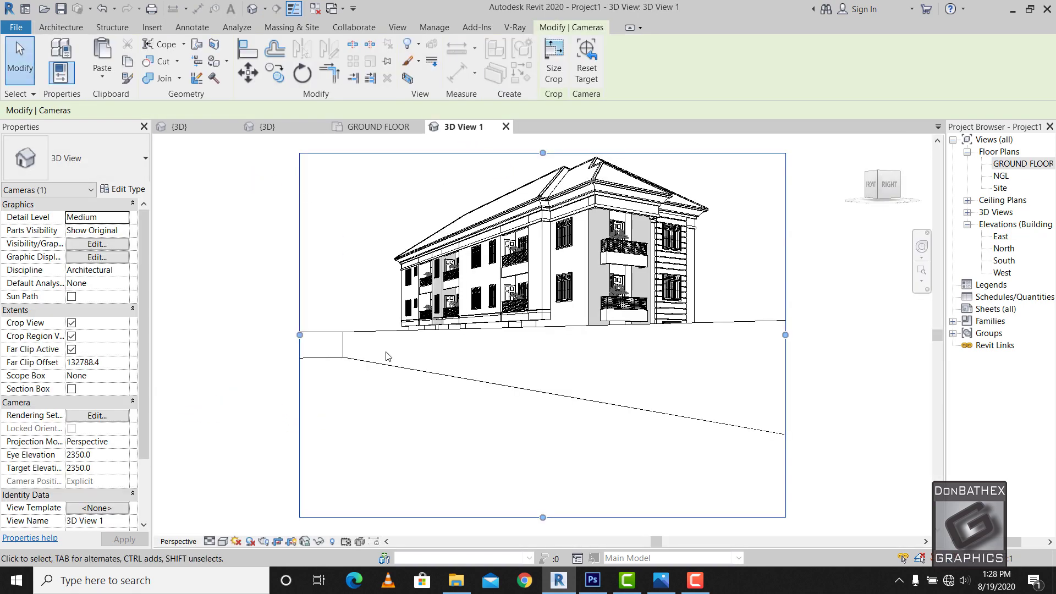
- Tighten the camera view's crop region by moving its left edge closer to the building and raising its lower edge
scroll(410, 424, "down", 1)
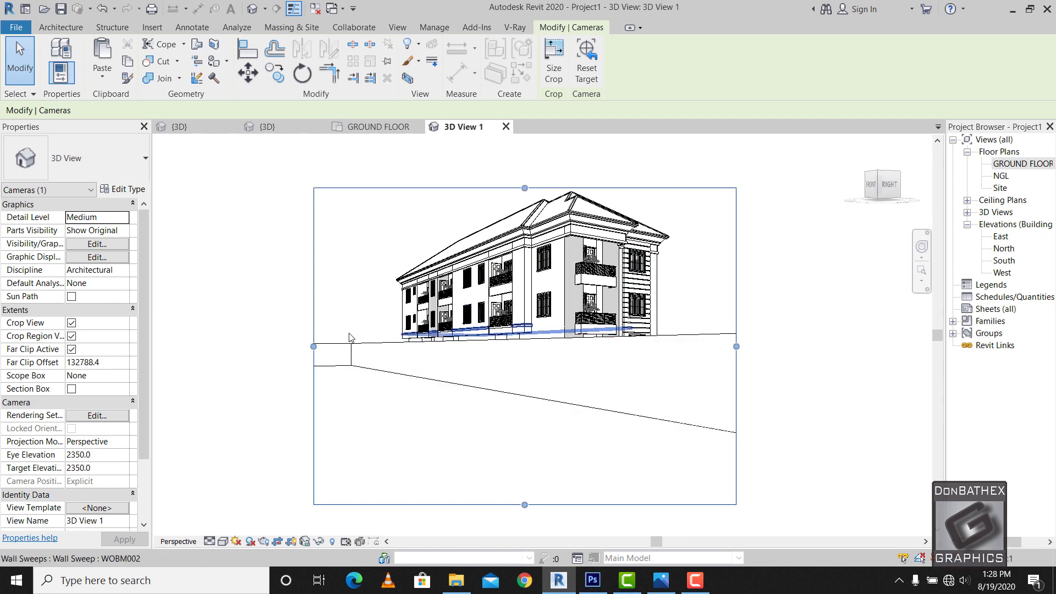
left_click_drag(313, 347, 377, 347)
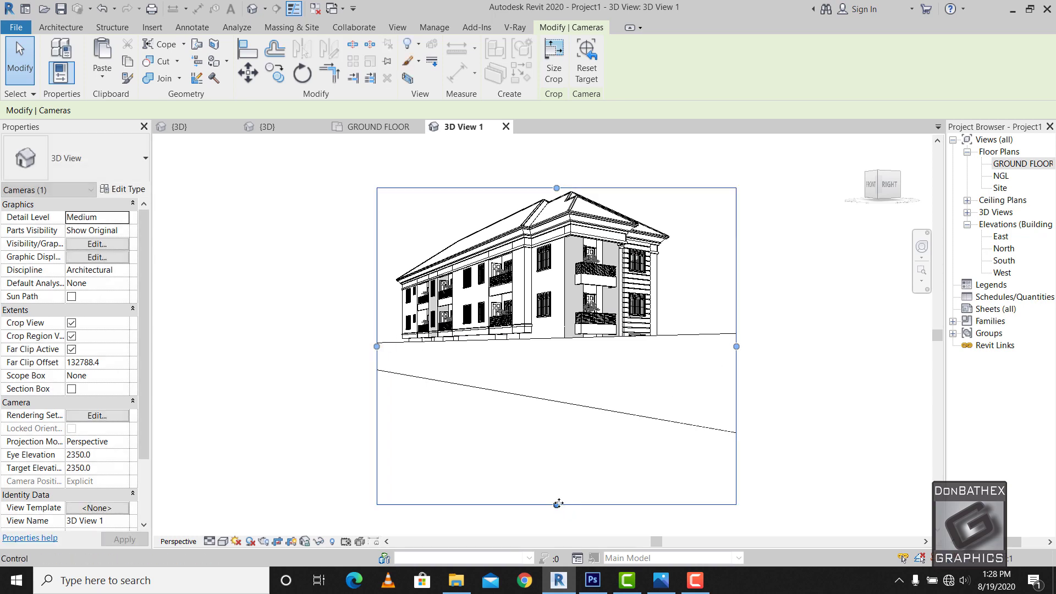
left_click_drag(553, 503, 548, 435)
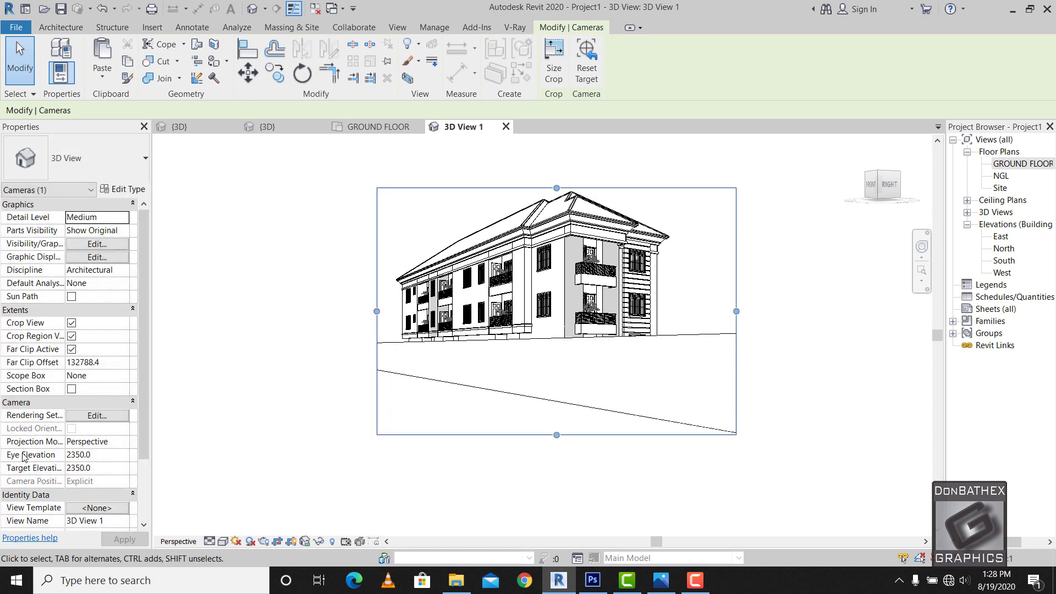
- Set the camera's eye elevation to 1500 and extend the crop region upward to leave sky above the roof
left_click(100, 455)
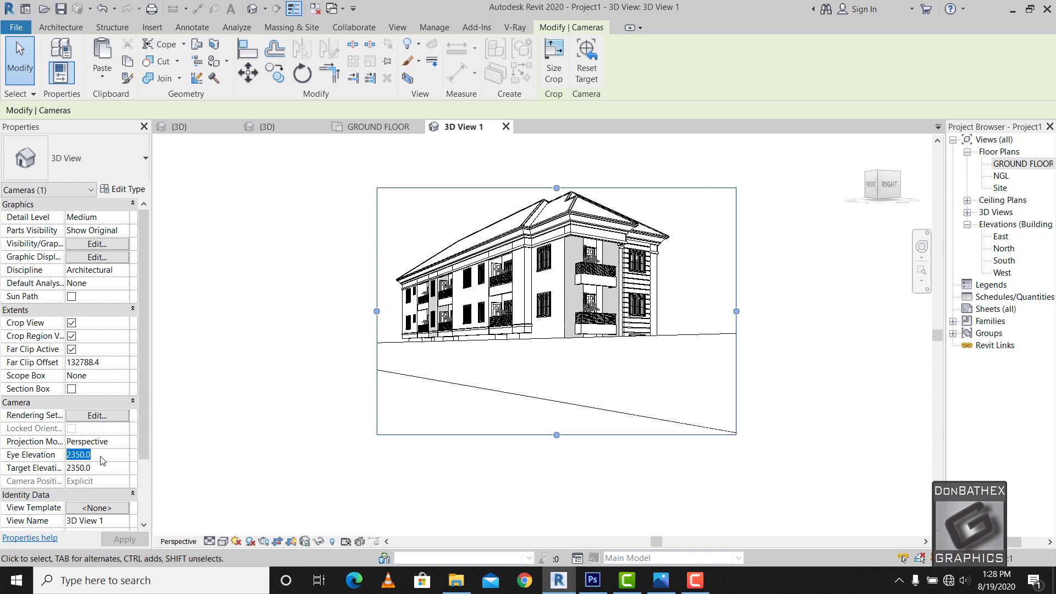
type("1")
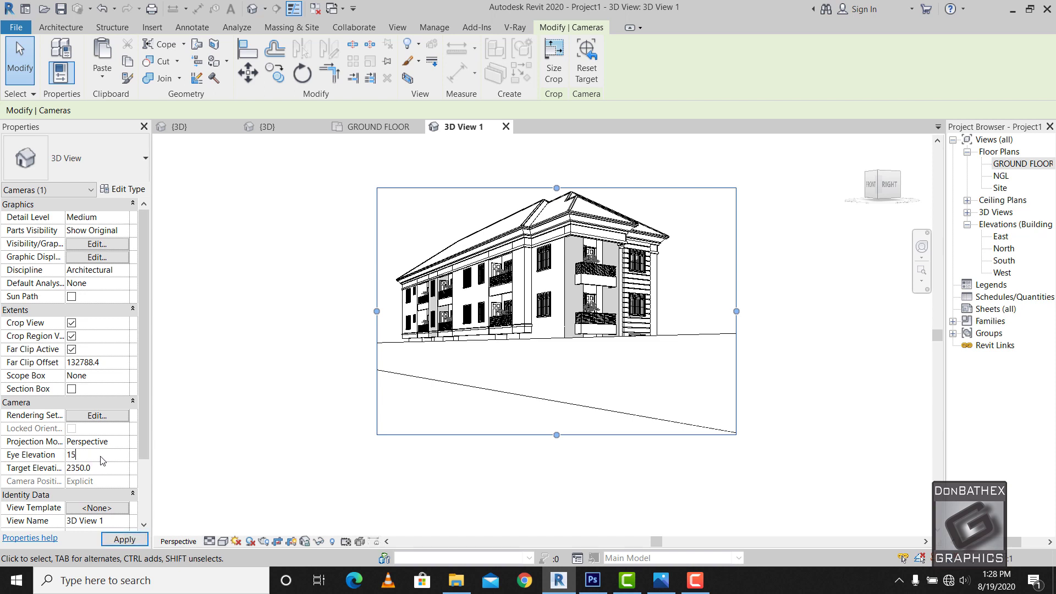
left_click(124, 539)
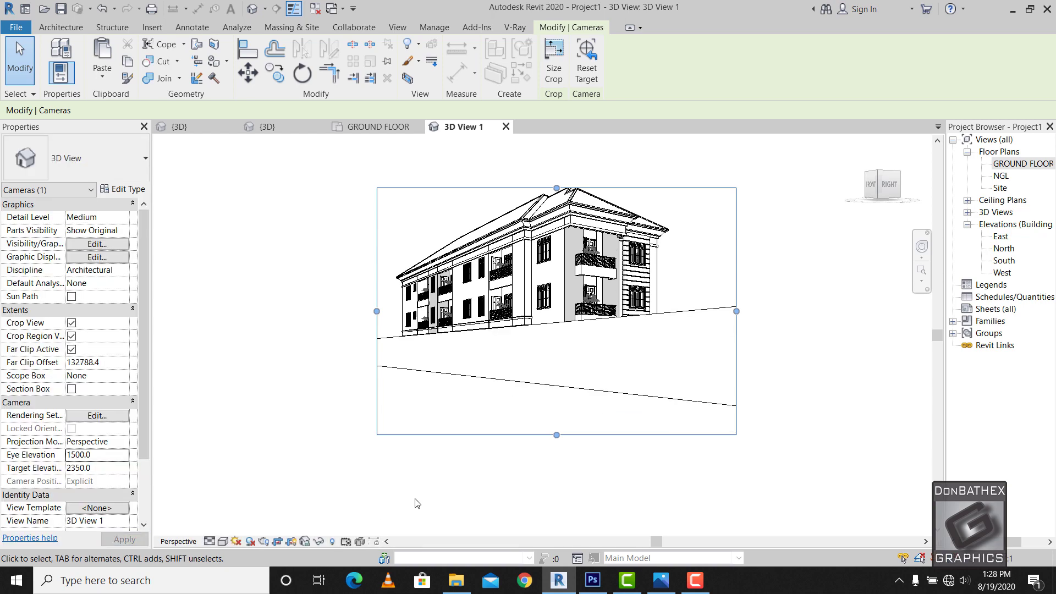
scroll(488, 487, "down", 1)
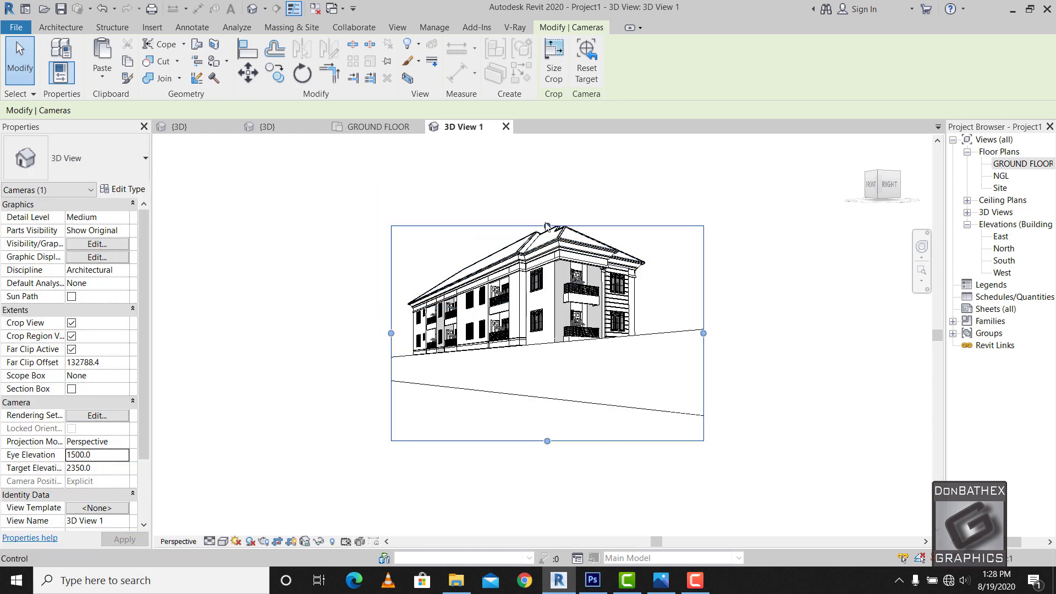
left_click_drag(546, 226, 547, 169)
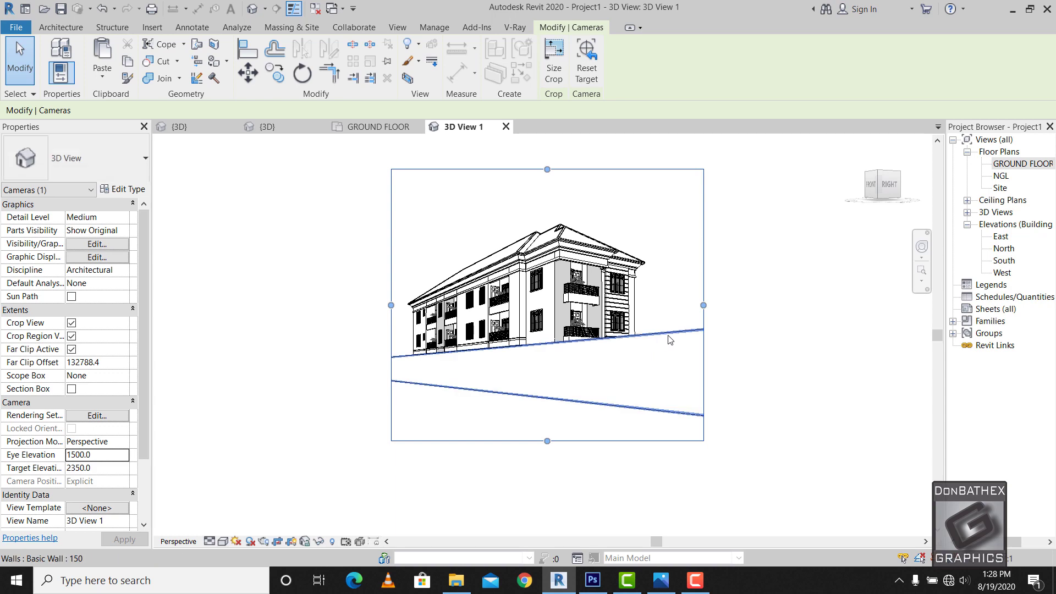
- Set the unconnected height of the boundary wall in front of the building to 450
left_click(670, 340)
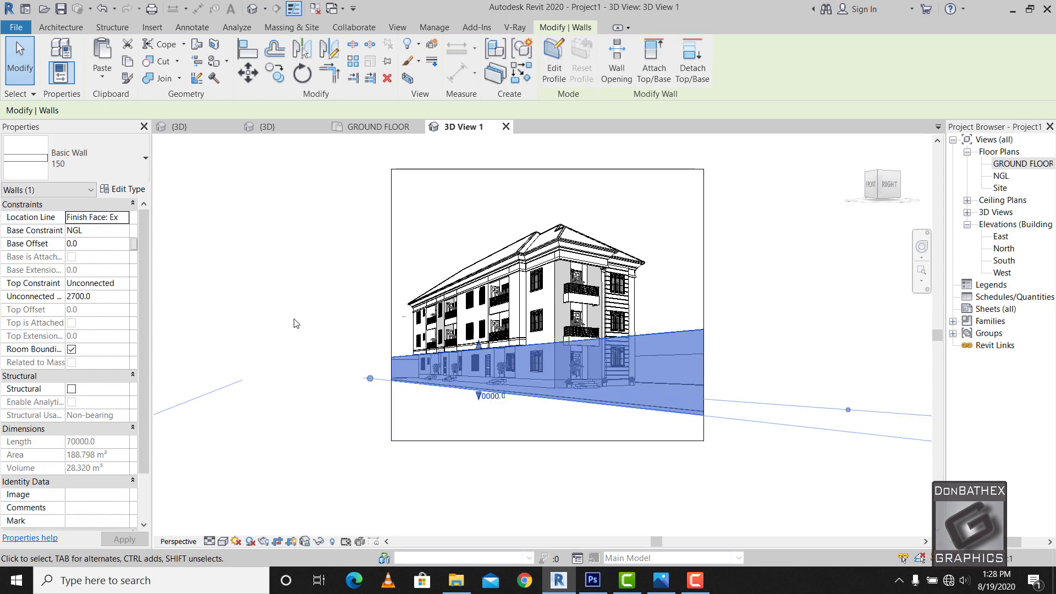
left_click(116, 297)
type("45")
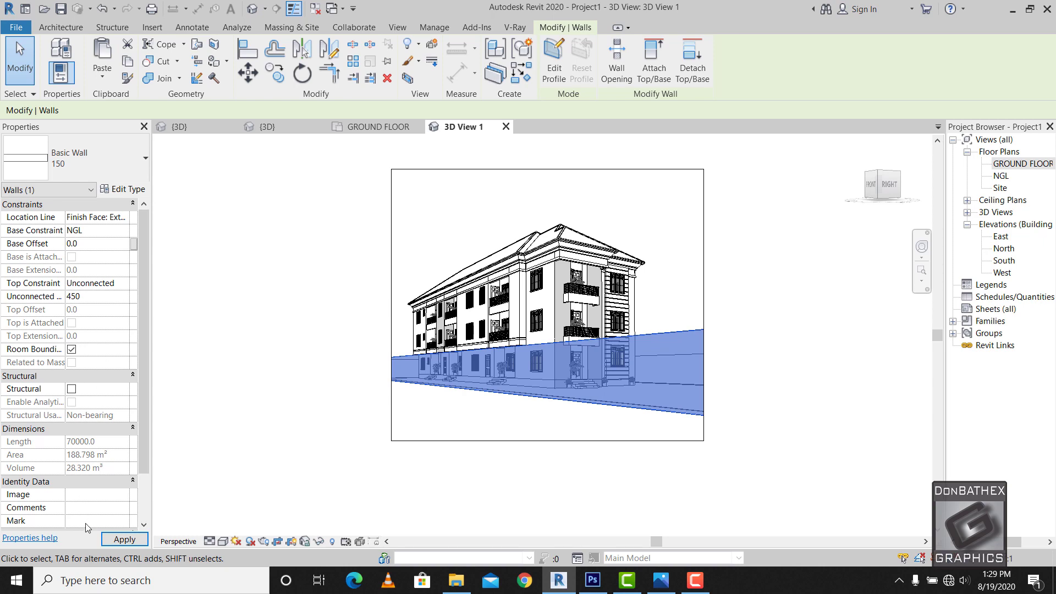
left_click(124, 540)
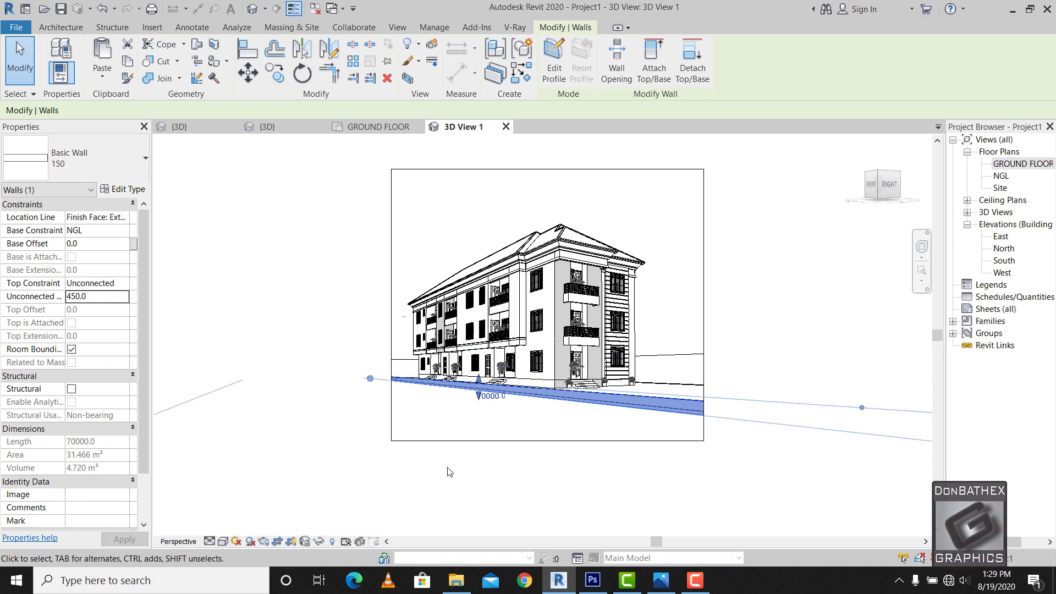
left_click(728, 290)
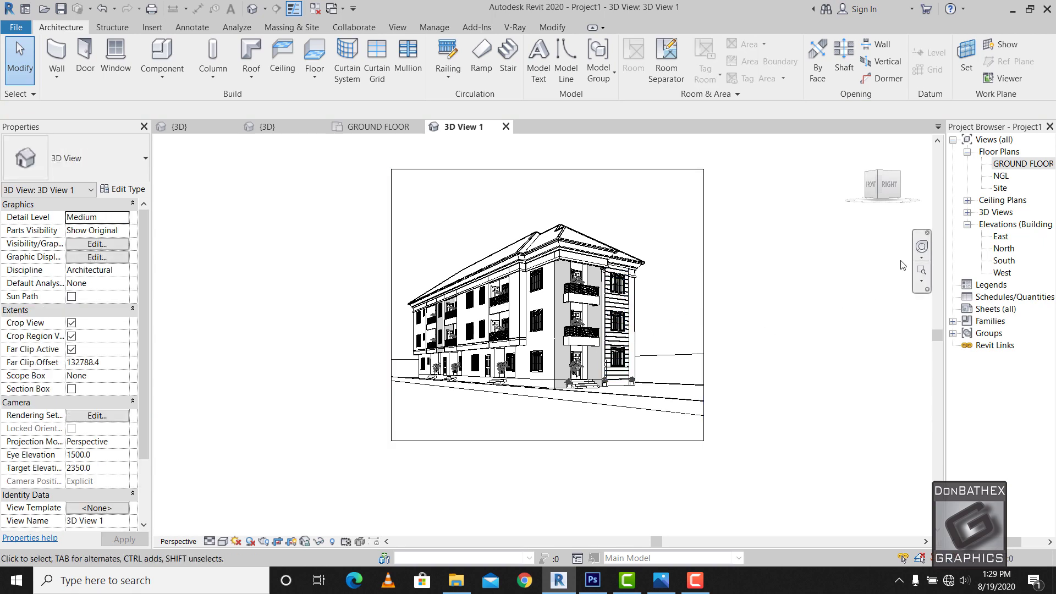
- Display the camera view at Fine detail level with the Shaded visual style, and close the inactive views
left_click(919, 272)
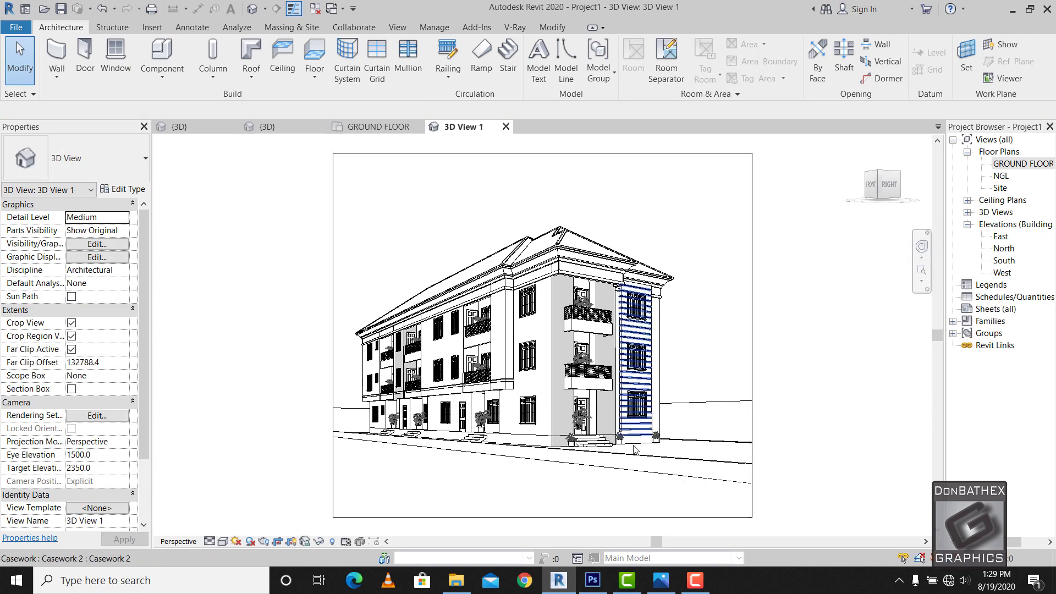
left_click(210, 542)
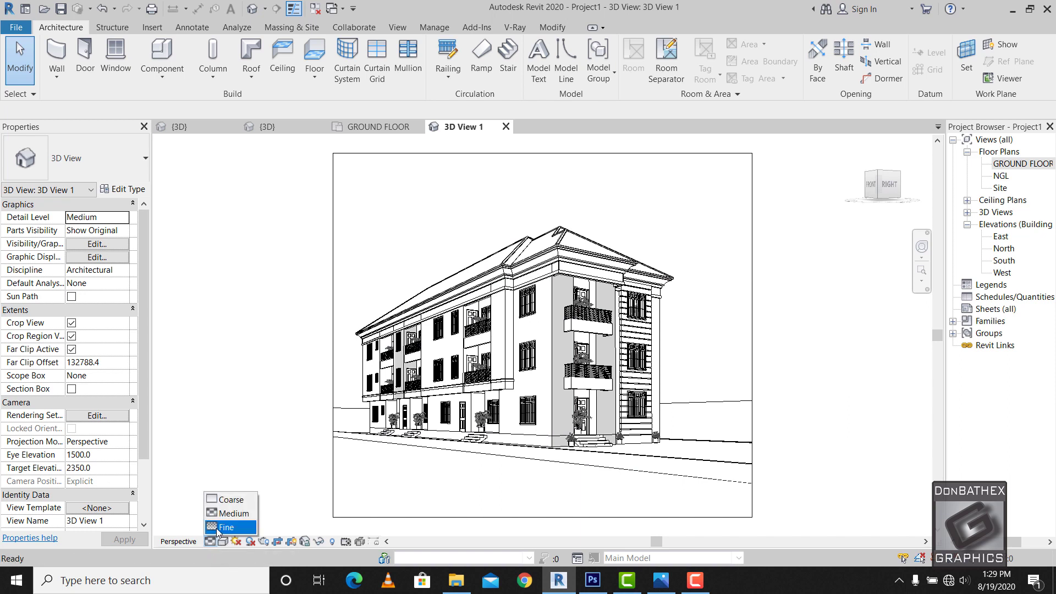
left_click(220, 527)
left_click(222, 541)
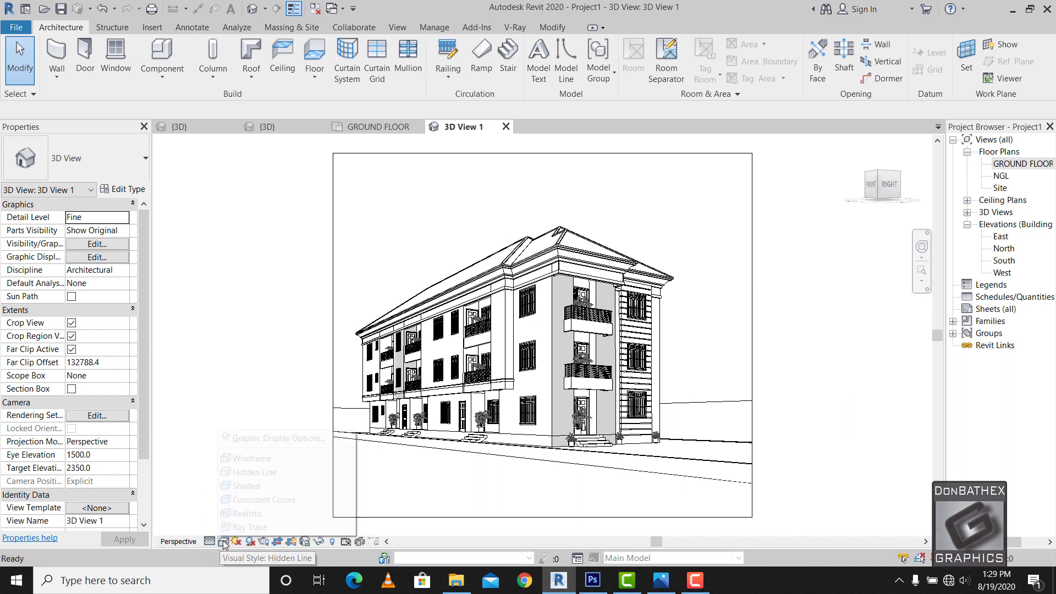
left_click(245, 486)
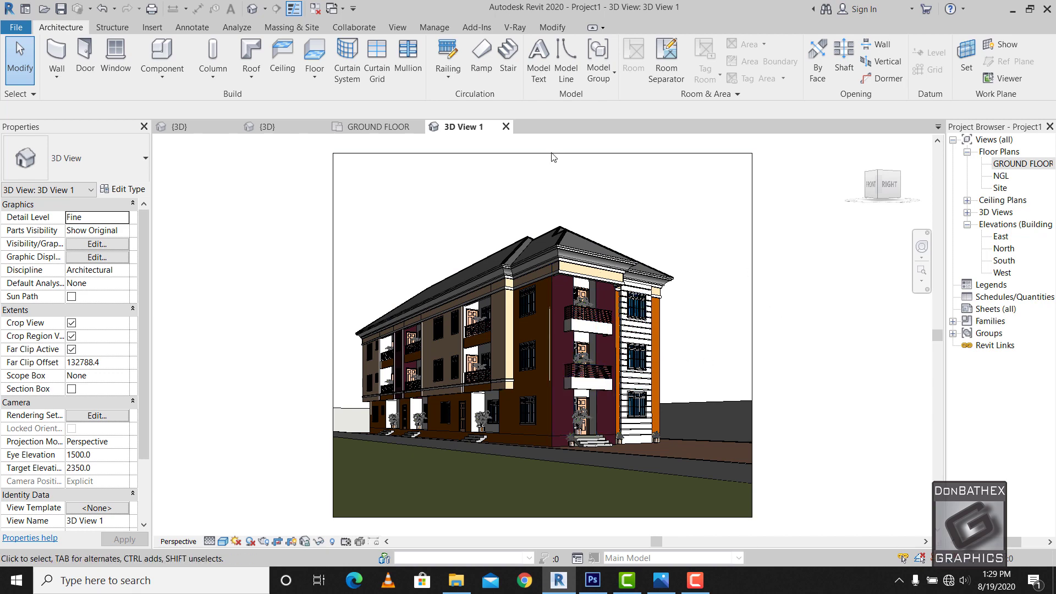
left_click(315, 9)
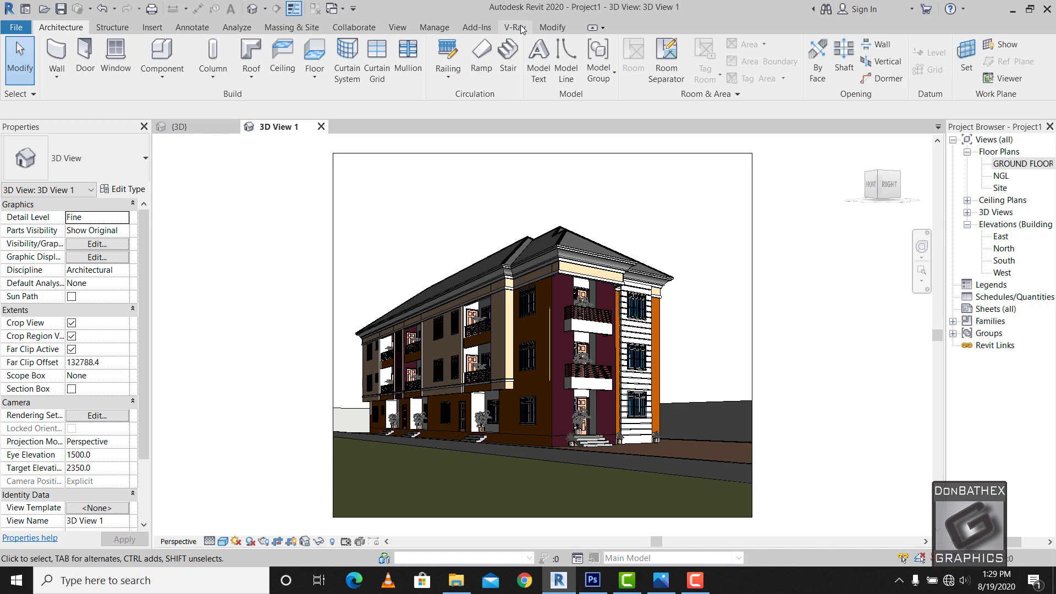
- Configure V-Ray global illumination with an Irradiance map primary engine, GI Depth of 10, and Ambient Occlusion enabled at 1.1
left_click(520, 26)
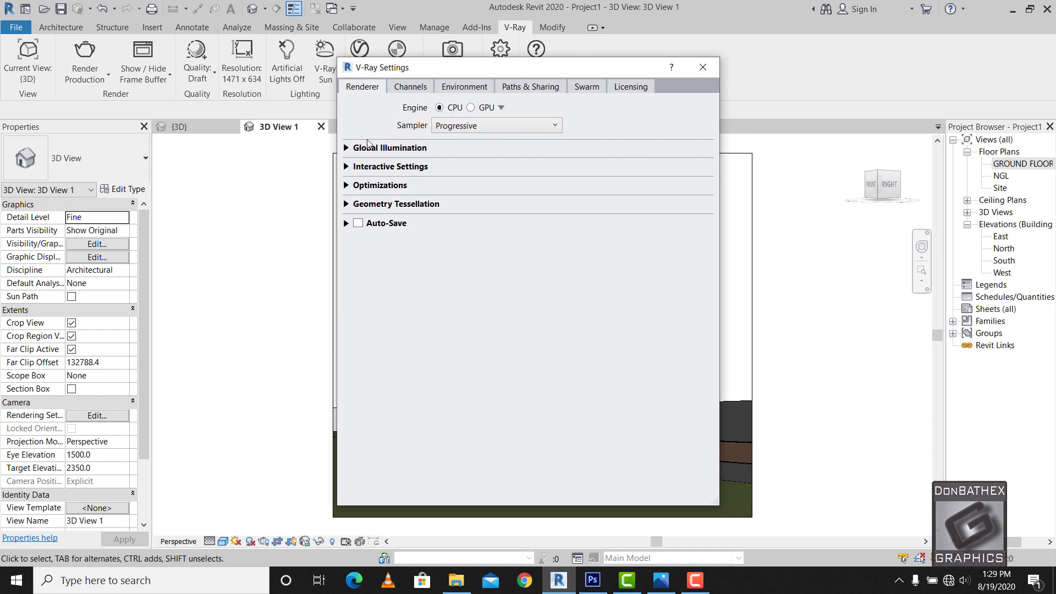
left_click(346, 148)
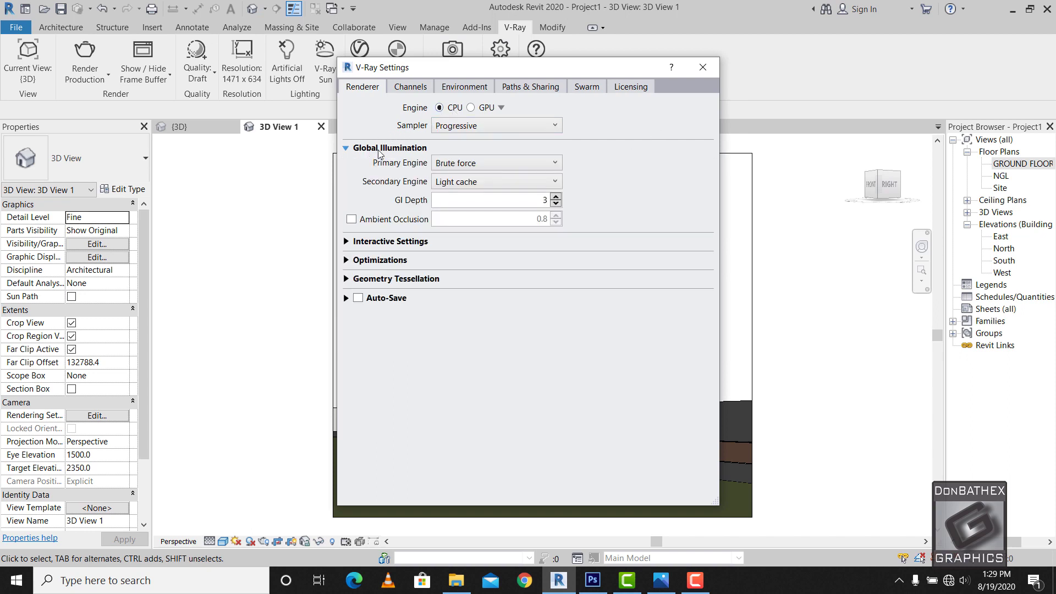
left_click(481, 167)
left_click(477, 193)
left_click(352, 220)
double_click(540, 199)
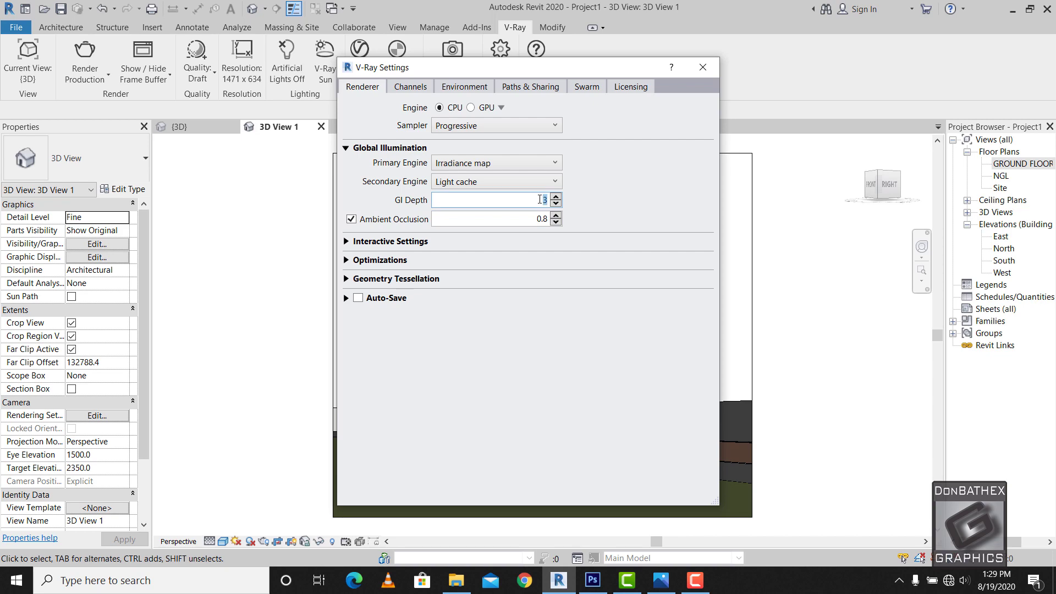
double_click(530, 221)
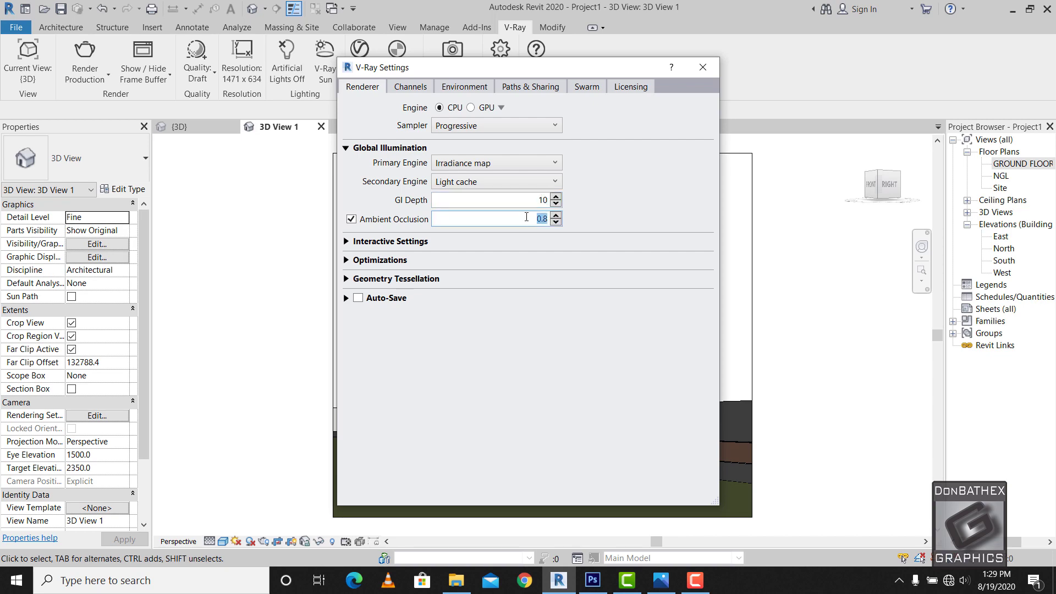
type("1.1")
- Try enabling the denoiser in the render channels, turn it back off, and close the V-Ray settings
left_click(415, 88)
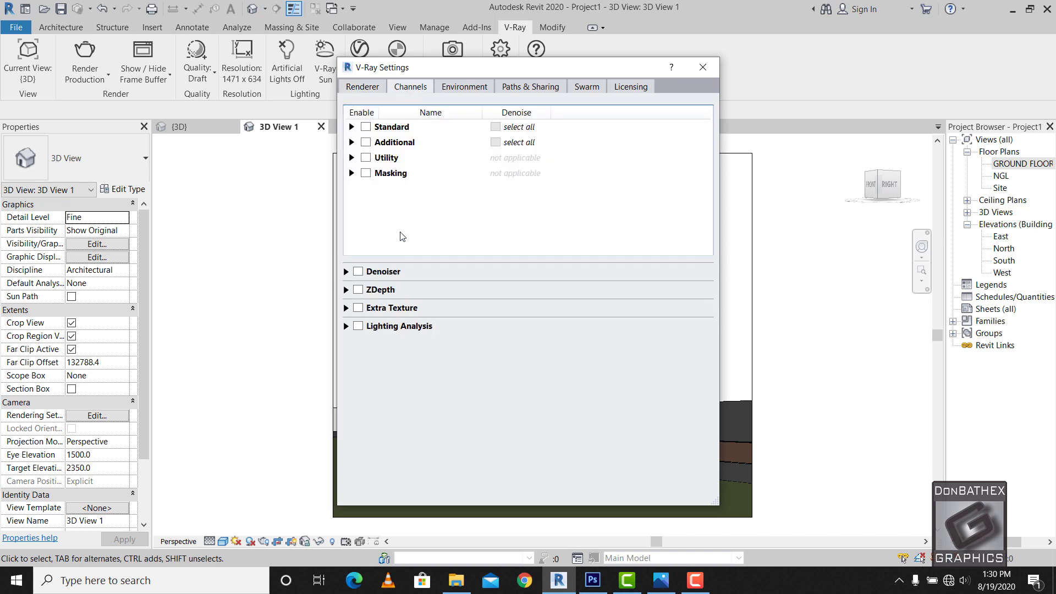
left_click(357, 271)
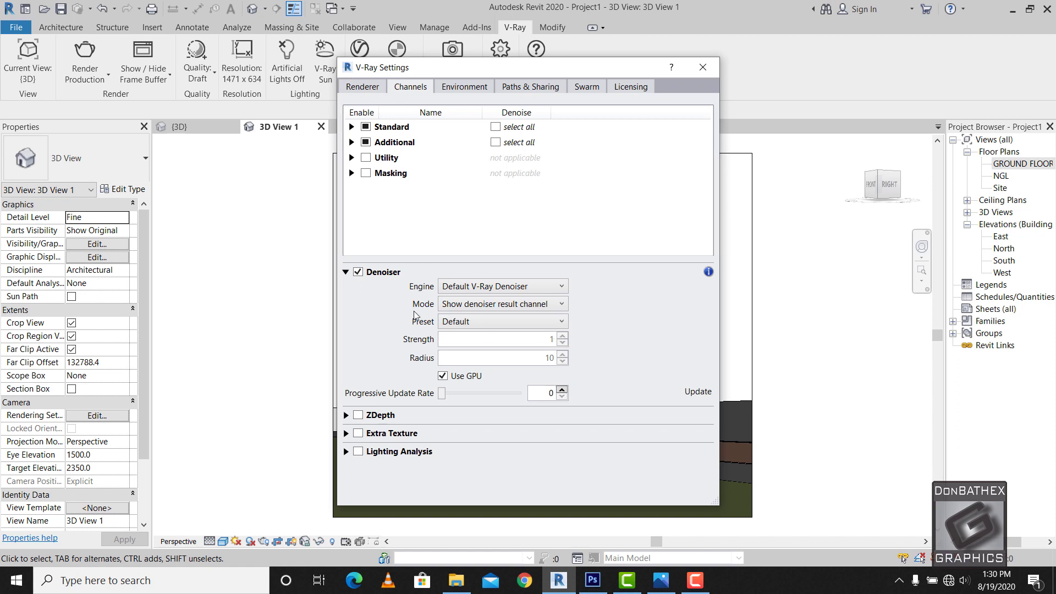
left_click(358, 272)
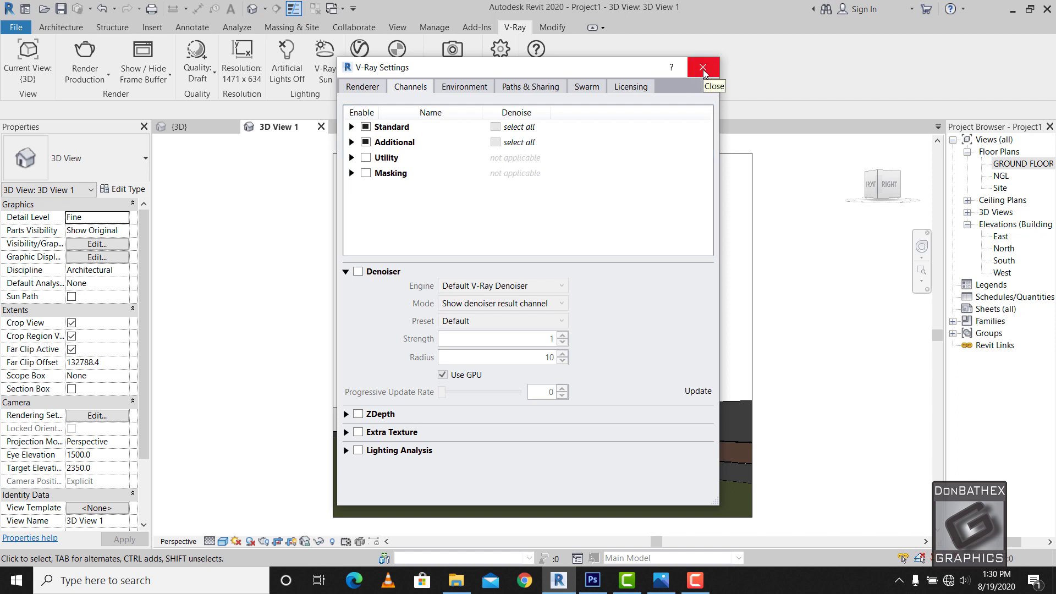
left_click(363, 88)
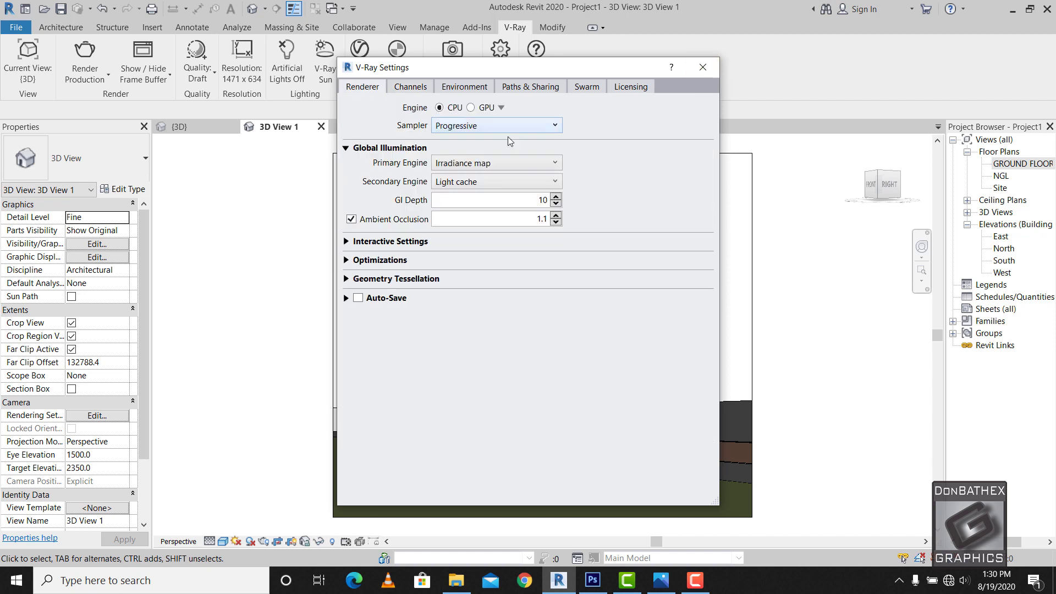
left_click(702, 67)
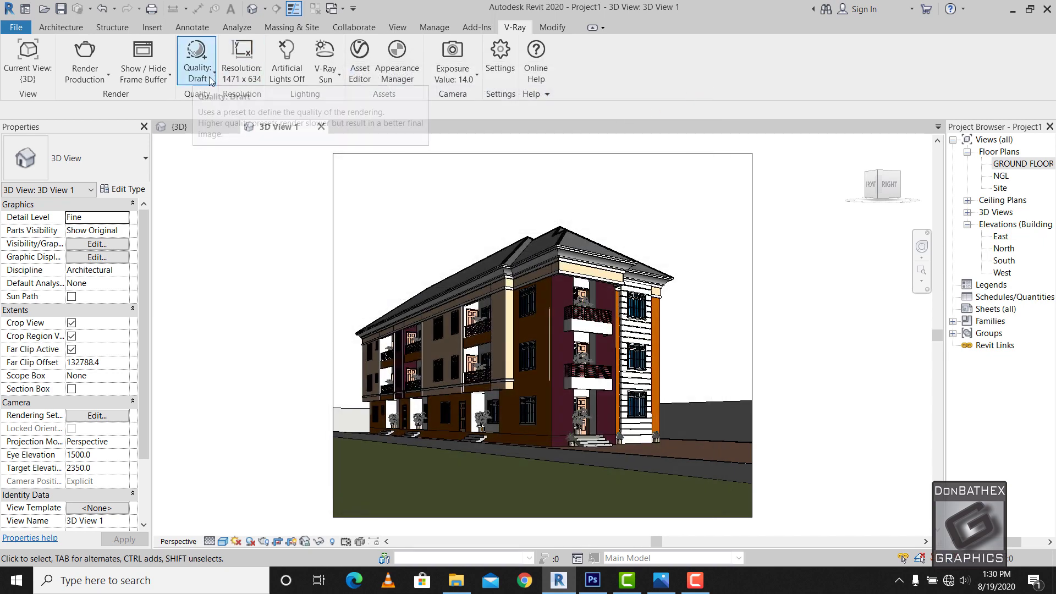
- Set the V-Ray render resolution to 96 DPI, entering a width of 900 pixels and finally a height of 600 pixels
left_click(245, 81)
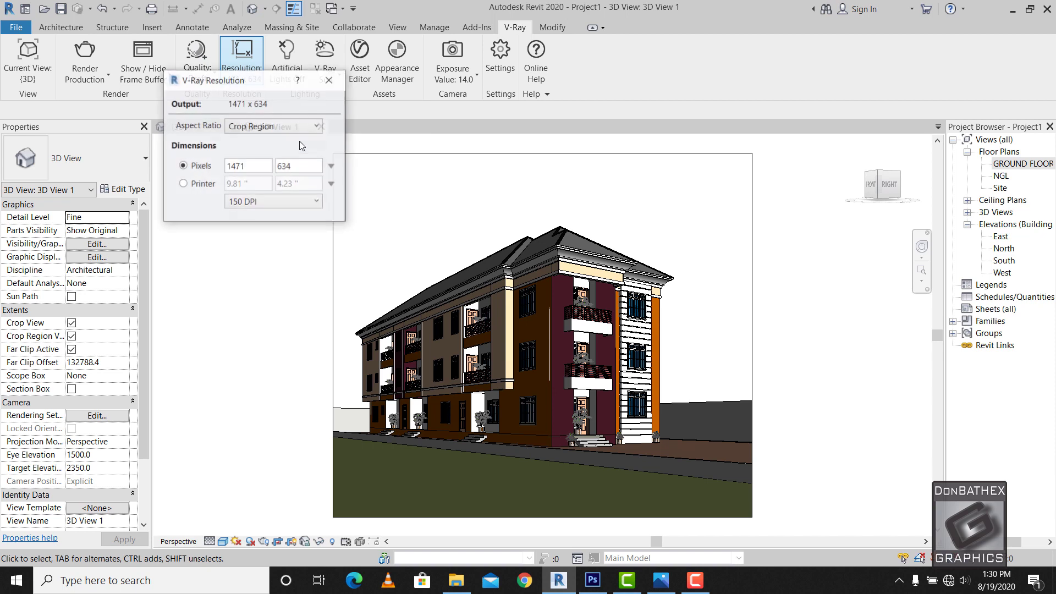
left_click(258, 203)
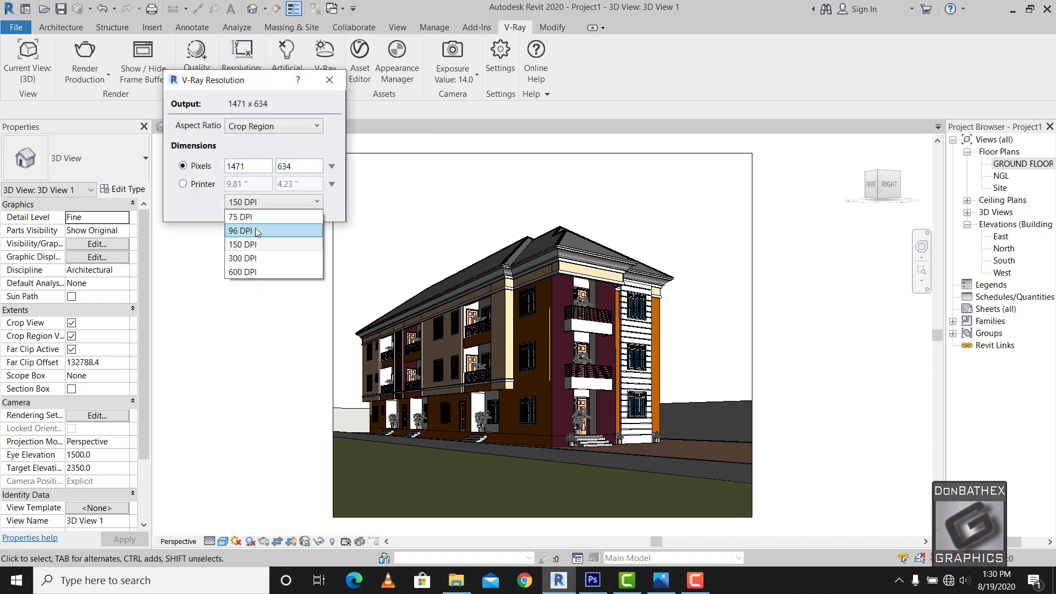
left_click(259, 225)
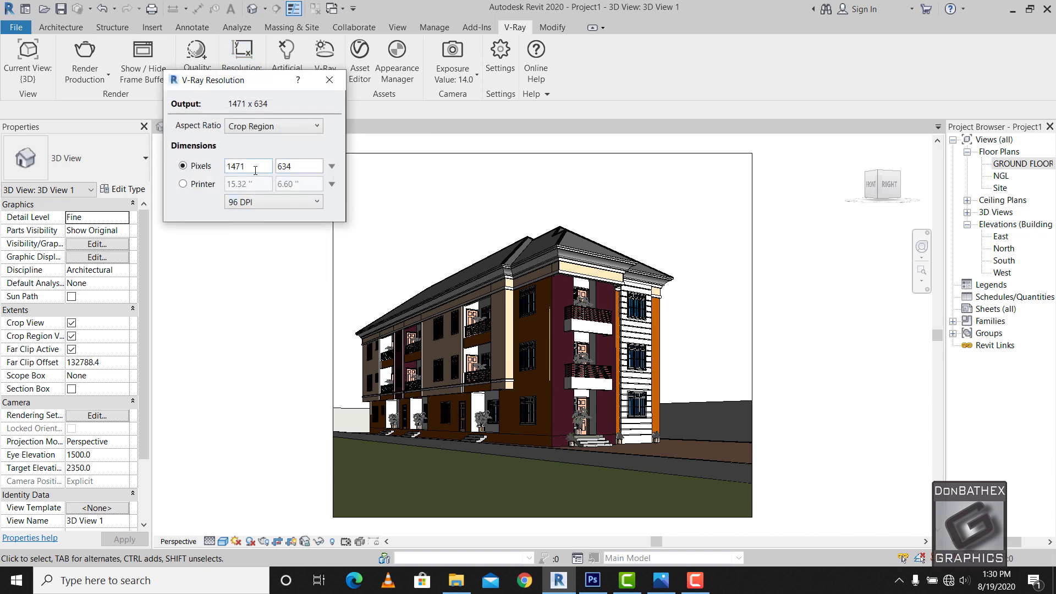
left_click_drag(255, 171, 215, 170)
type("900")
left_click(294, 172)
double_click(281, 172)
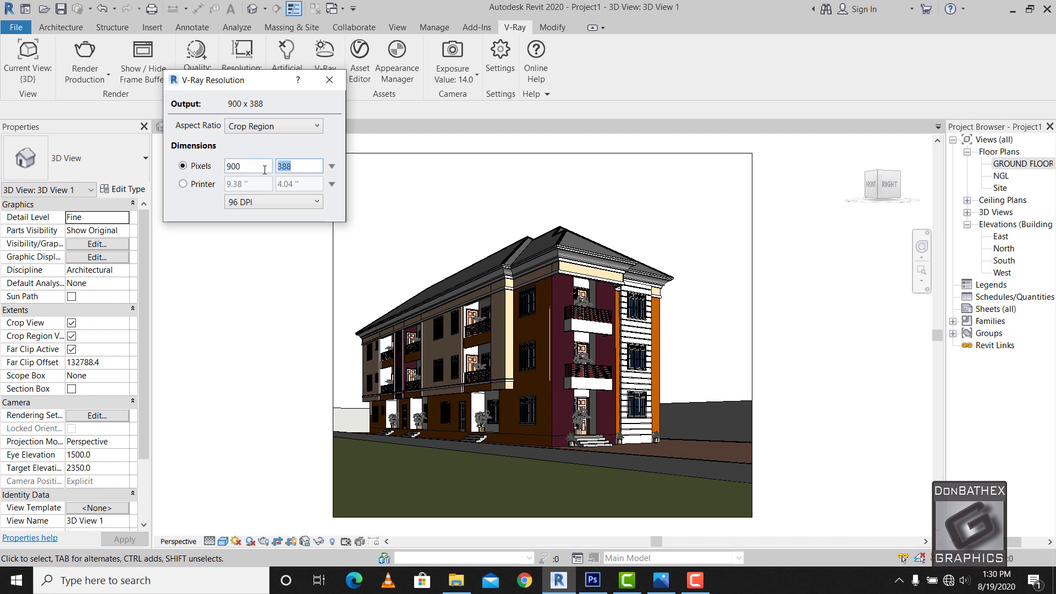
type("600")
left_click(265, 167)
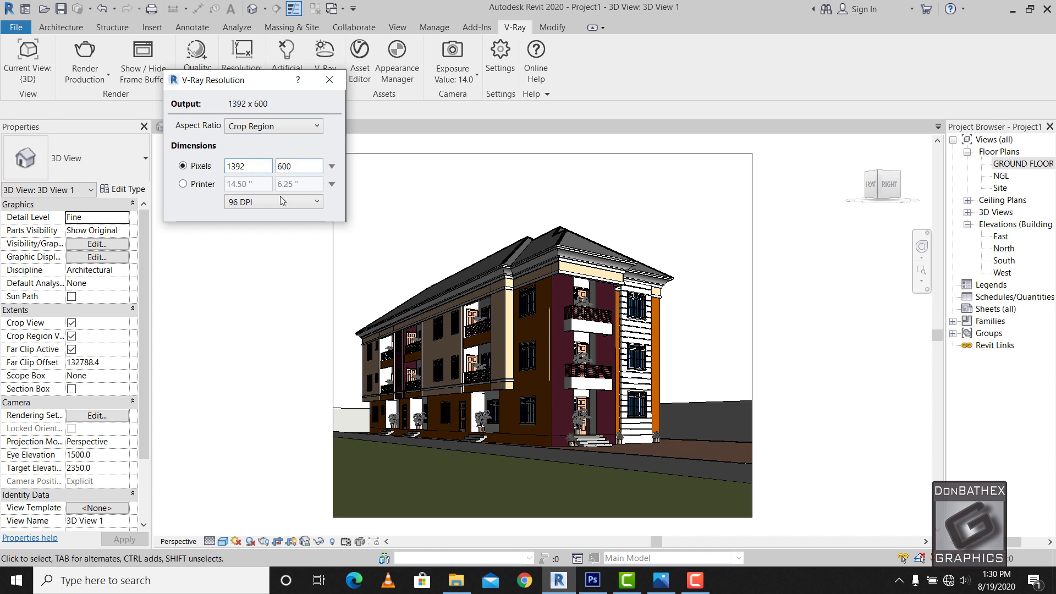
left_click(329, 80)
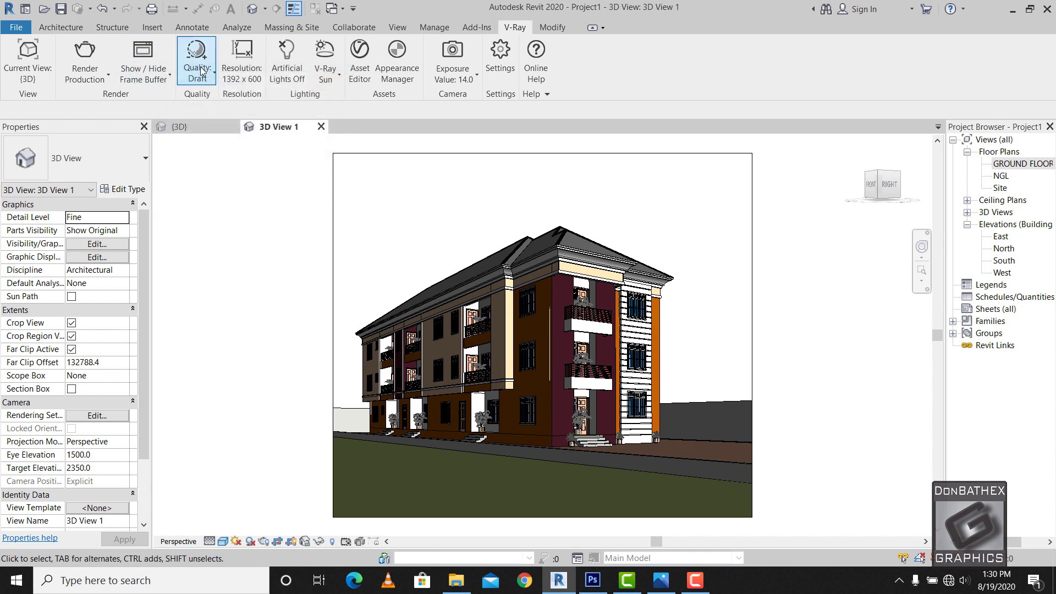
- Make 3D View 1 the current view for V-Ray rendering, checking the view's name among the project's 3D views
left_click(20, 82)
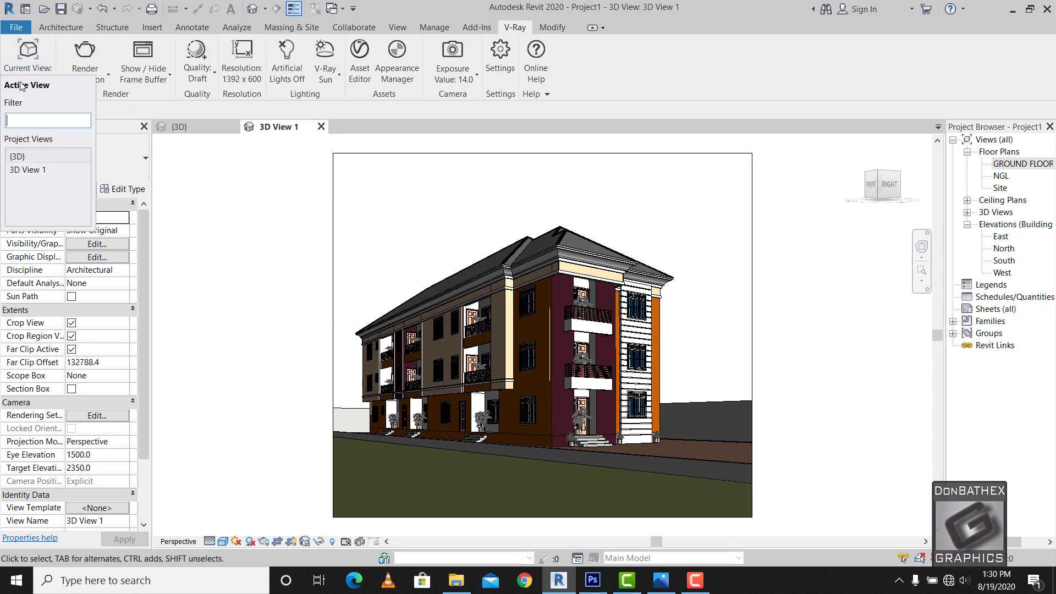
left_click(966, 212)
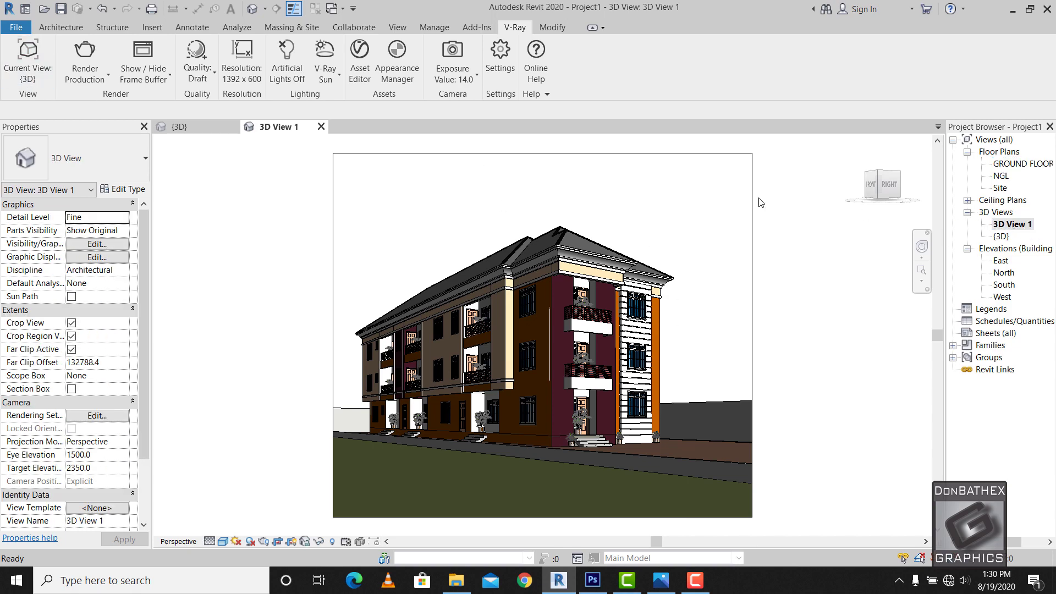
left_click(22, 81)
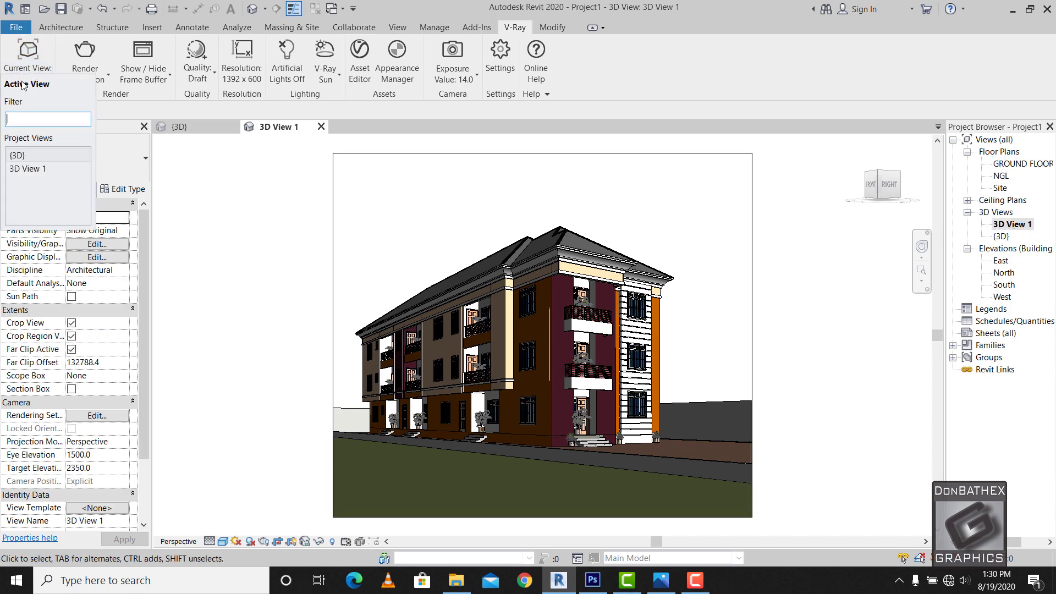
left_click(28, 169)
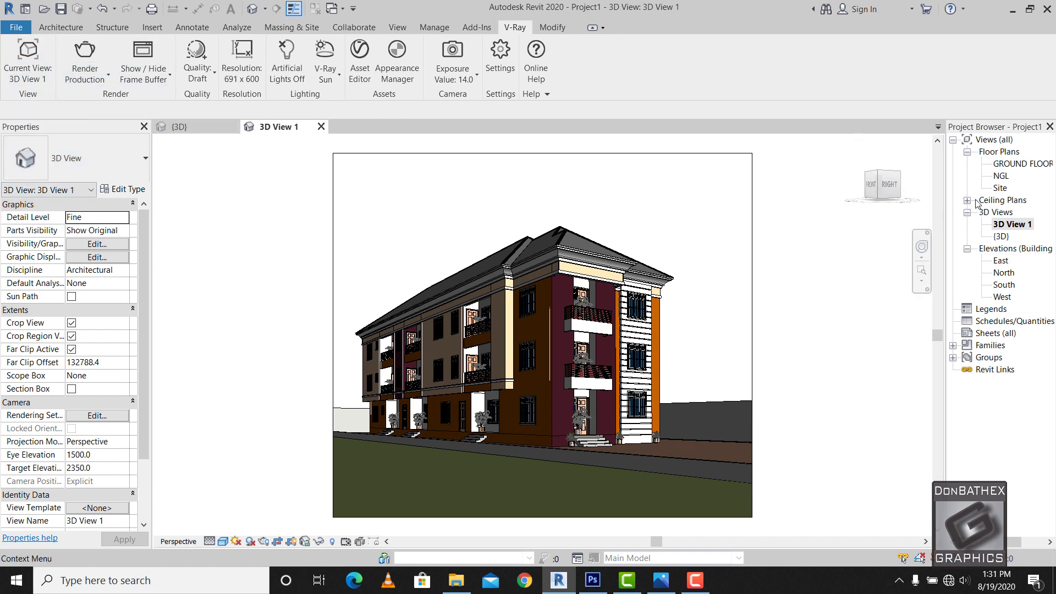
- Run a test render of the camera view, stop it early, and inspect the image up close before minimizing the render windows
left_click(85, 57)
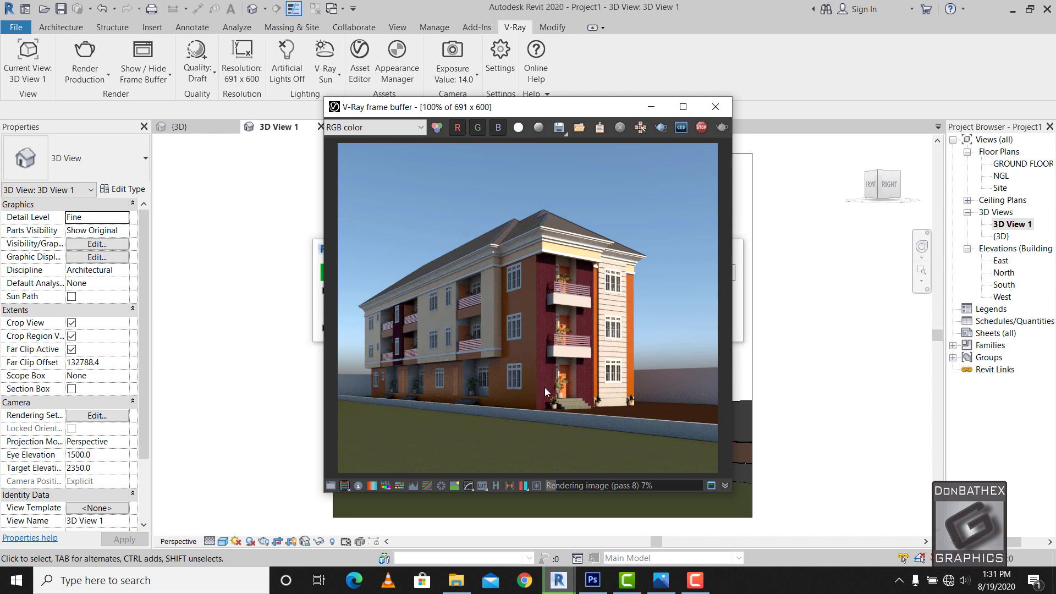
left_click(698, 128)
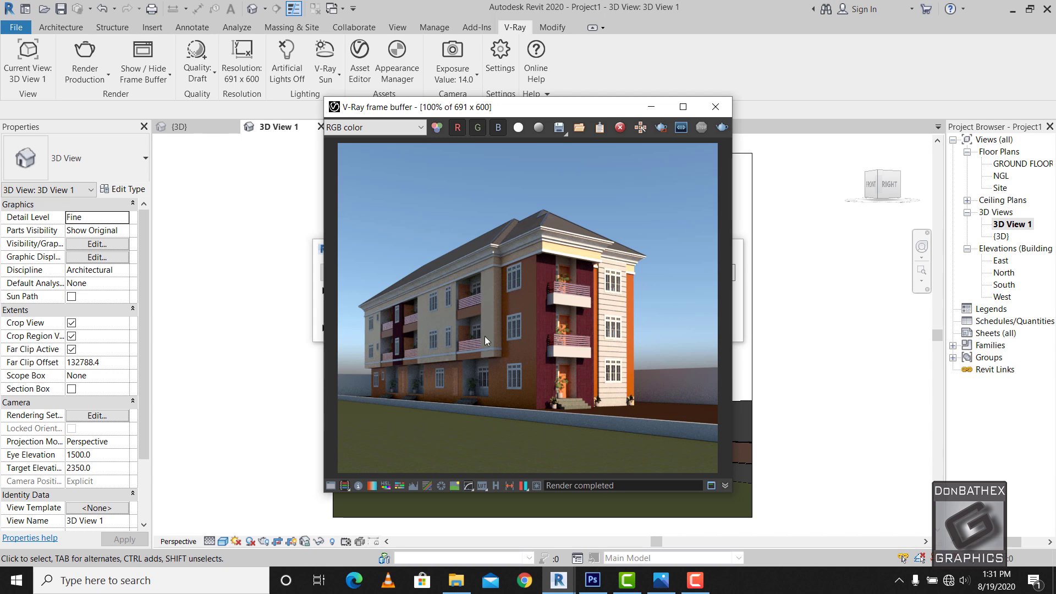
scroll(484, 360, "up", 4)
scroll(485, 360, "down", 4)
scroll(572, 340, "up", 4)
scroll(585, 344, "down", 4)
left_click(650, 108)
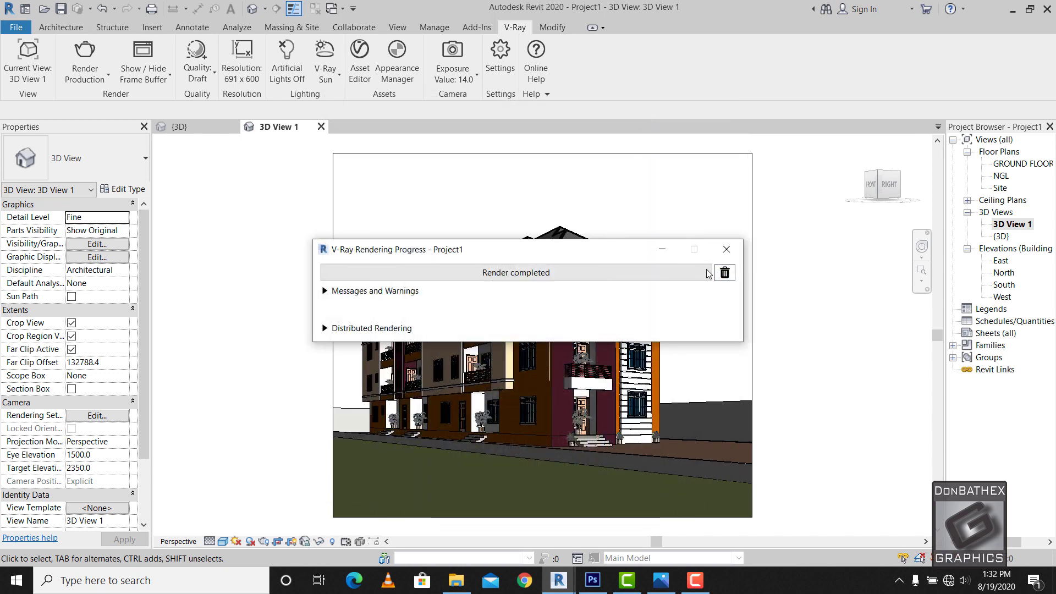
left_click(661, 251)
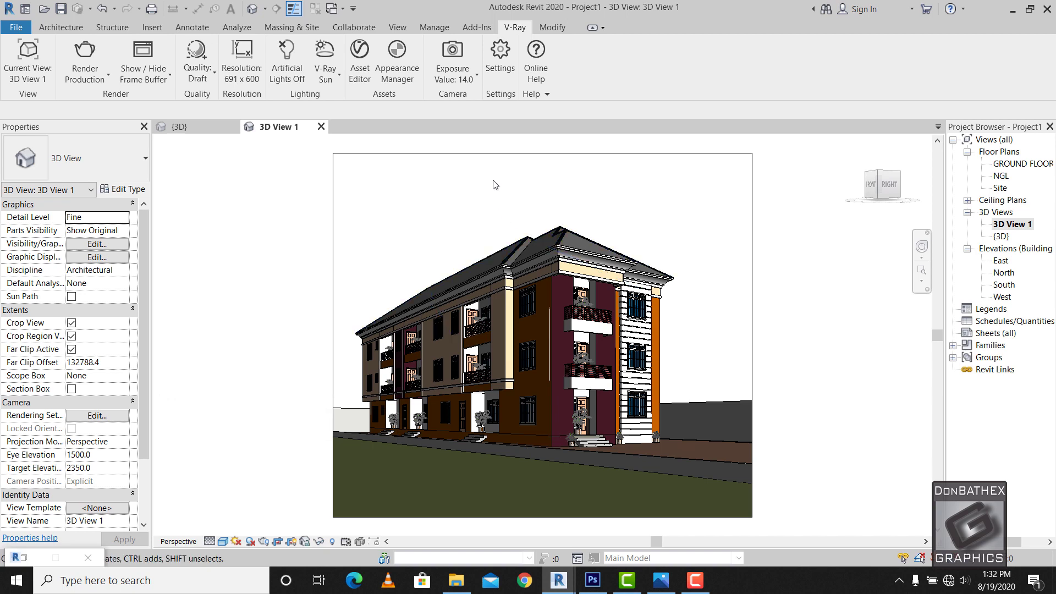
- Change the V-Ray lighting to a Dome Light and enable its HDR image
left_click(339, 78)
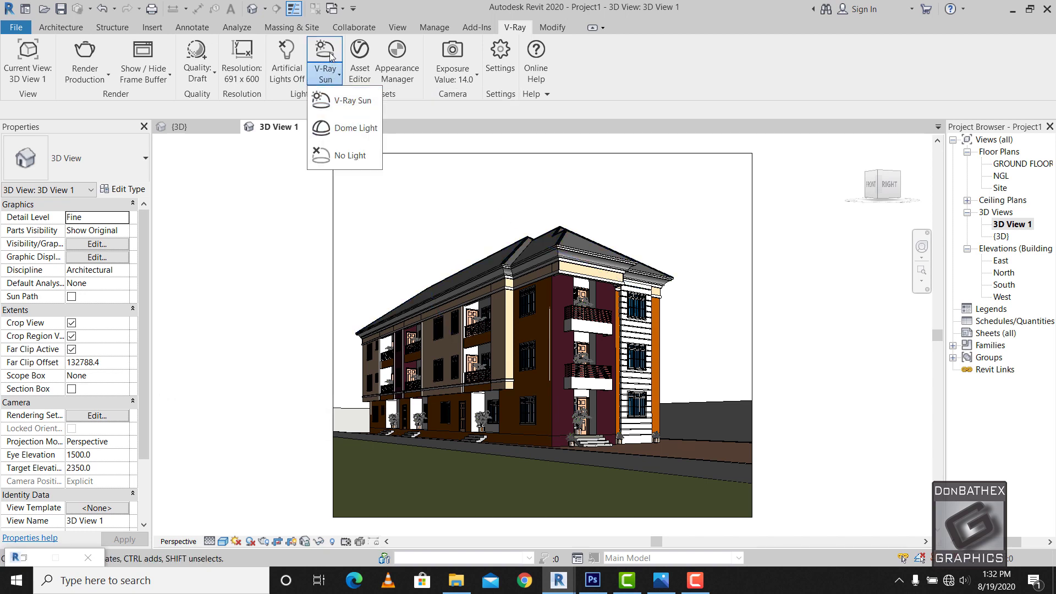
left_click(348, 128)
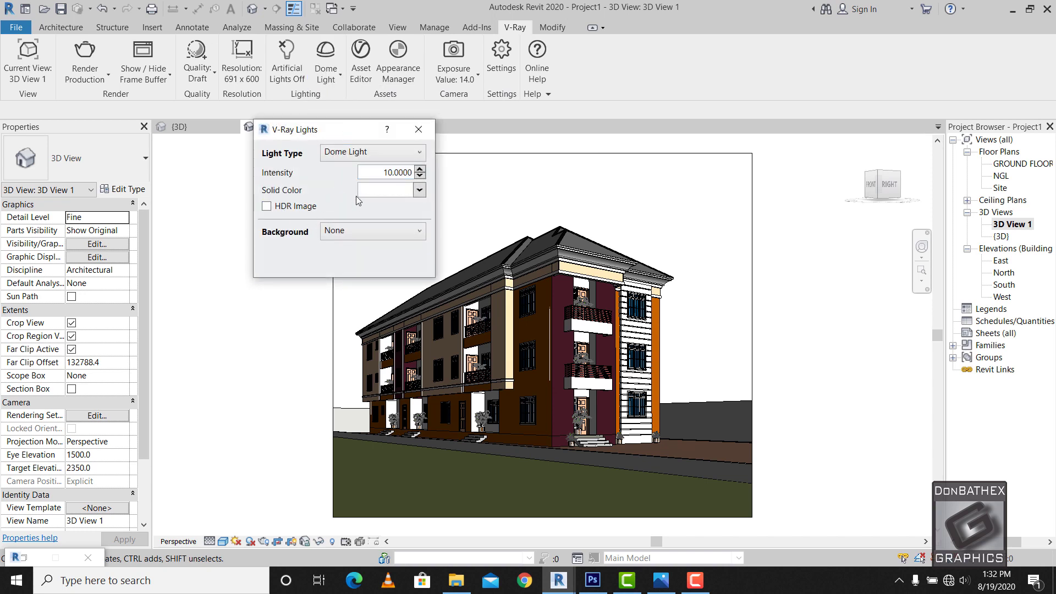
left_click(281, 206)
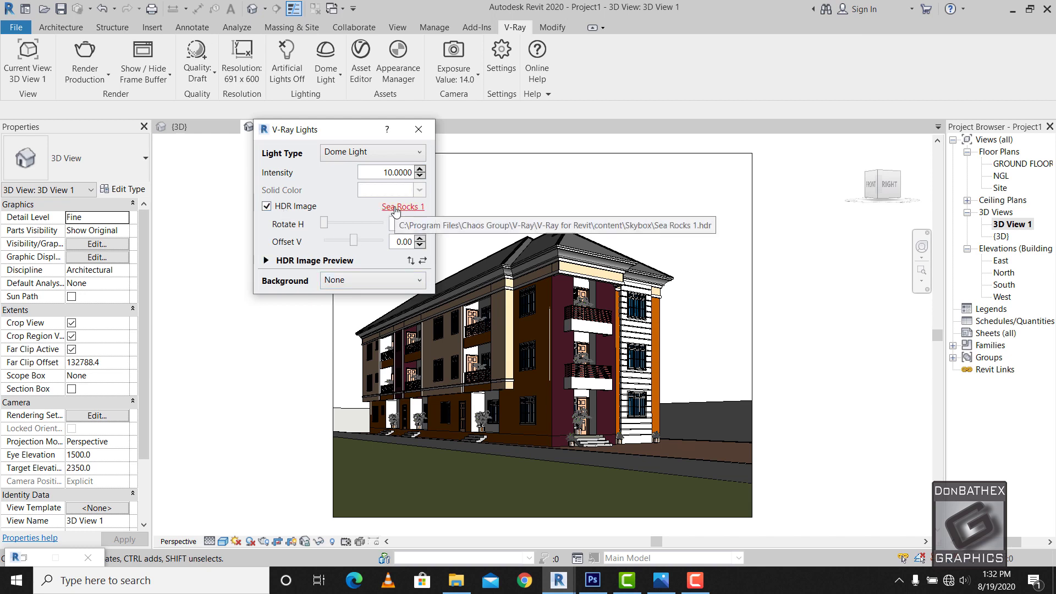
- Load VizPeople_non_commercial_hdr_v1_05.hdr from the DESKTOP2\3DM\HDRIs folder on the Z drive as the dome light's HDR image
left_click(395, 209)
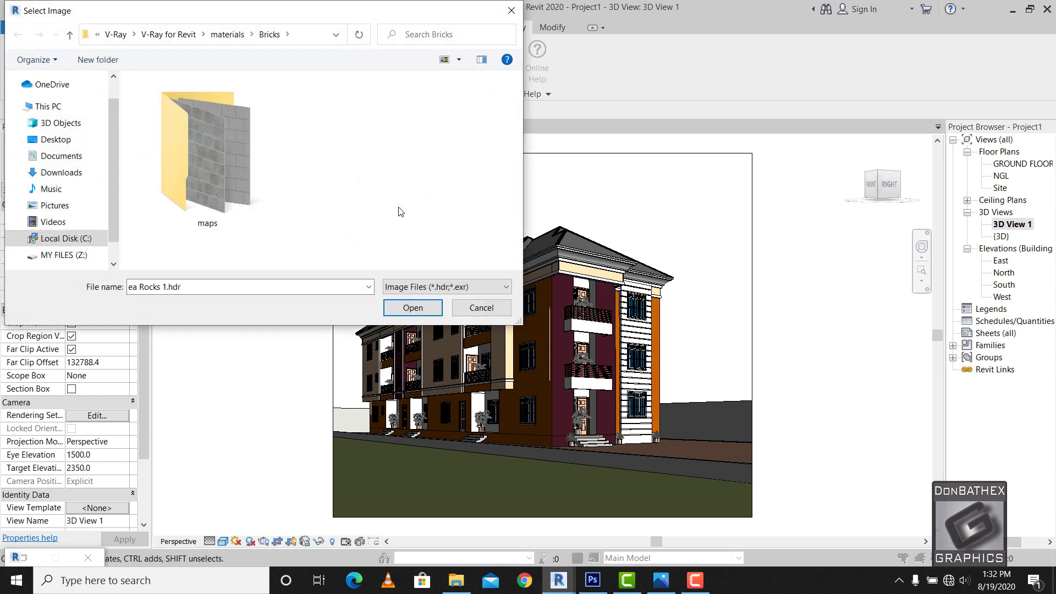
left_click(64, 254)
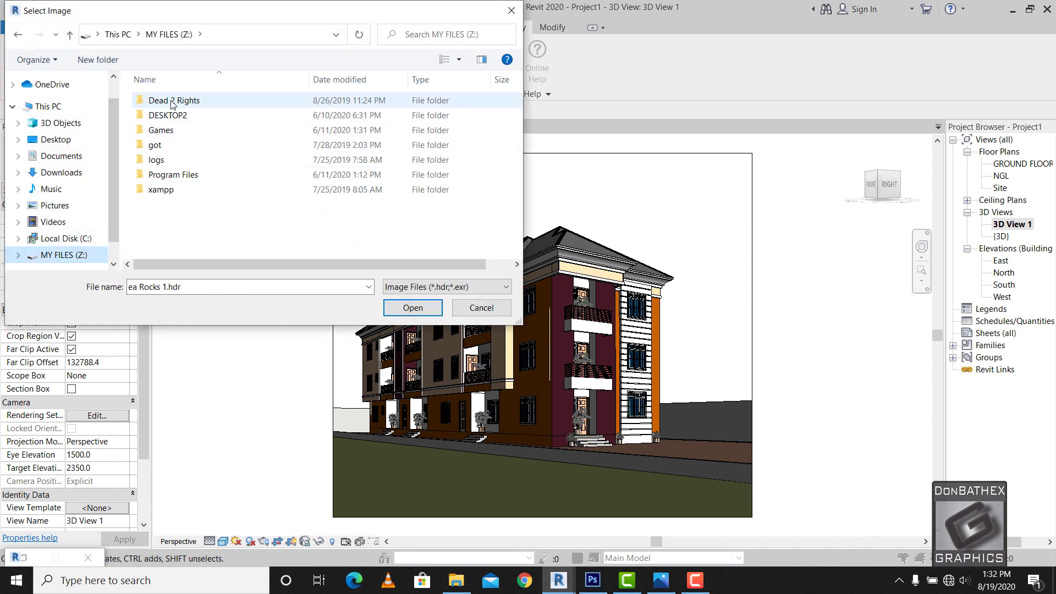
double_click(171, 116)
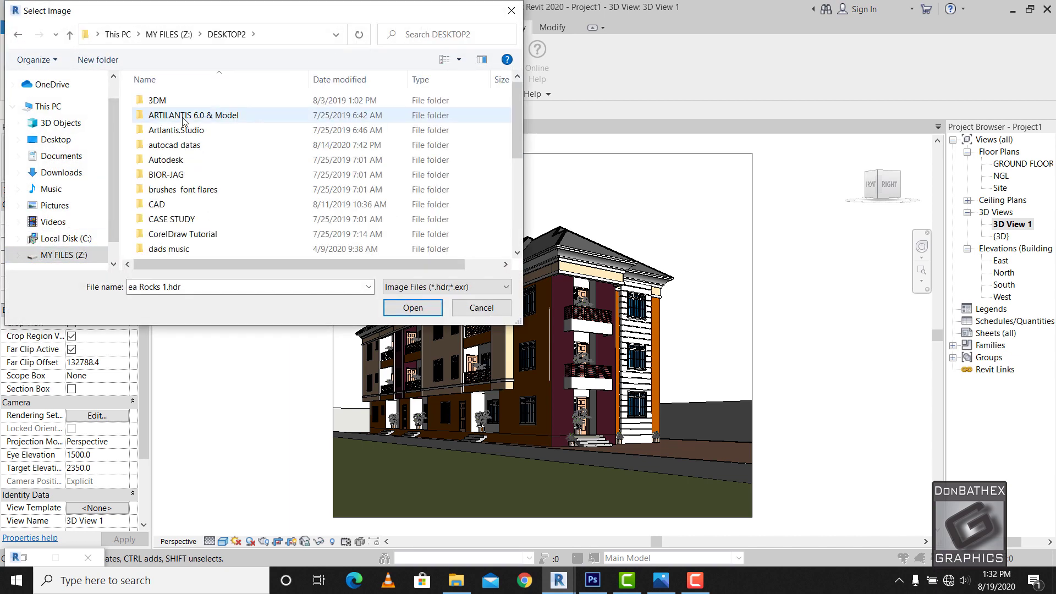
double_click(170, 102)
left_click(171, 133)
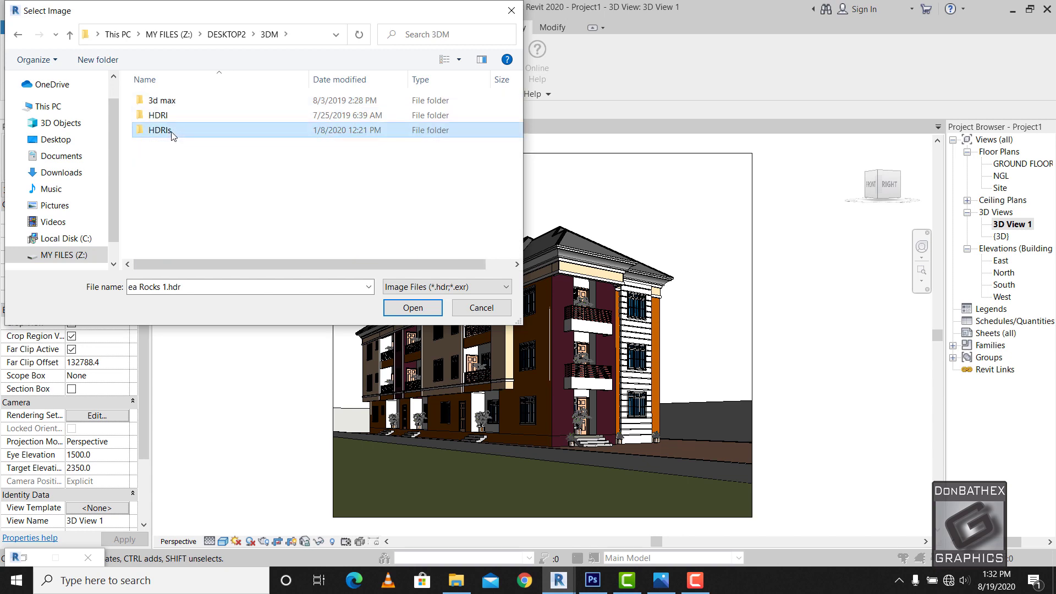
key("Return")
scroll(511, 196, "down", 2)
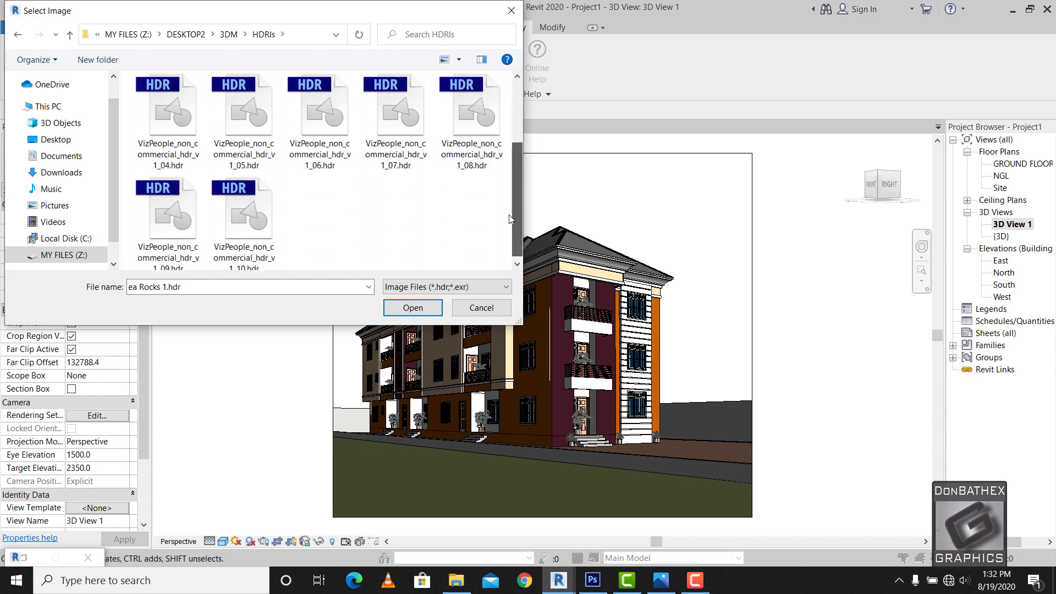
left_click(253, 165)
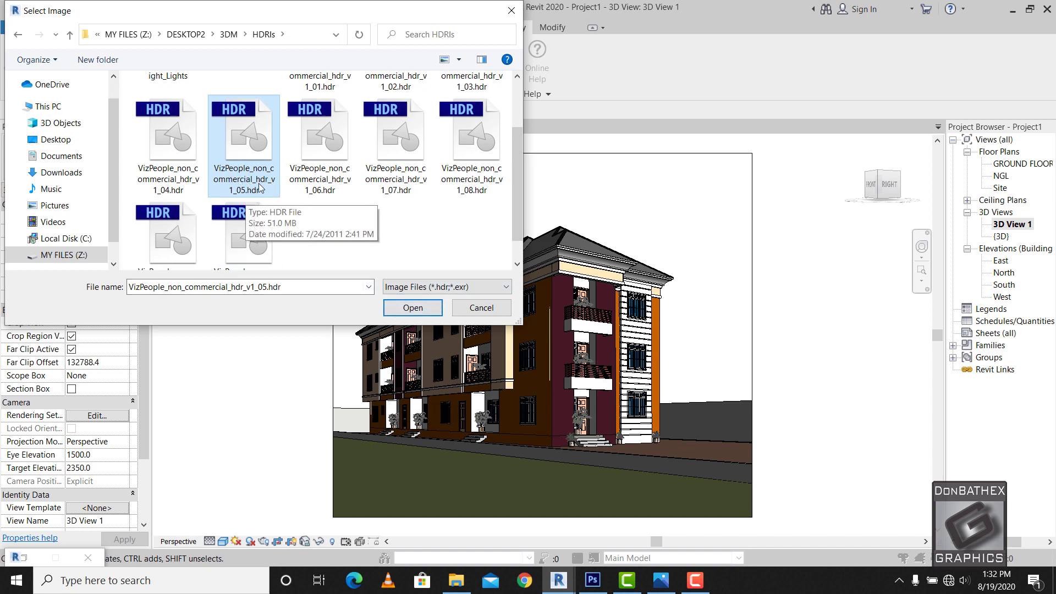
left_click(397, 311)
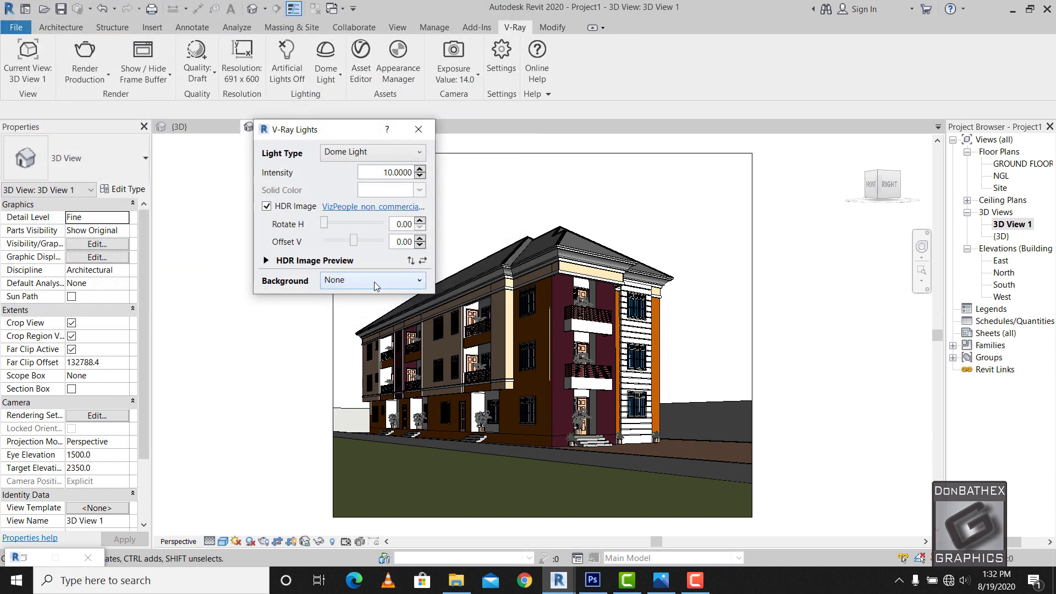
- Set the dome light's intensity to 300 and close the V-Ray light settings
double_click(392, 173)
left_click(392, 173)
key("BackSpace")
type("3")
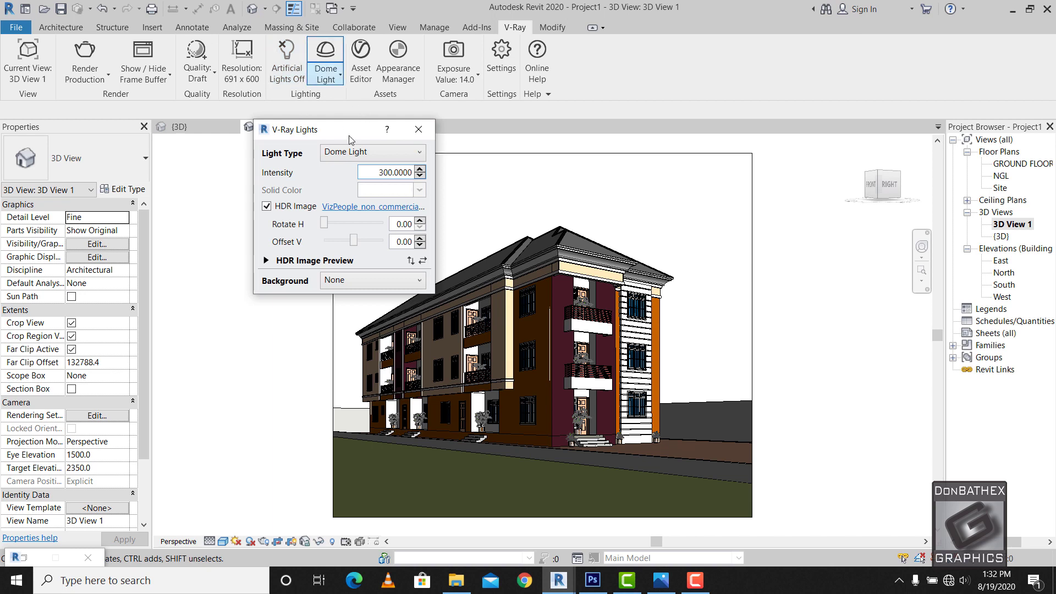
left_click(418, 130)
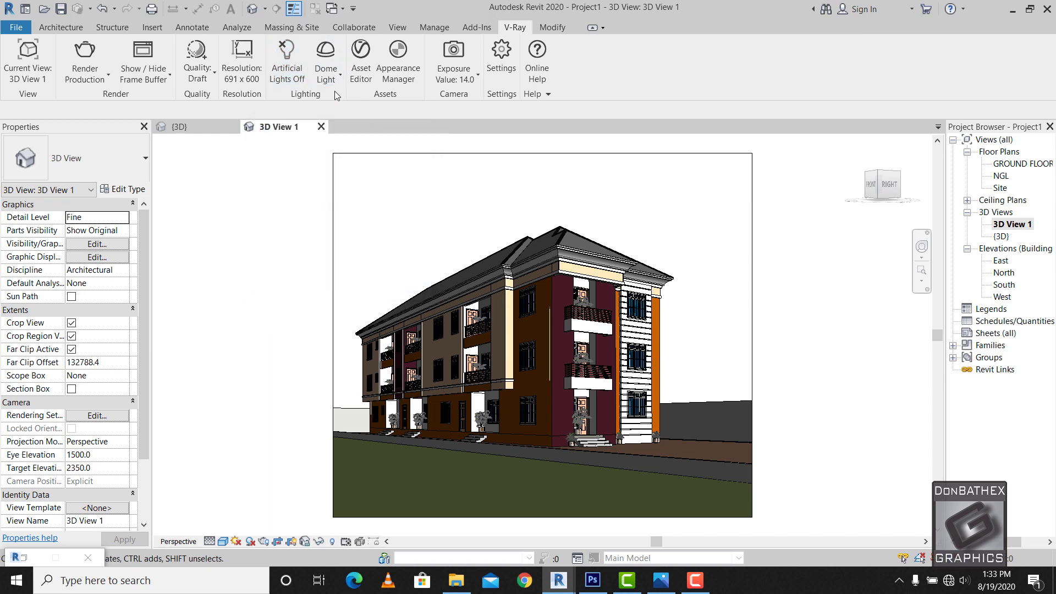
- Run a test render of the camera view with the HDR dome light from the V-Ray frame buffer
left_click(331, 78)
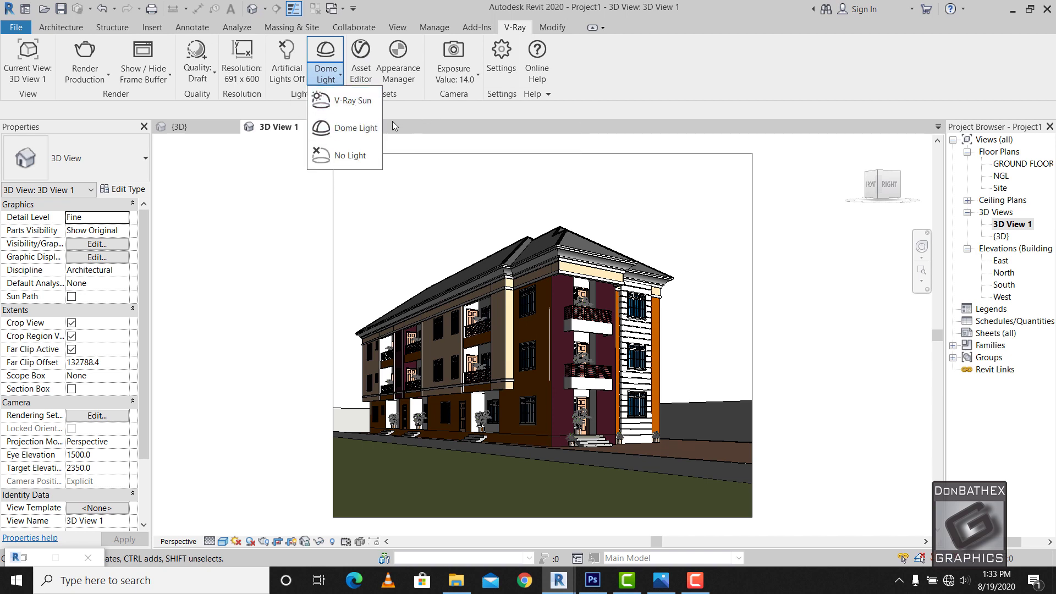
left_click(421, 115)
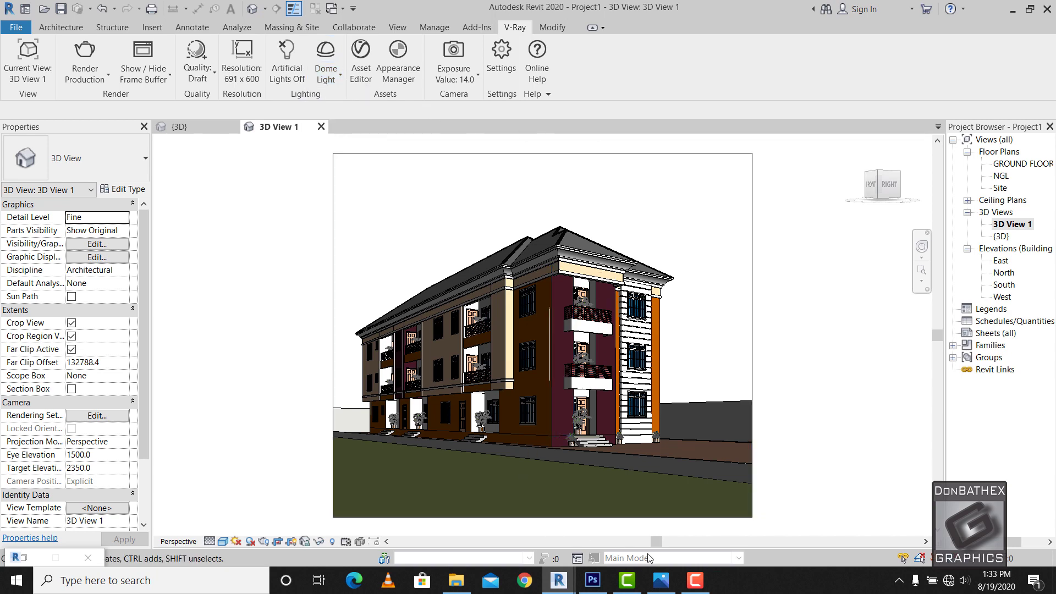
mouse_move(558, 580)
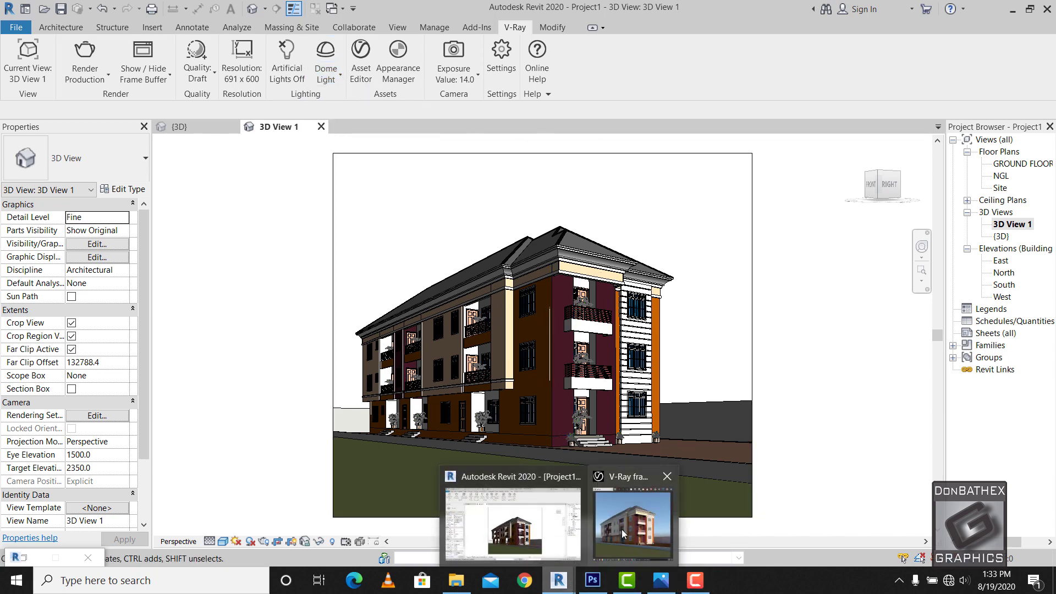
left_click(621, 529)
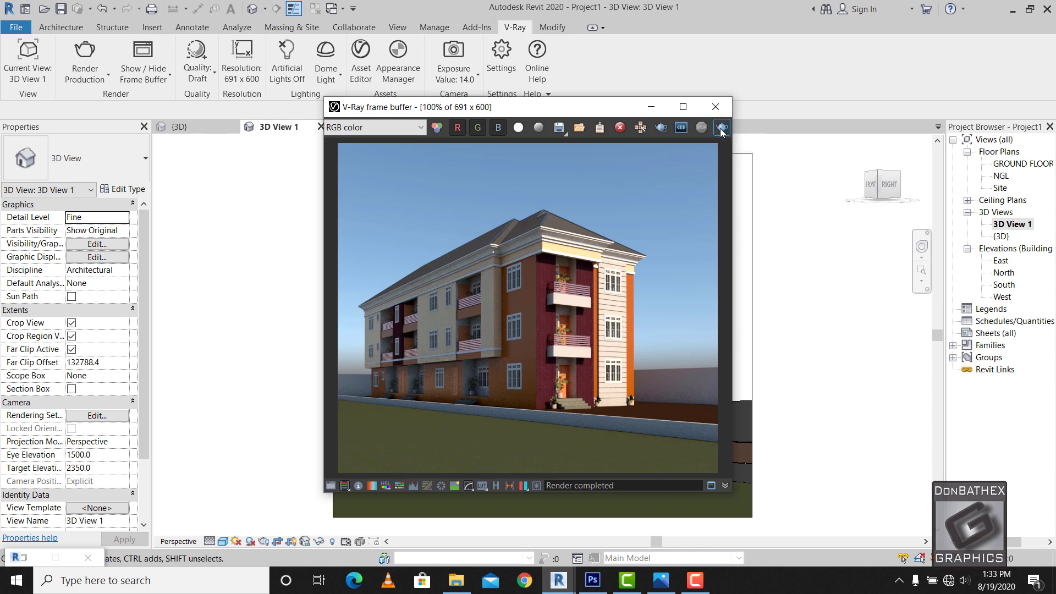
left_click(721, 128)
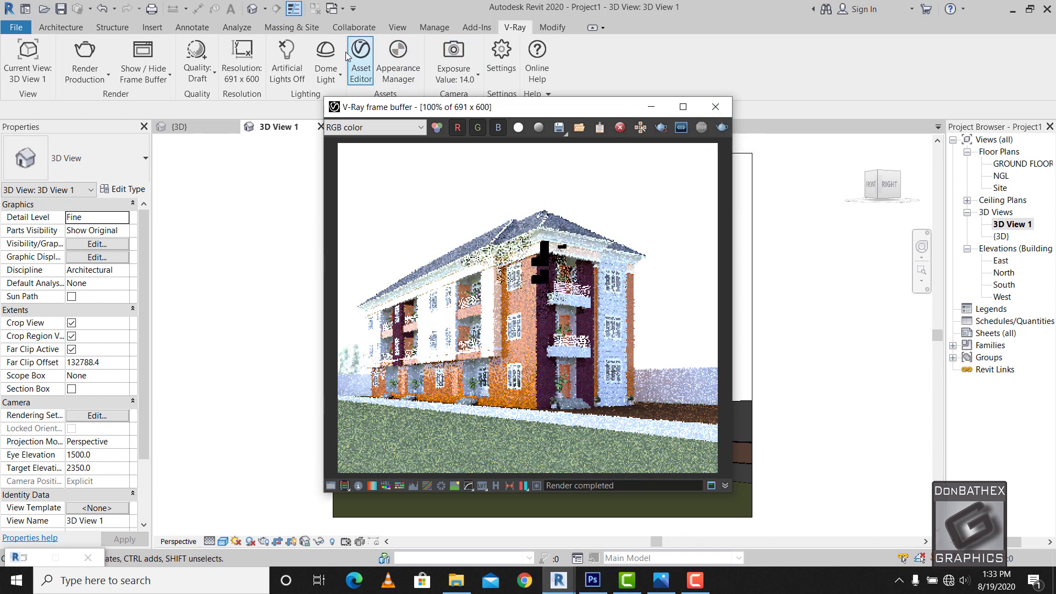
- Set the dome light's intensity to 50 in the V-Ray light settings
left_click(325, 74)
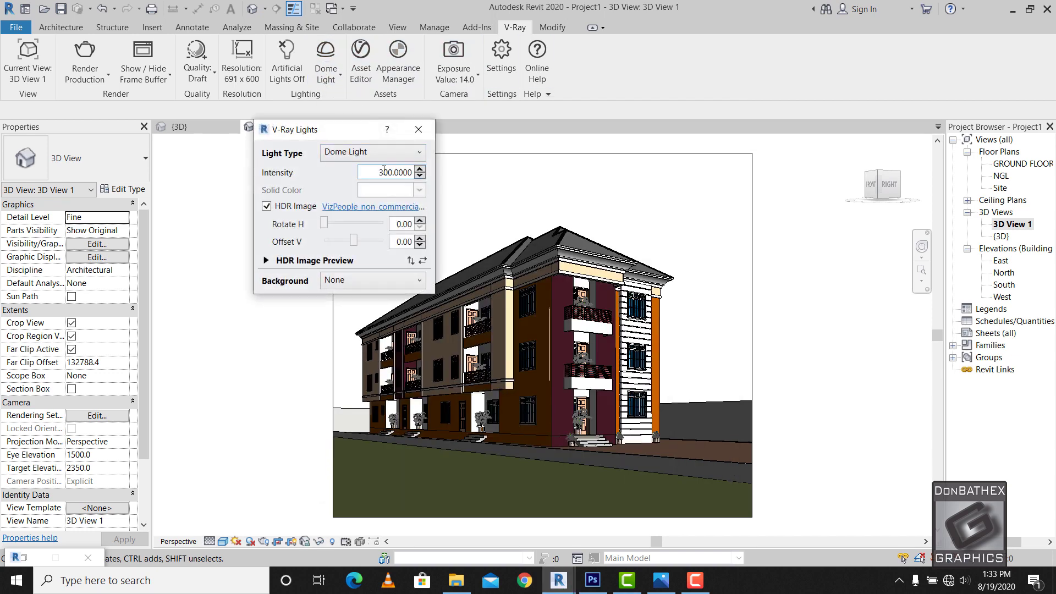
double_click(383, 172)
left_click(383, 173)
left_click_drag(388, 173, 378, 172)
type("50")
- Run another test render of the camera view with the reduced dome light and stop it early
left_click(558, 580)
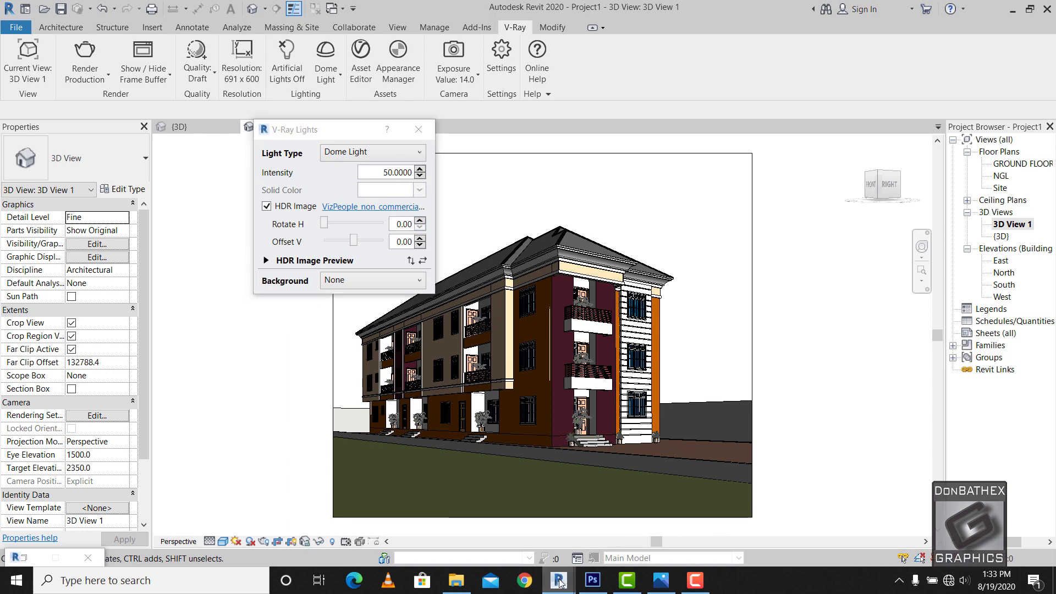
left_click(627, 531)
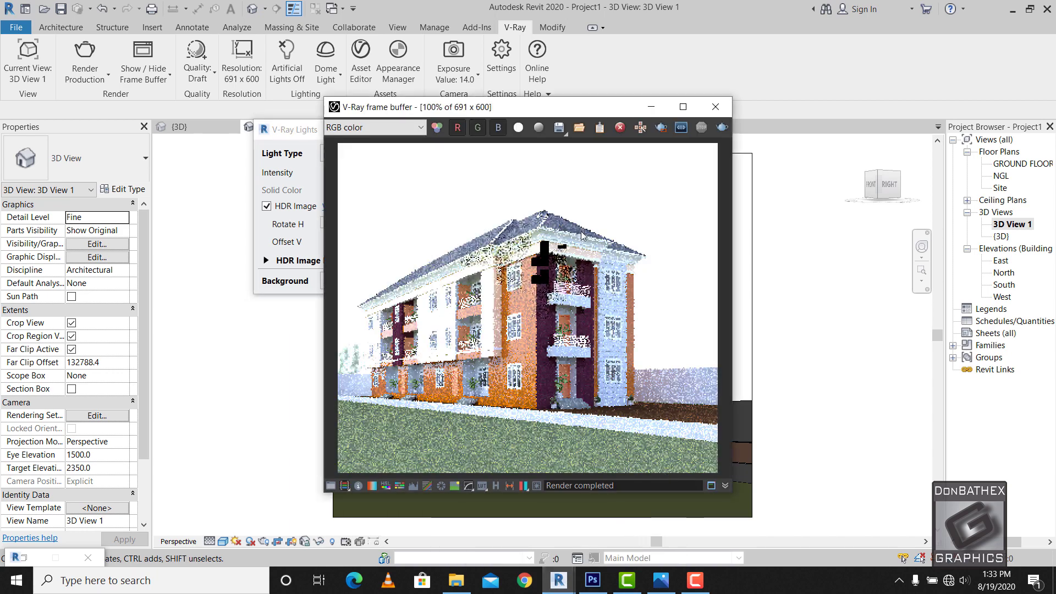
left_click_drag(583, 108, 721, 93)
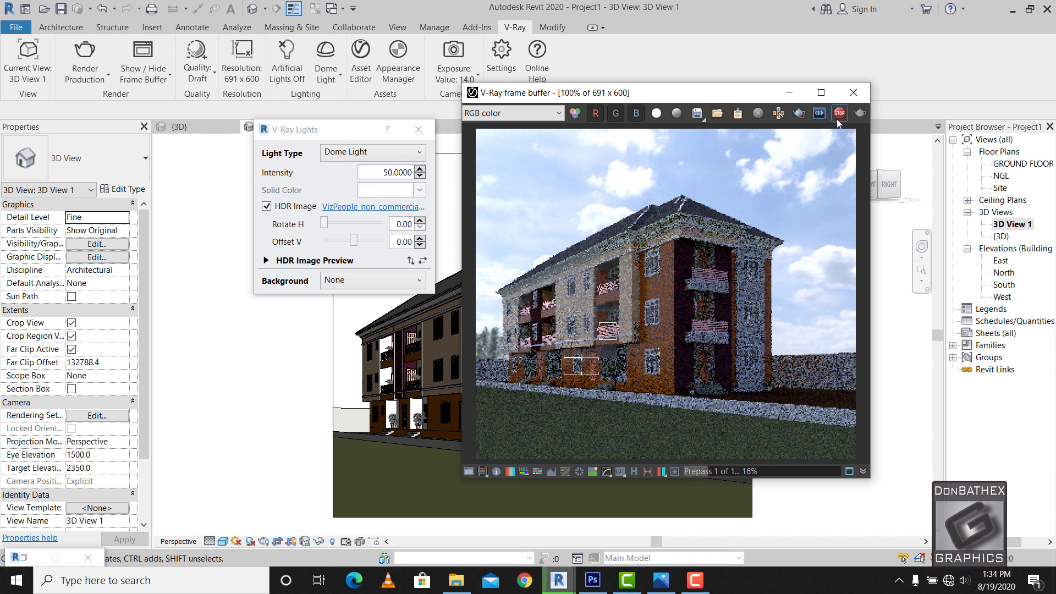
- Set the dome light's intensity to 300 and close the V-Ray light settings
double_click(375, 171)
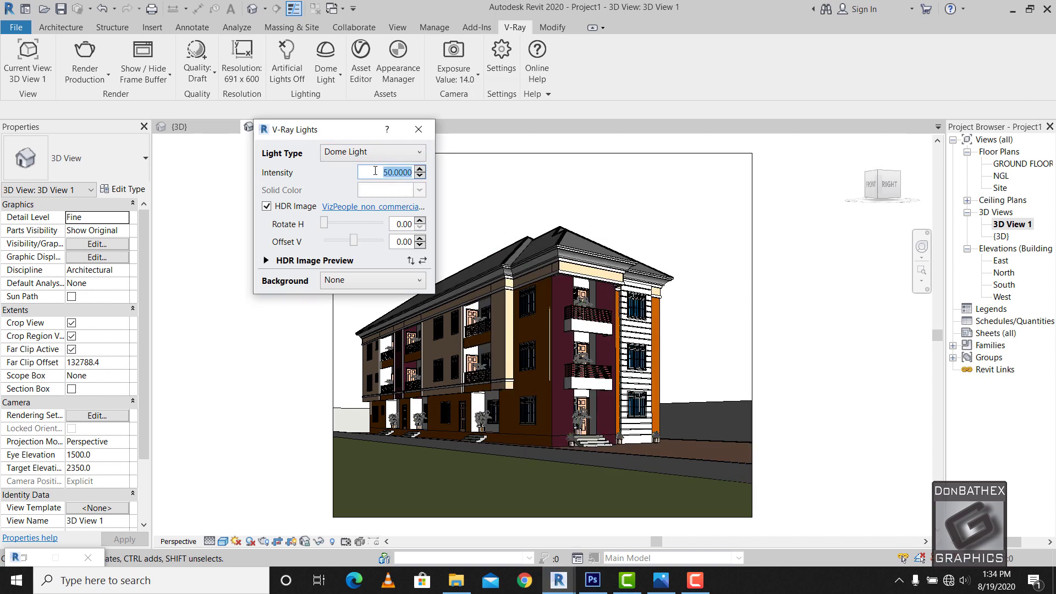
left_click(387, 172)
key("BackSpace")
type("30")
key("Tab")
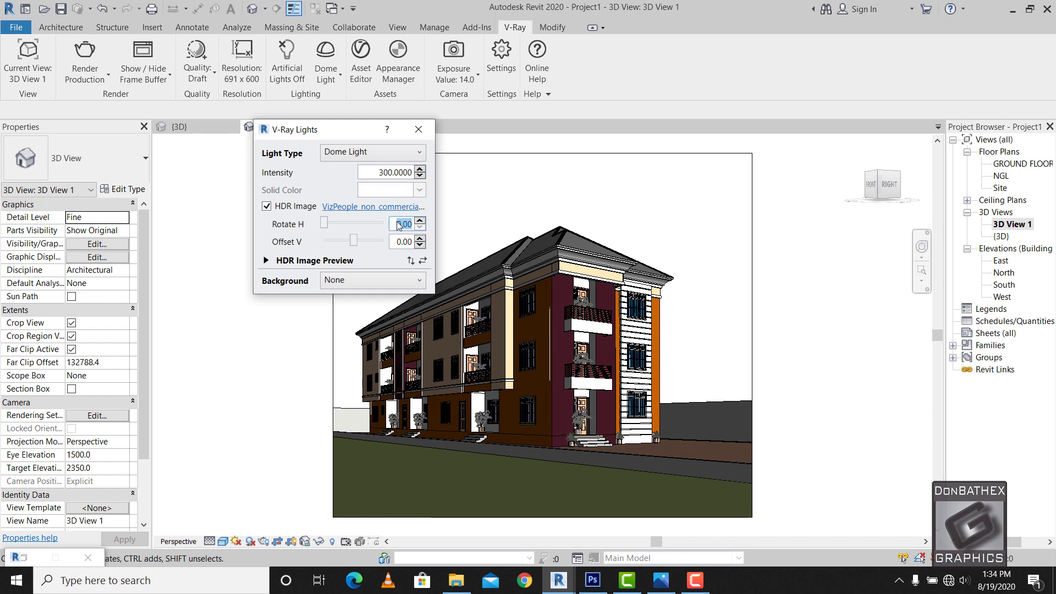
left_click(417, 131)
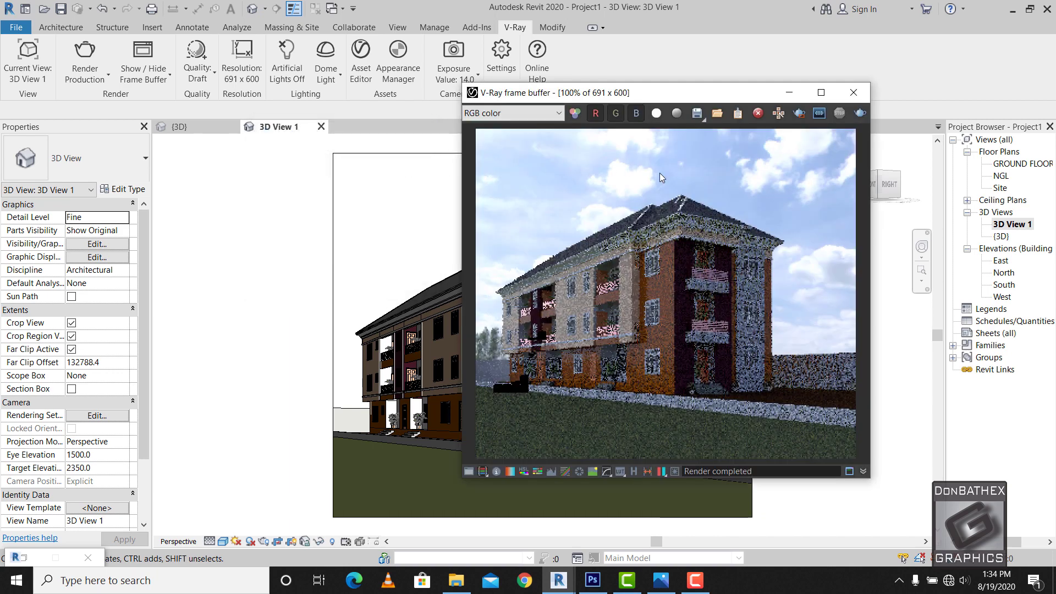
- Minimize the frame buffer and set the V-Ray camera's white balance to 10000 and exposure value to 13.7
left_click_drag(561, 95, 499, 120)
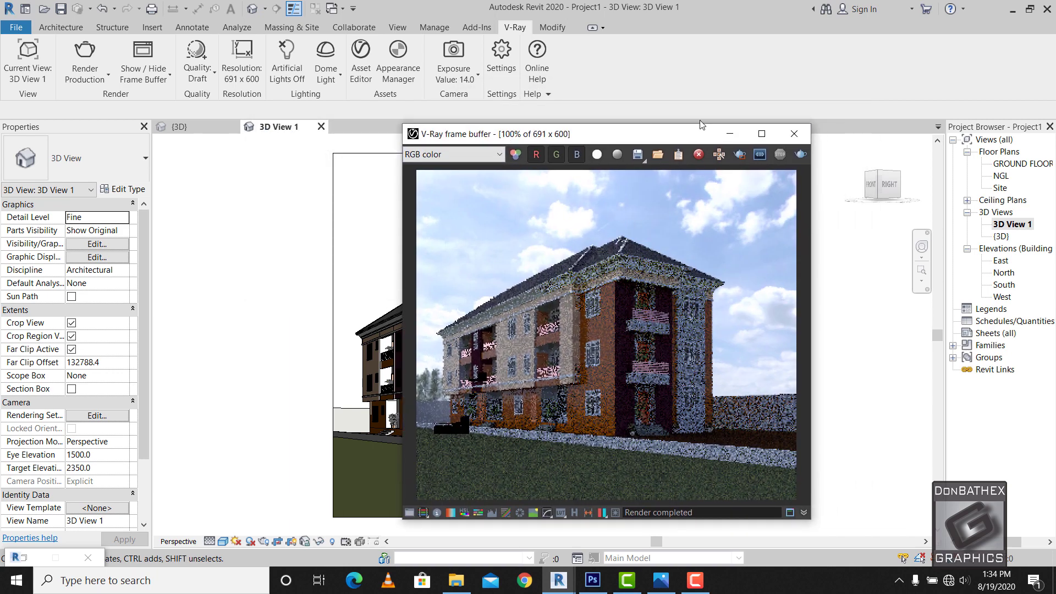
left_click(727, 120)
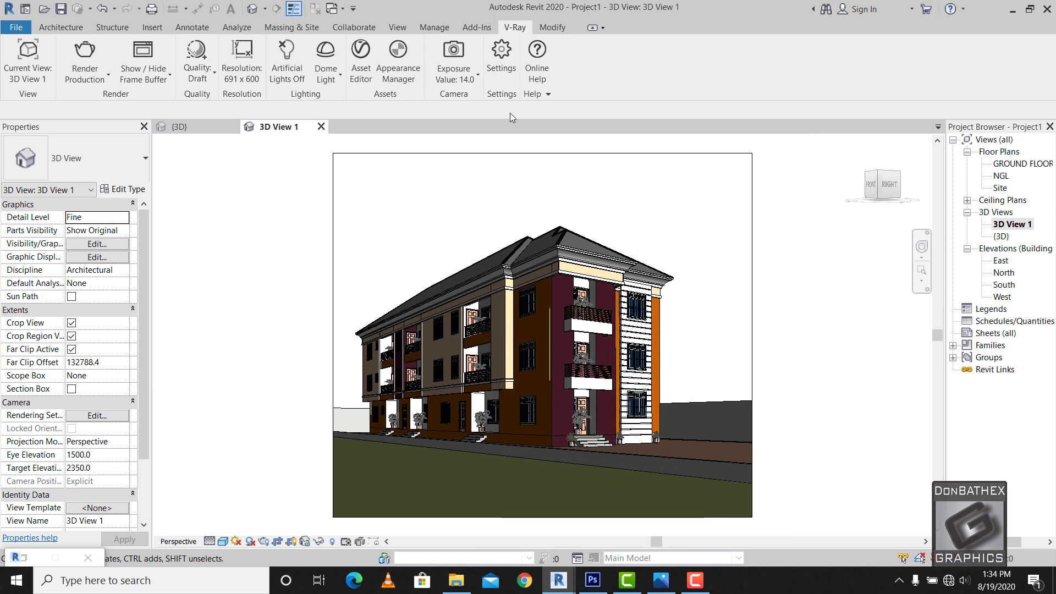
left_click(464, 51)
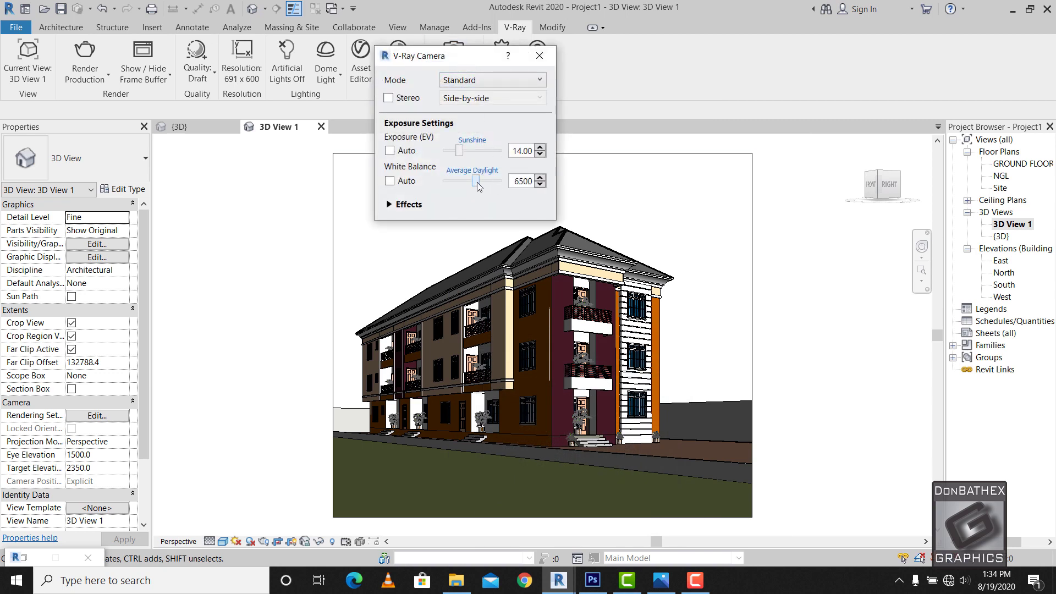
left_click_drag(477, 183, 515, 183)
double_click(524, 151)
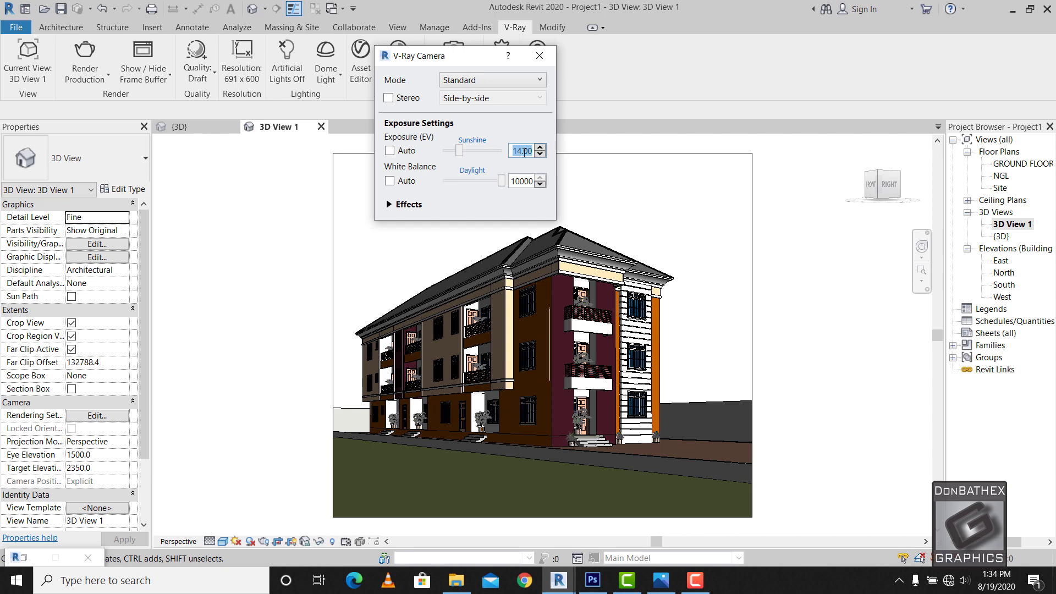
type("13.7")
key("Tab")
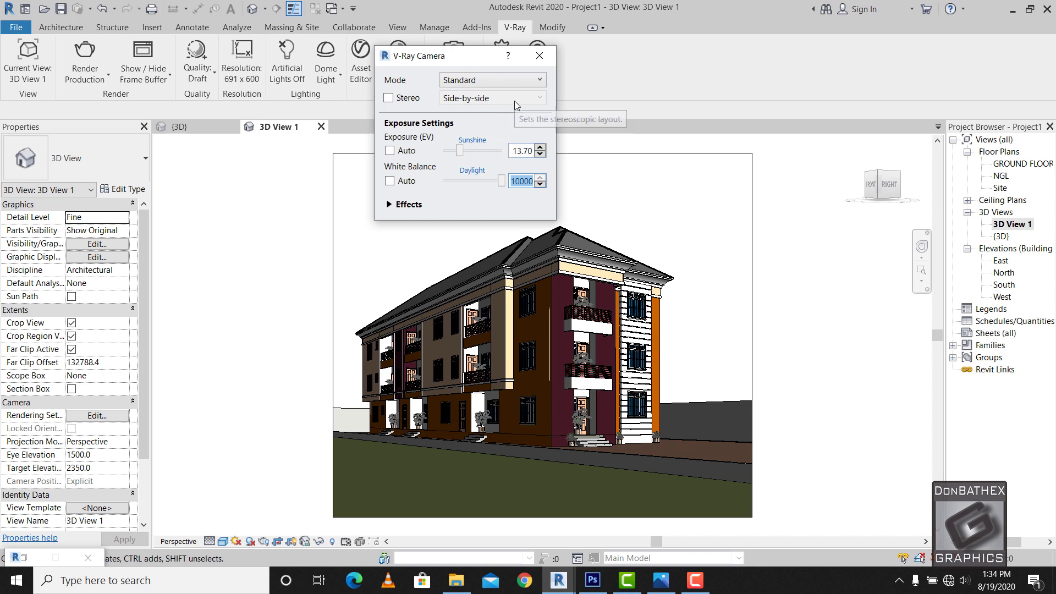
left_click(538, 56)
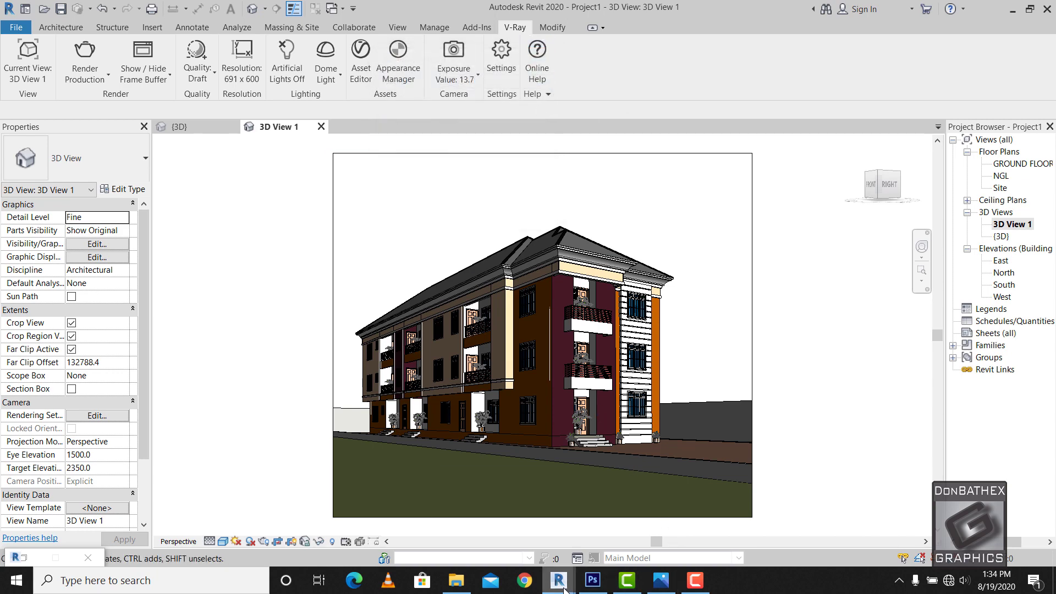
- Render the camera view with the new exposure, stop the render, and minimize the frame buffer
mouse_move(559, 580)
left_click(626, 531)
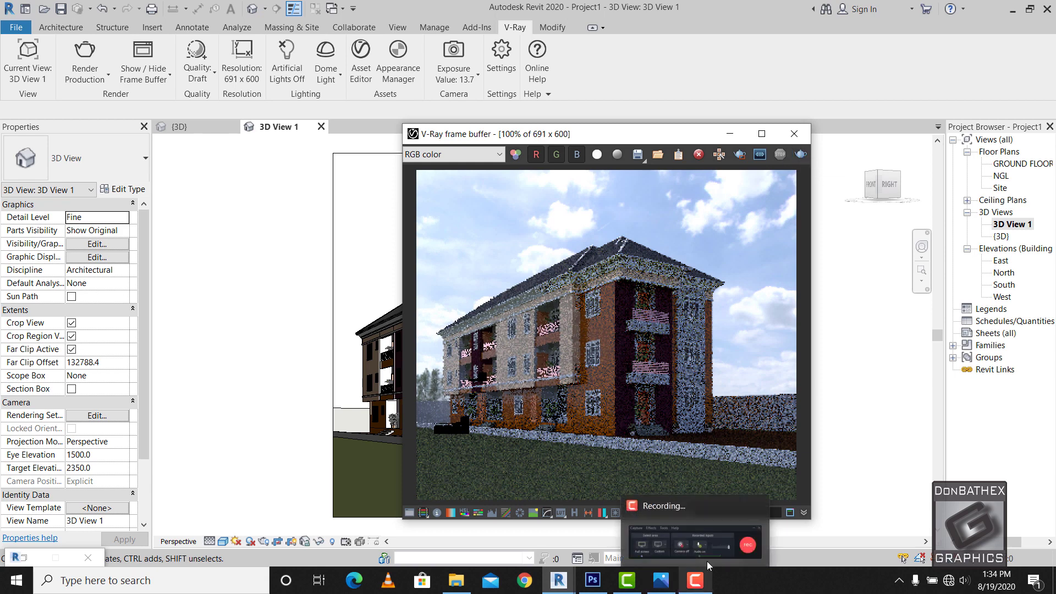
left_click(696, 584)
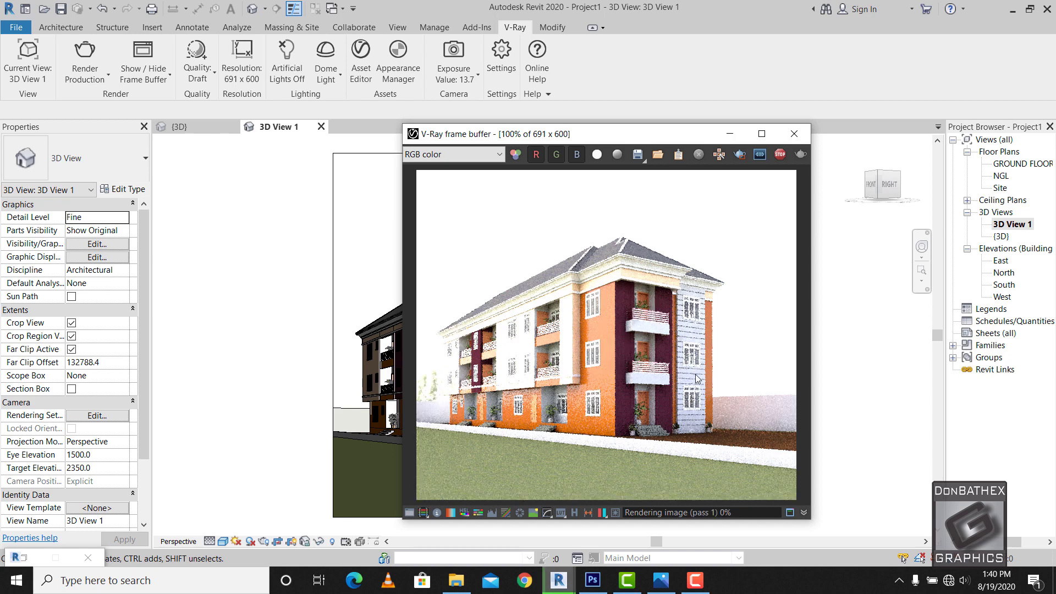
left_click(780, 154)
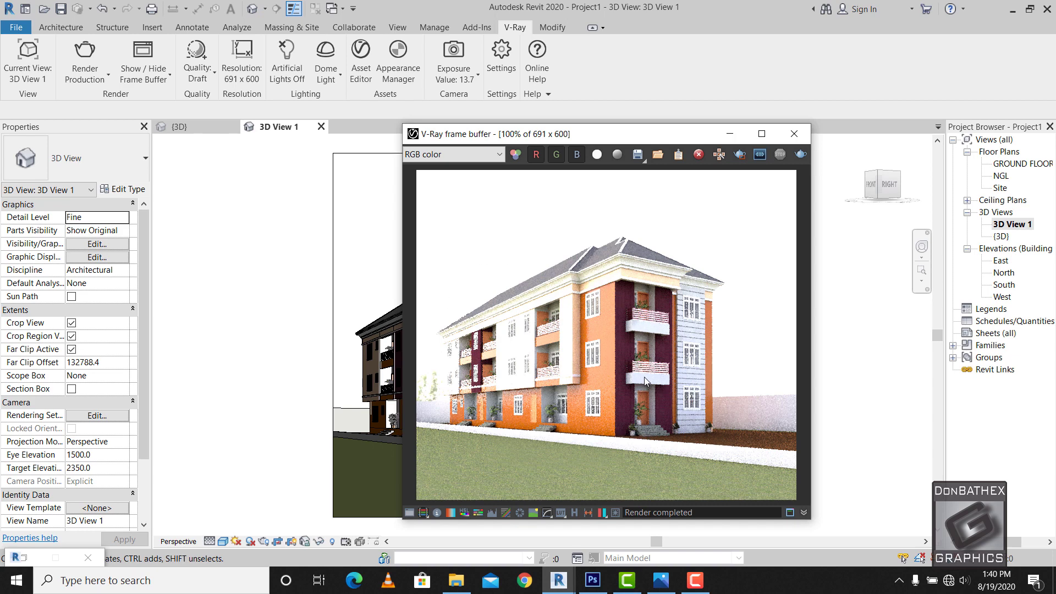
left_click(728, 133)
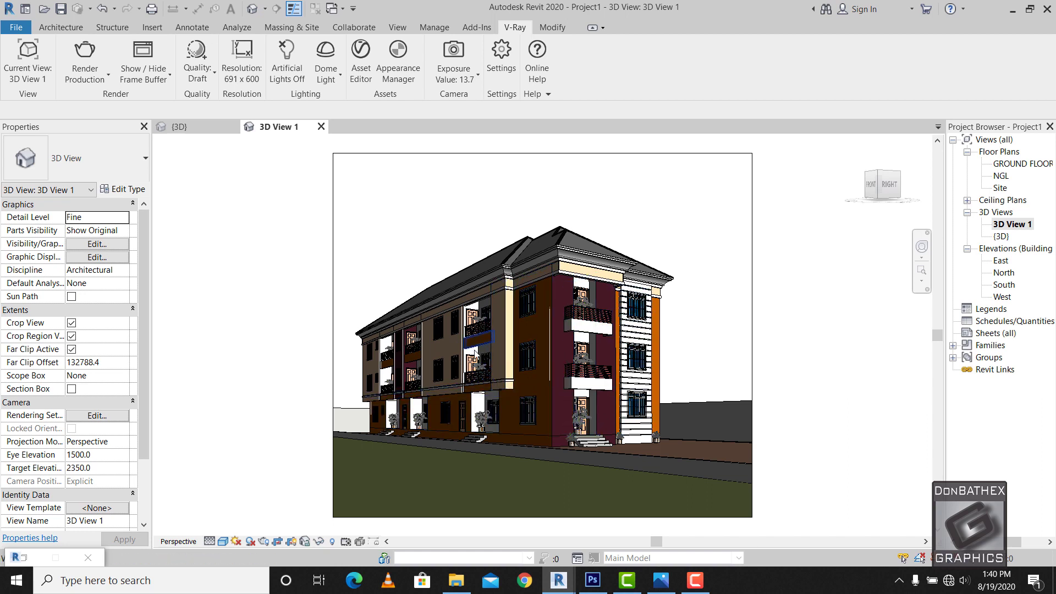
- Open the V-Ray Appearance Manager and filter its materials by "WALL"
left_click(399, 73)
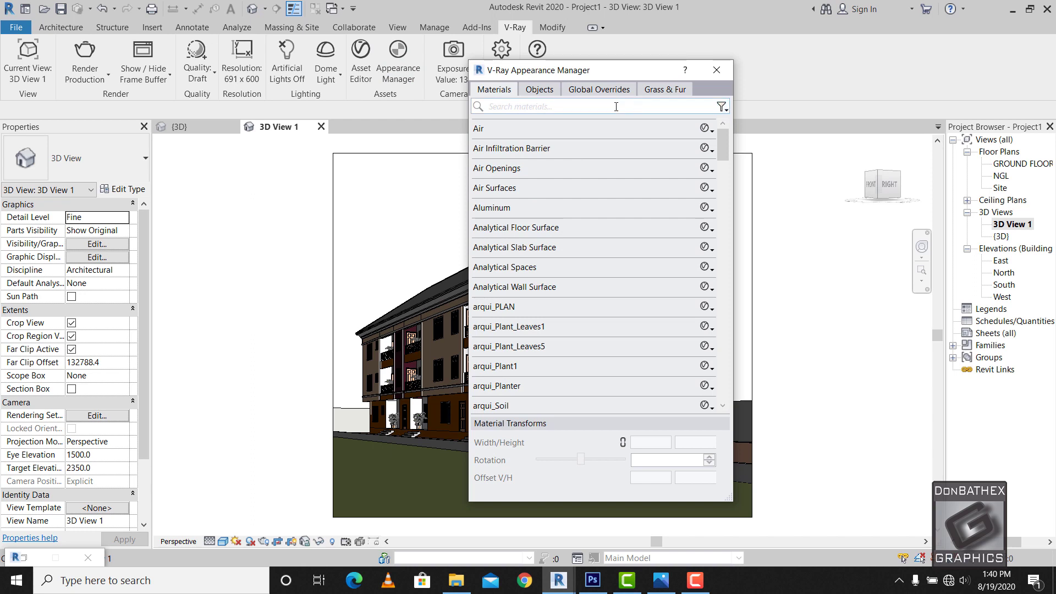
left_click(576, 109)
type("W")
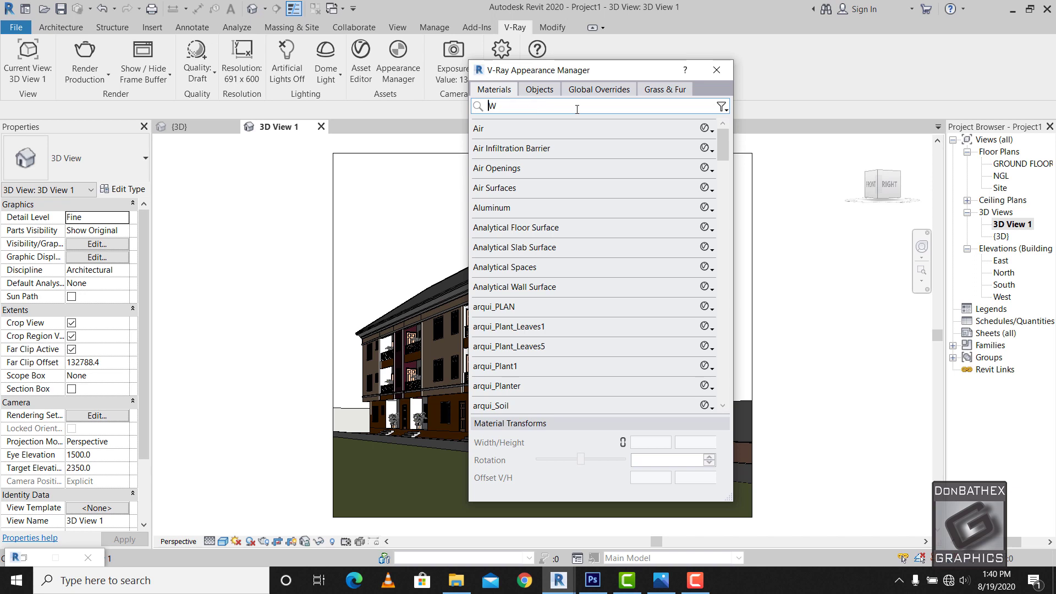
type("ALL")
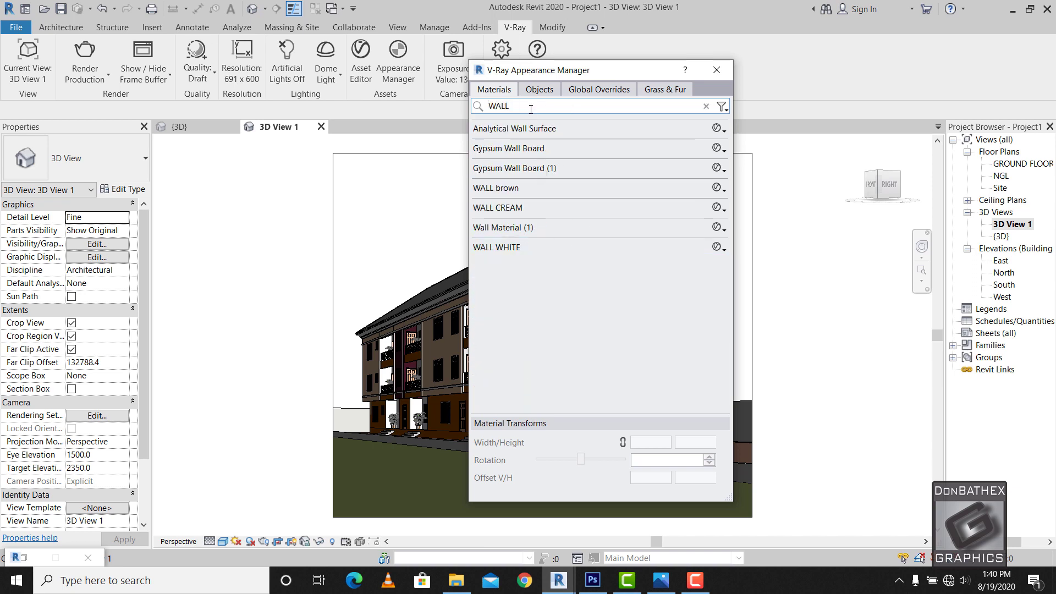
left_click(523, 213)
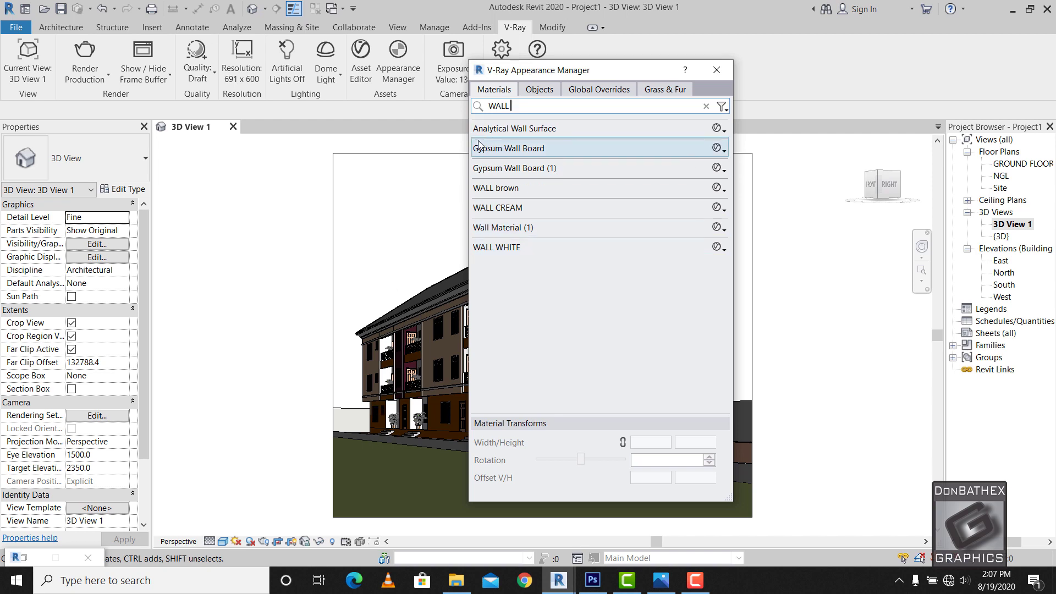
- Move the Appearance Manager aside and check the building's wall finishes in the last render
left_click_drag(517, 72, 710, 82)
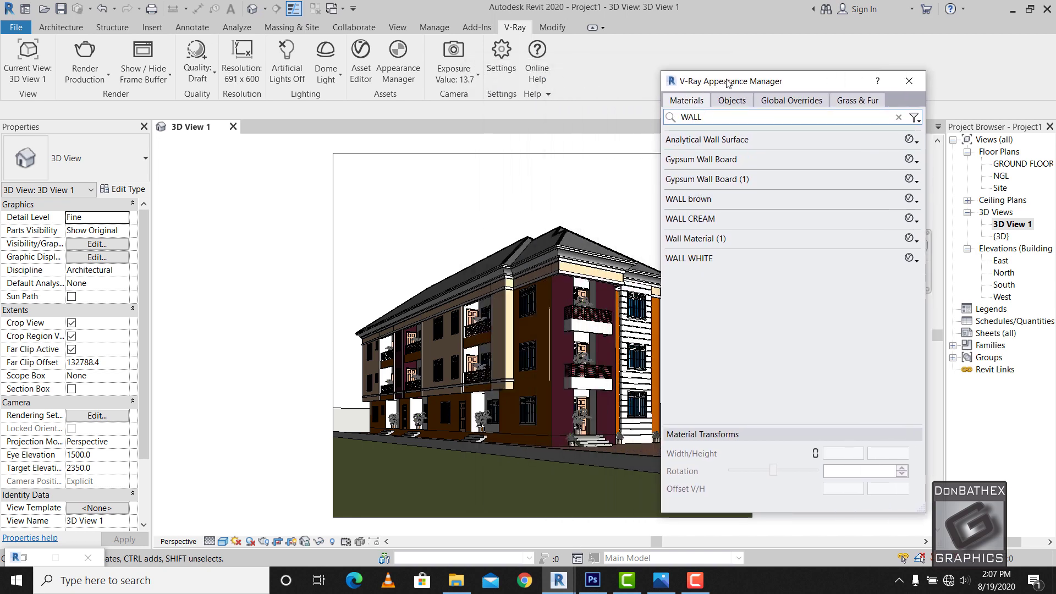
left_click_drag(727, 83, 512, 66)
mouse_move(568, 584)
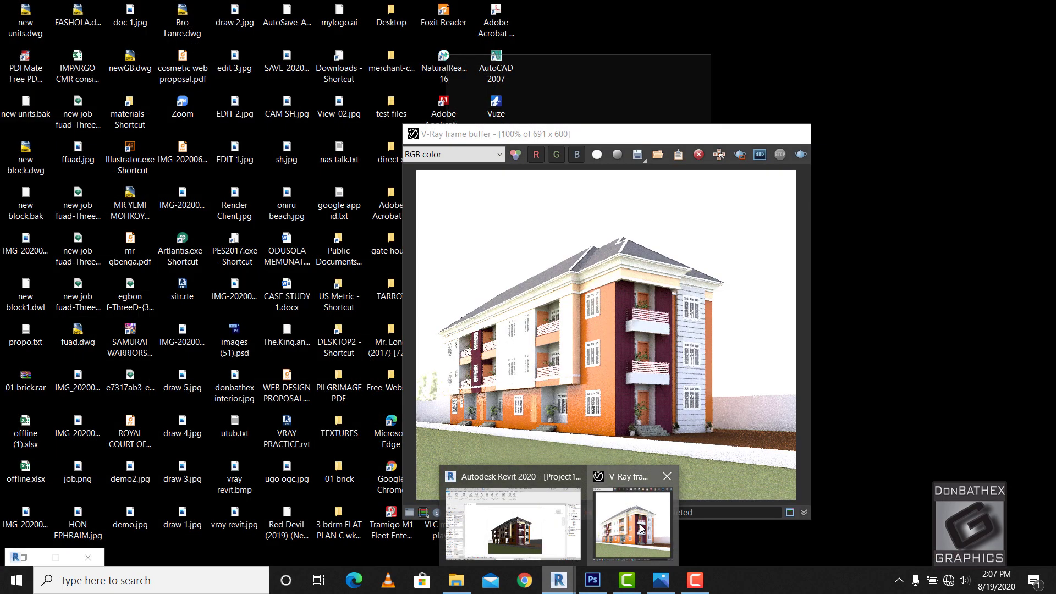
left_click(632, 522)
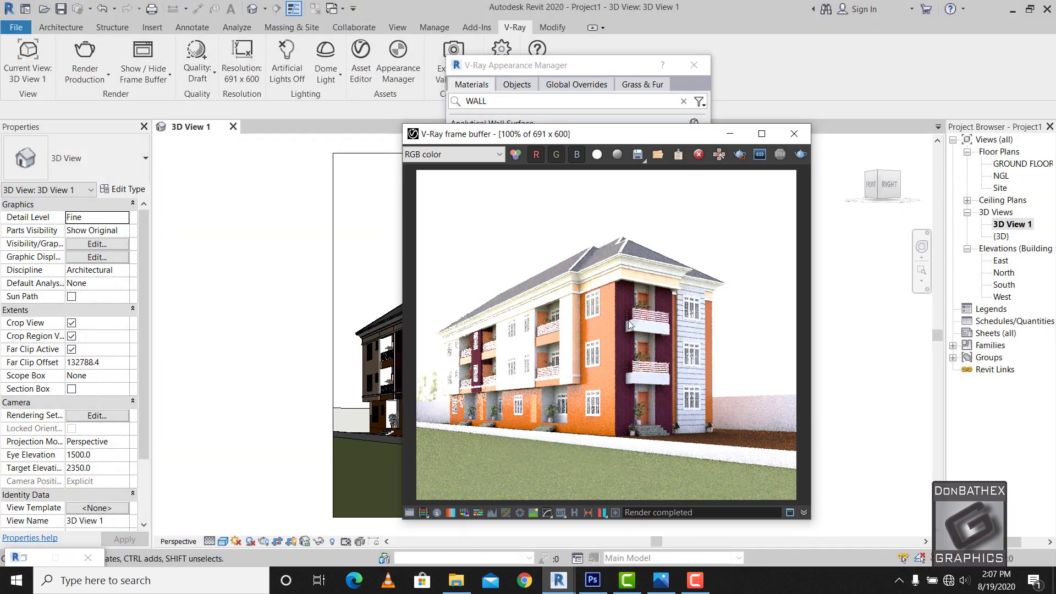
left_click(730, 134)
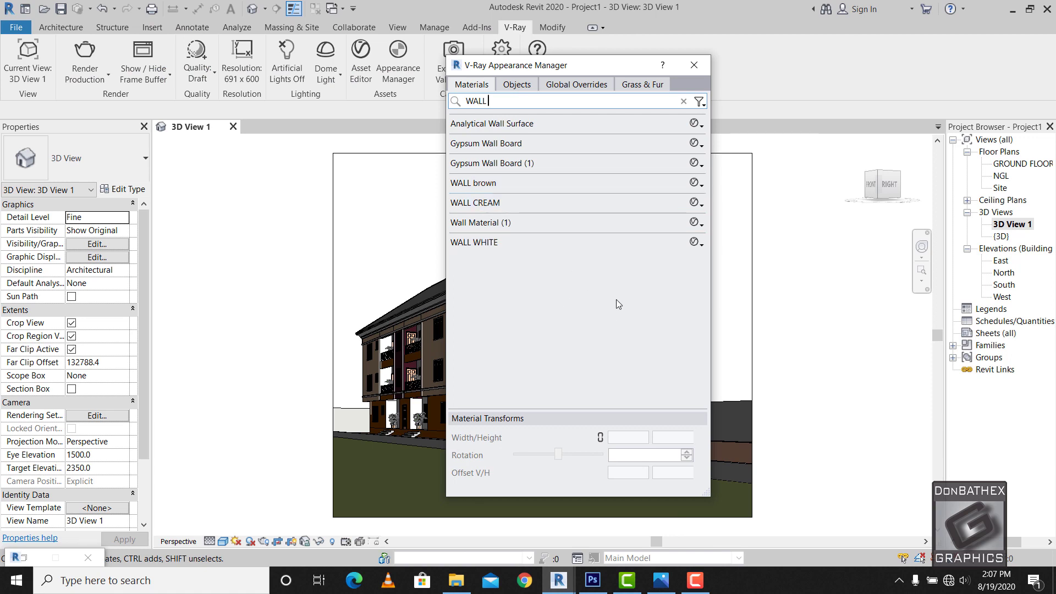
- Start choosing a V-Ray material file for WALL brown and browse to the V-Ray for Revit materials folder through its desktop shortcut
left_click(502, 182)
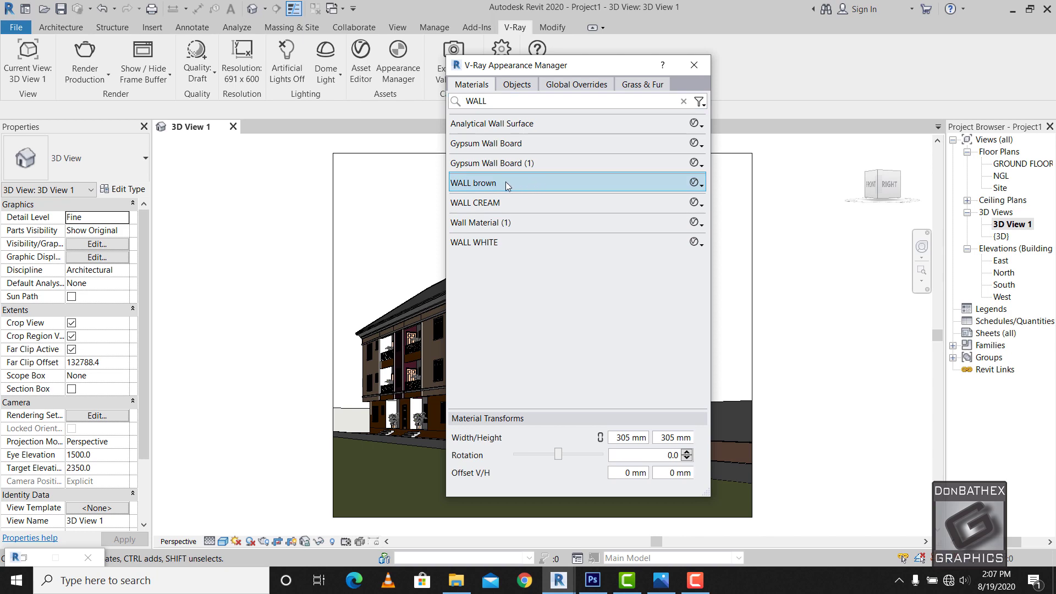
double_click(516, 180)
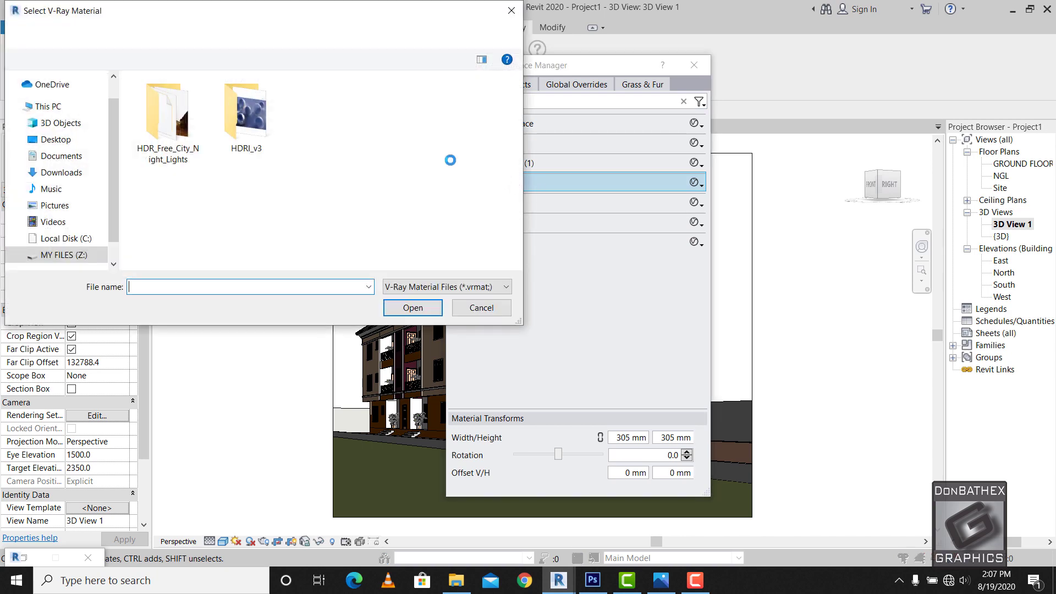
left_click(50, 139)
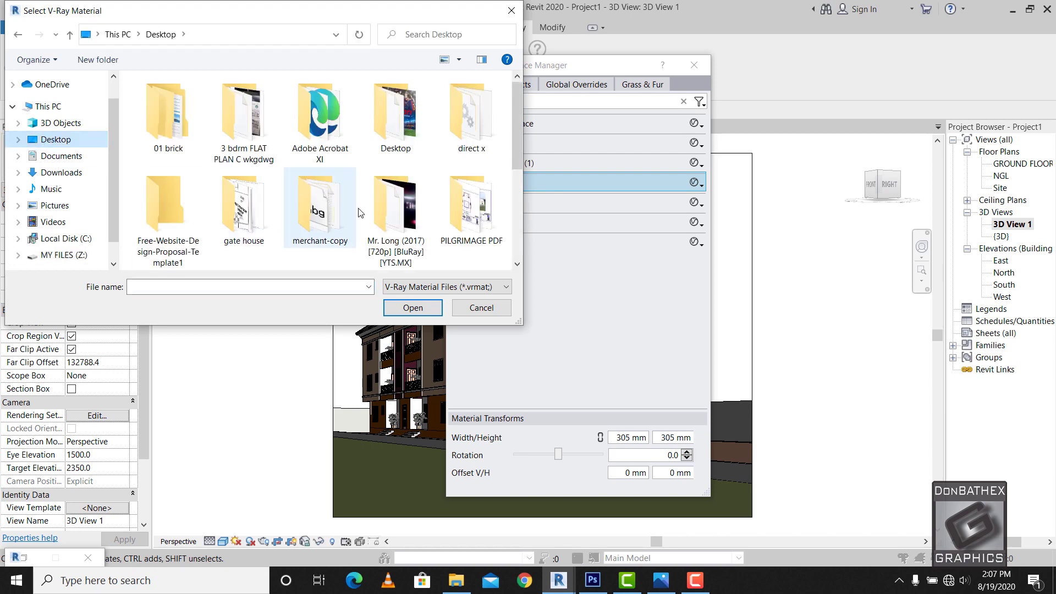
scroll(512, 148, "down", 5)
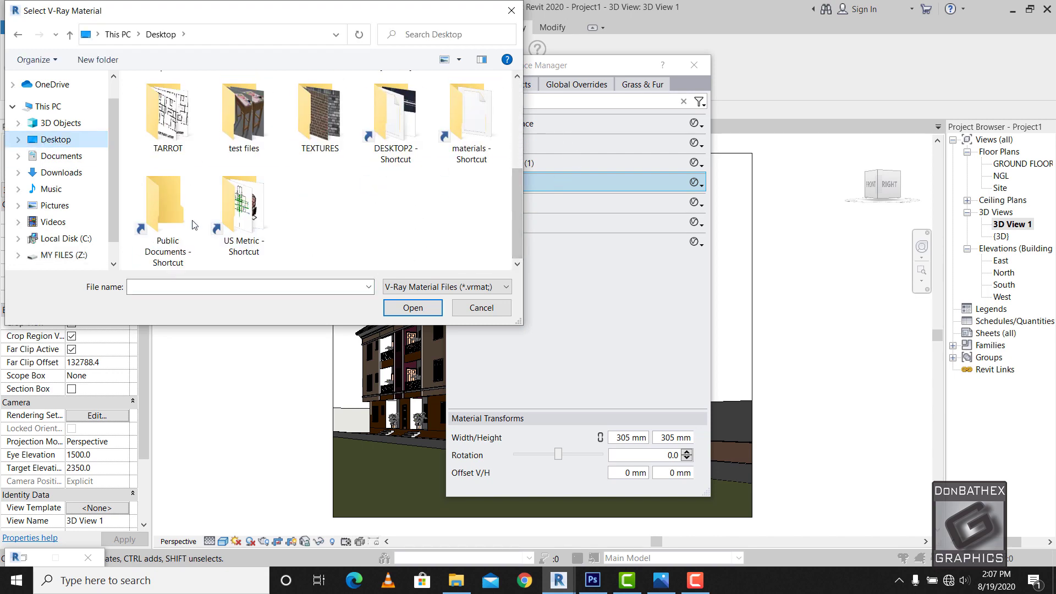
double_click(477, 139)
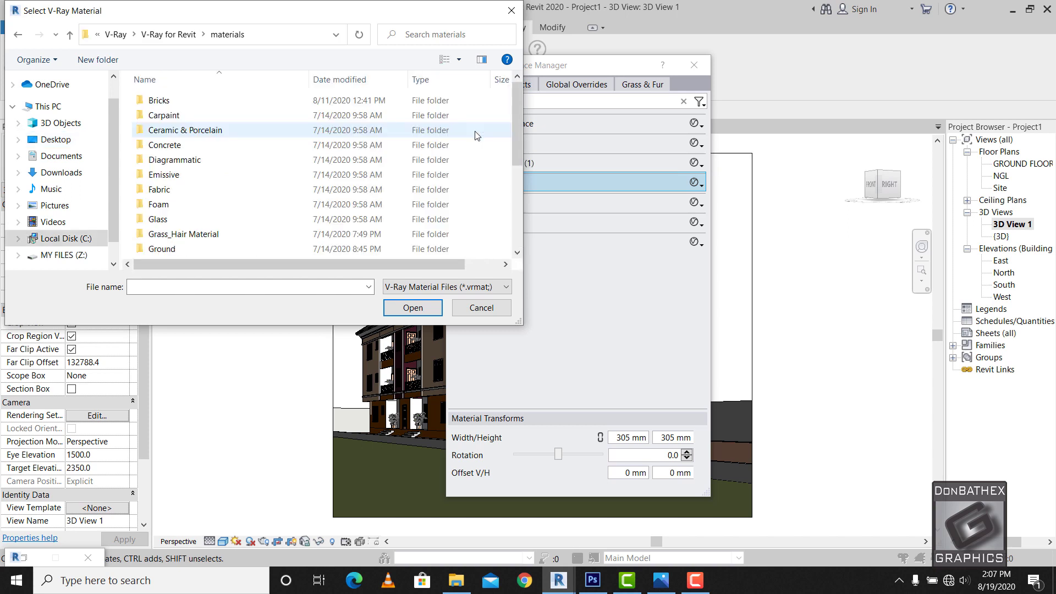
left_click(284, 35)
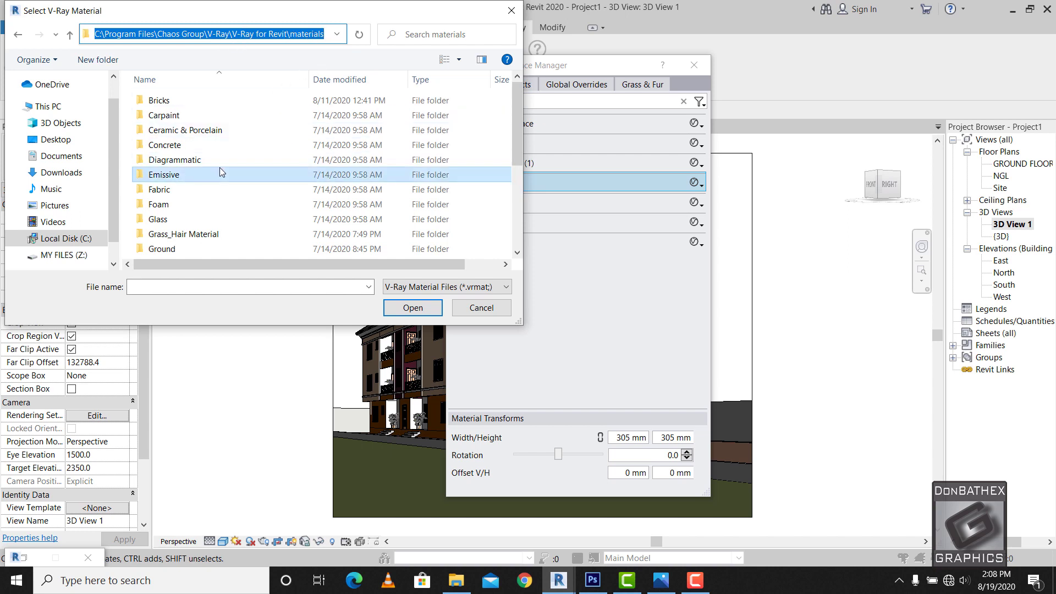
- Assign Stucco_B01_50cm.vrmat from the WallPaint & Wallpaper folder to the WALL brown material
scroll(220, 167, "down", 3)
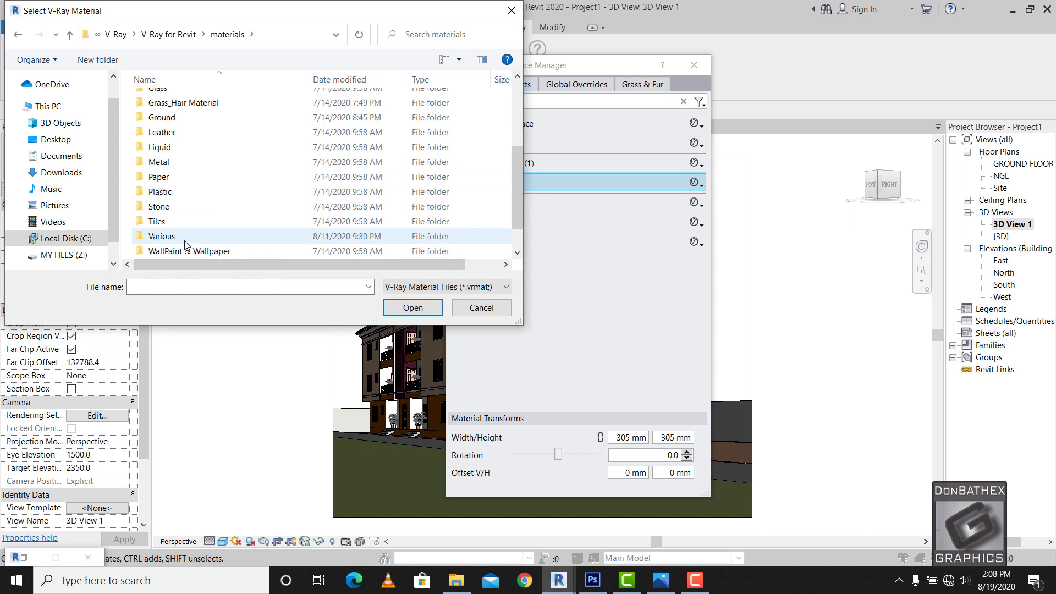
scroll(219, 220, "down", 1)
scroll(197, 181, "up", 3)
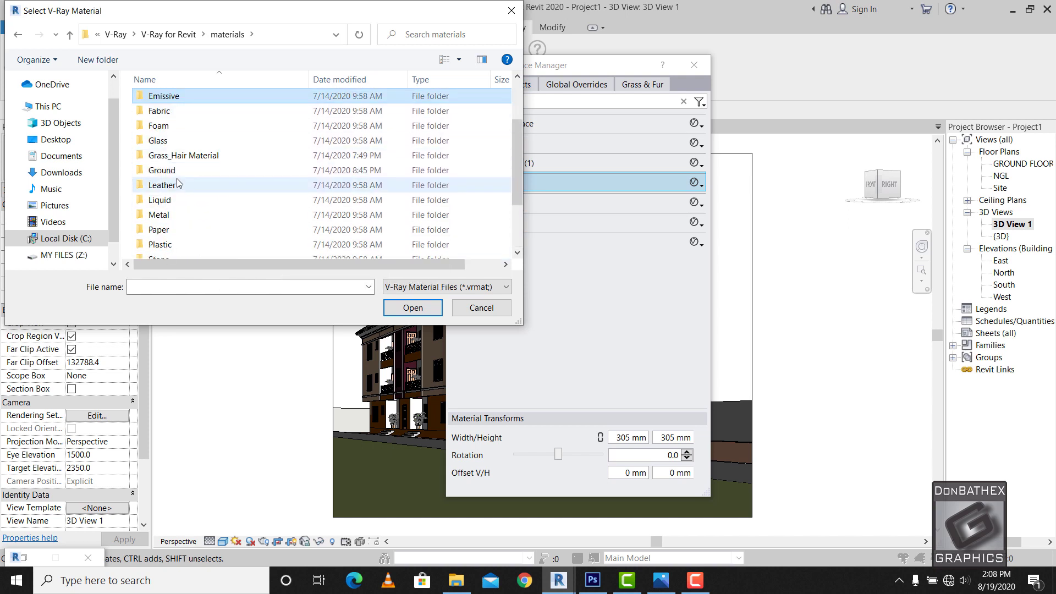
scroll(187, 170, "down", 1)
scroll(237, 195, "down", 1)
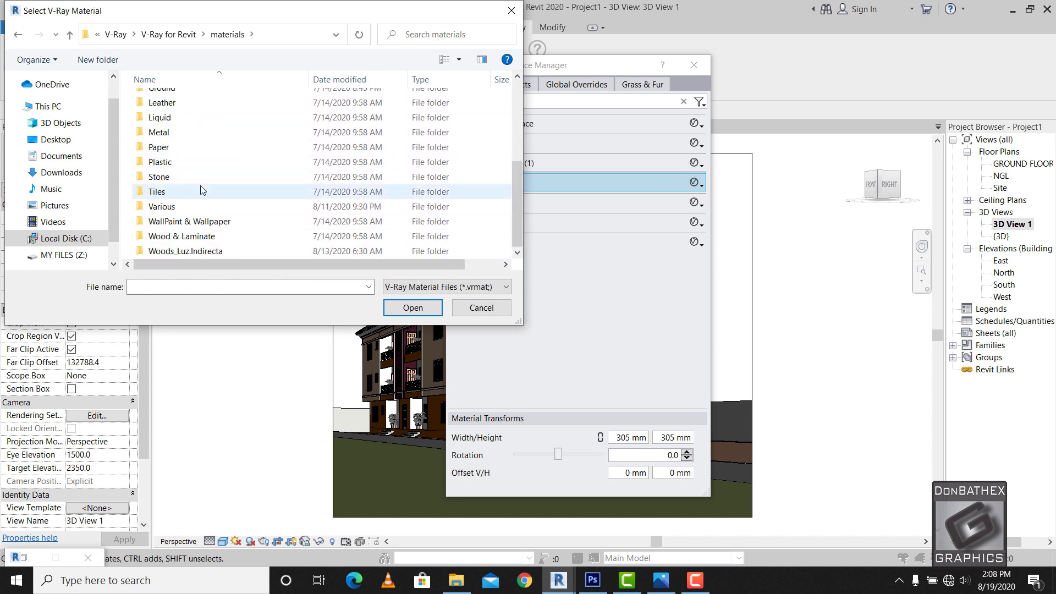
double_click(168, 222)
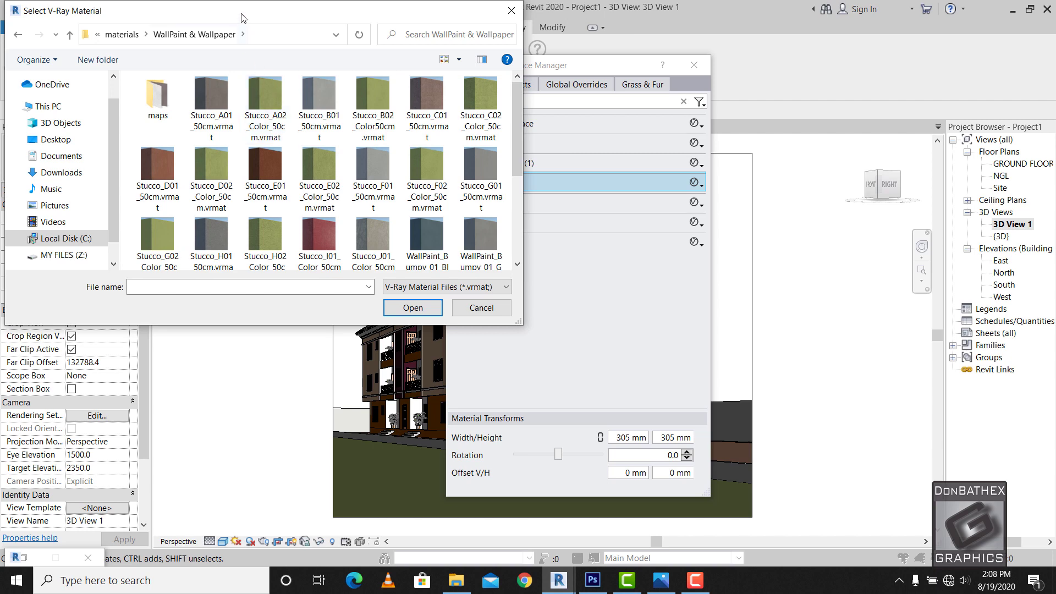
left_click_drag(245, 21, 244, 58)
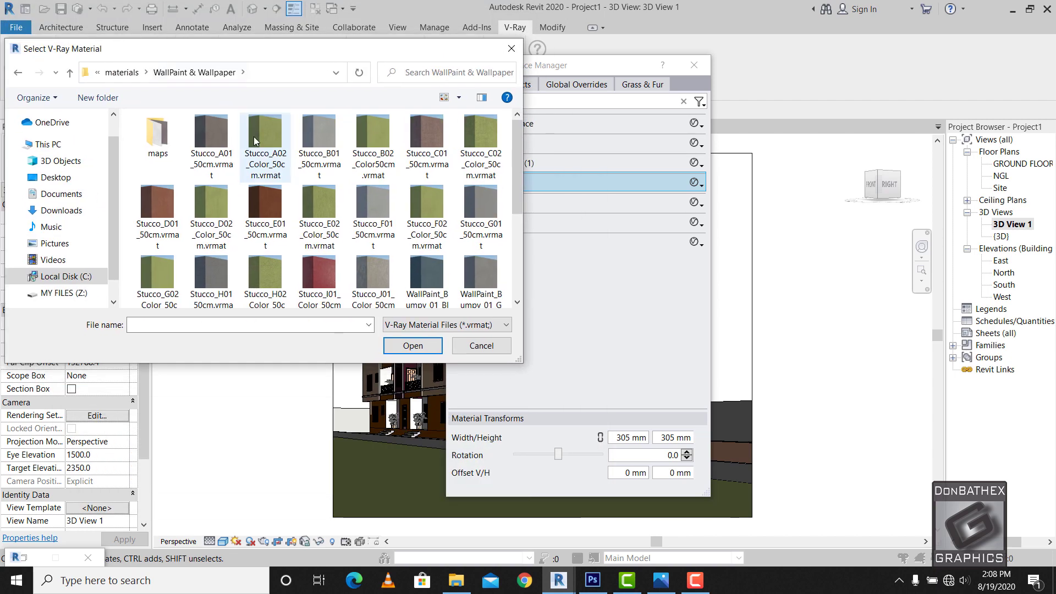
left_click(317, 144)
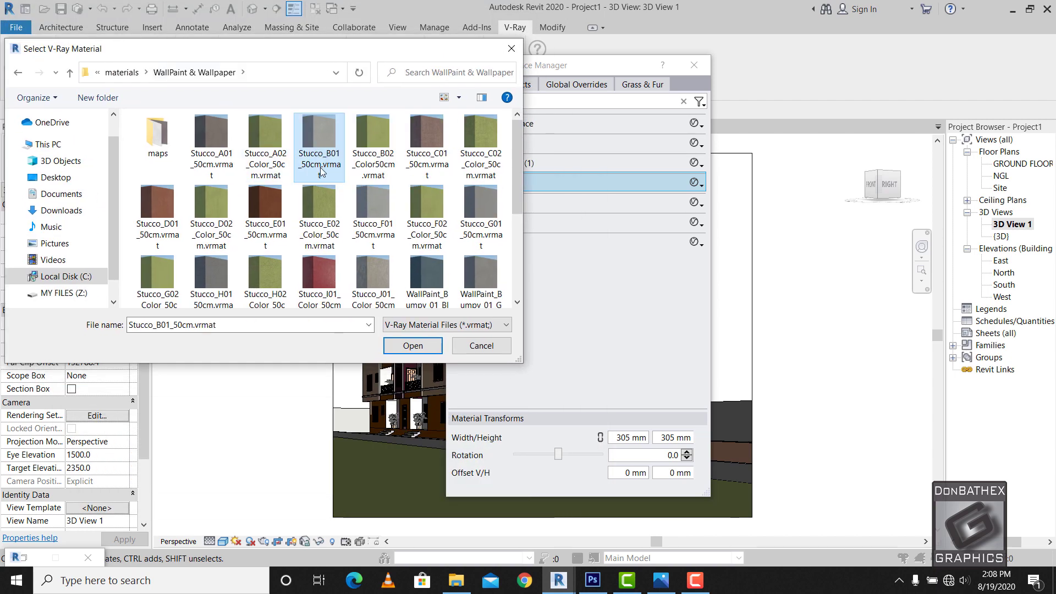
double_click(320, 134)
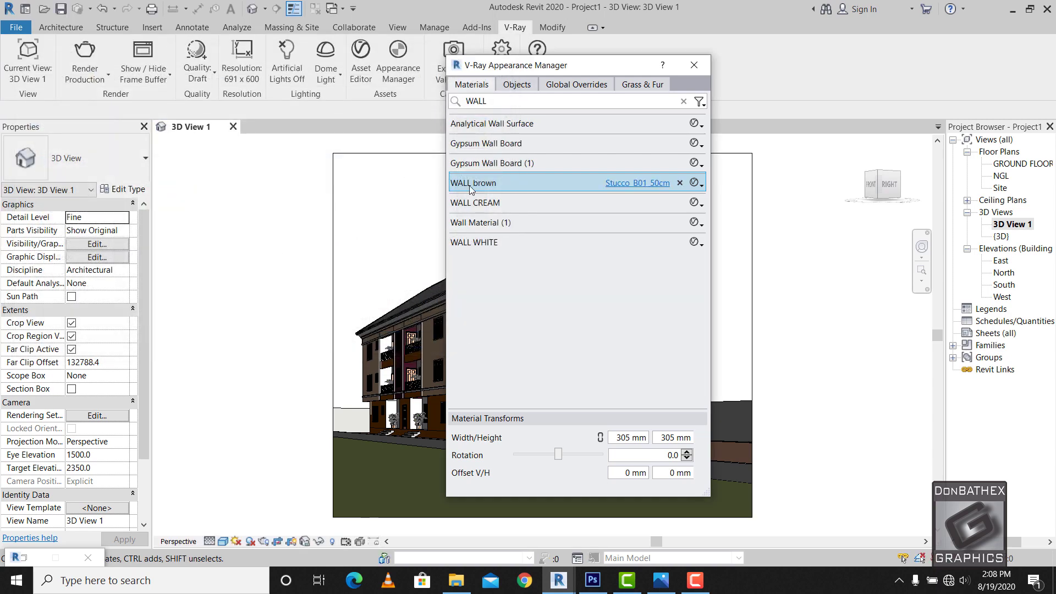
- Assign Stucco_B01_50cm.vrmat to the WALL CREAM material
double_click(545, 202)
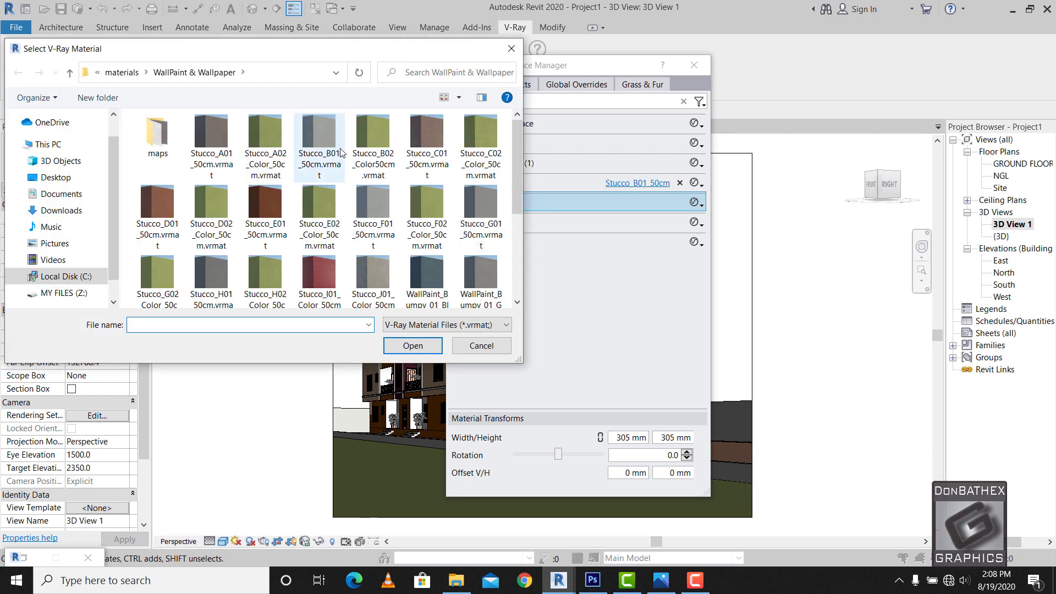
double_click(339, 151)
left_click(536, 220)
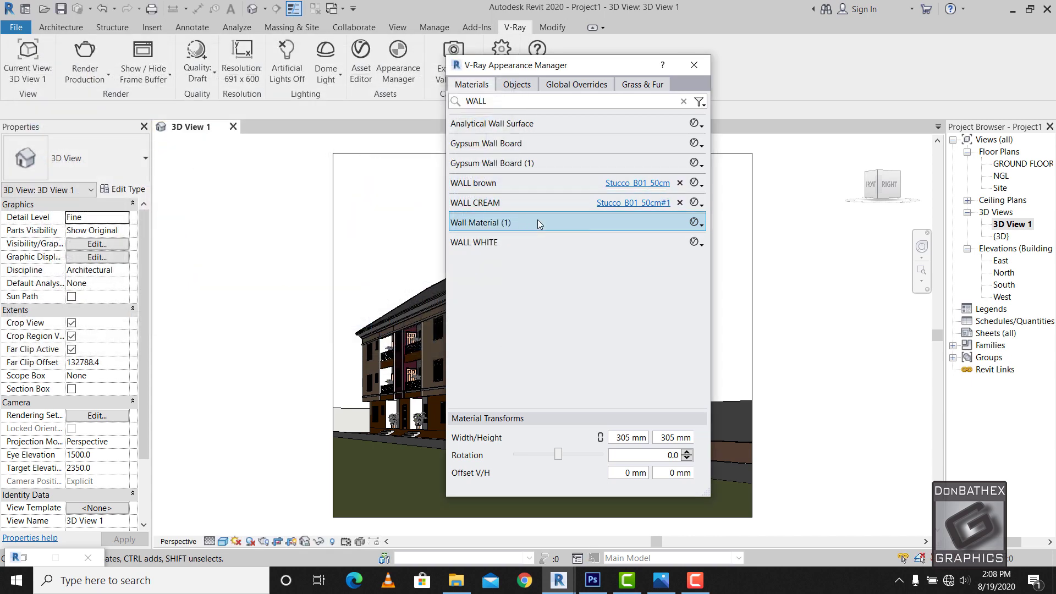
double_click(537, 221)
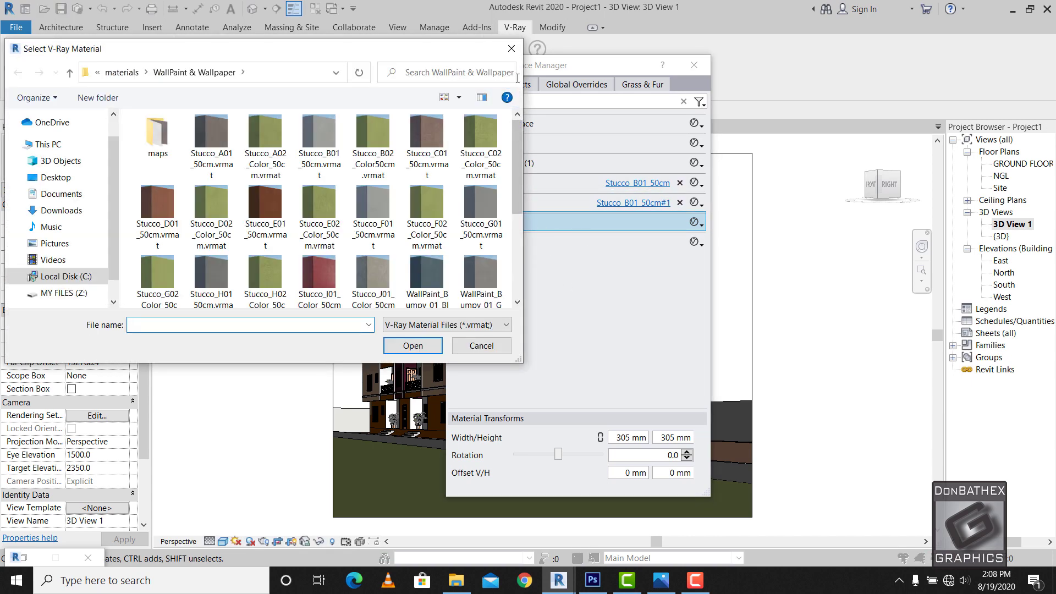
left_click(511, 49)
- Assign Stucco_B01_50cm.vrmat to the WALL WHITE material
left_click(558, 246)
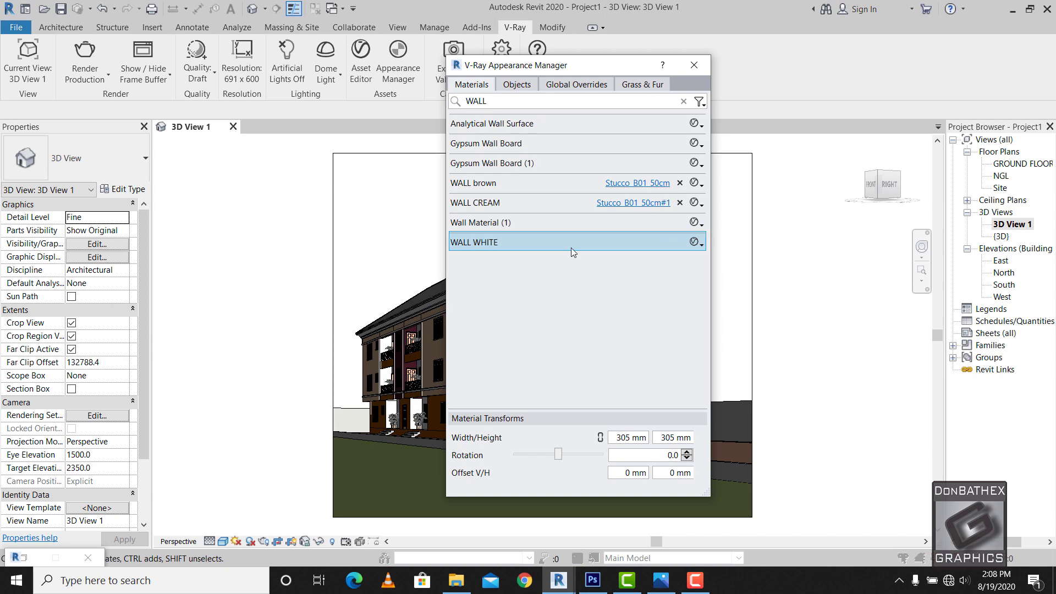
double_click(570, 247)
double_click(325, 144)
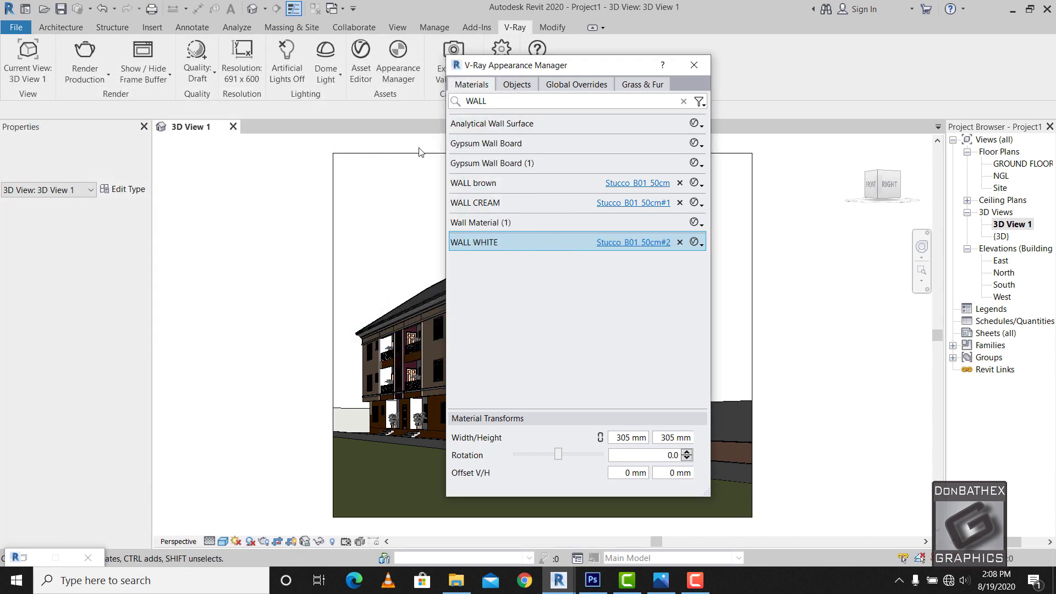
- Filter the materials by "WHITE" and assign Stucco_B01_50cm.vrmat to the WHITE material
double_click(516, 102)
key("BackSpace")
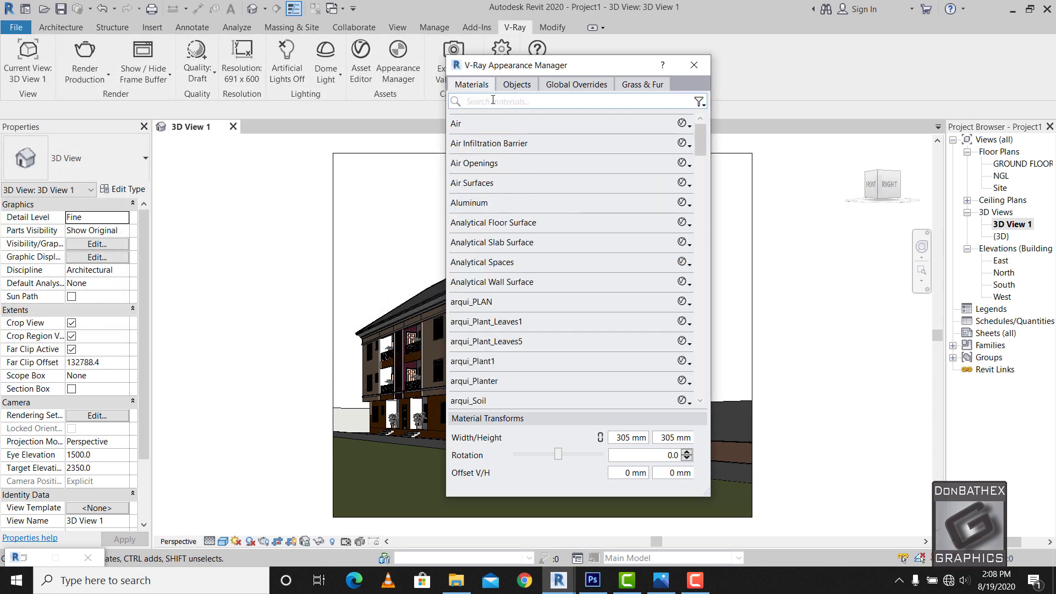
type("WHITE")
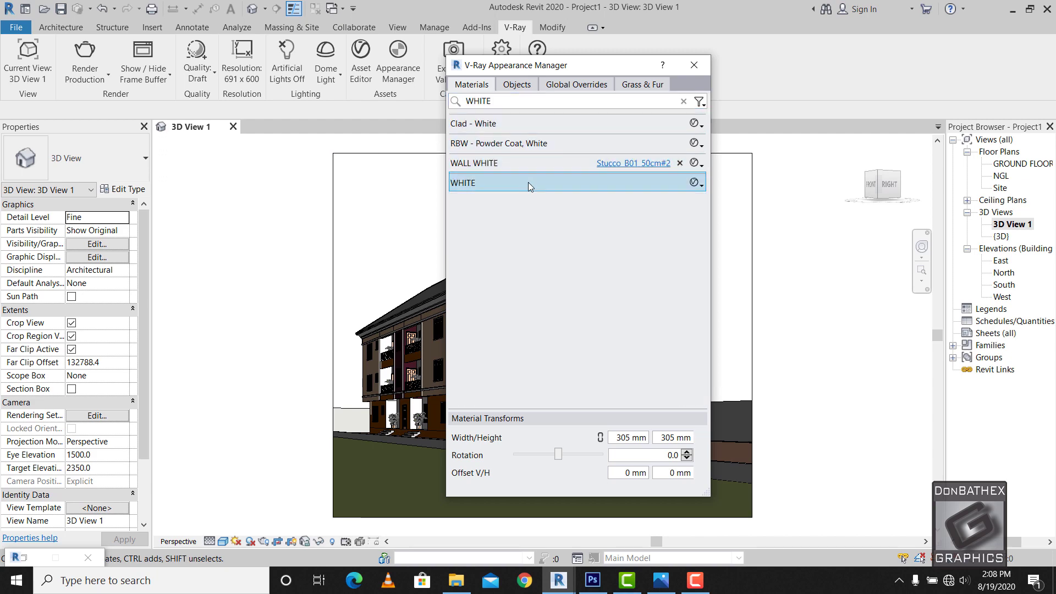
double_click(528, 182)
double_click(337, 142)
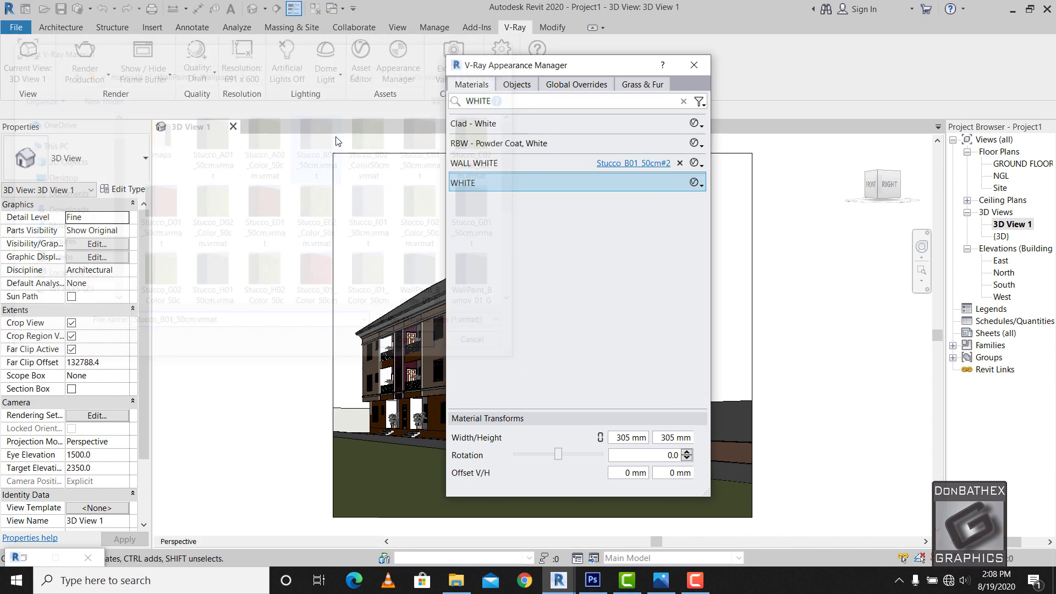
- Clear the material filter and move the Appearance Manager aside to uncover the right part of the building
left_click(682, 103)
left_click_drag(676, 65, 873, 56)
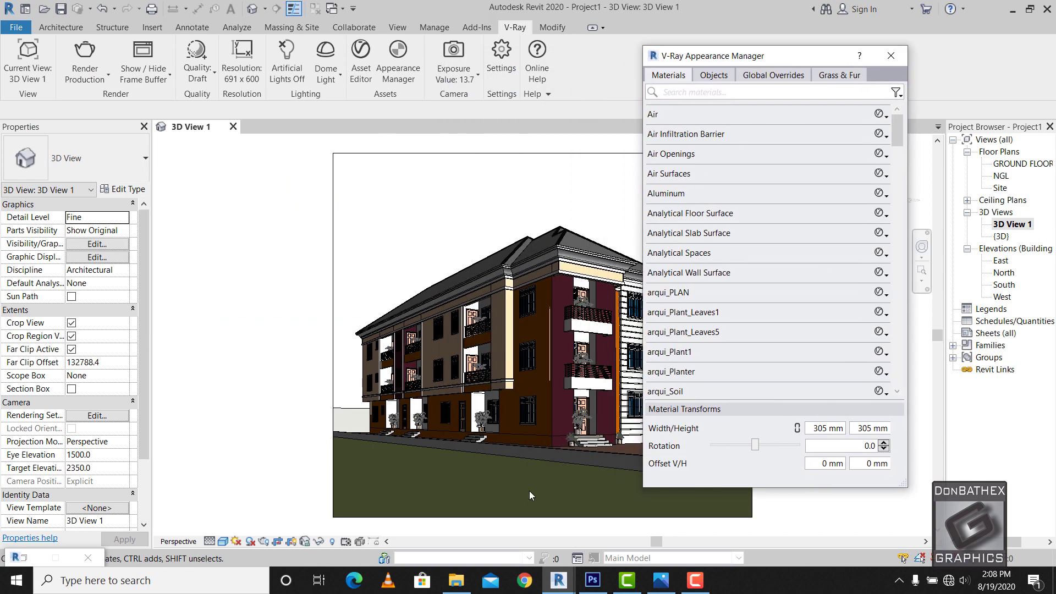
left_click_drag(745, 61, 276, 54)
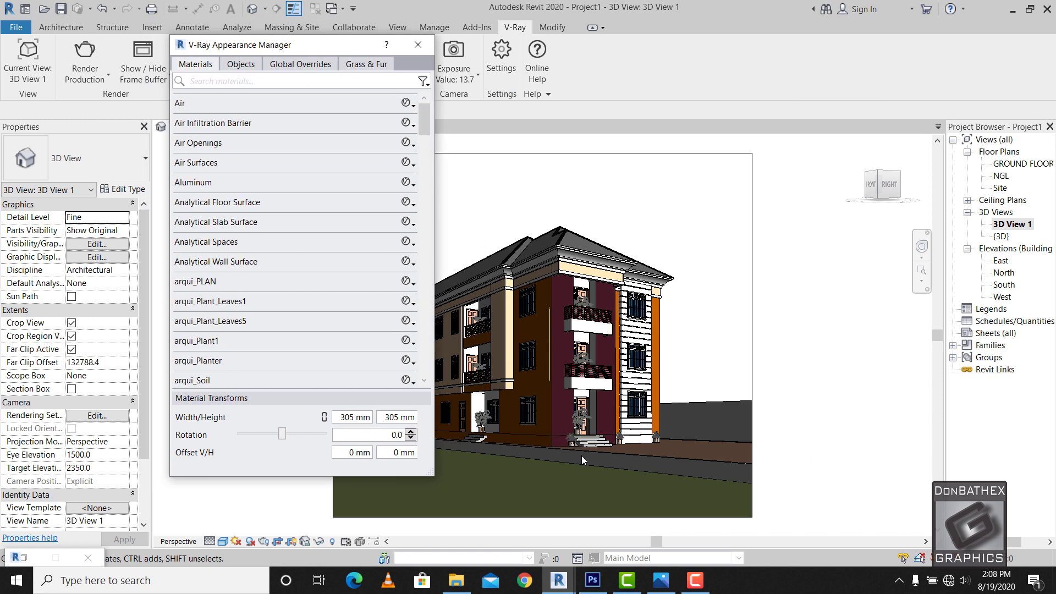
- Filter the materials by "GRASS" and assign Grass_E_200cm.vrmat from the Ground folder to the GRASS material
left_click(251, 82)
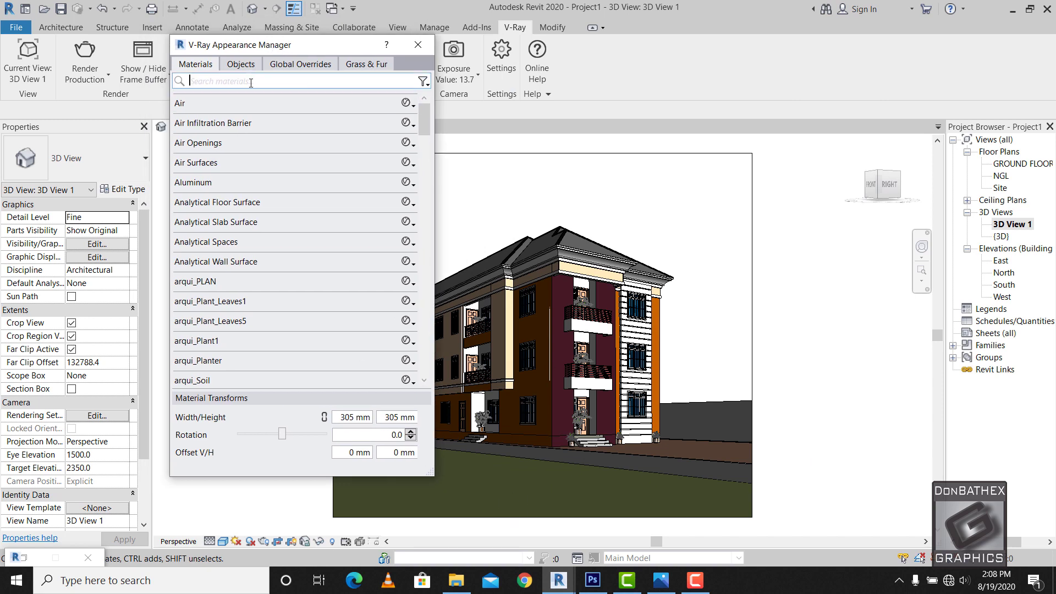
type("GRASS")
double_click(243, 103)
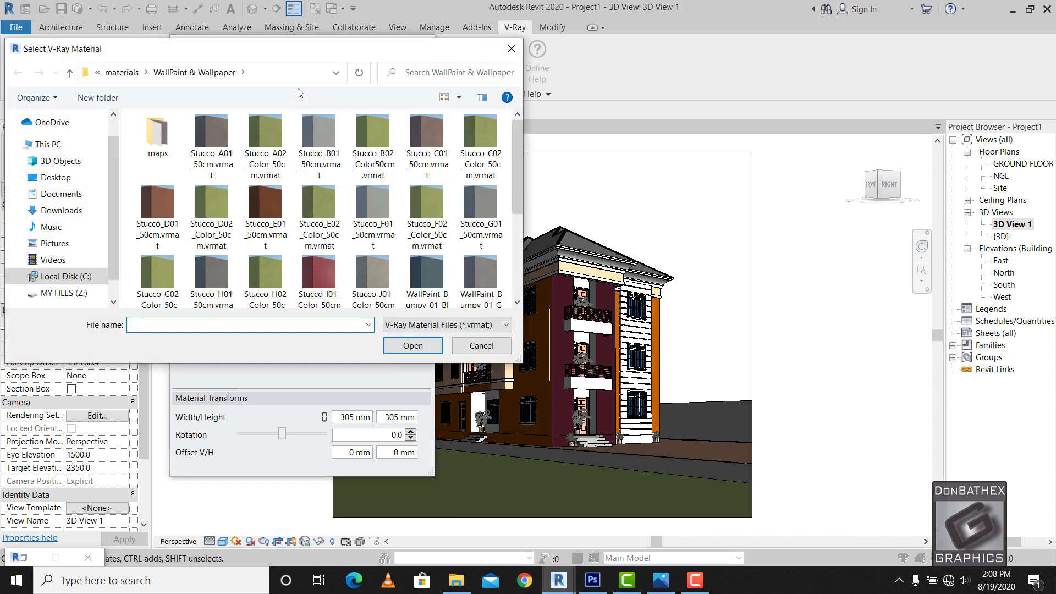
left_click(121, 72)
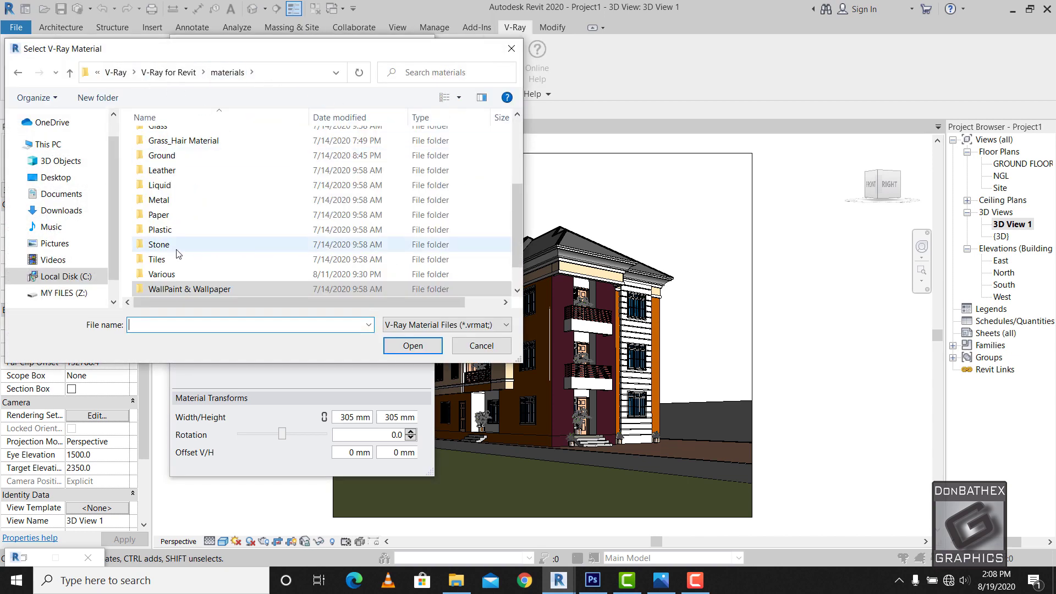
double_click(165, 155)
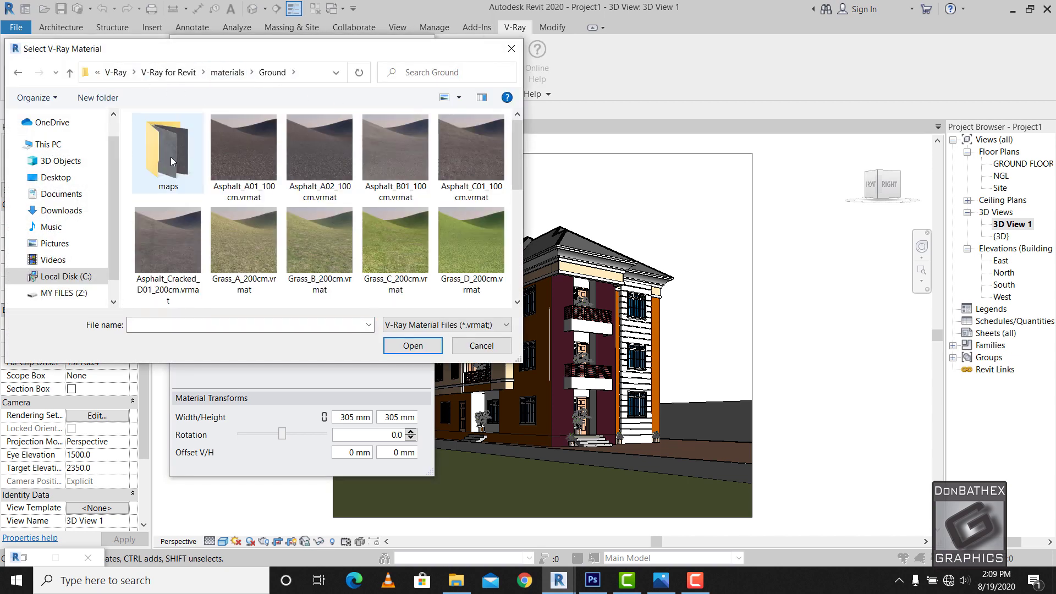
left_click_drag(516, 174, 471, 214)
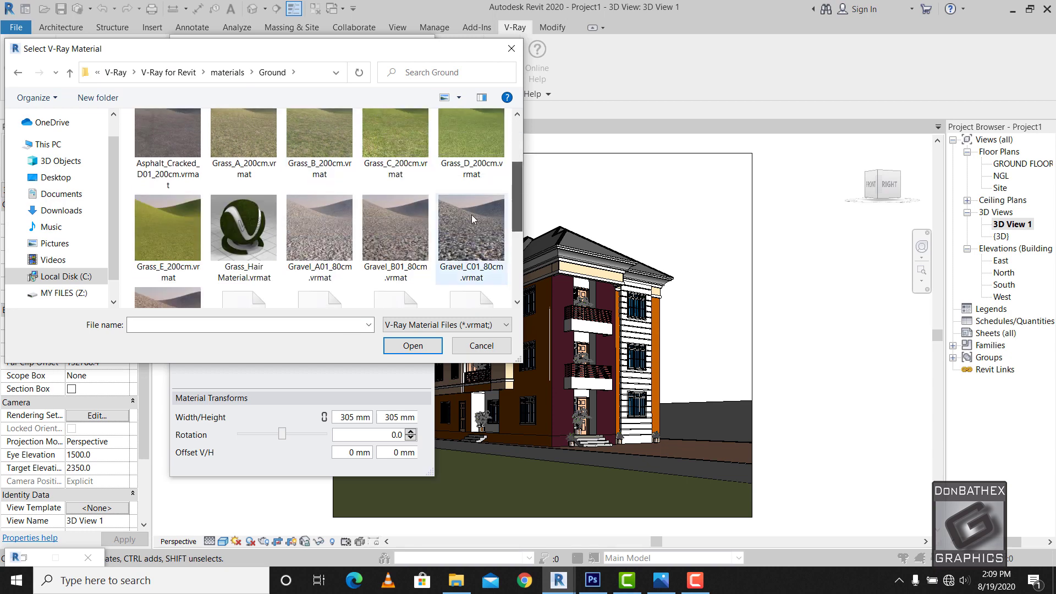
double_click(179, 234)
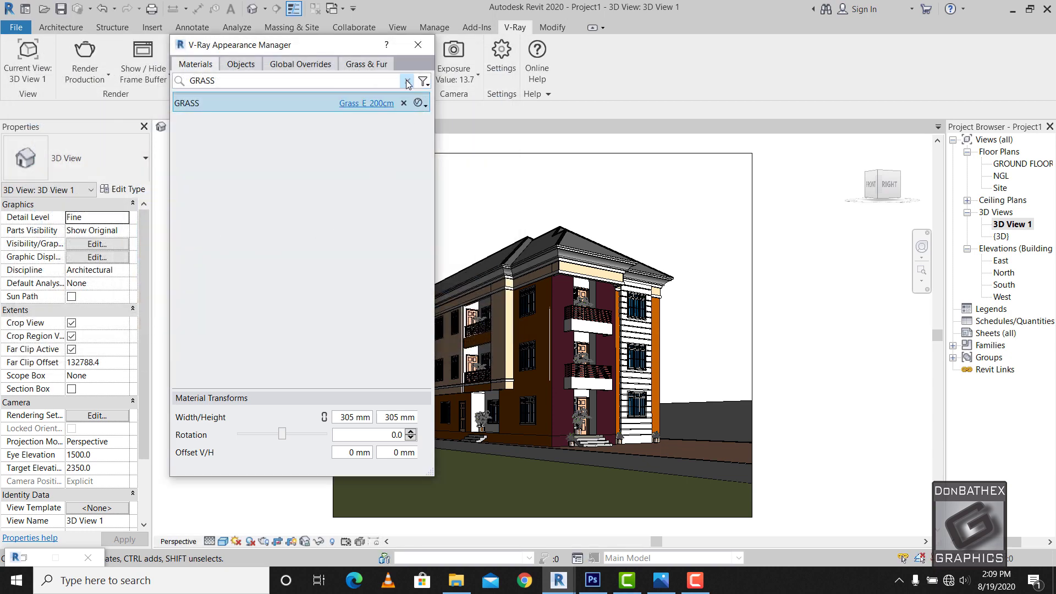
- Replace the material filter with "EART" and start choosing a V-Ray material file for the first match
left_click(407, 81)
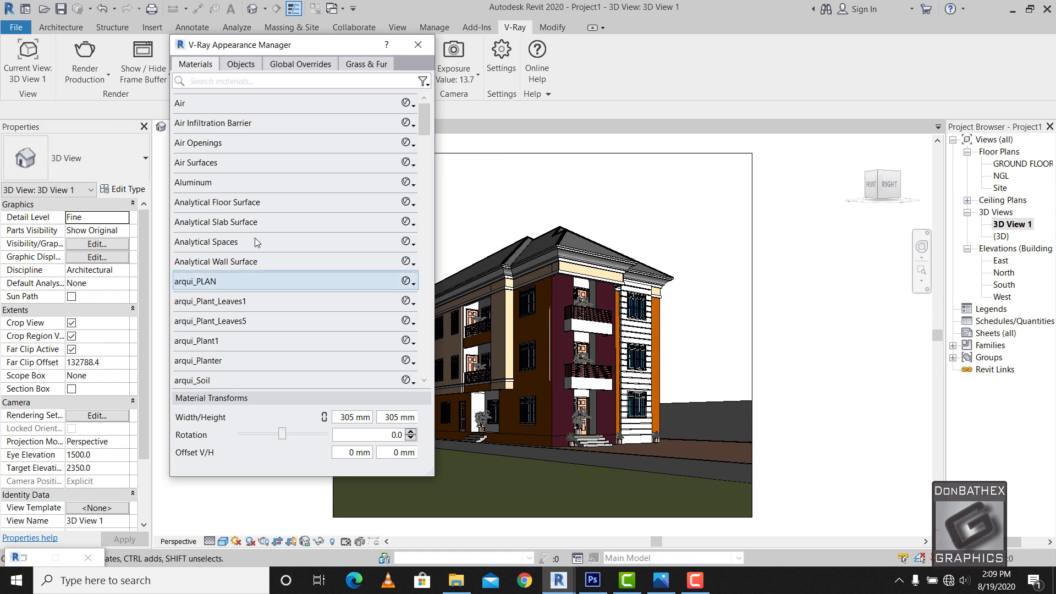
left_click(221, 81)
type("E")
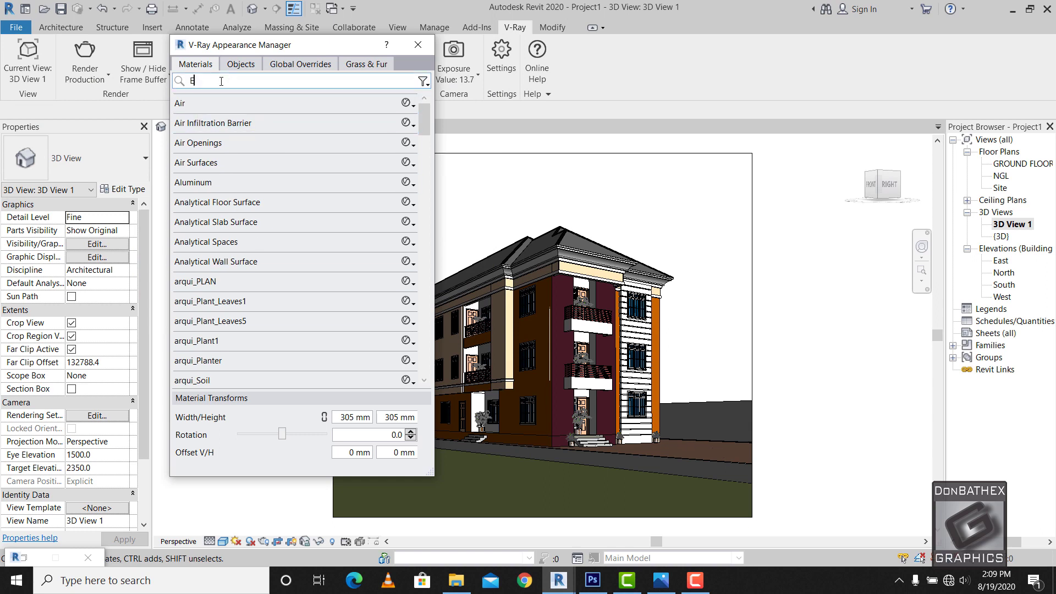
type("ART")
double_click(224, 102)
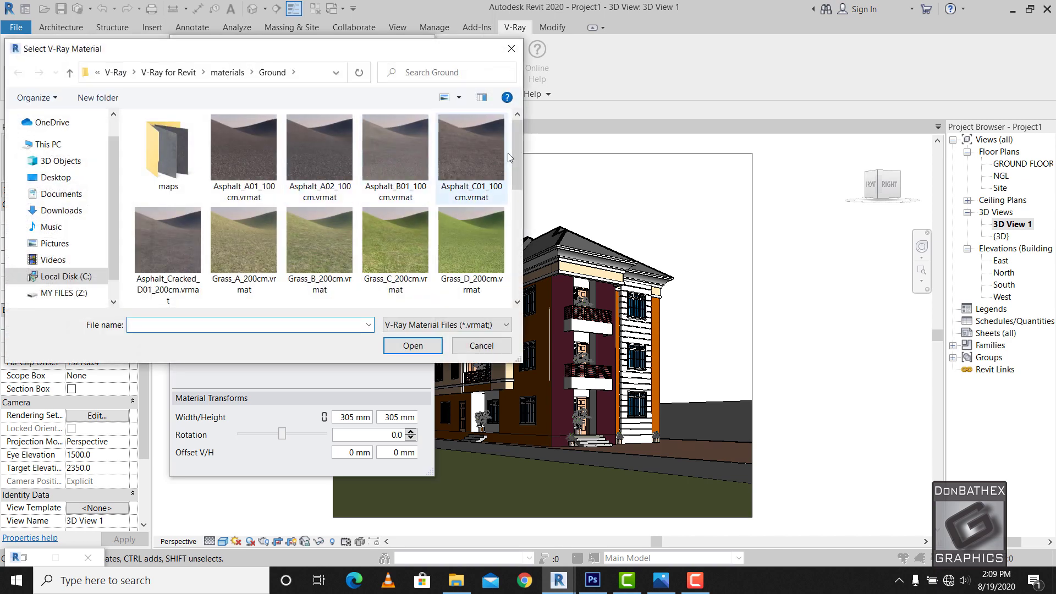
- Assign Tiles_D_90cm.vrmat from the Tiles folder to the first material matching "EART"
left_click_drag(511, 156, 511, 118)
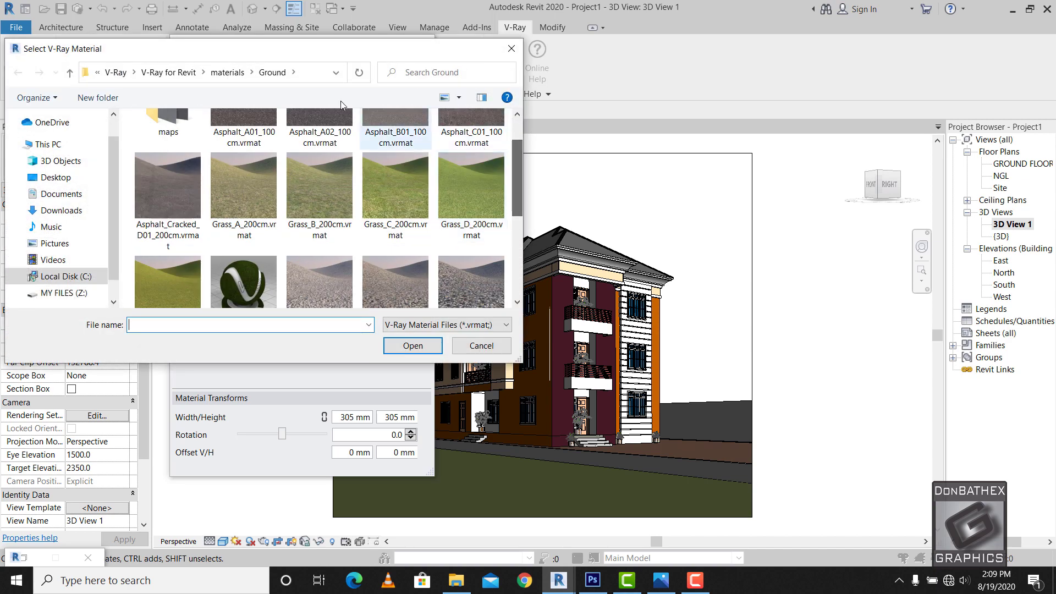
left_click(227, 72)
scroll(236, 254, "down", 1)
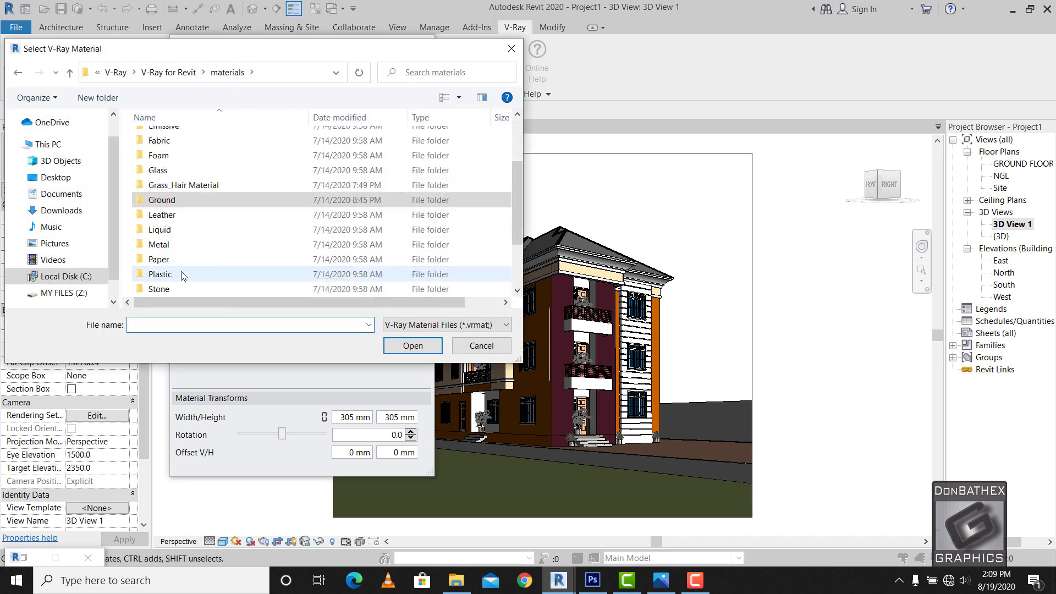
scroll(182, 258, "down", 2)
left_click(180, 230)
double_click(180, 229)
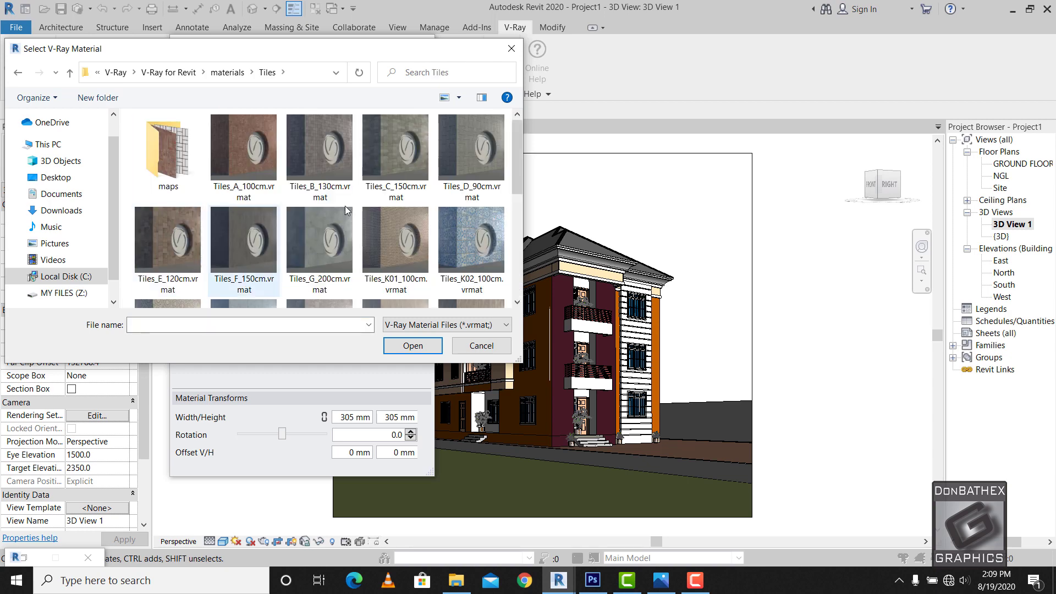
double_click(475, 151)
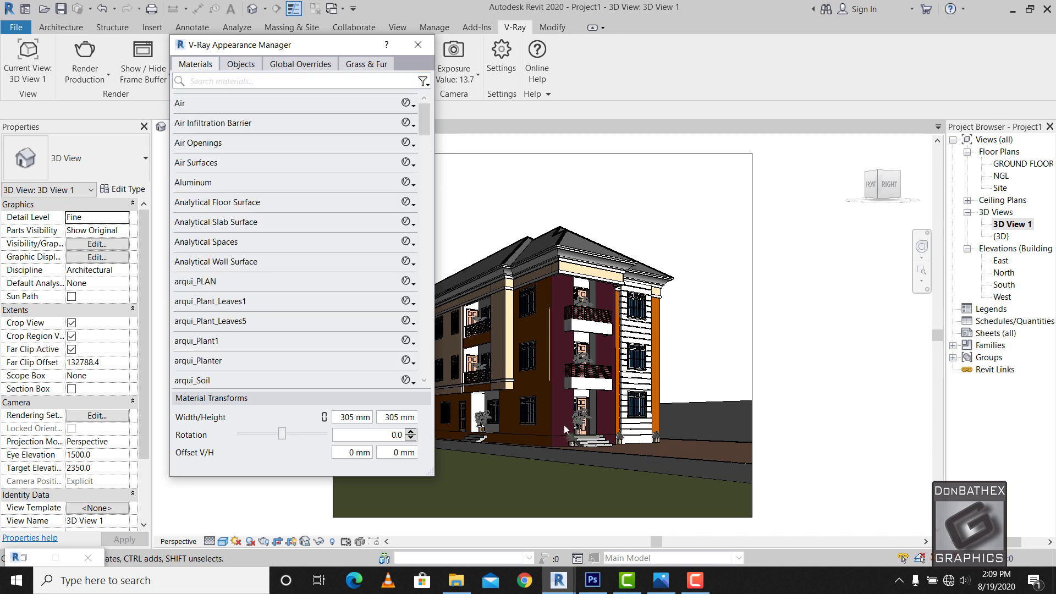
- Filter the materials by "BRICK" and assign Bricks_A01_1m.vrmat from the Bricks folder to the Brick material
left_click(277, 82)
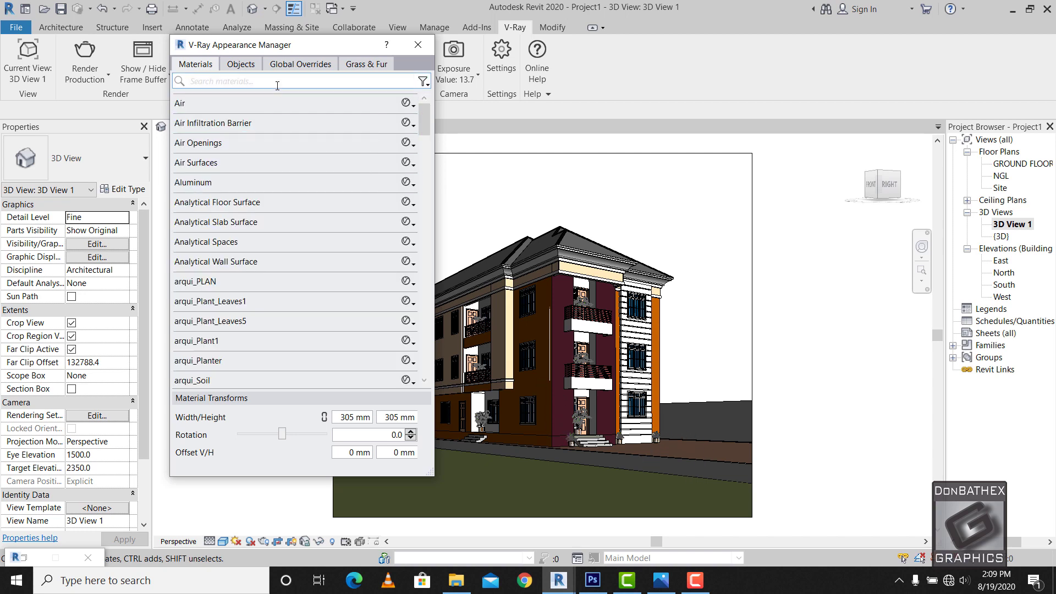
type("BRICK")
left_click(281, 103)
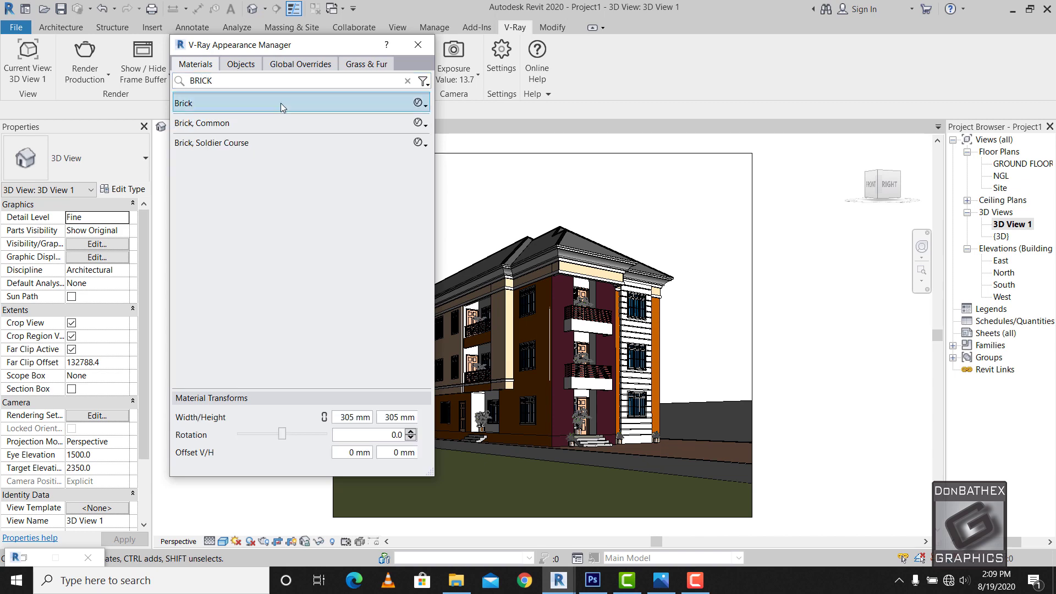
double_click(280, 103)
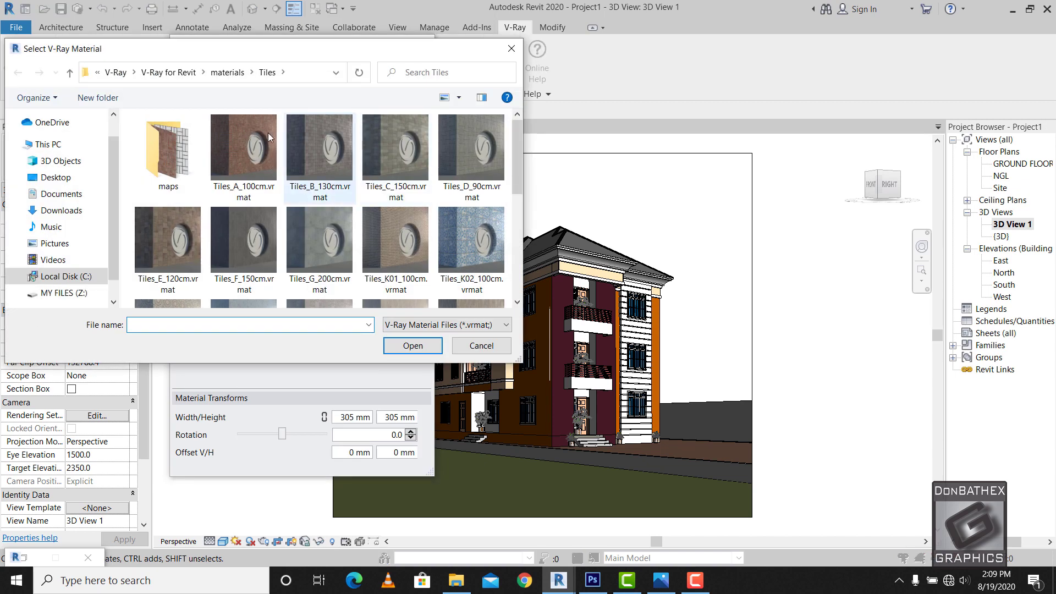
left_click(228, 73)
scroll(189, 140, "up", 1)
double_click(189, 139)
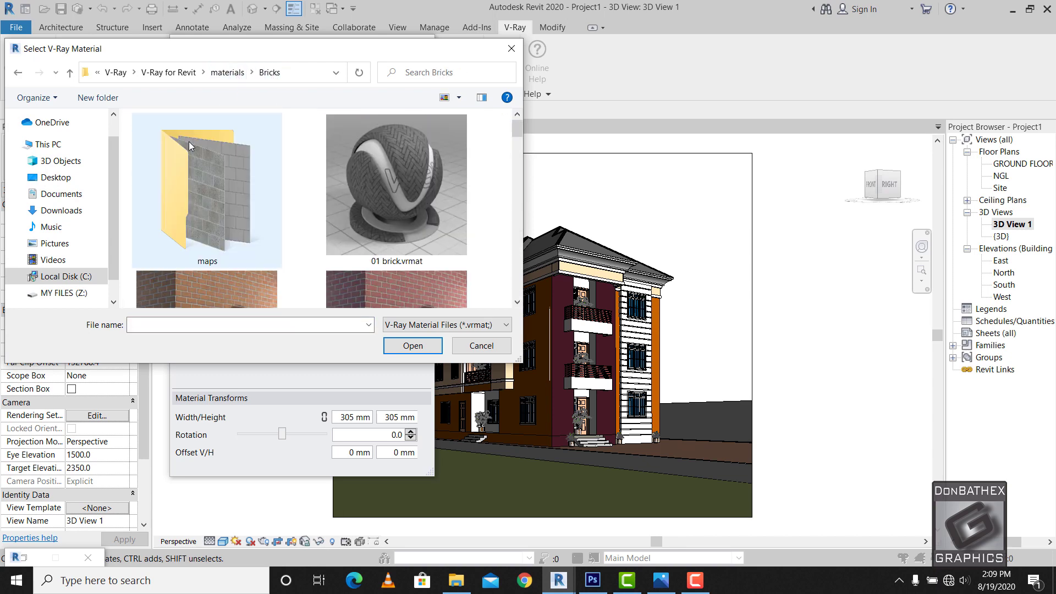
scroll(515, 126, "down", 2)
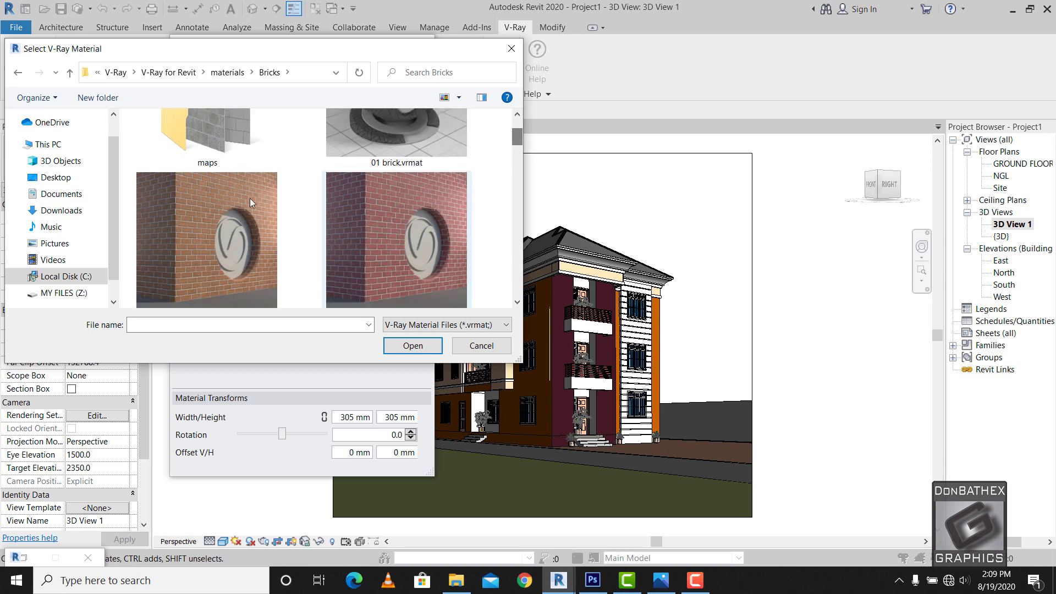
left_click(199, 238)
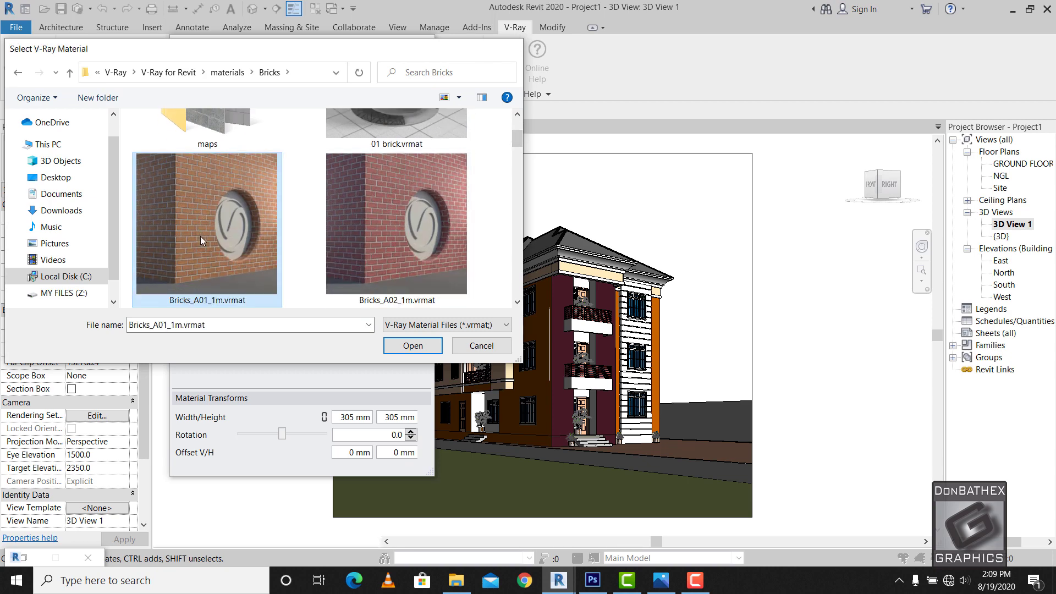
double_click(200, 236)
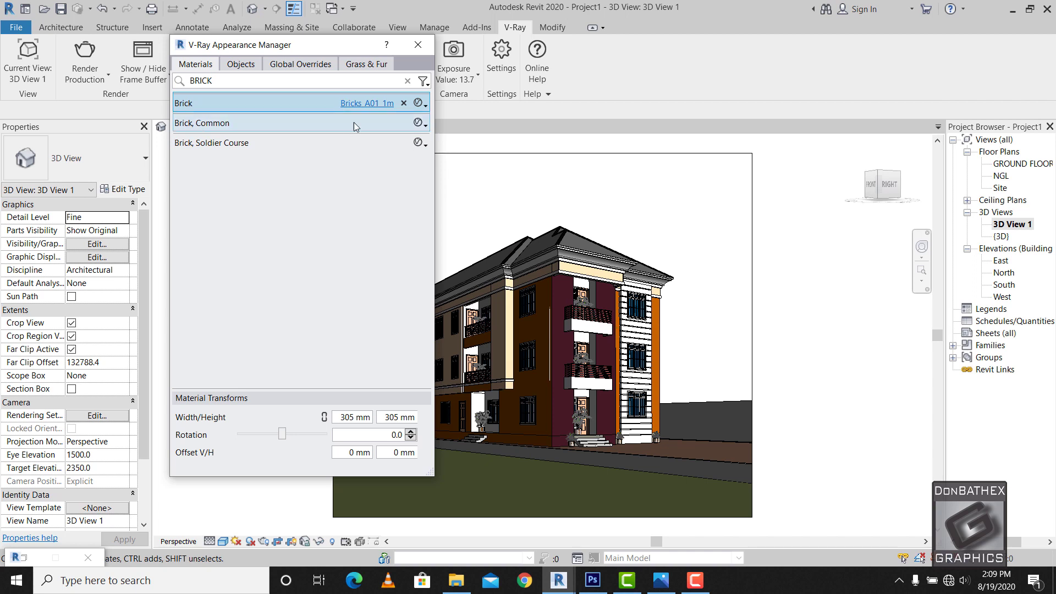
- Replace the material filter with "LEG" and assign Metal_Painted_Red_5cm.vrmat from the Metal folder to Legno - Acero
left_click(408, 81)
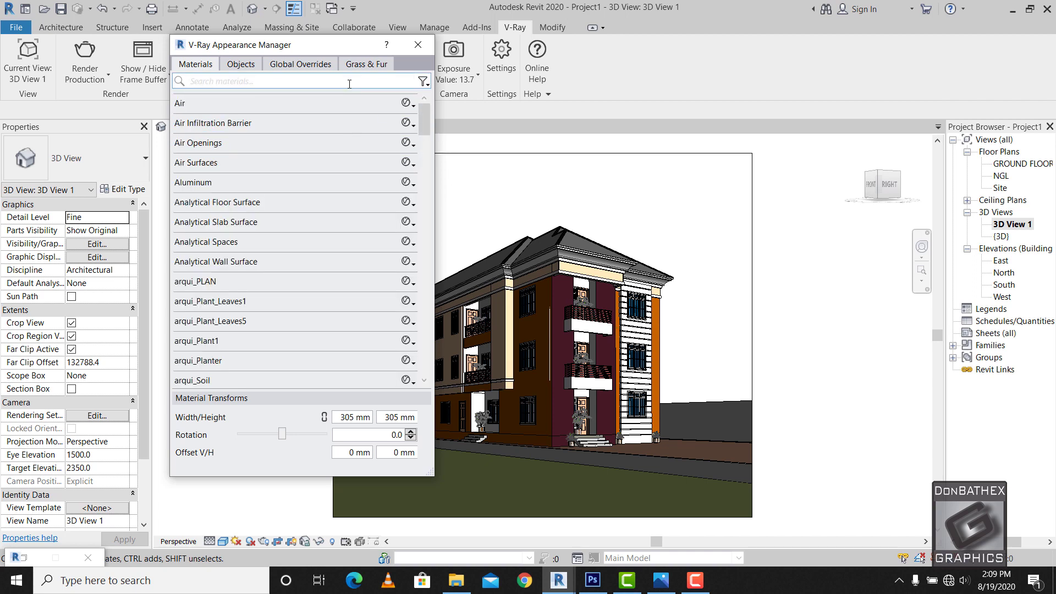
type("LEG")
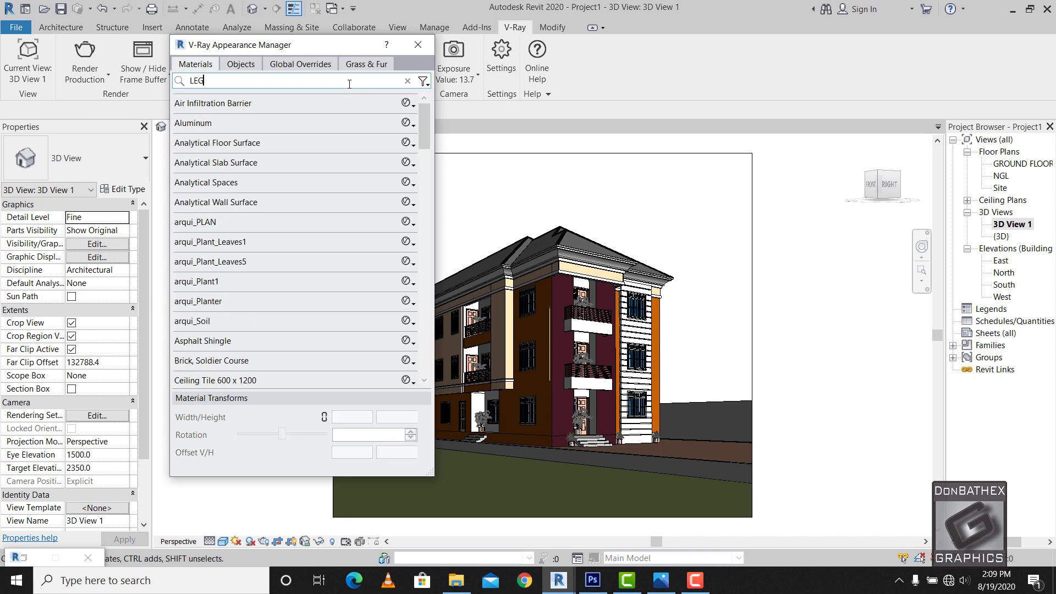
left_click(325, 104)
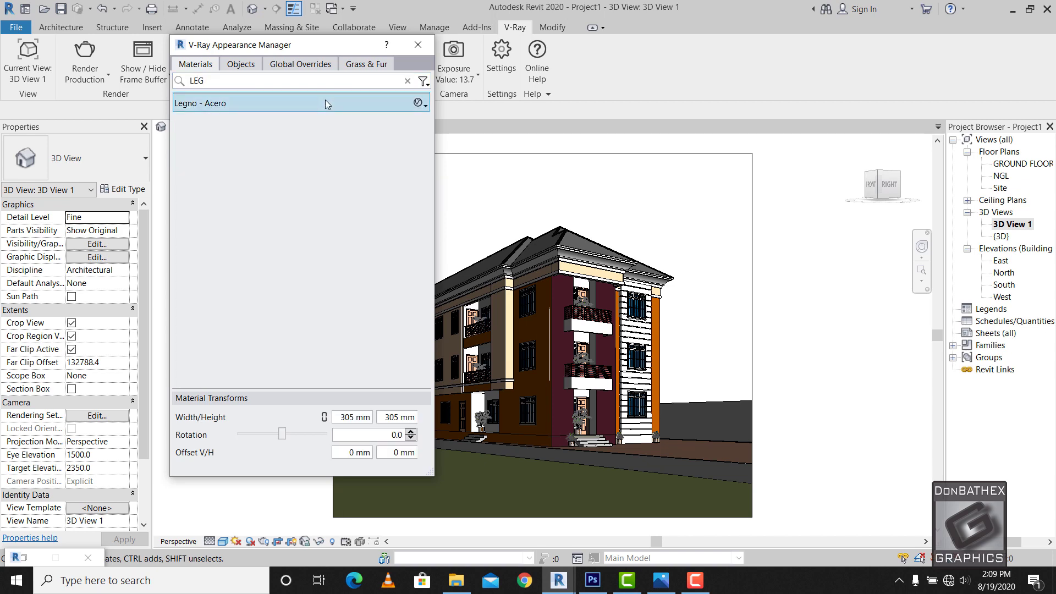
double_click(325, 103)
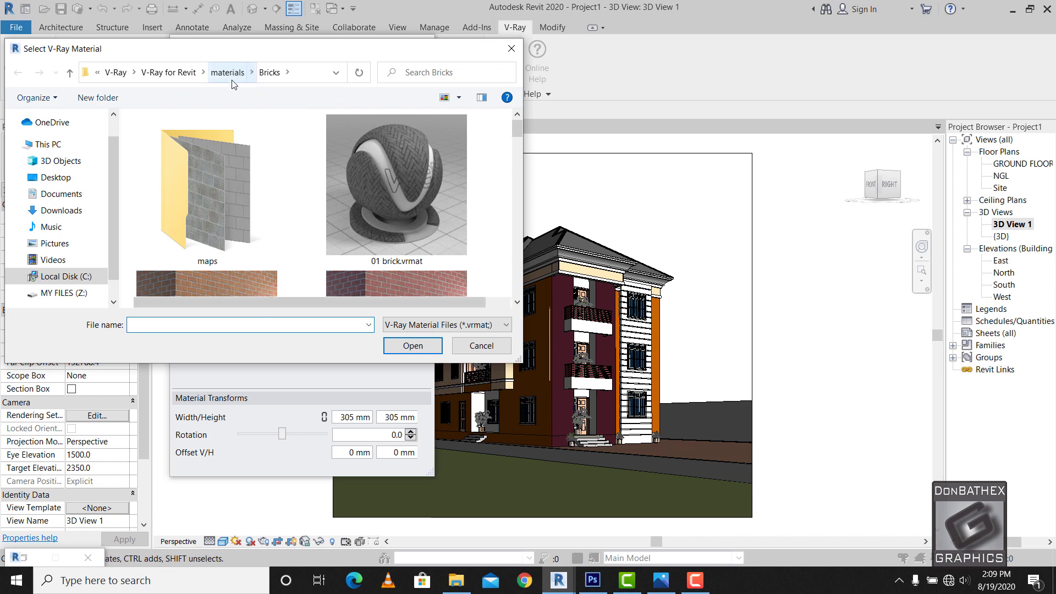
left_click(232, 81)
scroll(213, 236, "down", 2)
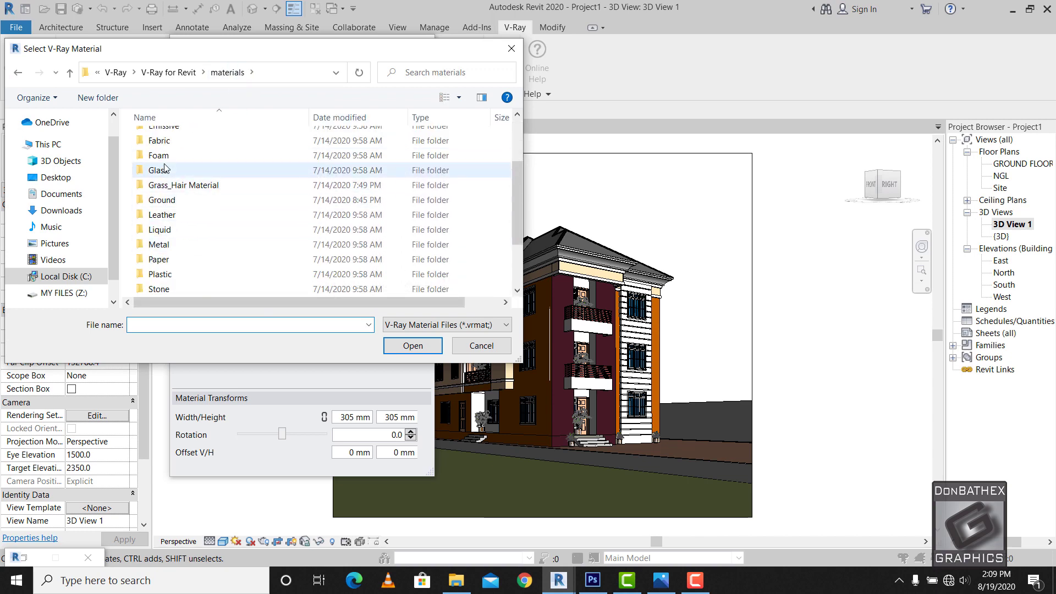
double_click(186, 244)
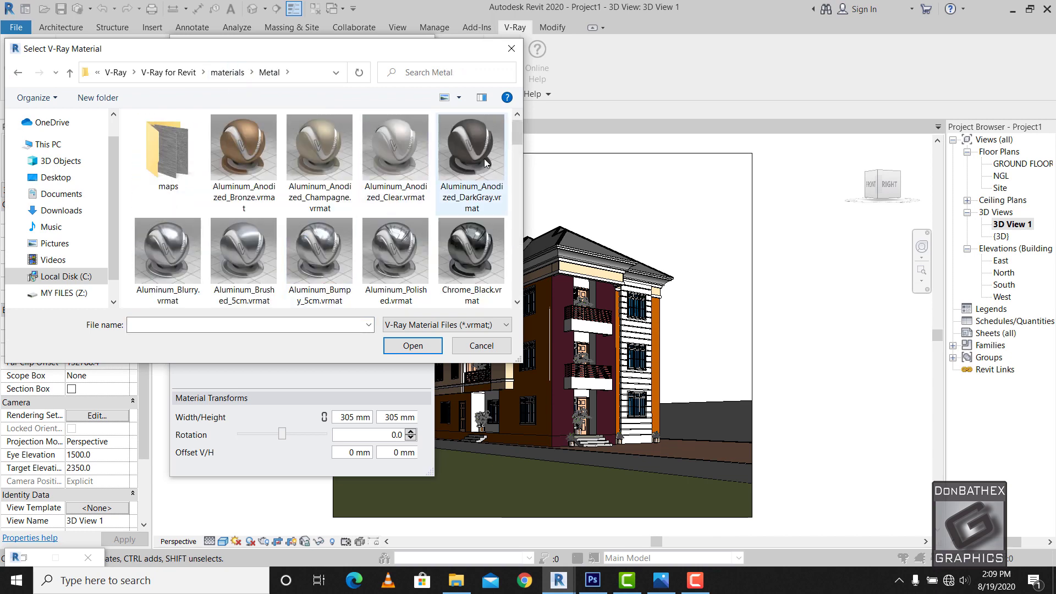
left_click_drag(516, 133, 511, 208)
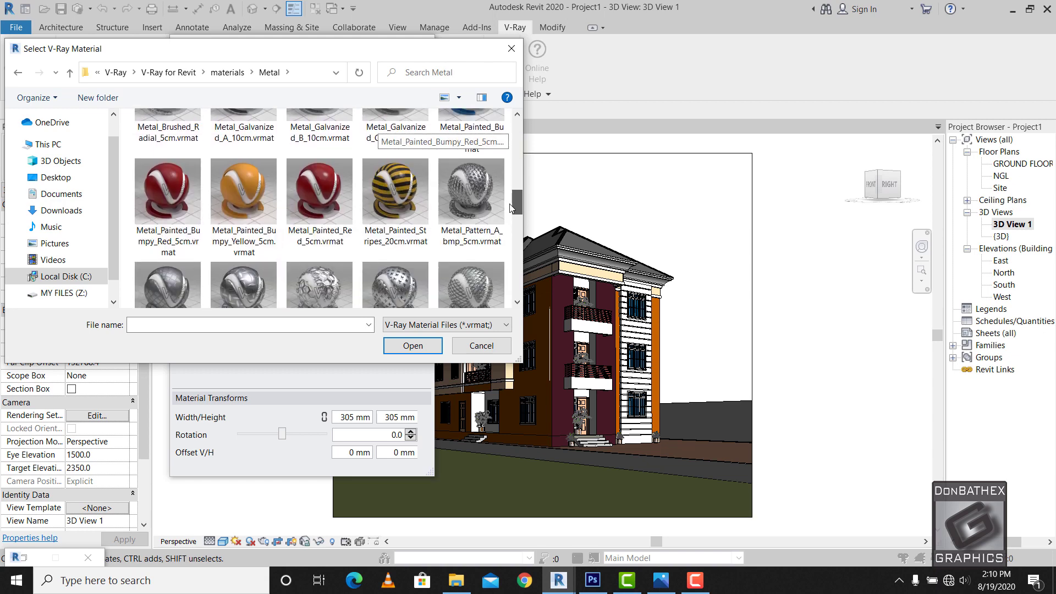
double_click(331, 206)
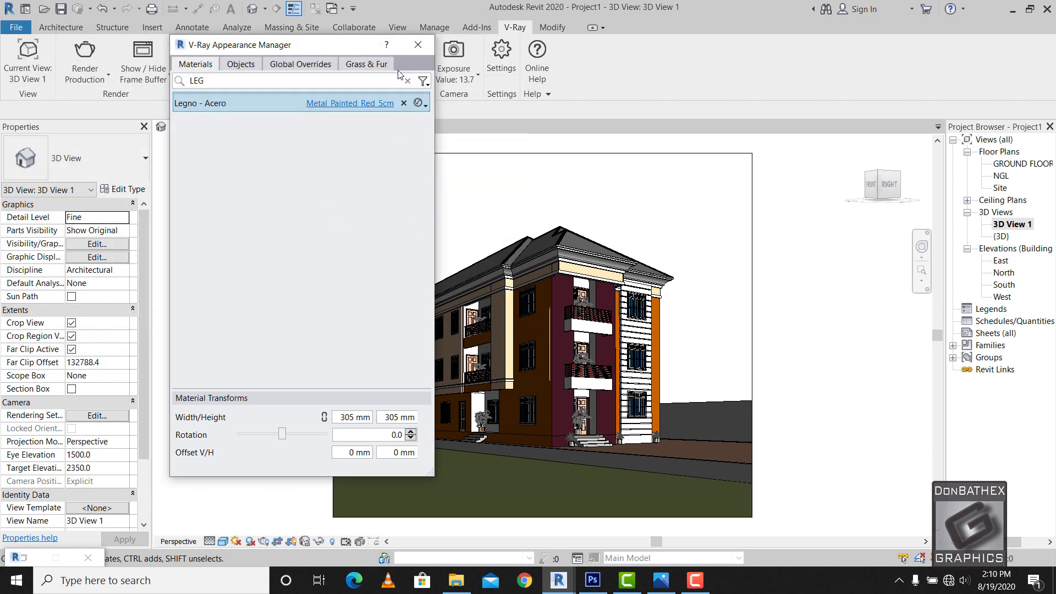
- Replace the material filter with "ROOF" and assign RoofTiles_A01_100cm.vrmat from the Various folder to the Roofs material
left_click(408, 81)
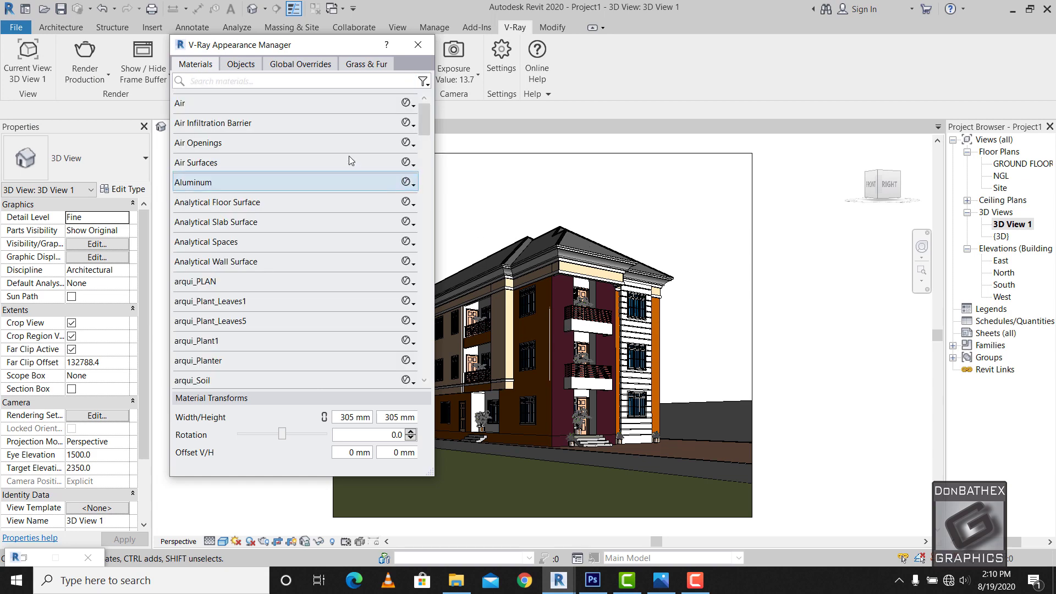
type("ROOF")
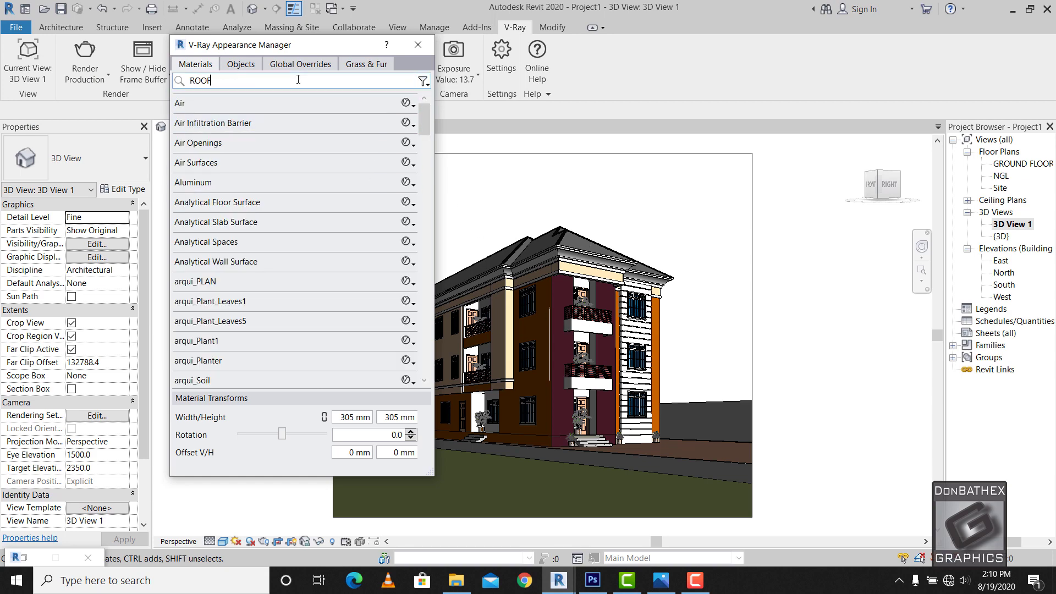
left_click(247, 184)
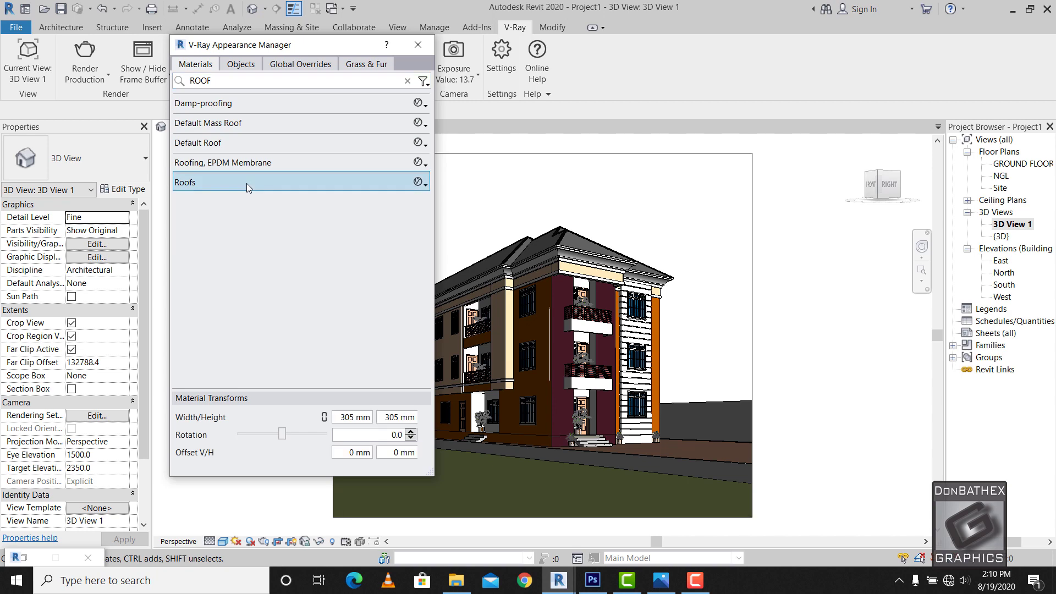
double_click(246, 183)
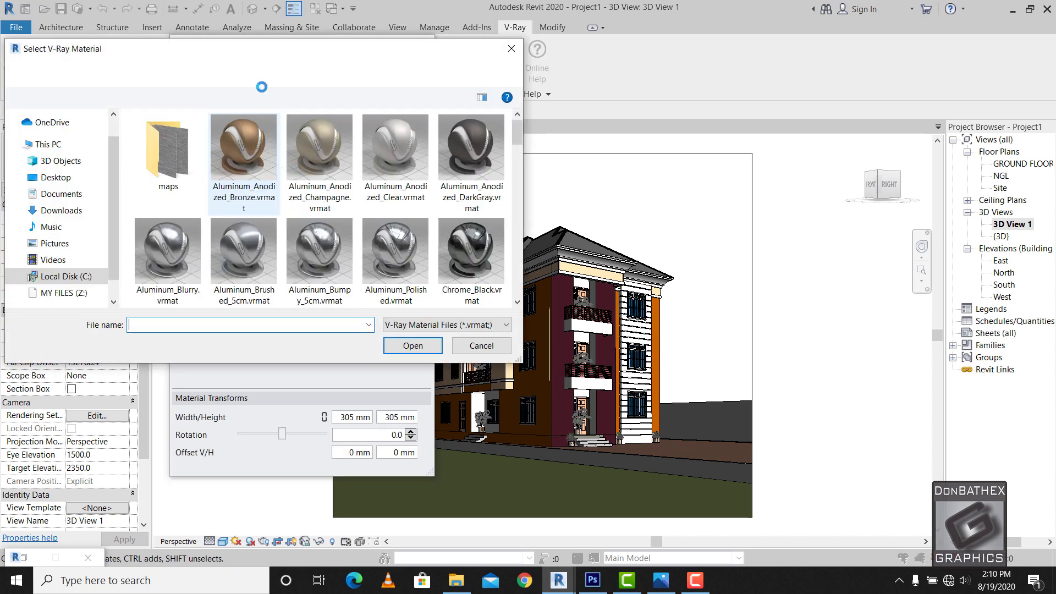
right_click(265, 181)
left_click(227, 72)
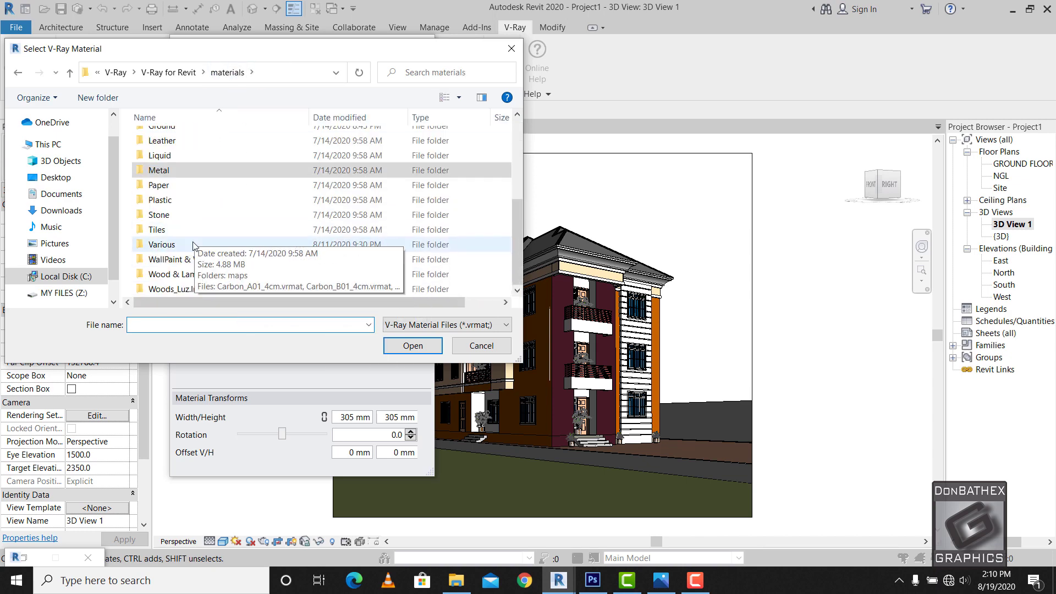
double_click(194, 245)
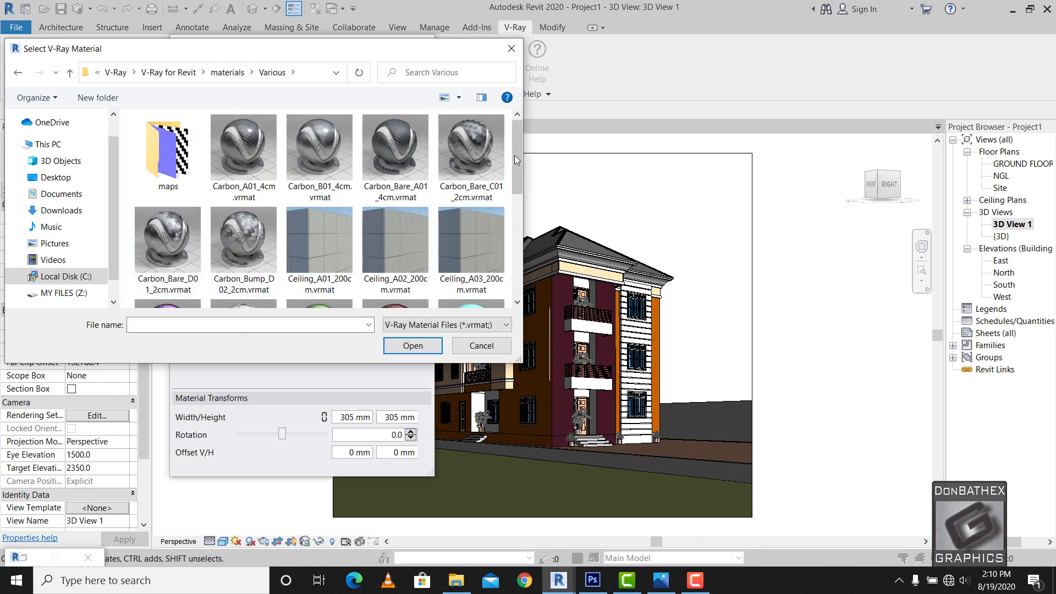
left_click_drag(513, 155, 511, 266)
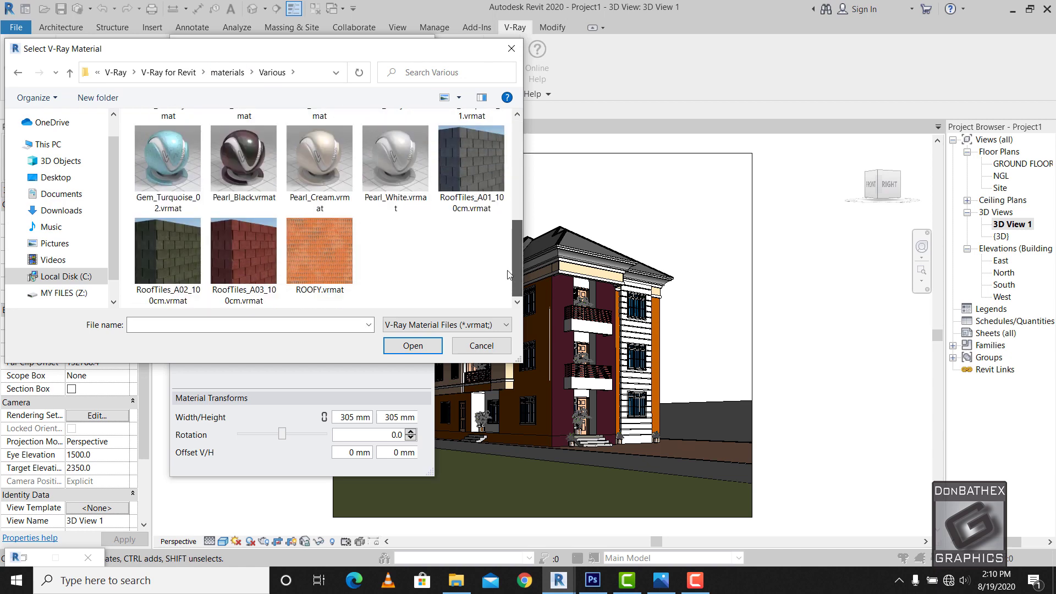
left_click(477, 159)
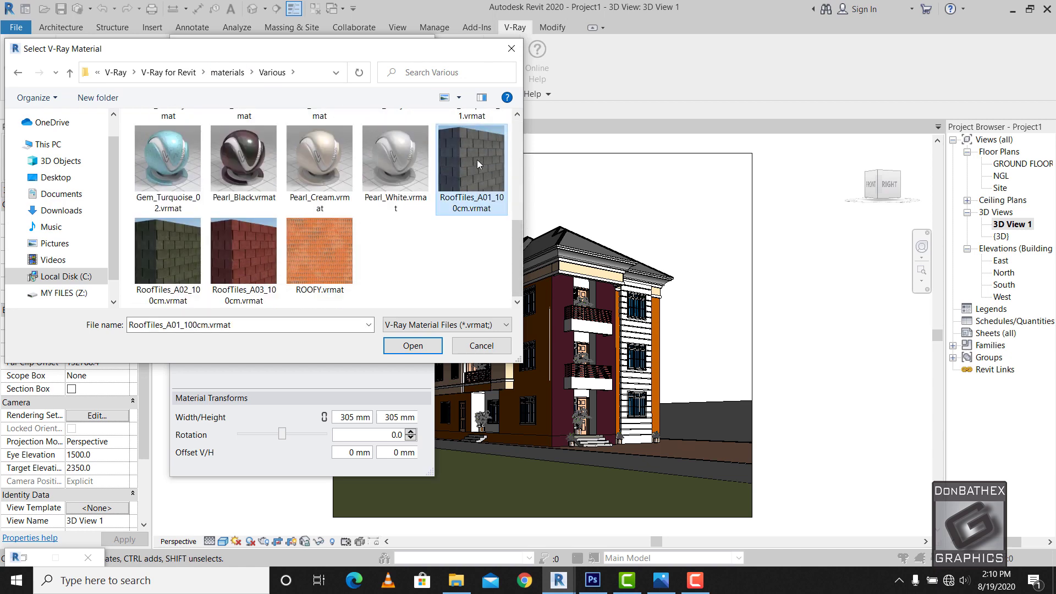
double_click(477, 159)
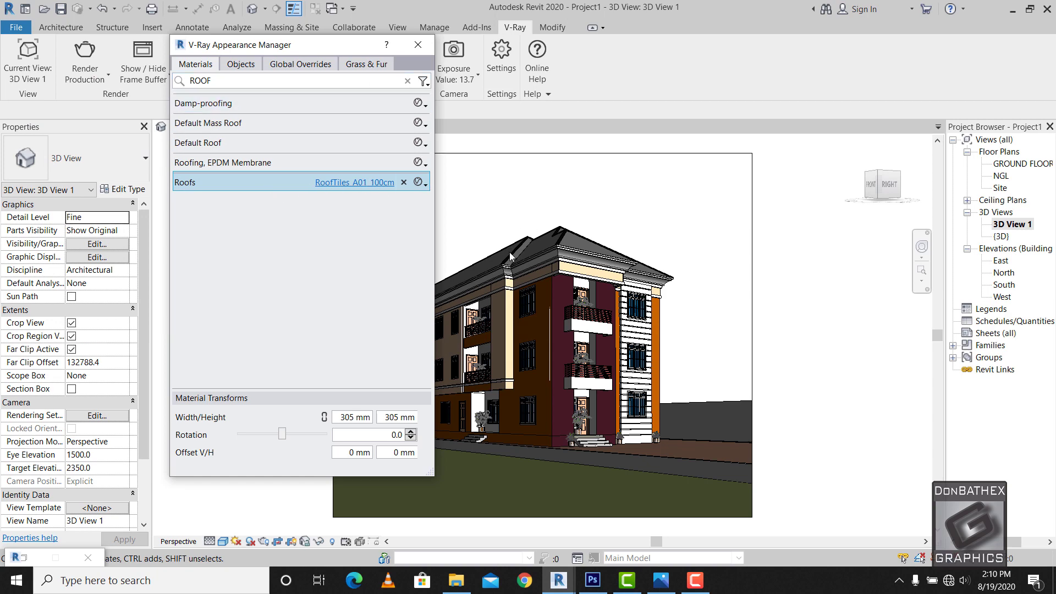
- Replace the material filter with "RIDGE" and start choosing a V-Ray material file for the ridge material
left_click(351, 81)
key("ctrl+a")
key("BackSpace")
type("R")
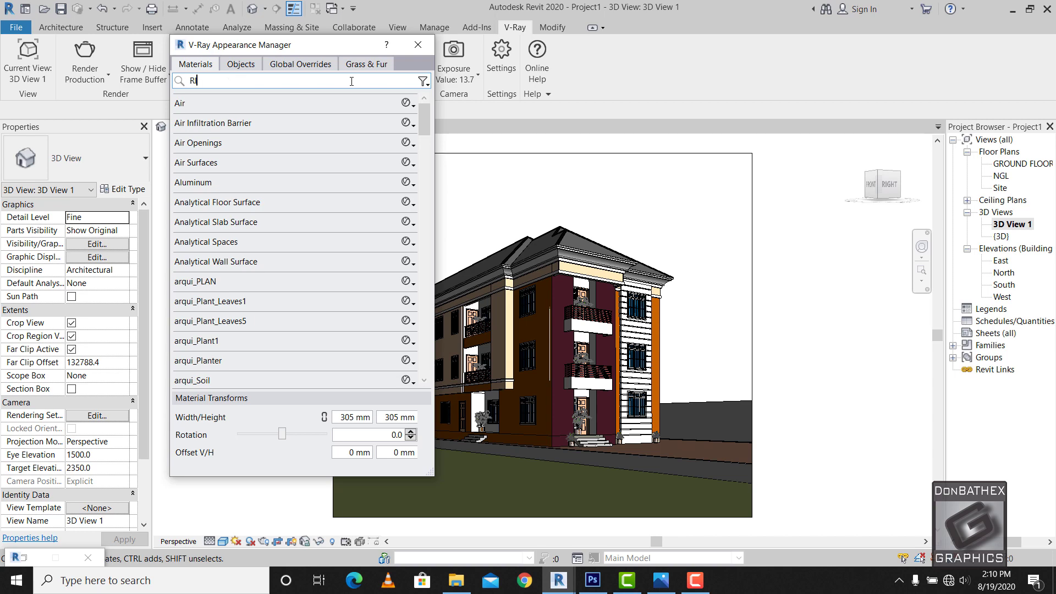
type("IDGE")
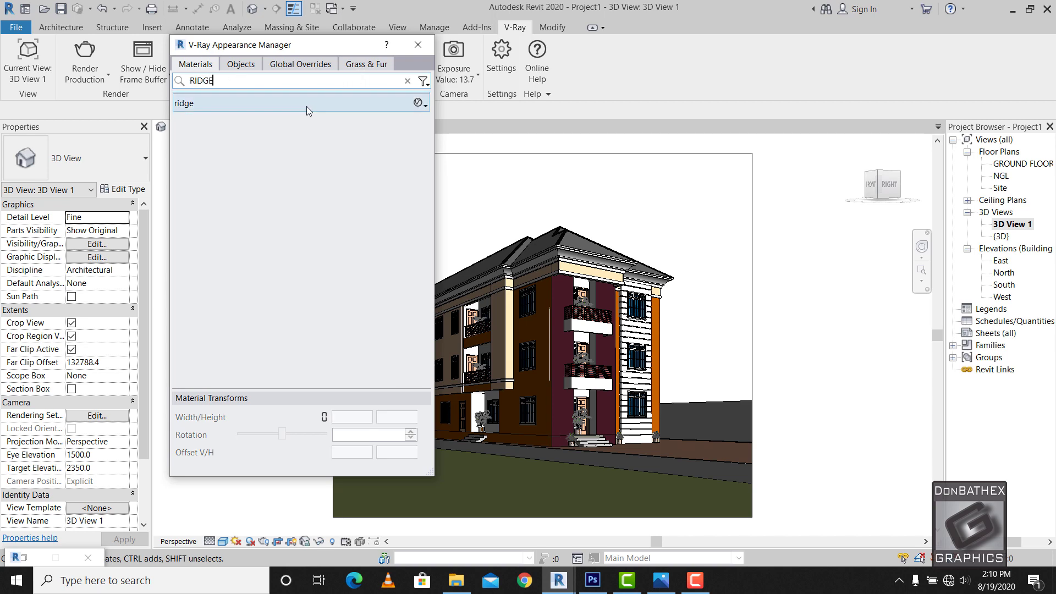
left_click(305, 105)
double_click(305, 105)
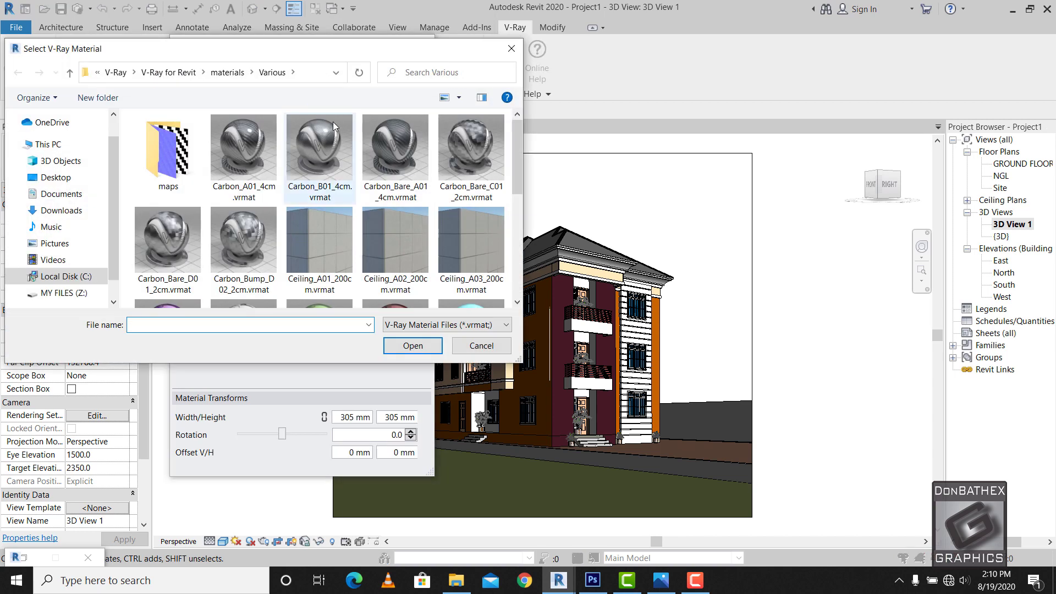
- Assign Leather_G01_Black_25cm.vrmat from the Leather folder to the ridge material
left_click(227, 72)
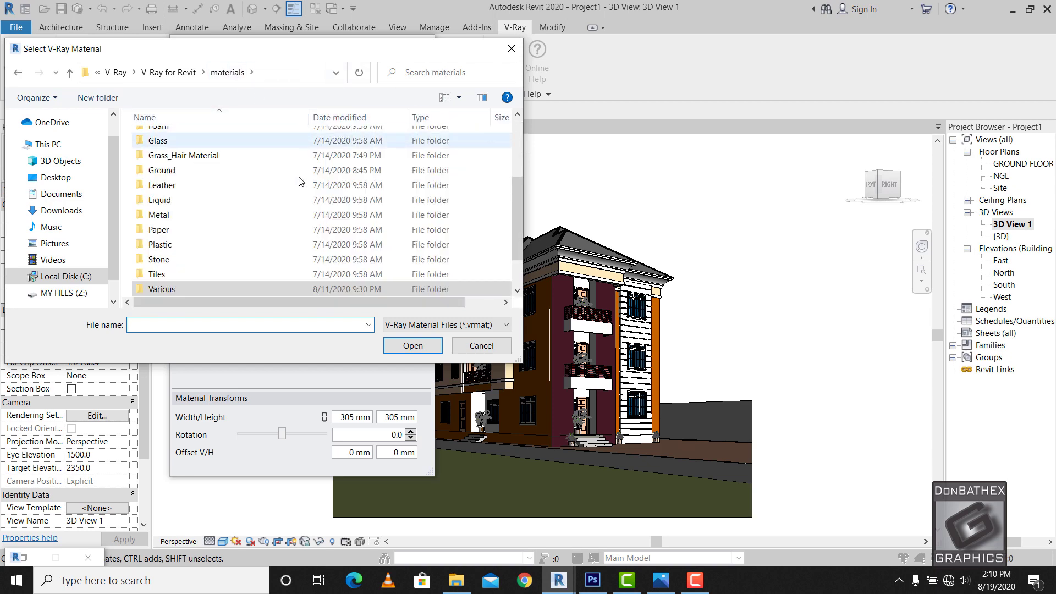
scroll(189, 225, "down", 1)
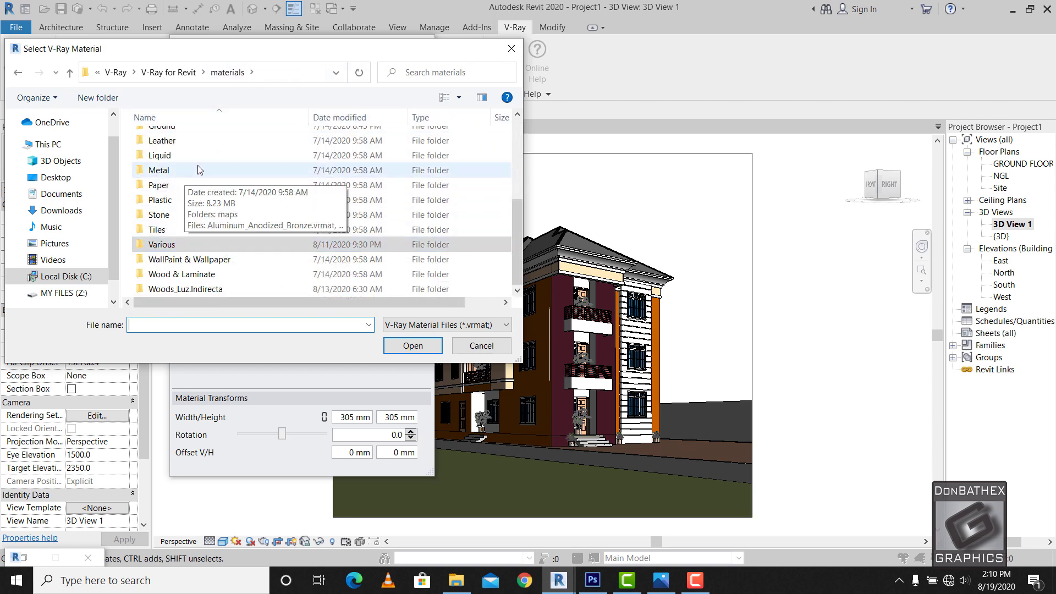
left_click(175, 142)
double_click(175, 142)
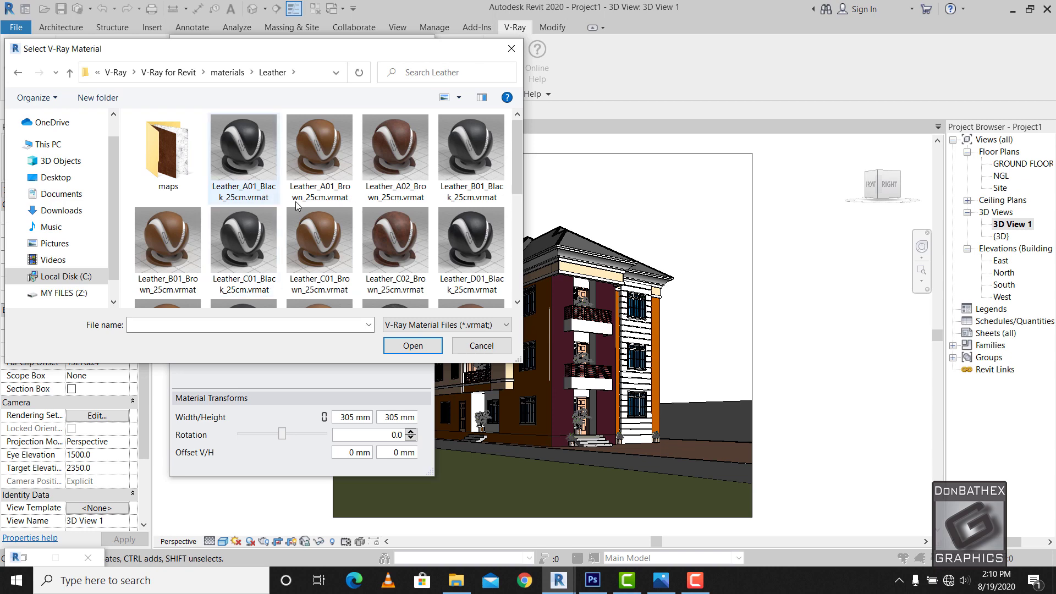
left_click_drag(515, 172, 512, 226)
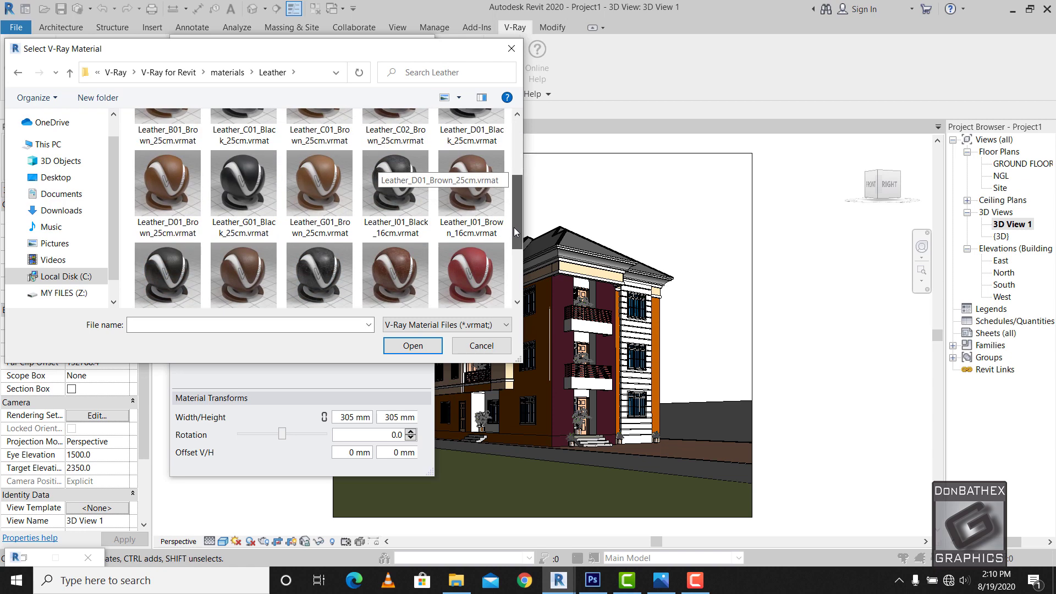
double_click(251, 206)
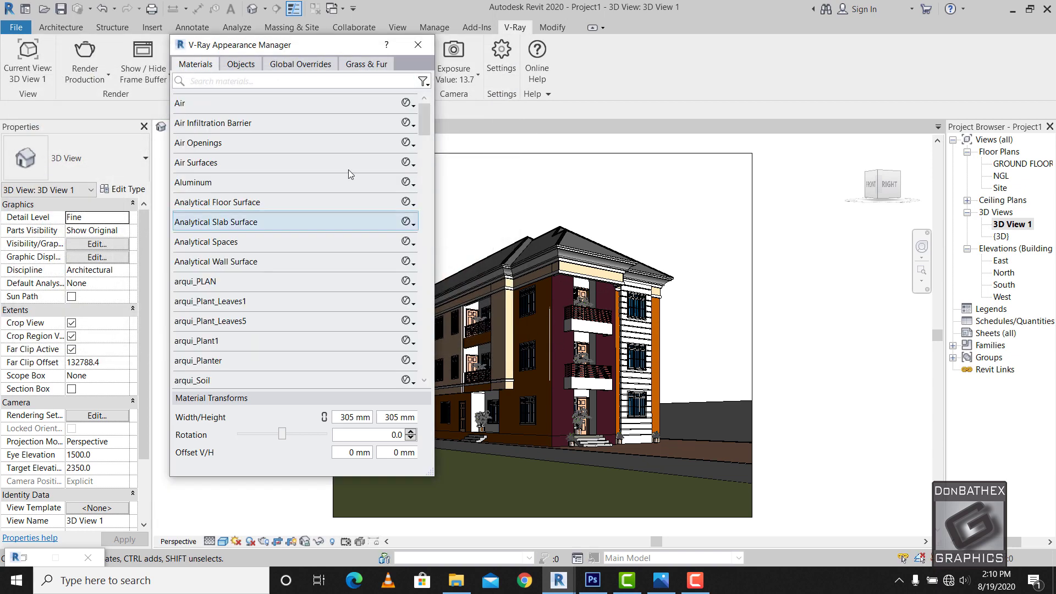
- Filter the materials by "WOOD" and assign Plywood_A_50cm.vrmat from the Wood & Laminate folder to the WOOD material
left_click(276, 80)
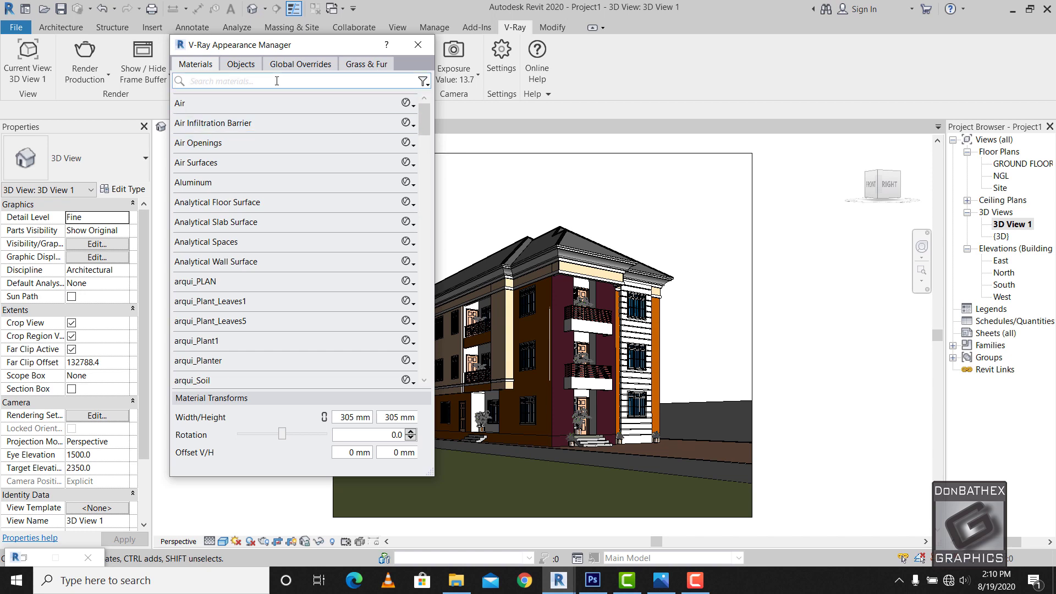
type("WOOD")
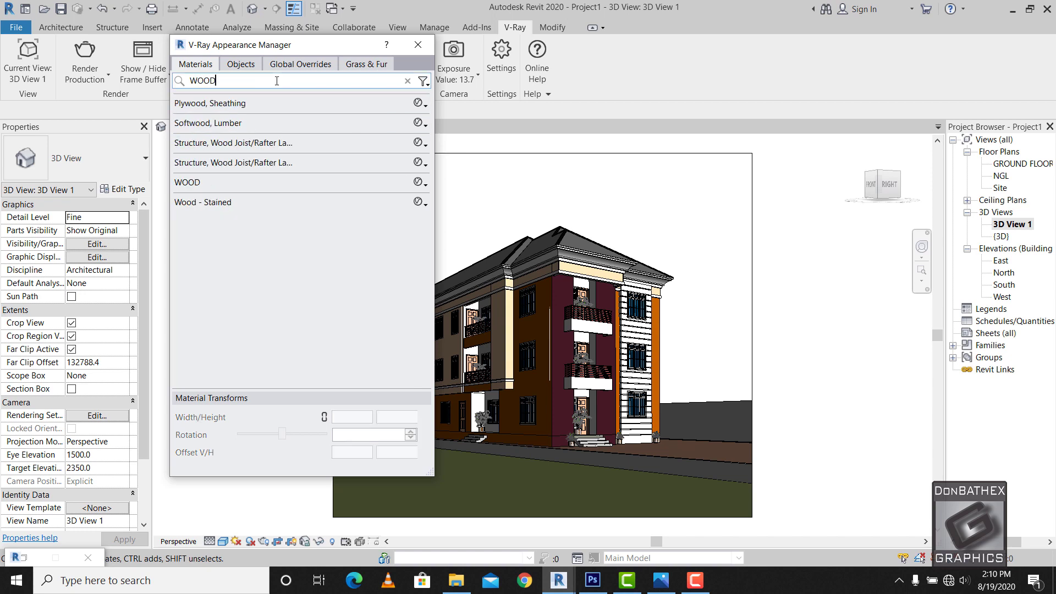
double_click(239, 180)
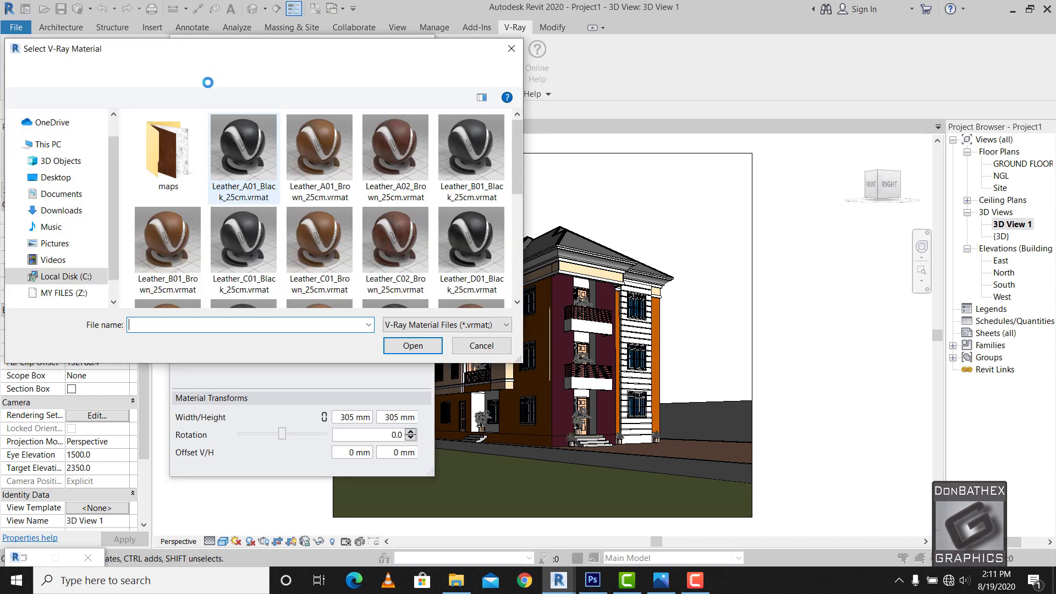
right_click(254, 179)
left_click(227, 72)
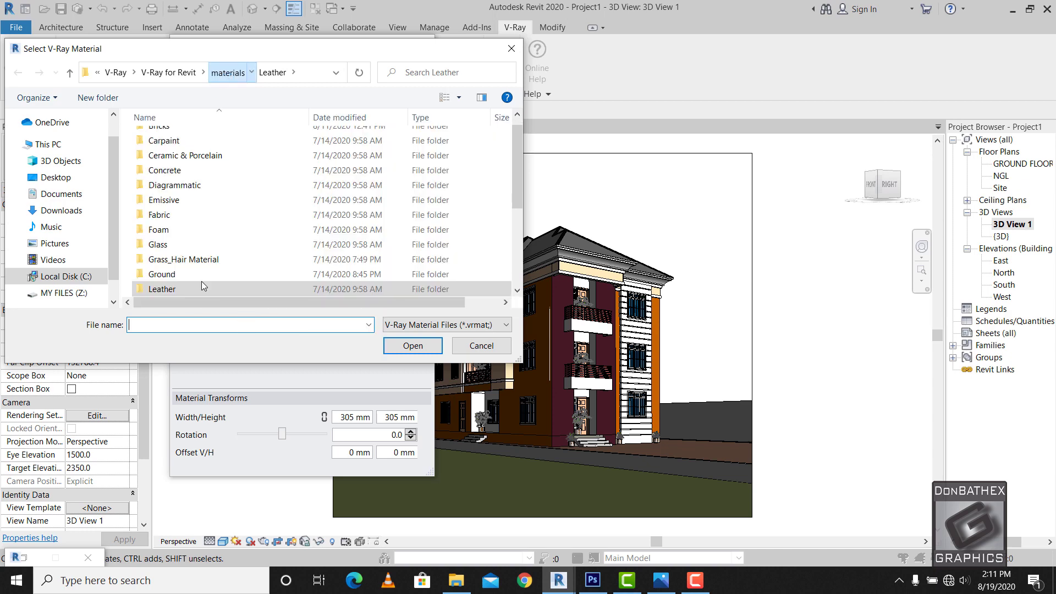
scroll(201, 283, "down", 2)
double_click(232, 273)
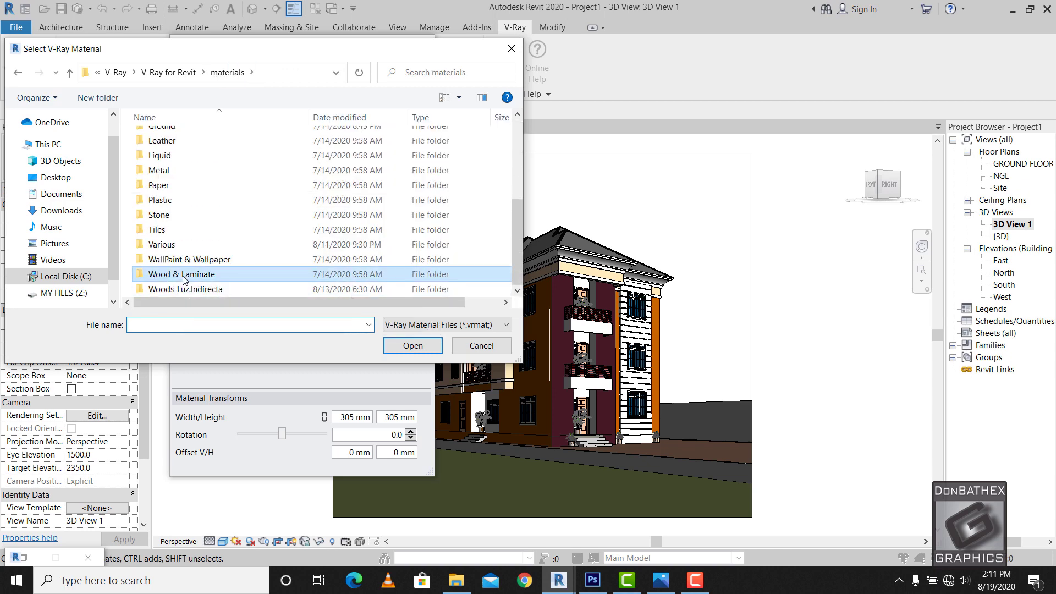
left_click_drag(519, 139, 502, 246)
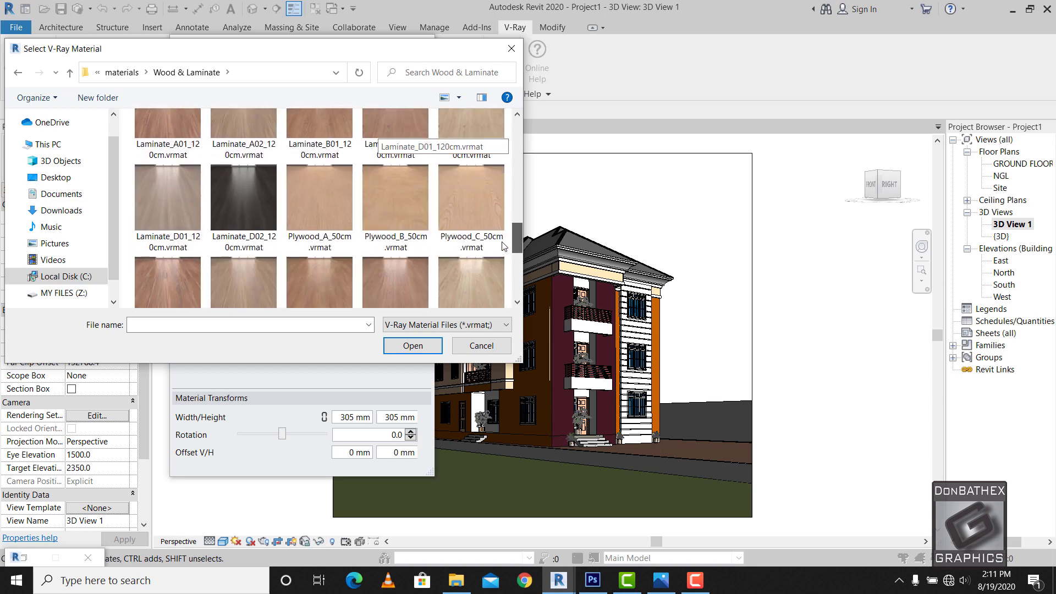
double_click(324, 209)
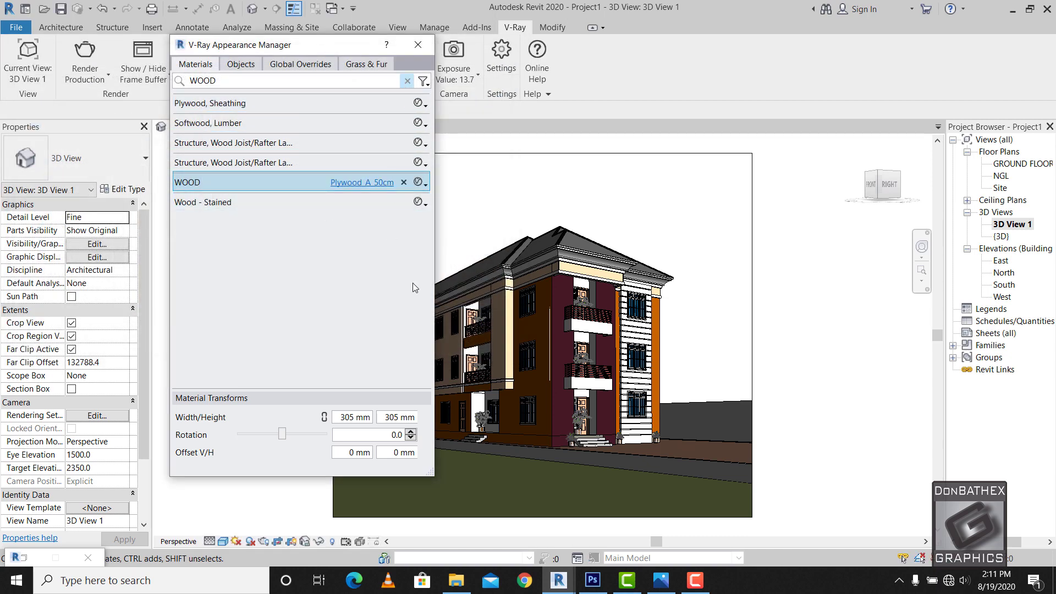
- Replace the material filter with "CONC" and assign Concrete_Simple_B01_2m.vrmat from the Concrete folder to the Concrete material
left_click(406, 81)
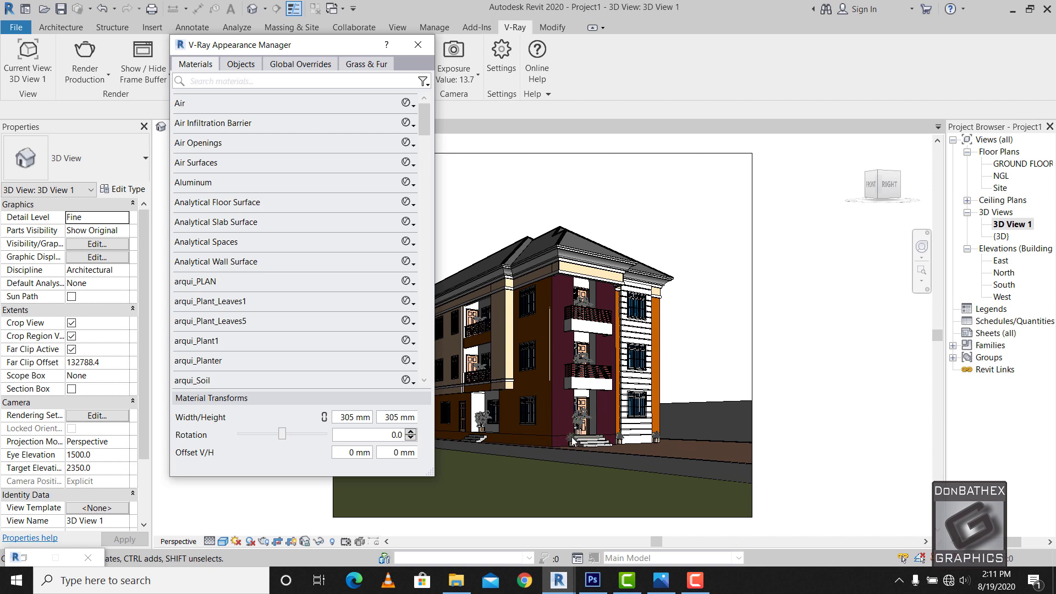
left_click(359, 80)
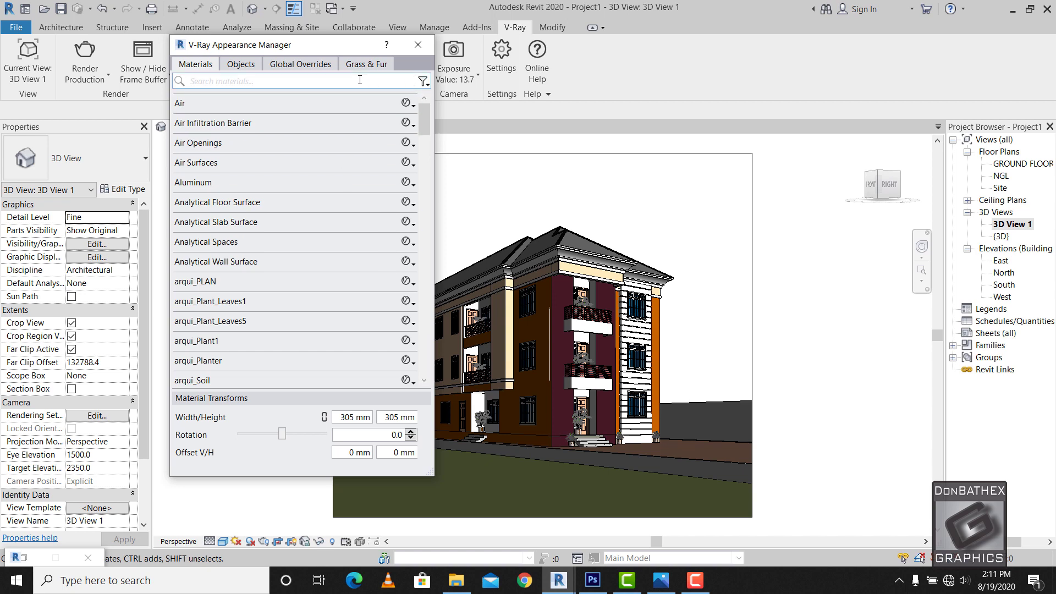
type("CONC")
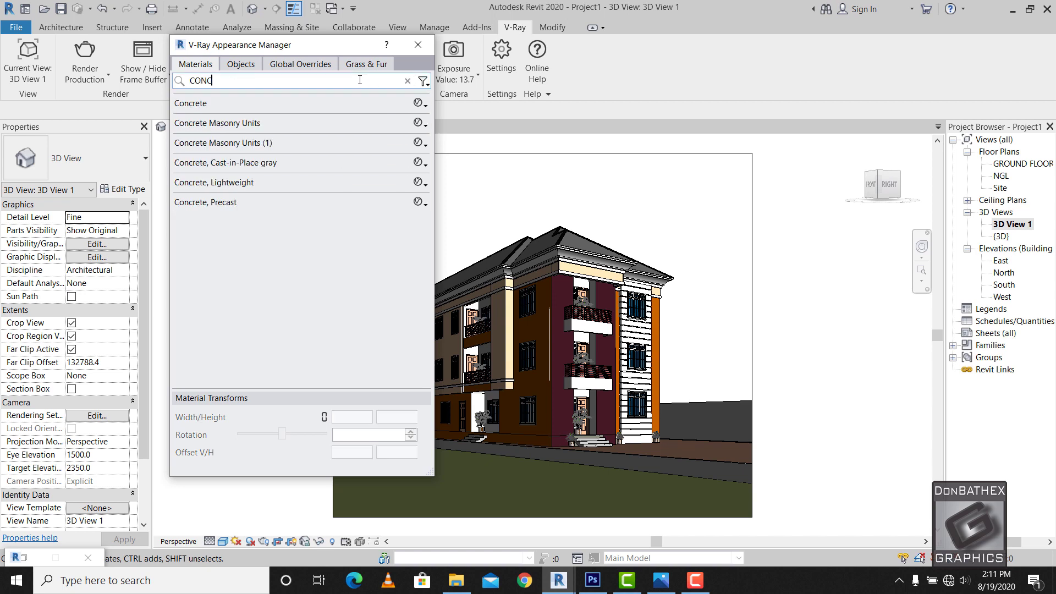
left_click(349, 97)
double_click(335, 101)
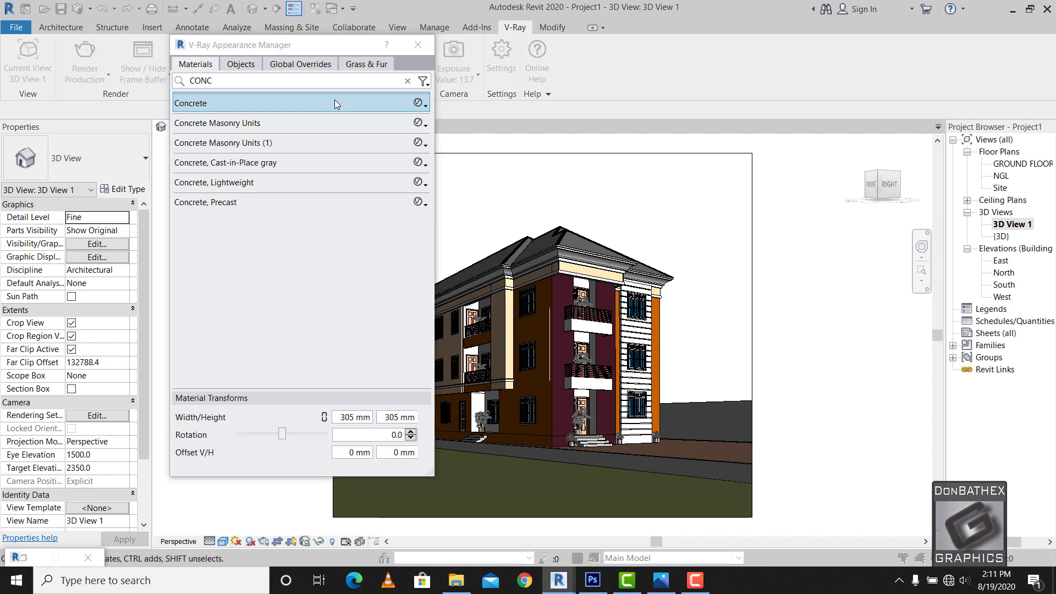
left_click(121, 72)
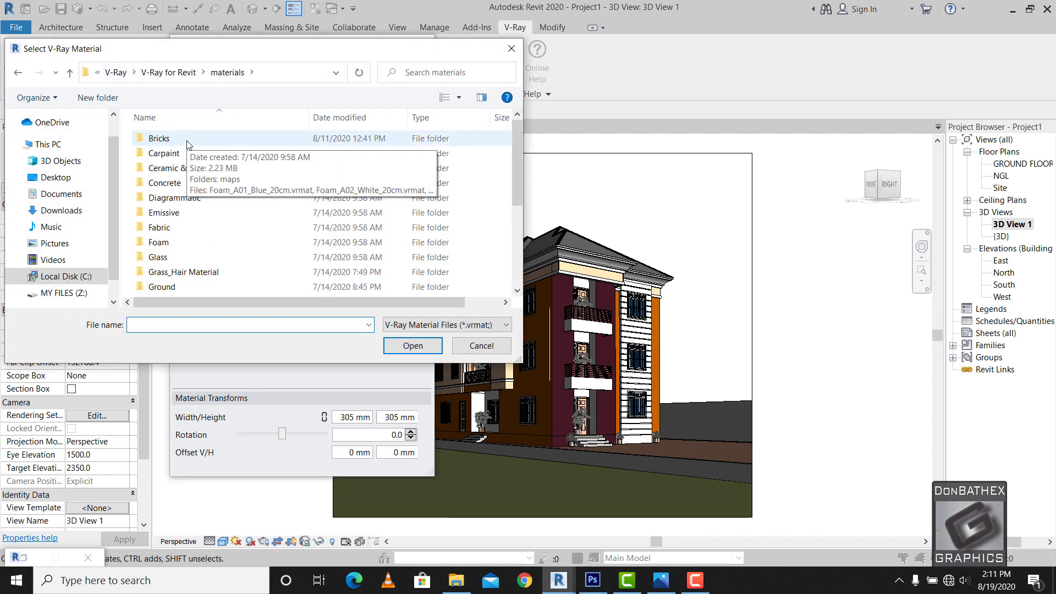
double_click(164, 182)
left_click_drag(520, 140, 501, 230)
scroll(500, 214, "up", 2)
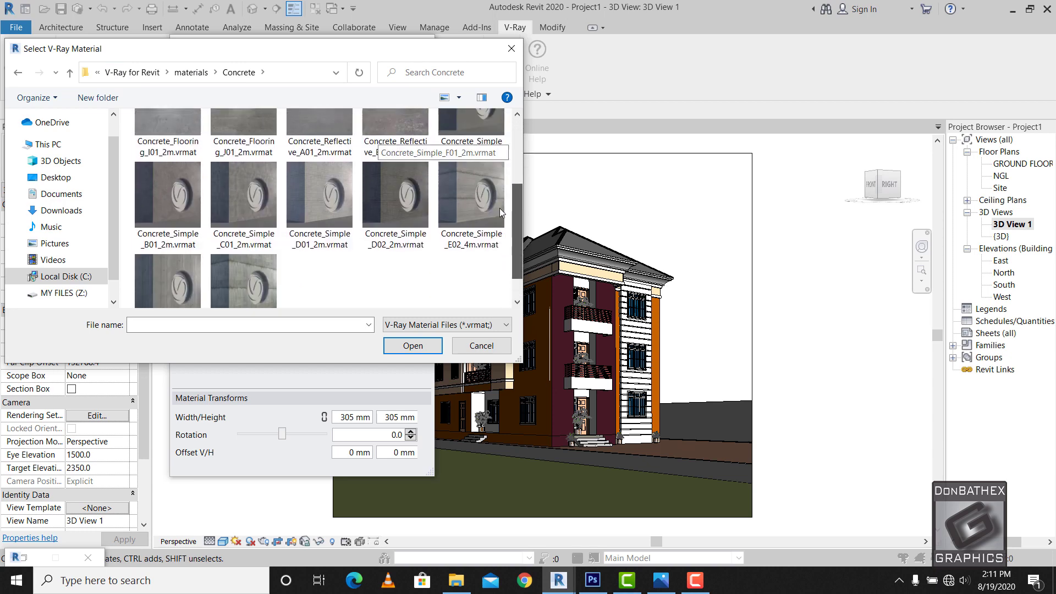
double_click(185, 243)
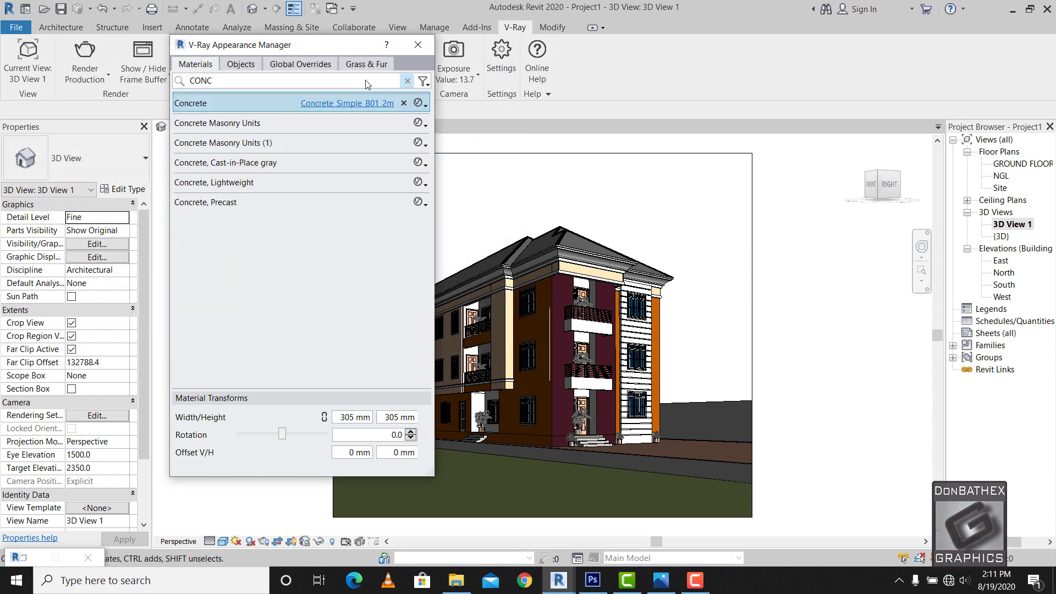
- Replace the material filter with "TILE" and assign Tiles_Simple_03_100cm.vrmat from the Tiles folder to the TILE material
left_click(407, 81)
type("TILE")
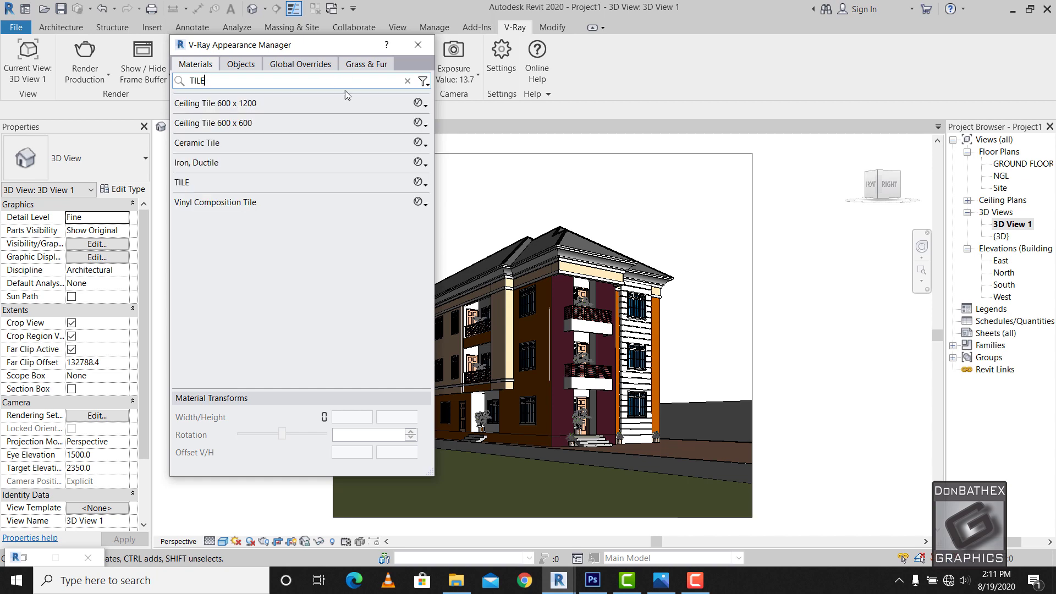
double_click(258, 182)
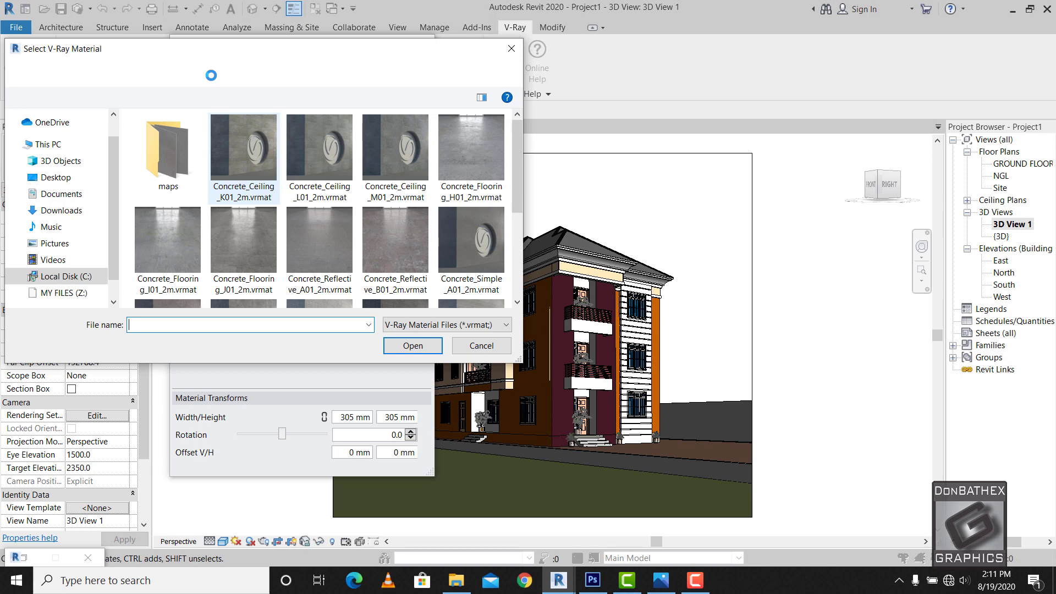
right_click(276, 183)
left_click(201, 71)
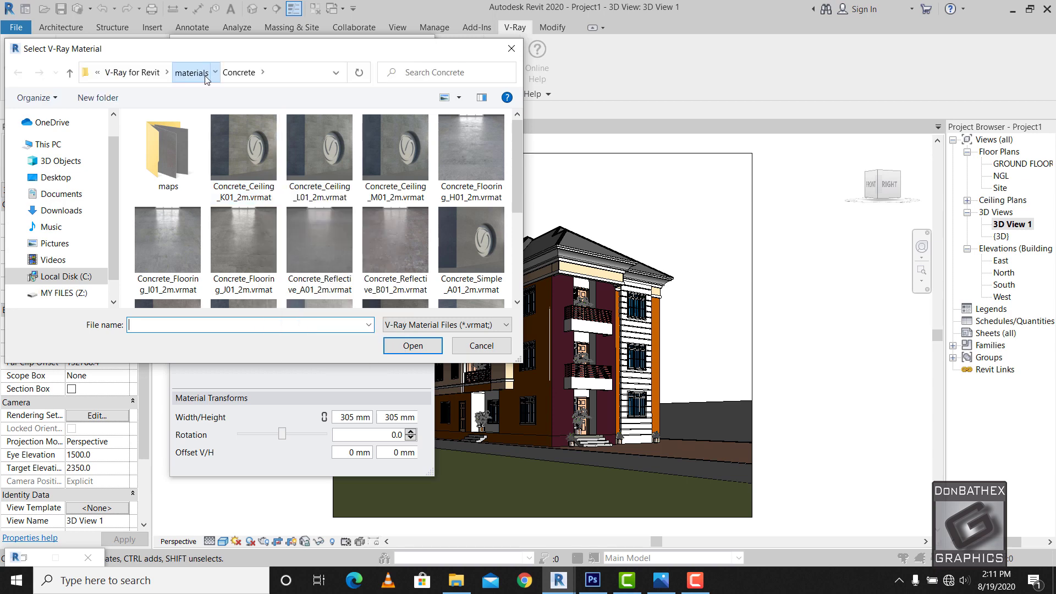
left_click(202, 71)
scroll(263, 252, "down", 2)
scroll(258, 258, "down", 2)
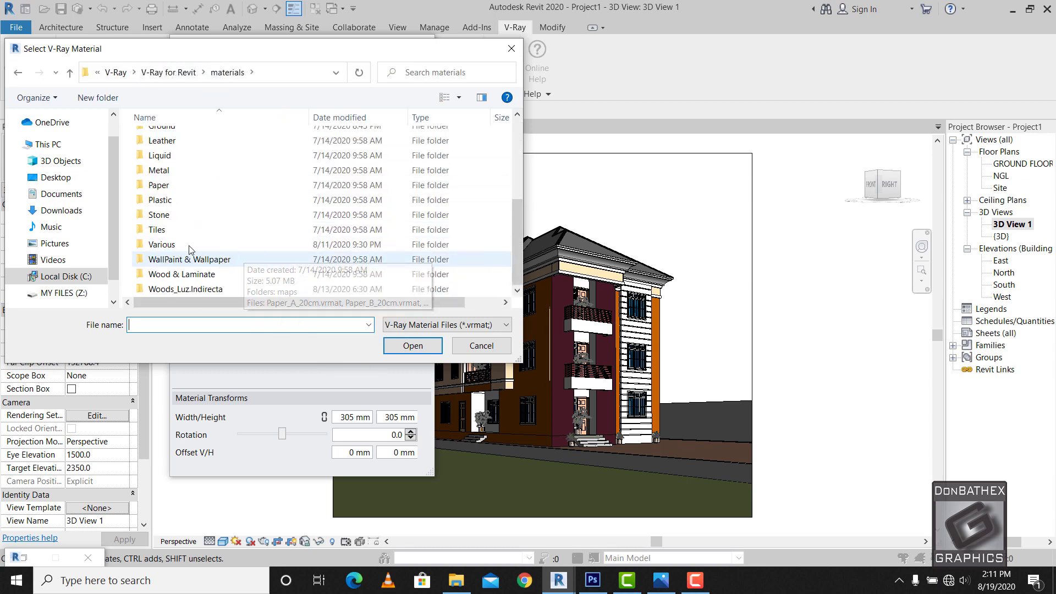
double_click(308, 231)
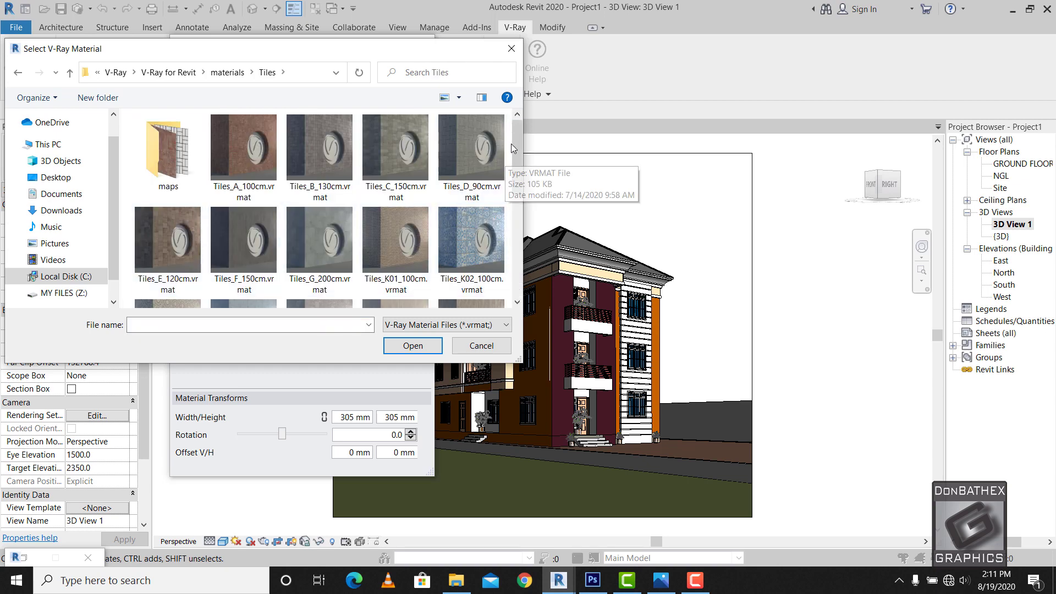
left_click_drag(517, 149, 504, 196)
mouse_move(500, 215)
left_mouse_down()
mouse_move(503, 181)
mouse_move(497, 211)
left_mouse_up()
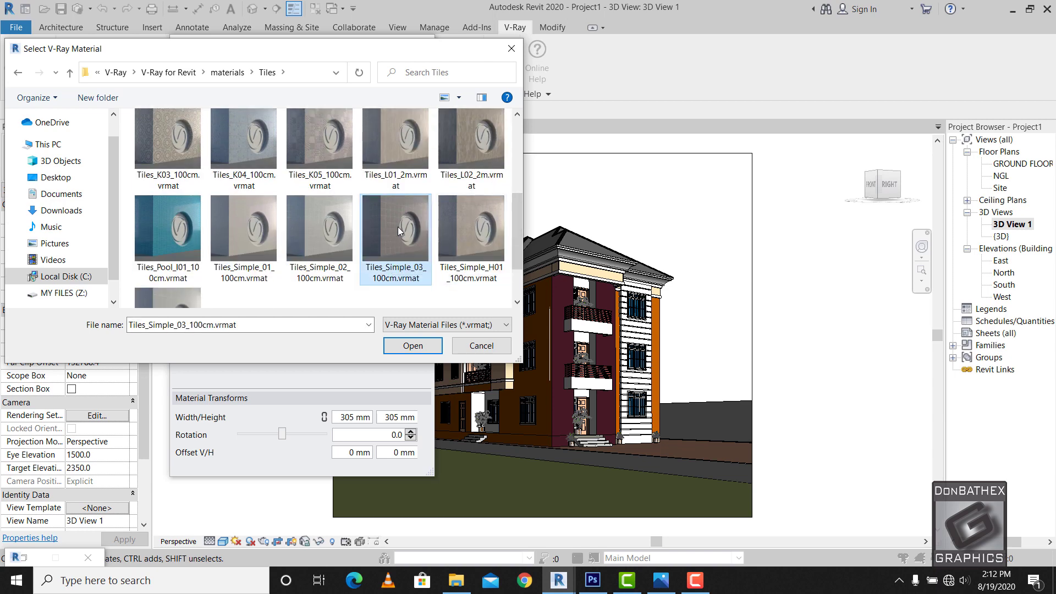
double_click(398, 226)
- Replace the material filter with "GLASS" and assign Glass_Window_Neutral.vrmat from the Glass folder to the Glass material
left_click_drag(270, 46, 480, 80)
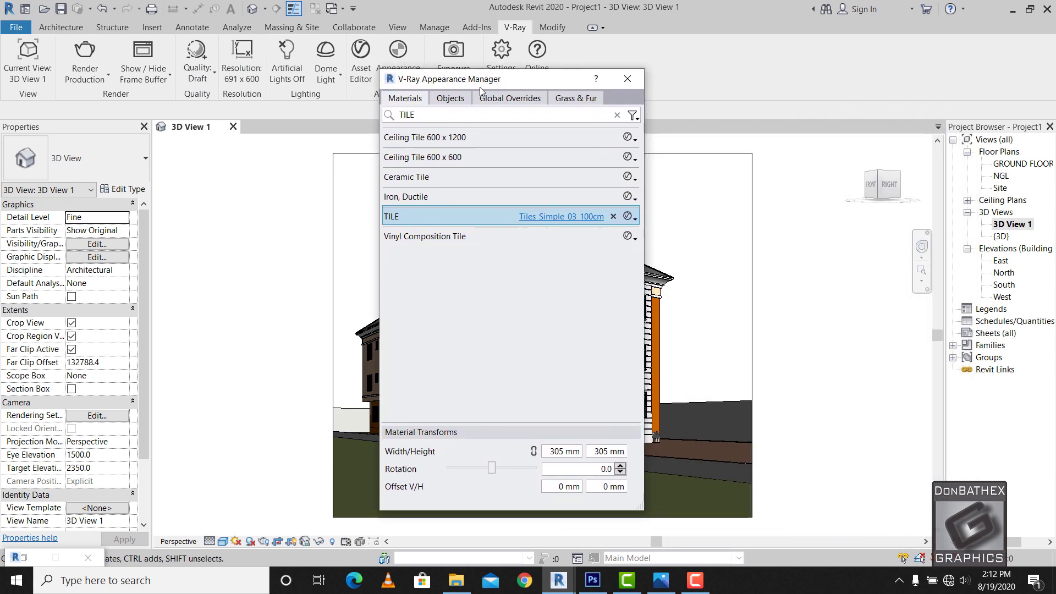
left_click(515, 115)
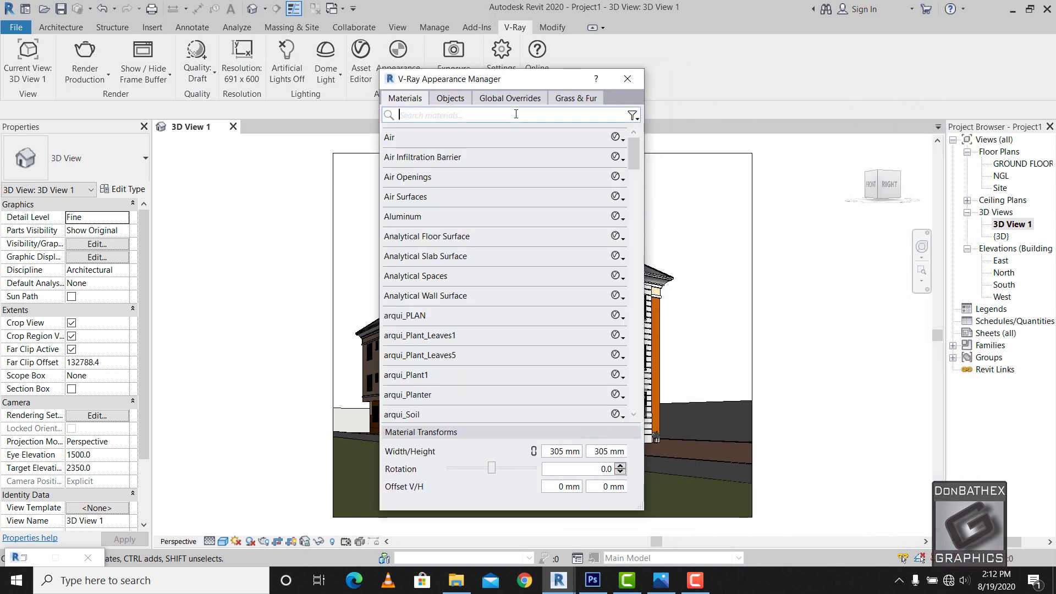
type("GLASS")
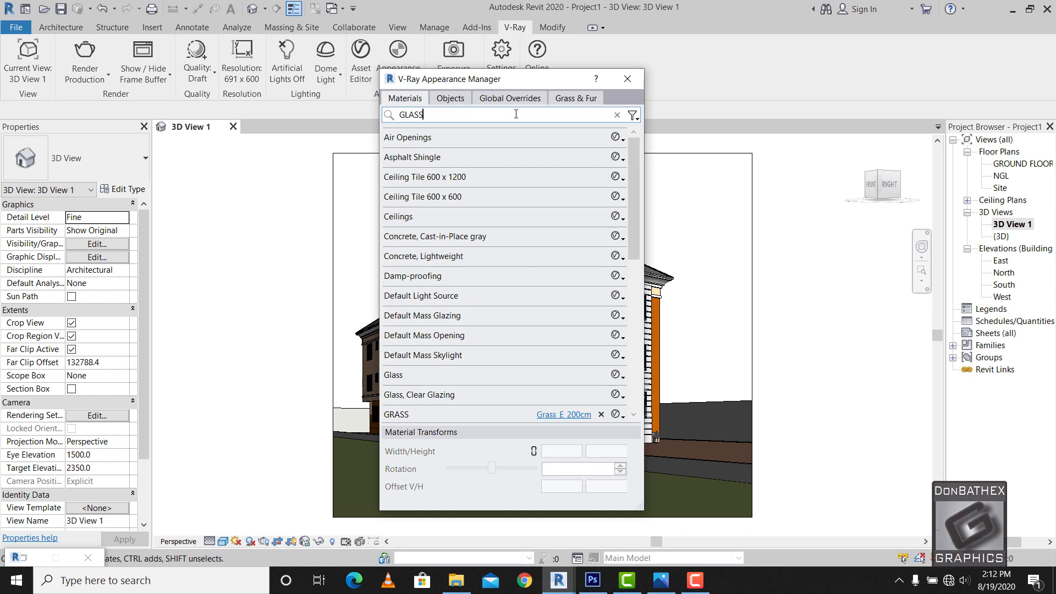
double_click(416, 134)
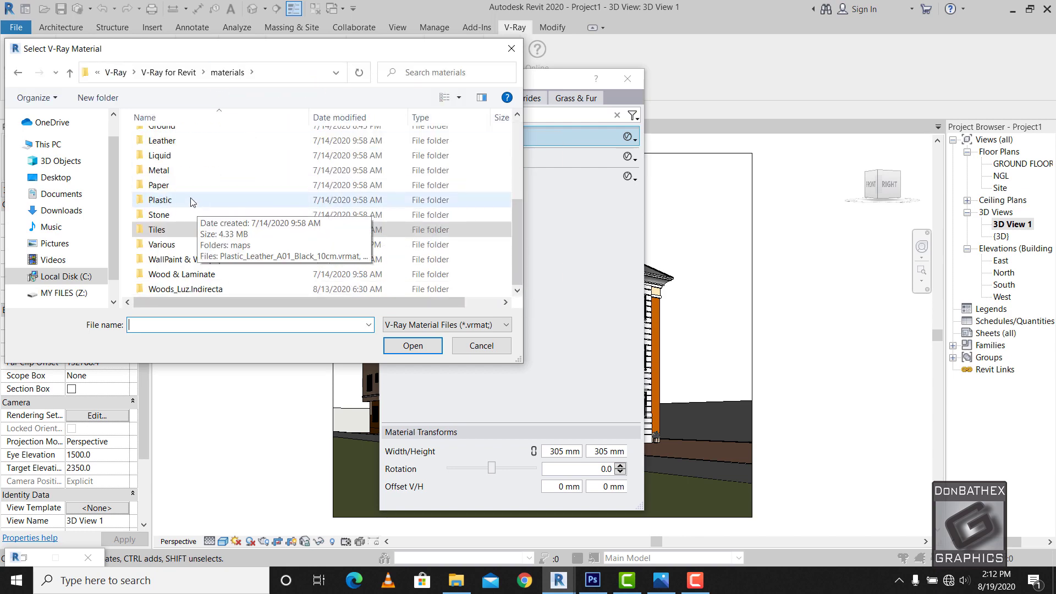
scroll(209, 231, "up", 1)
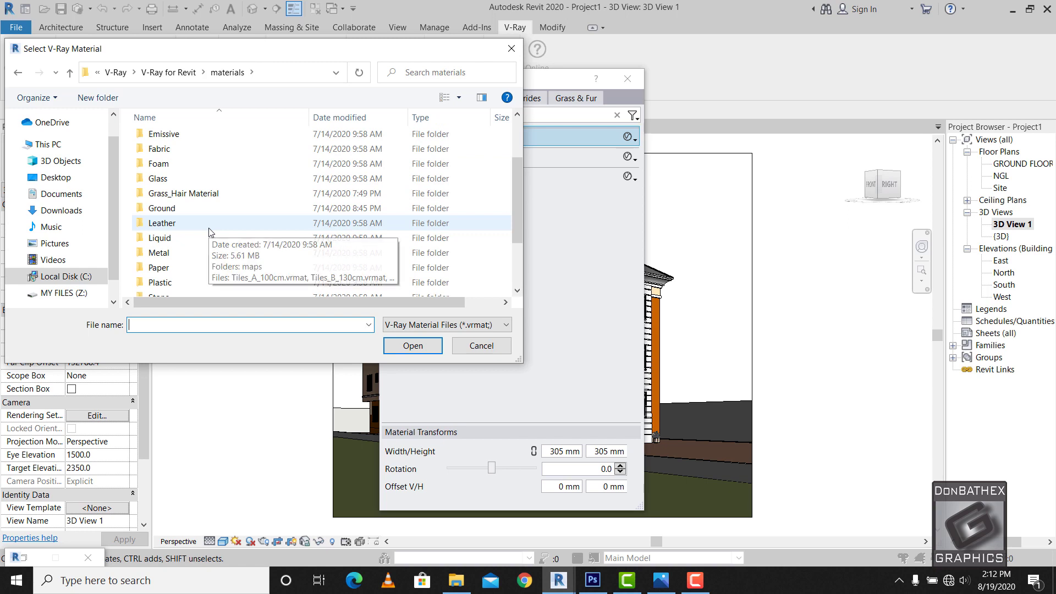
left_click(165, 180)
double_click(165, 179)
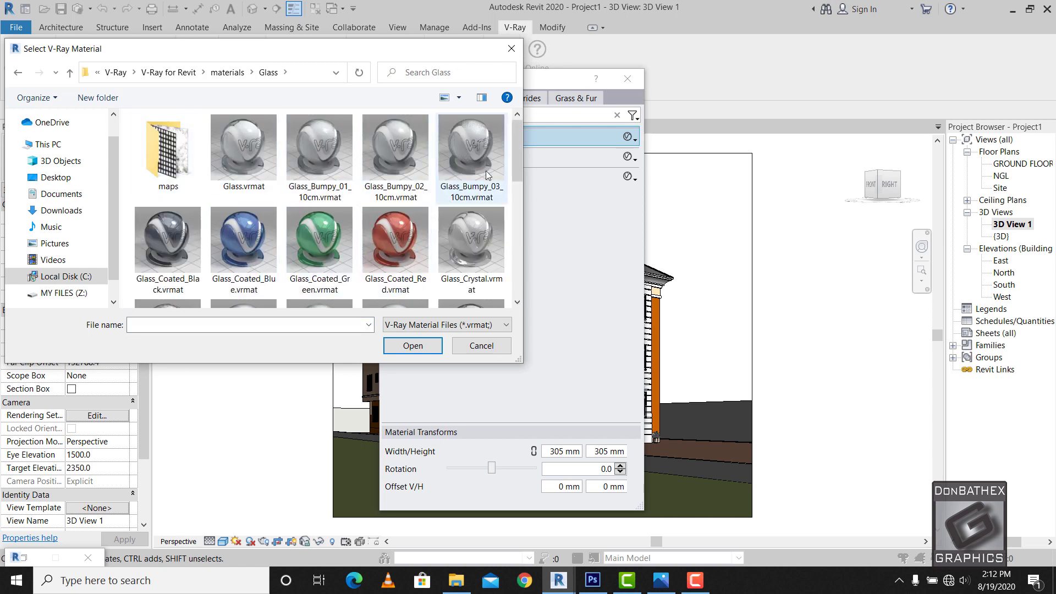
scroll(504, 238, "down", 2)
scroll(505, 237, "down", 2)
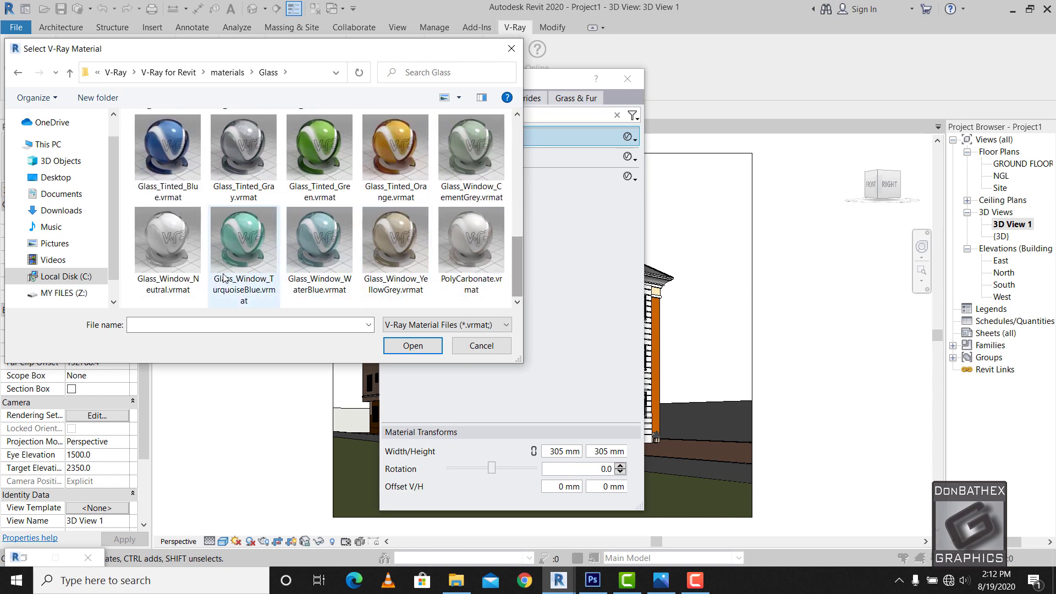
double_click(165, 230)
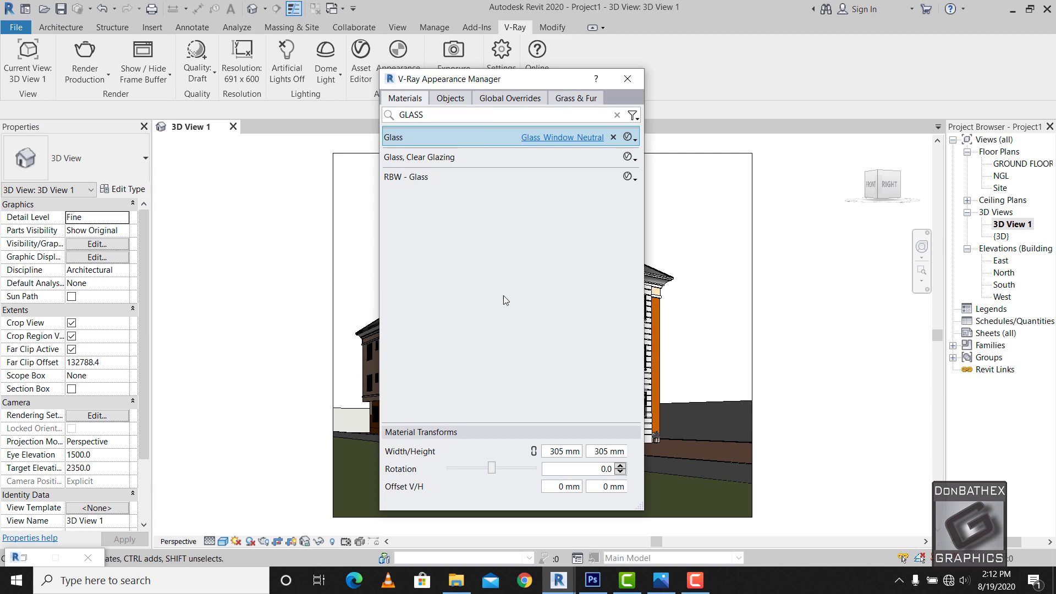
- Clear the material filter and move the V-Ray Appearance Manager window off the building's front corner
left_click_drag(519, 83, 670, 76)
left_click(767, 109)
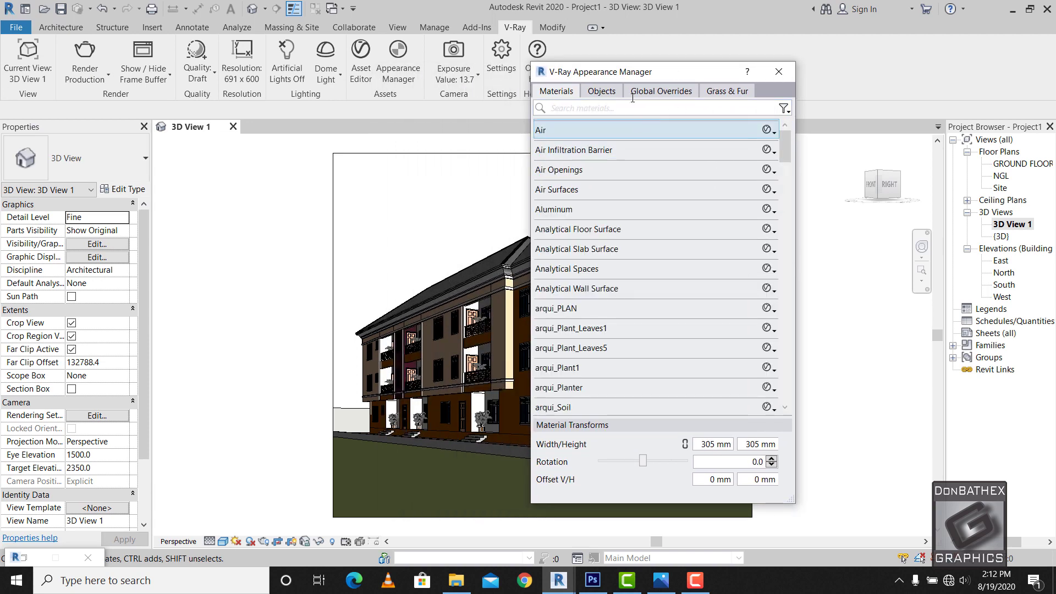
left_click_drag(606, 71, 162, 26)
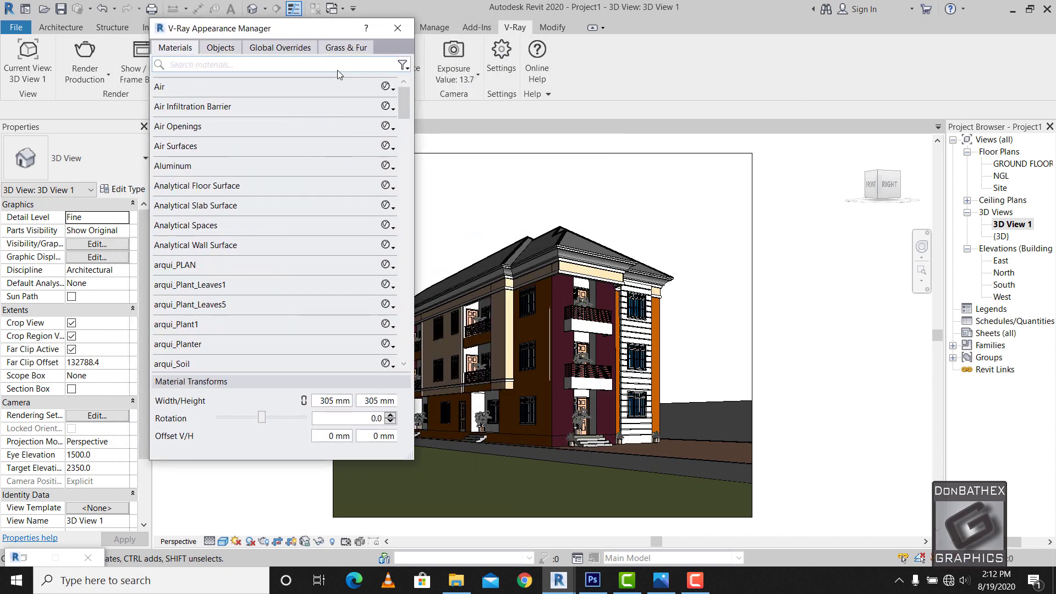
- Filter the V-Ray Appearance Manager to list only mapped materials and move its window clear of the Render commands
left_click(403, 66)
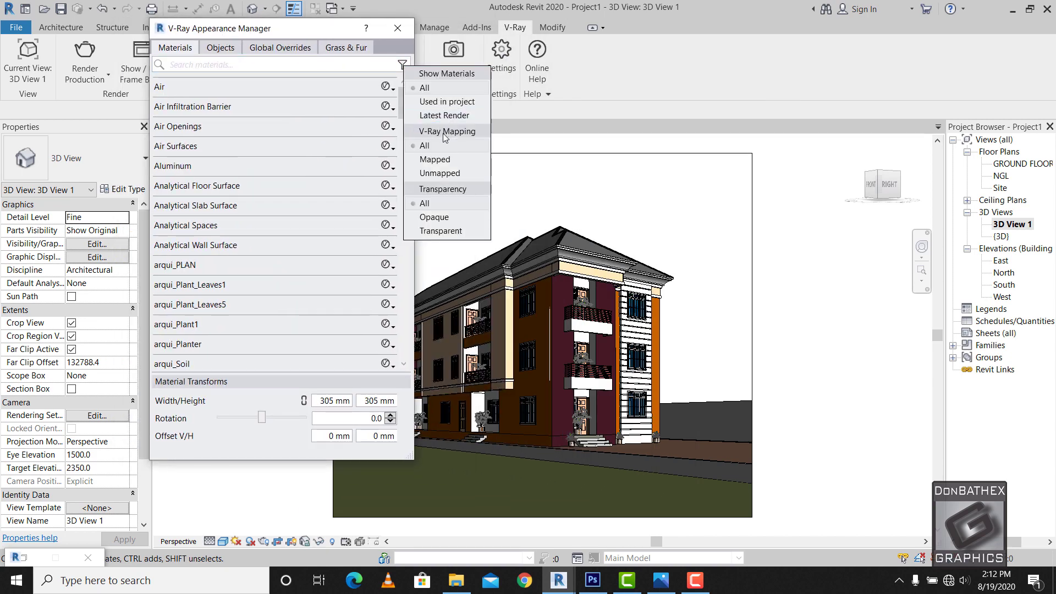
left_click(433, 160)
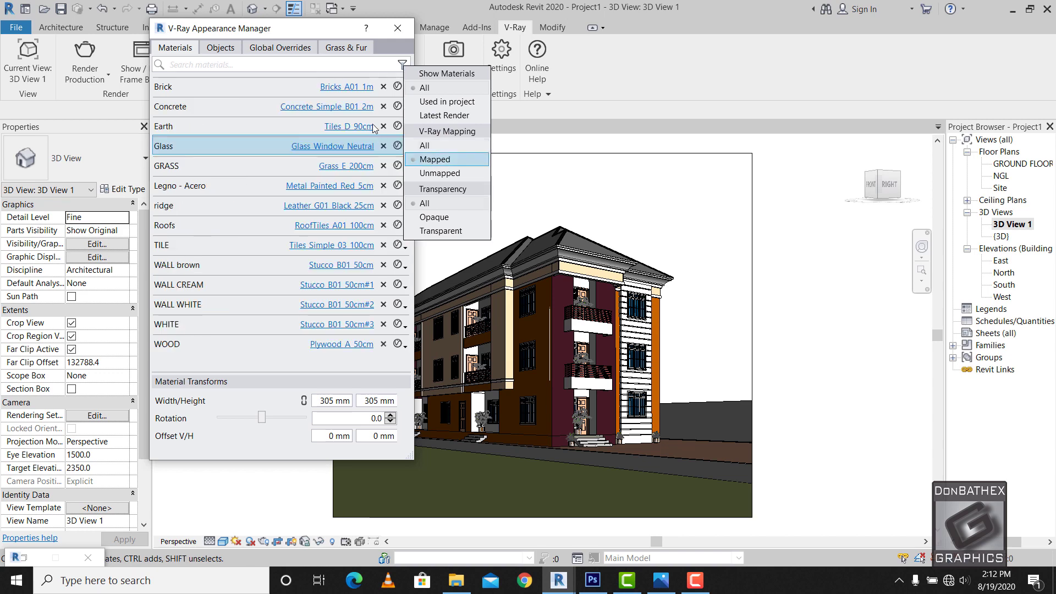
left_click(272, 359)
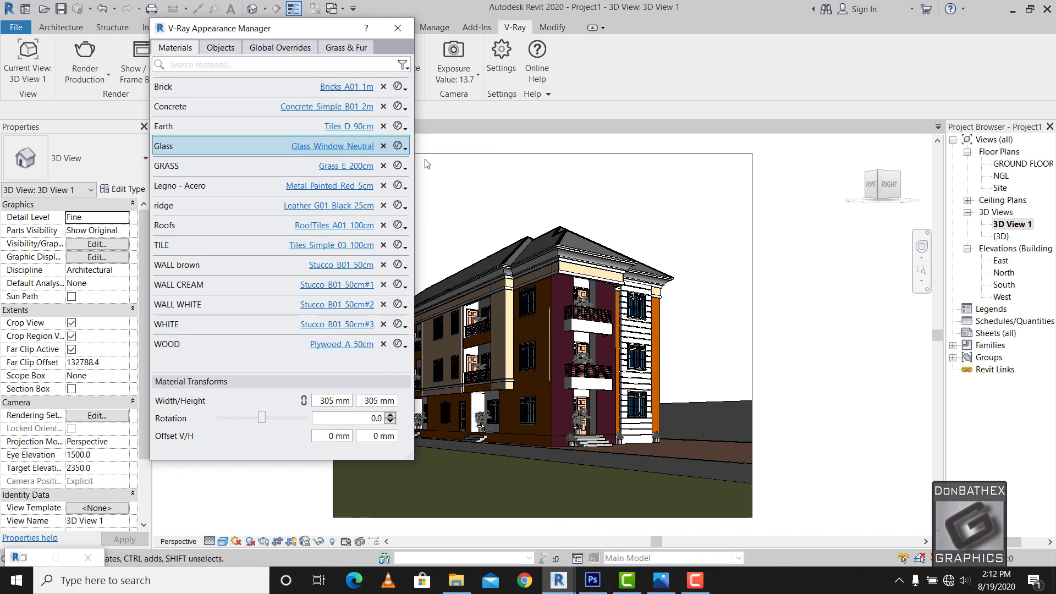
left_click_drag(289, 34, 524, 55)
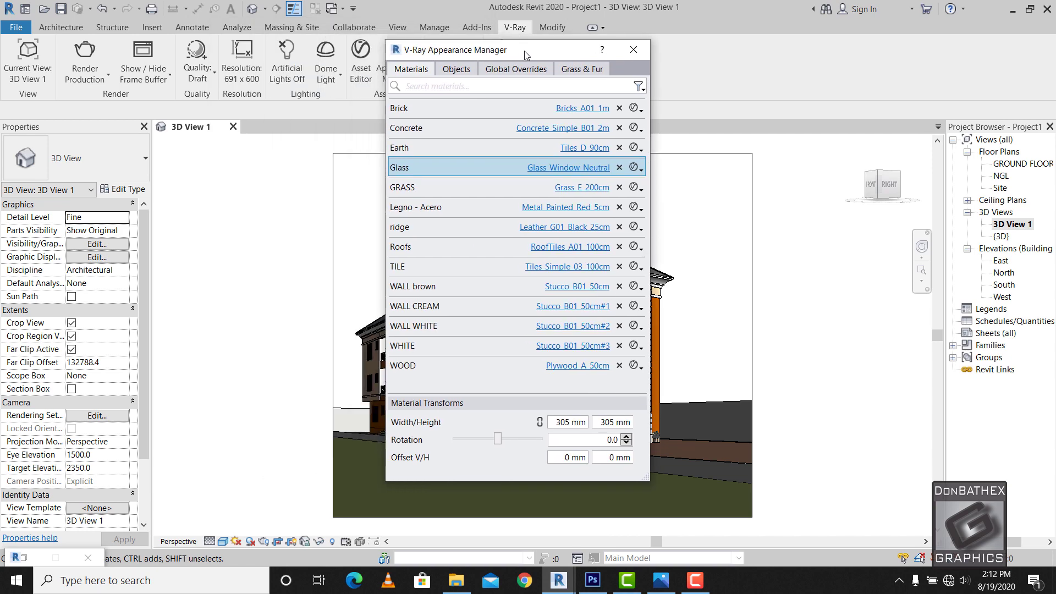
- Run a production test render of the 3D view, check it in the V-Ray frame buffer and stop it
left_click(85, 60)
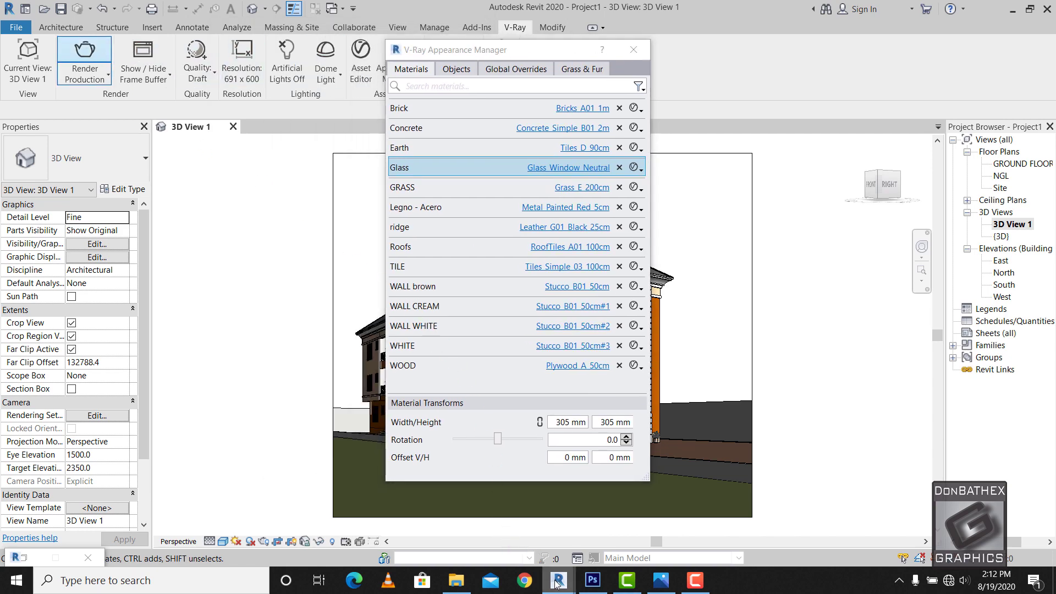
mouse_move(558, 580)
left_click(601, 551)
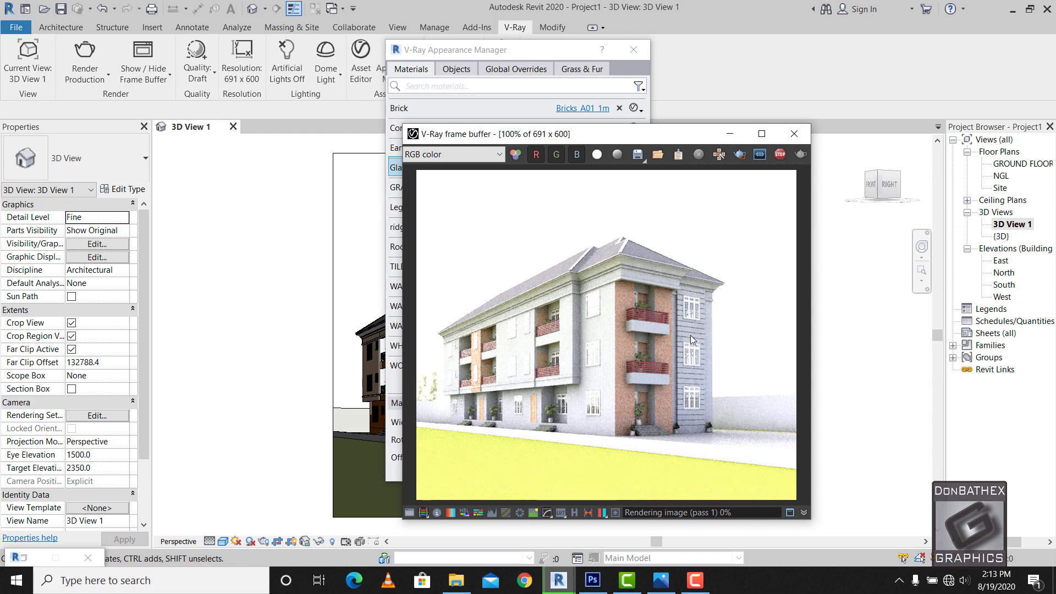
left_click(780, 154)
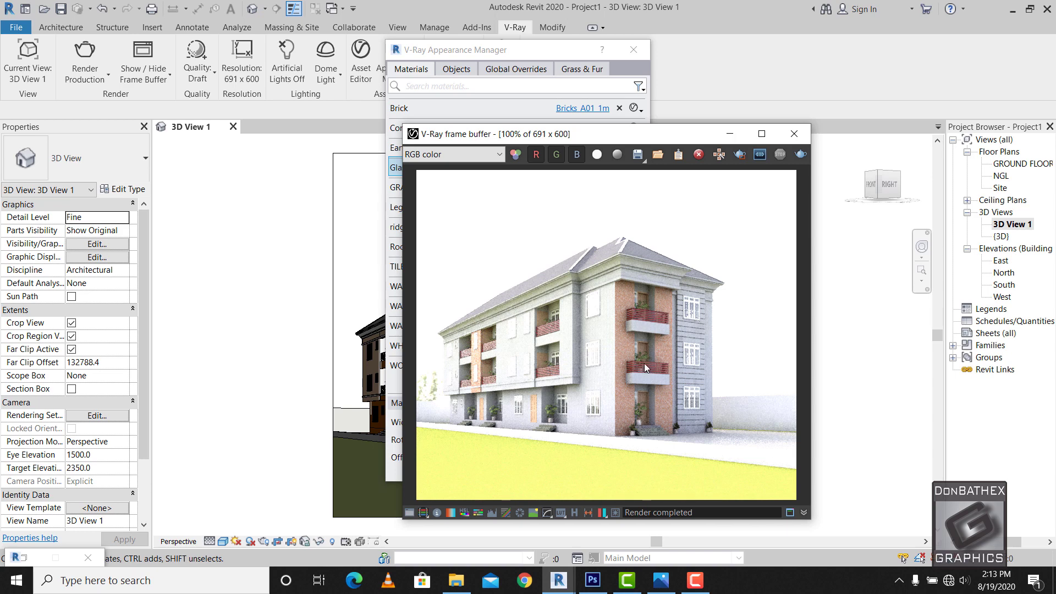
- Move the Appearance Manager aside and set the V-Ray camera exposure to 14.5 EV, keeping the white balance at 10000
left_click(550, 54)
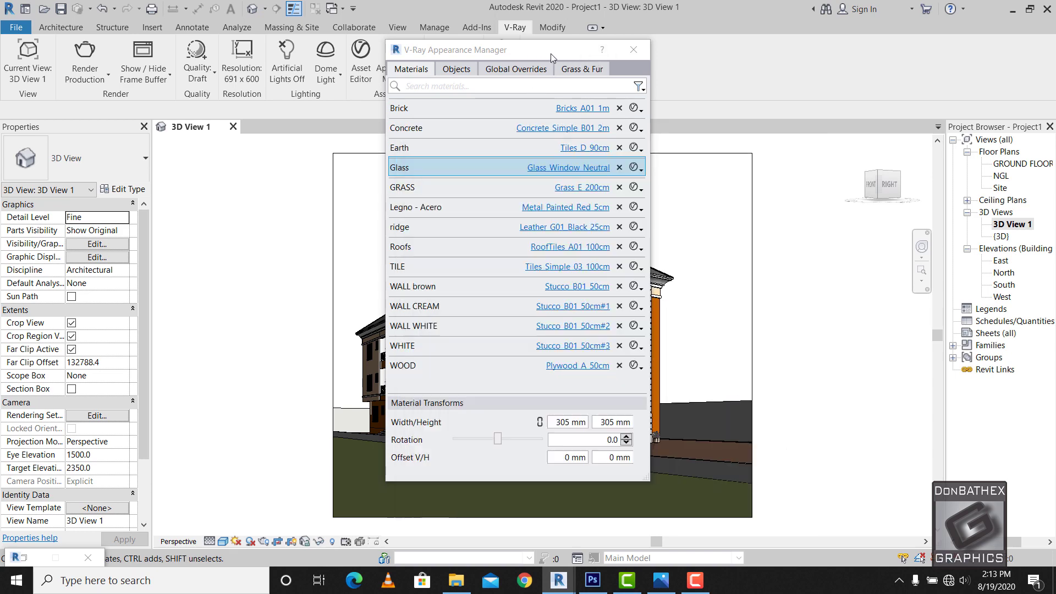
left_click_drag(550, 54, 615, 58)
left_click_drag(506, 55, 583, 49)
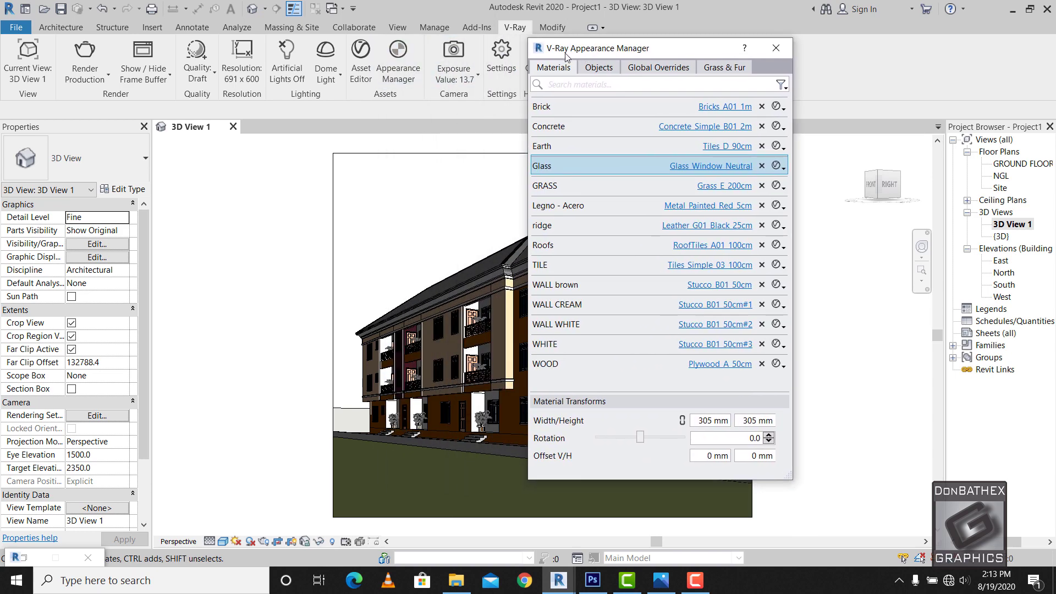
left_click(457, 55)
double_click(520, 148)
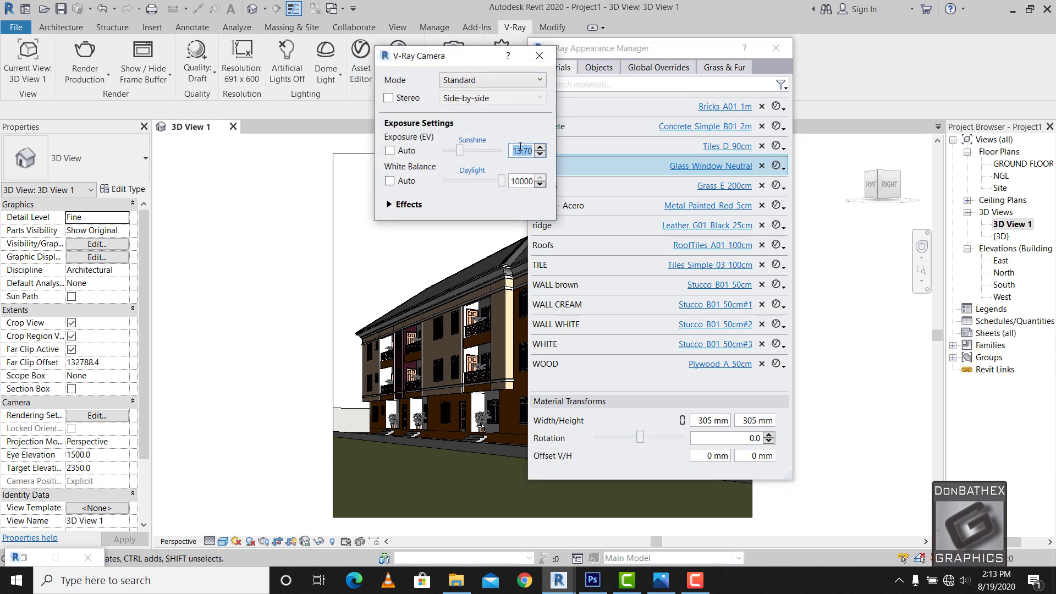
type("14")
type(".2")
type("5")
double_click(523, 181)
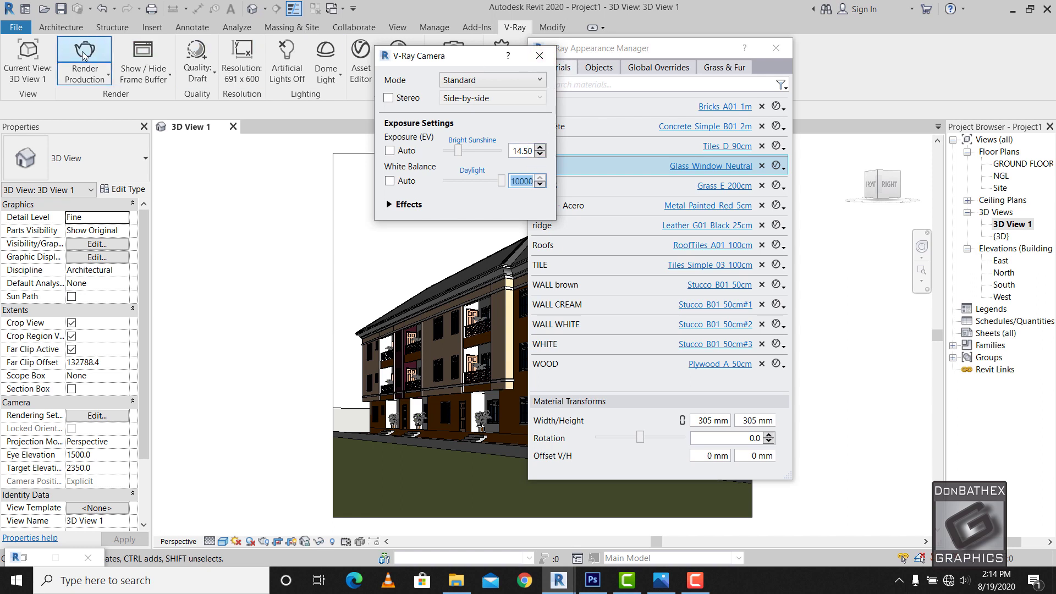
- Render the view again with the new exposure, stop it after inspection, minimise the frame buffer and close the V-Ray Camera settings
mouse_move(559, 580)
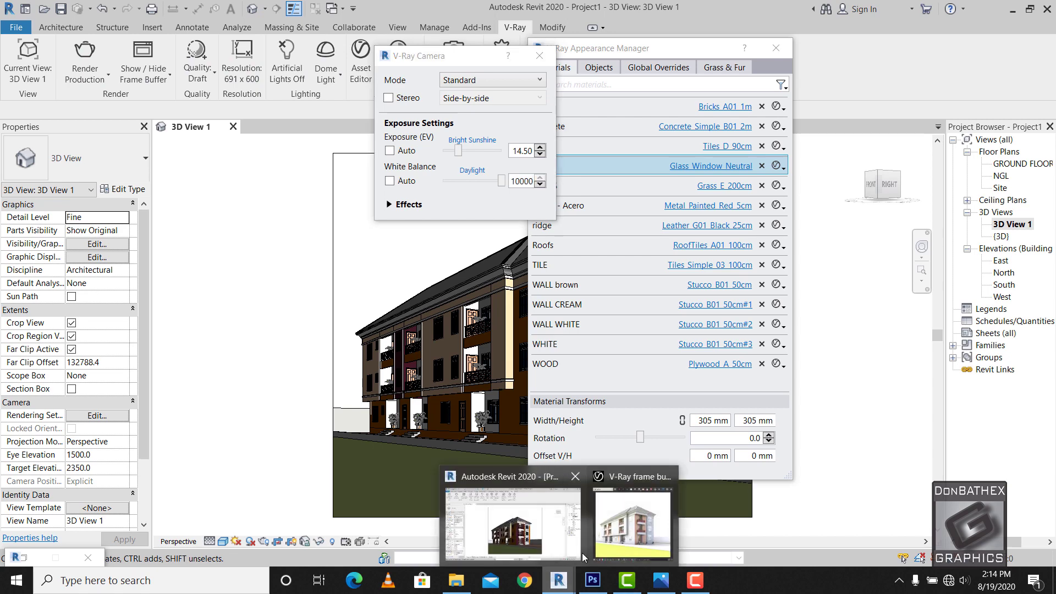
left_click(629, 519)
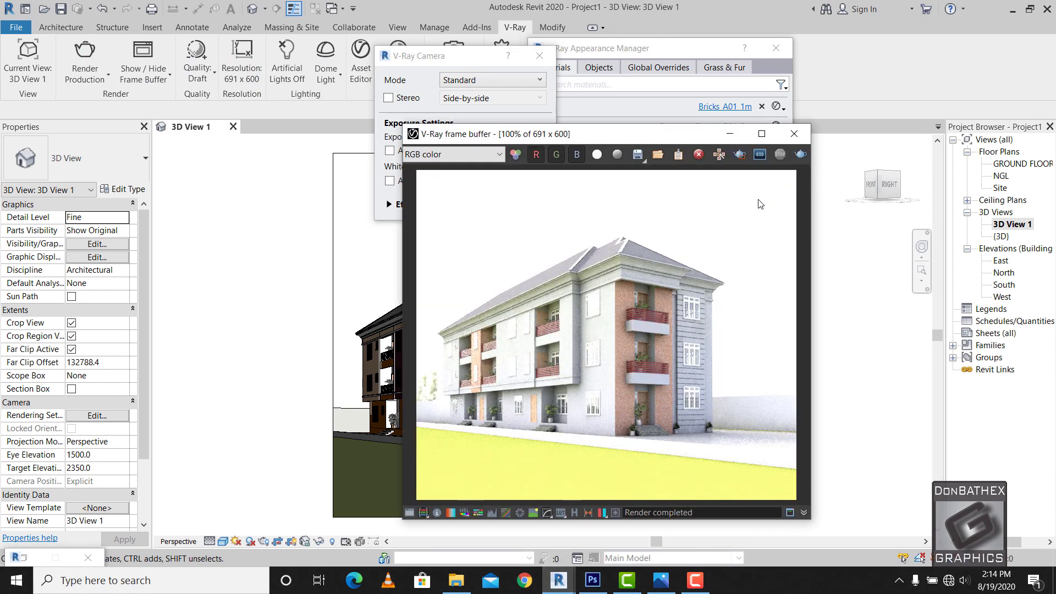
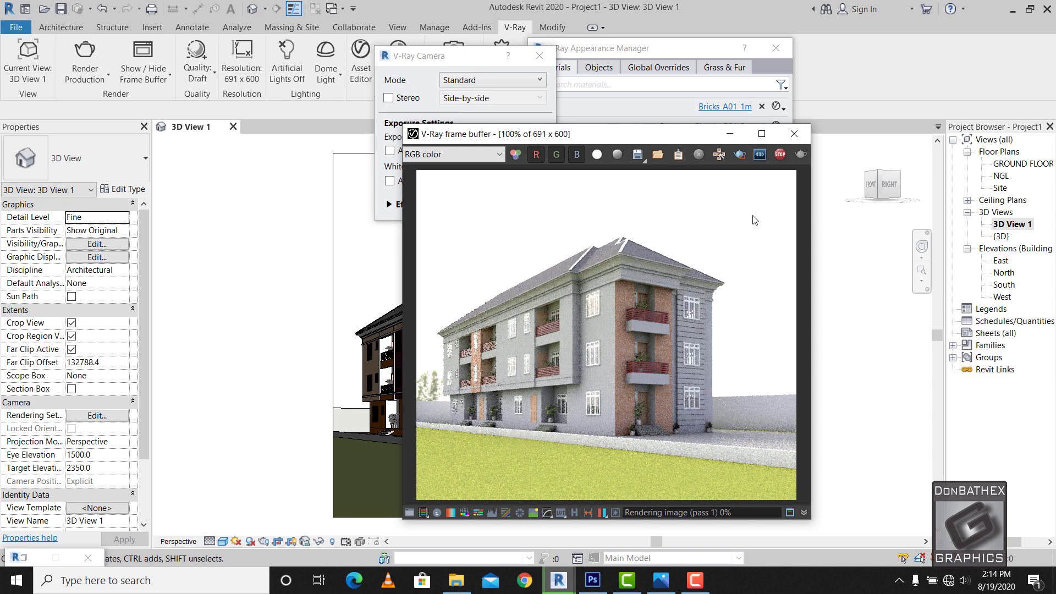
left_click(779, 154)
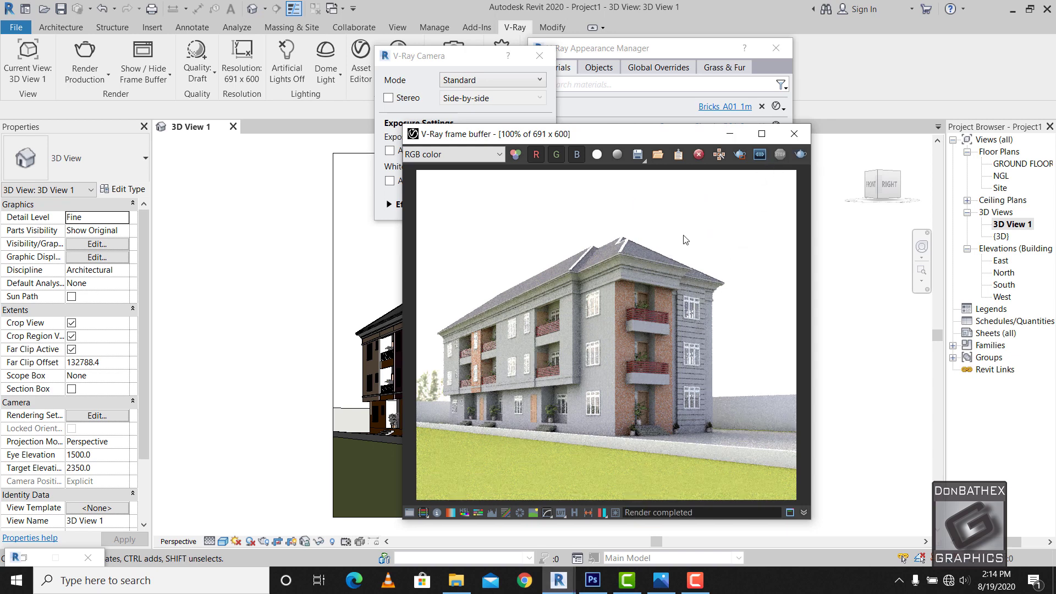
left_click(726, 137)
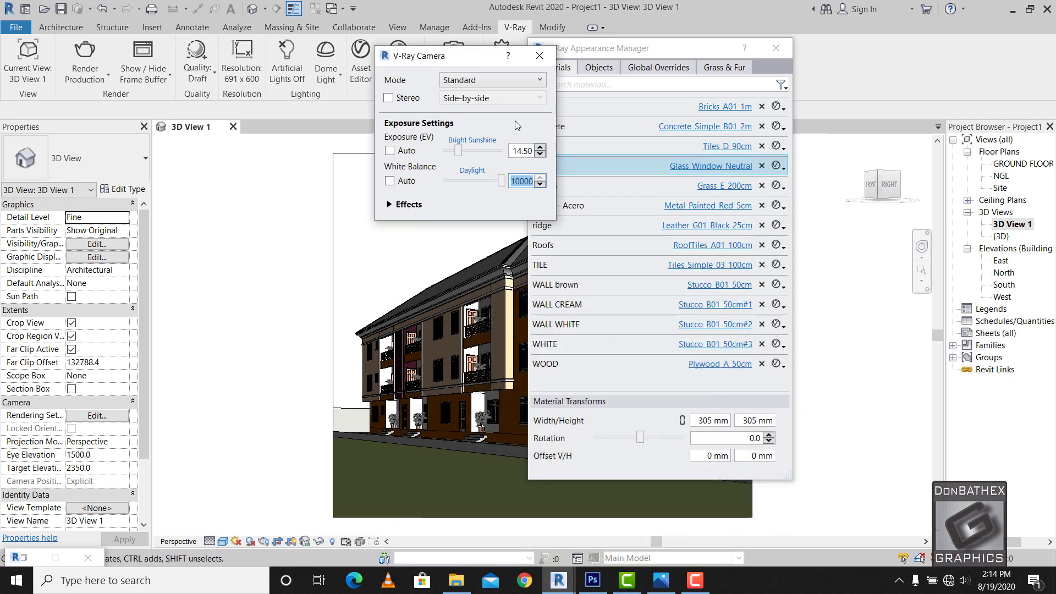
left_click(538, 57)
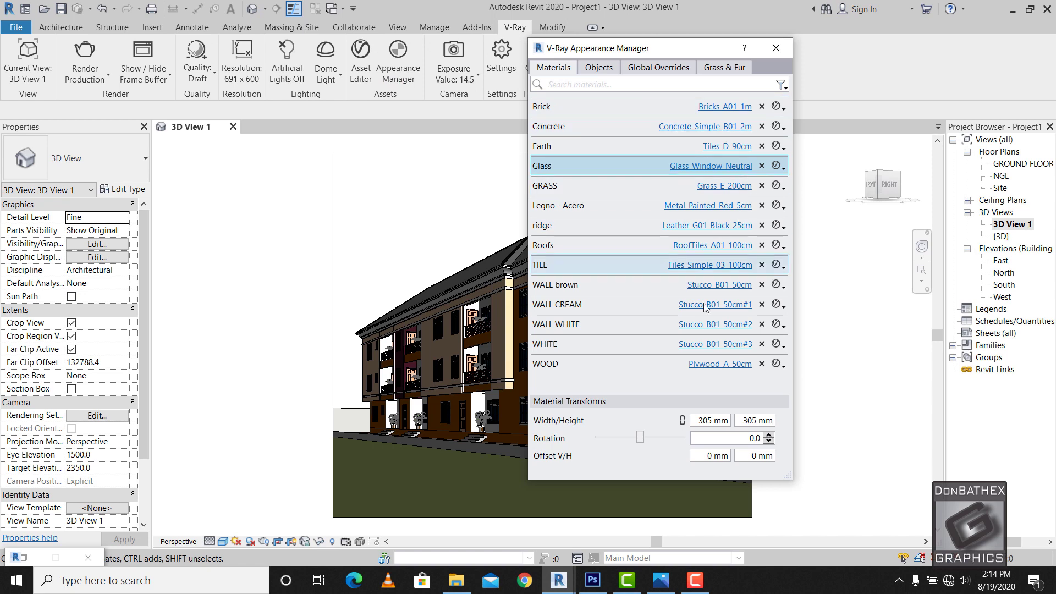
- Set the Brick material's width and height to 1505 mm in its material transforms
left_click(708, 584)
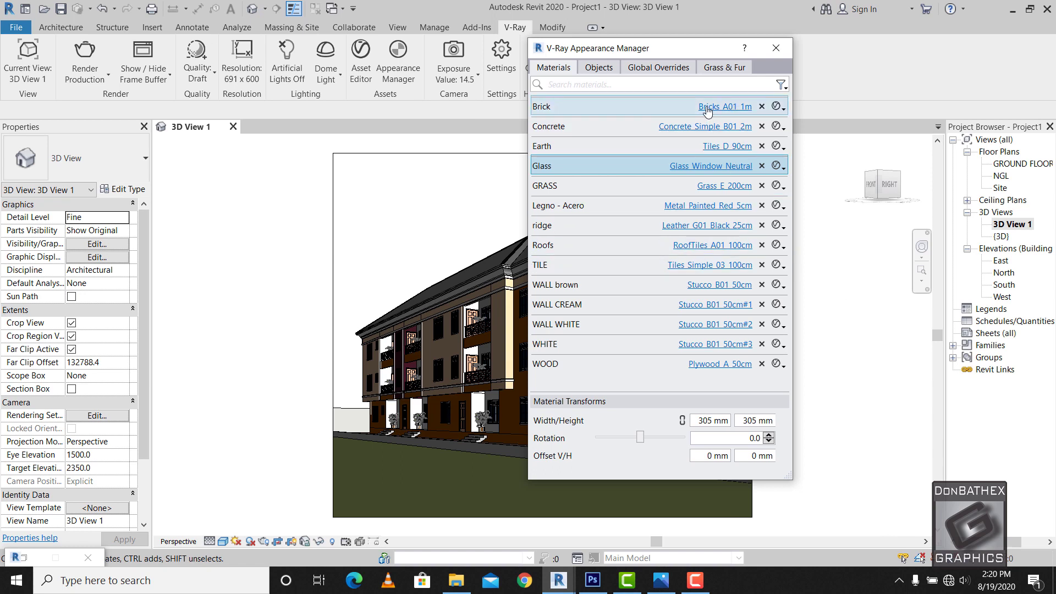
left_click(660, 105)
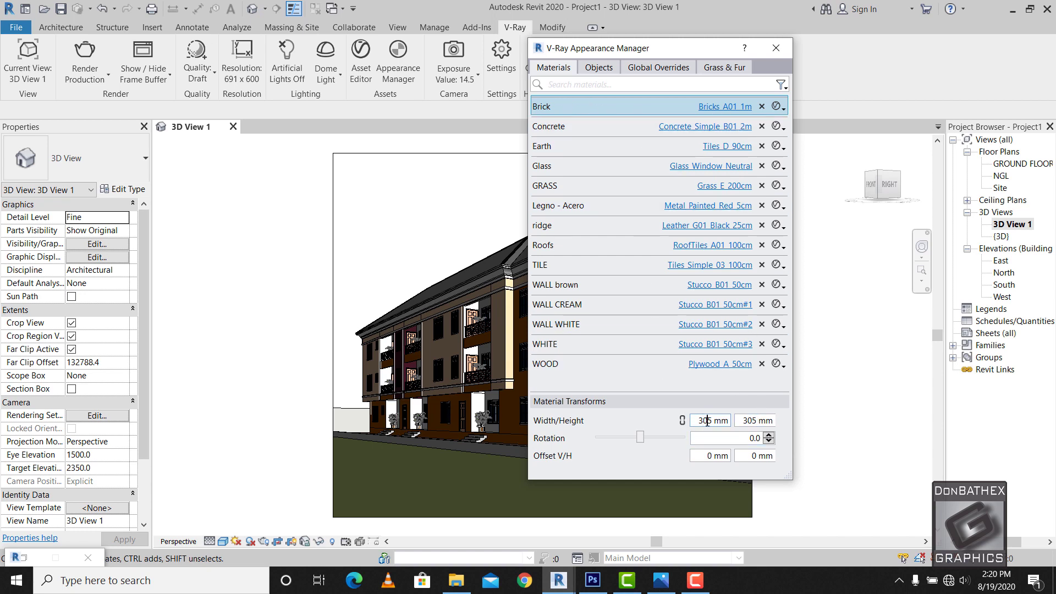
left_click_drag(706, 421, 694, 424)
type("15")
left_click_drag(749, 420, 745, 420)
type("15")
- Set the Concrete material's width and height to 1505 mm
left_click(605, 125)
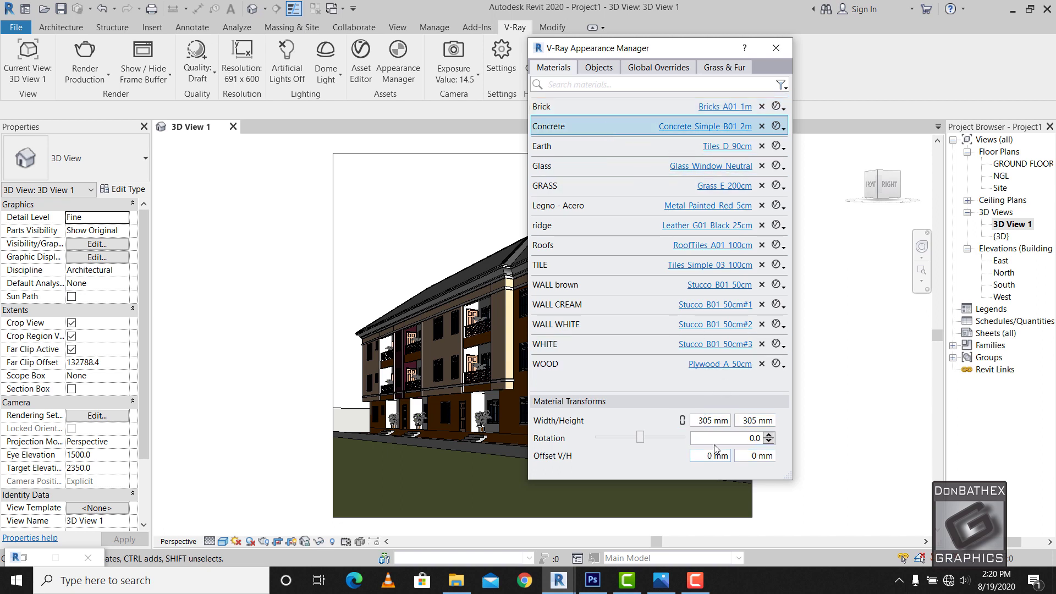
left_click_drag(704, 420, 698, 421)
type("15")
left_click_drag(747, 420, 743, 420)
type("15")
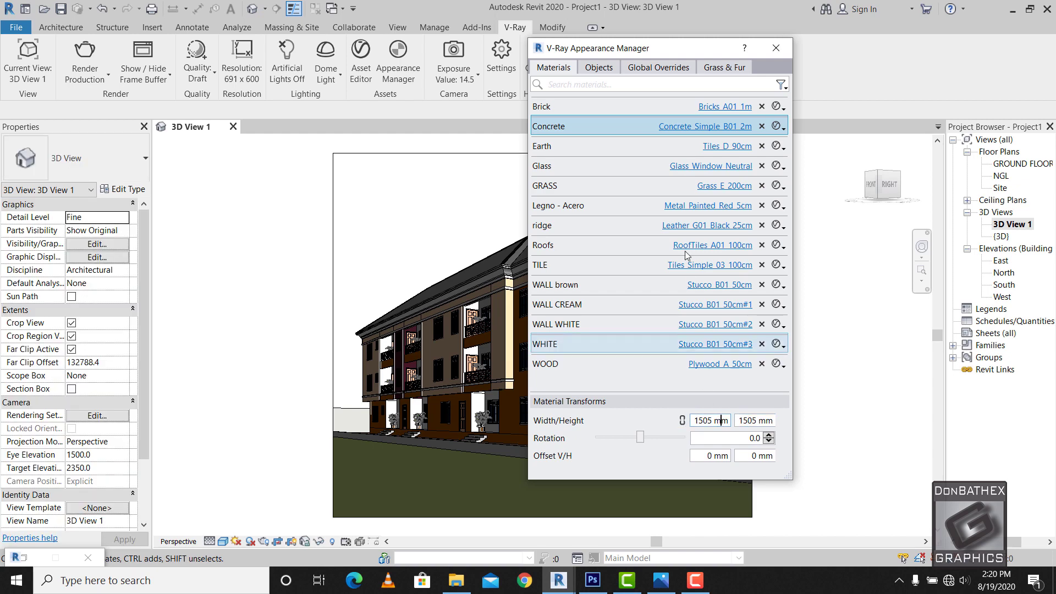
- Set the Earth material's width and height to 1505 mm
left_click(602, 145)
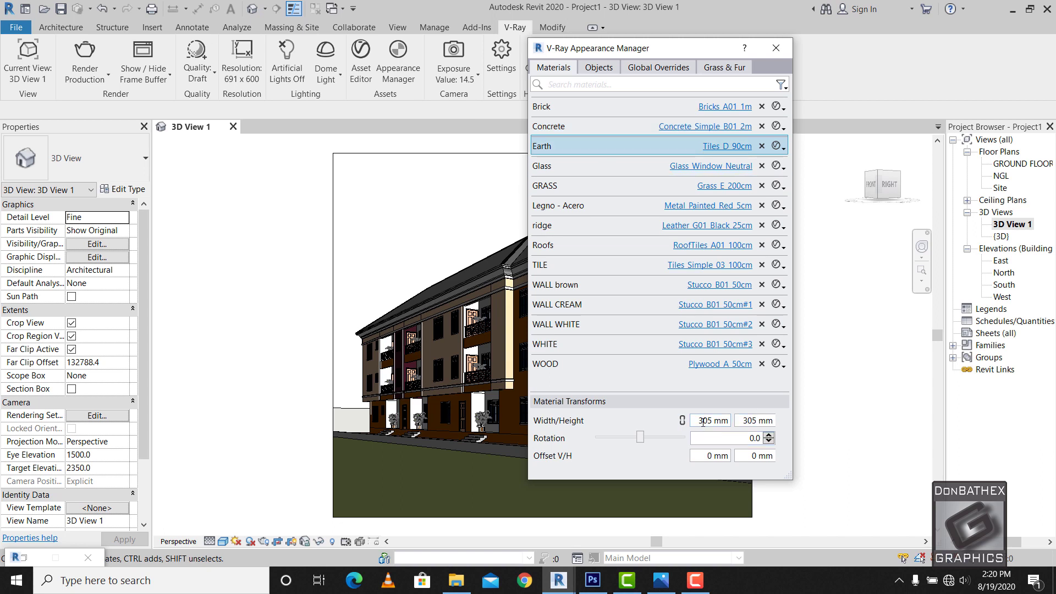
left_click_drag(702, 421, 744, 421)
type("15")
type("15")
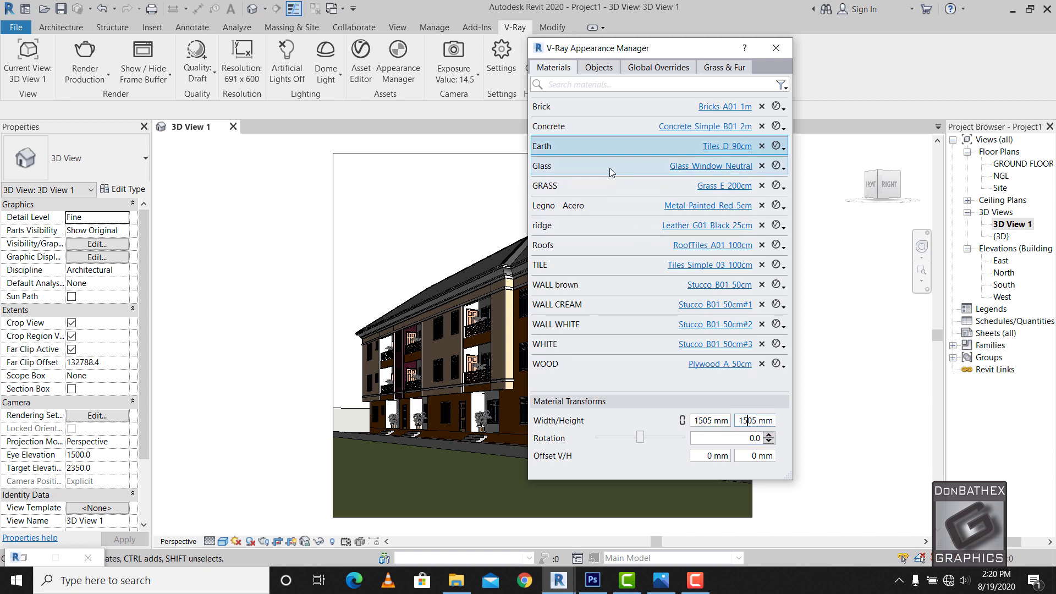
left_click(609, 167)
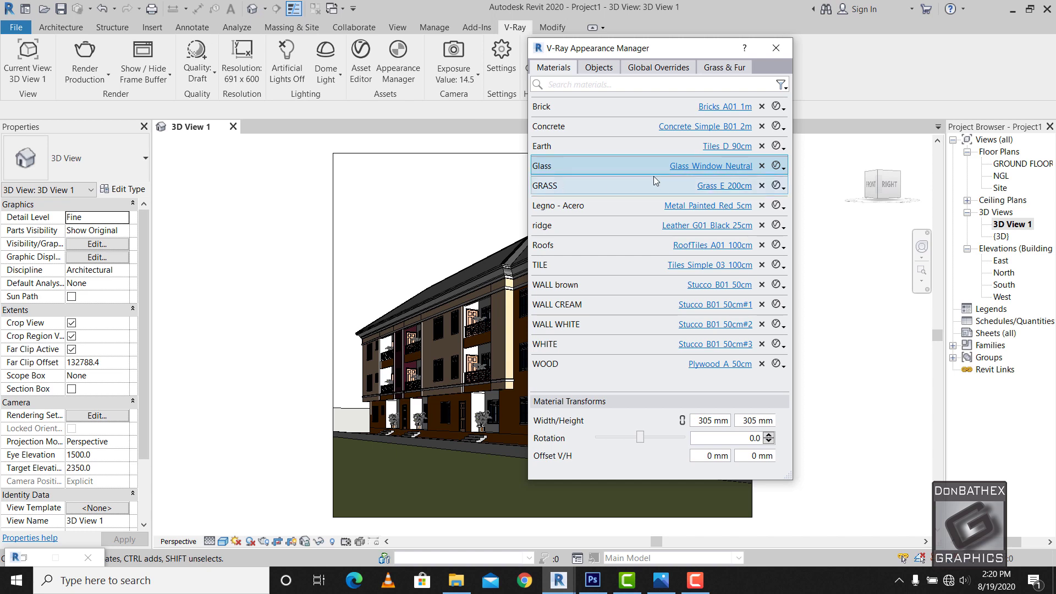
left_click(610, 186)
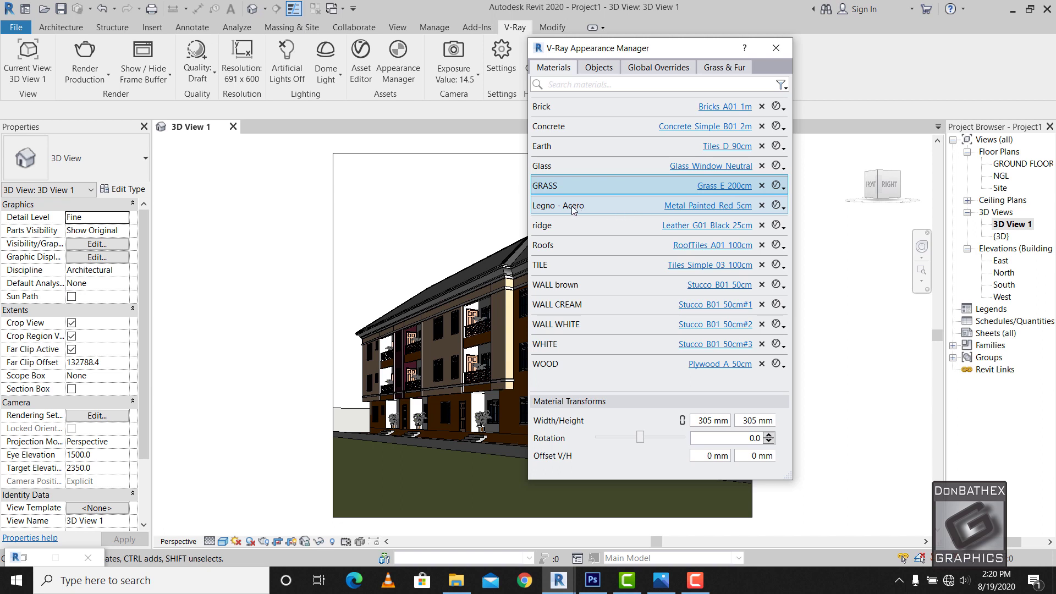
left_click(626, 212)
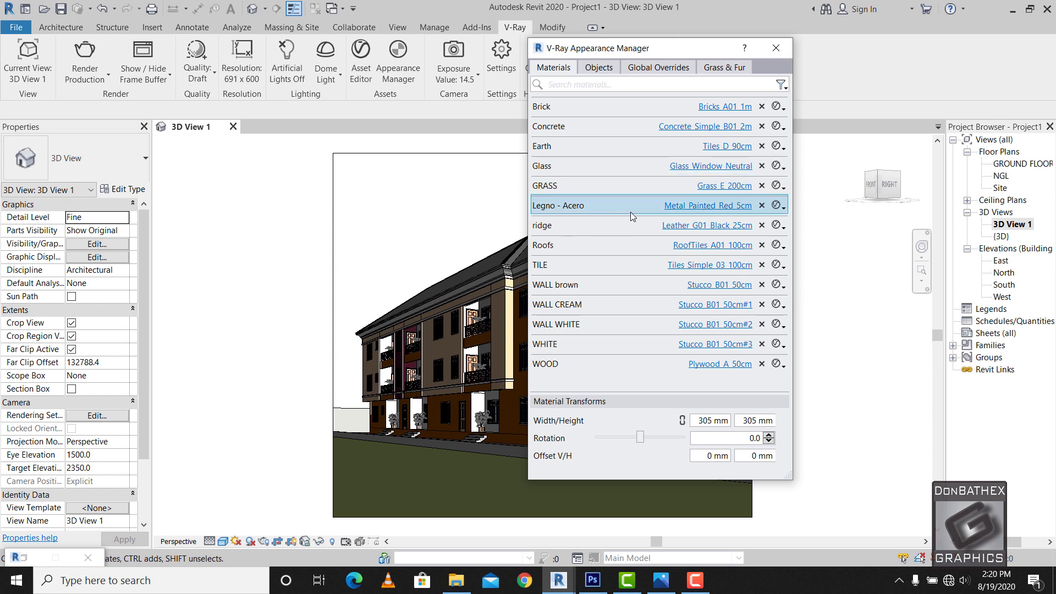
- Set the Roofs material's width and height to 1505 mm
left_click(607, 246)
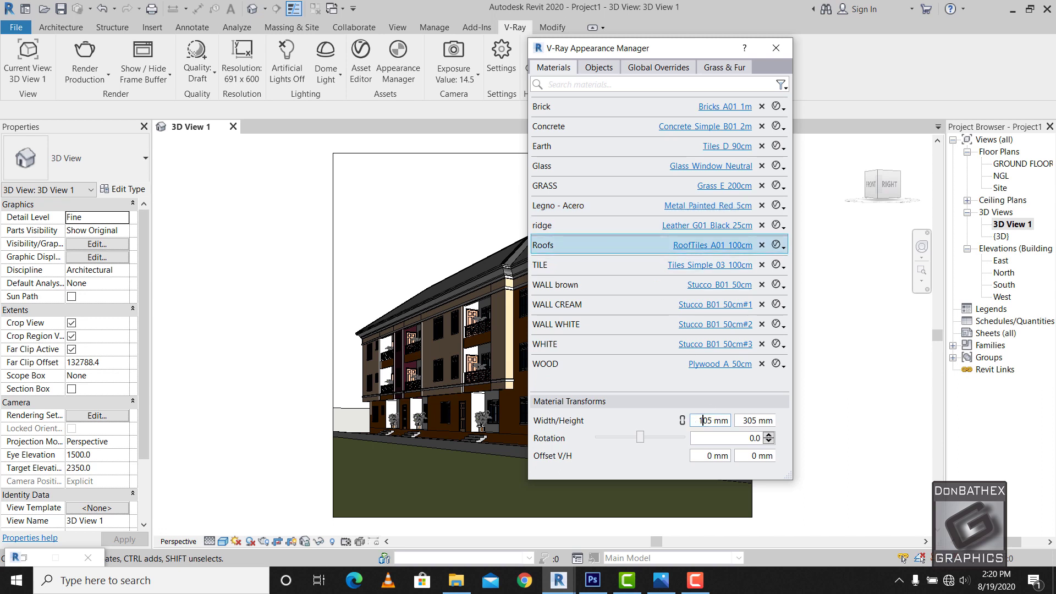
left_click(738, 422)
key("Delete")
type("15")
left_click(714, 420)
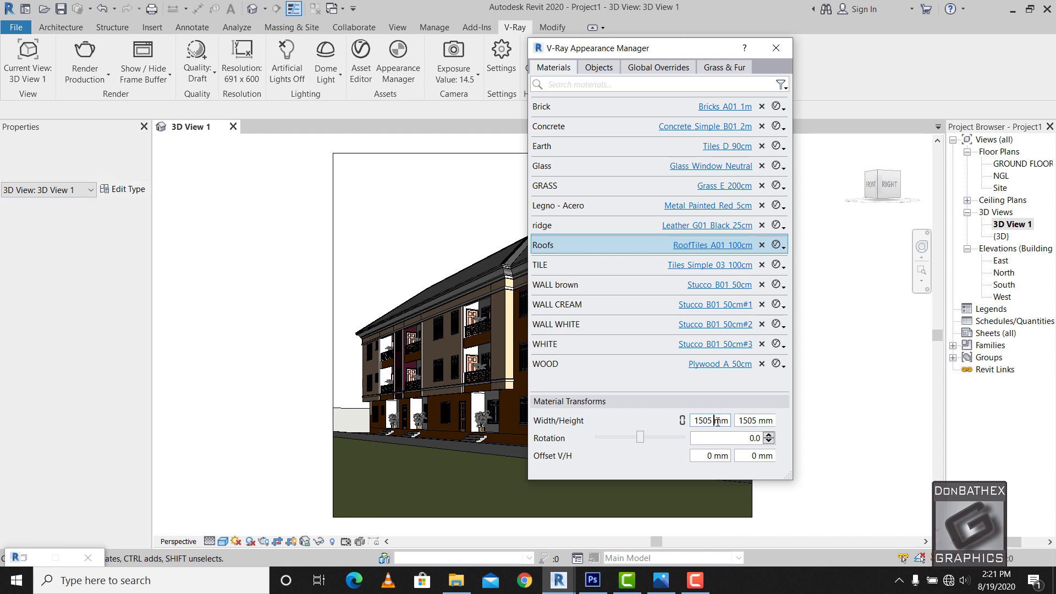
- Set the TILE material's width and height to 1505 mm
left_click(574, 268)
left_click(691, 421)
key("Delete")
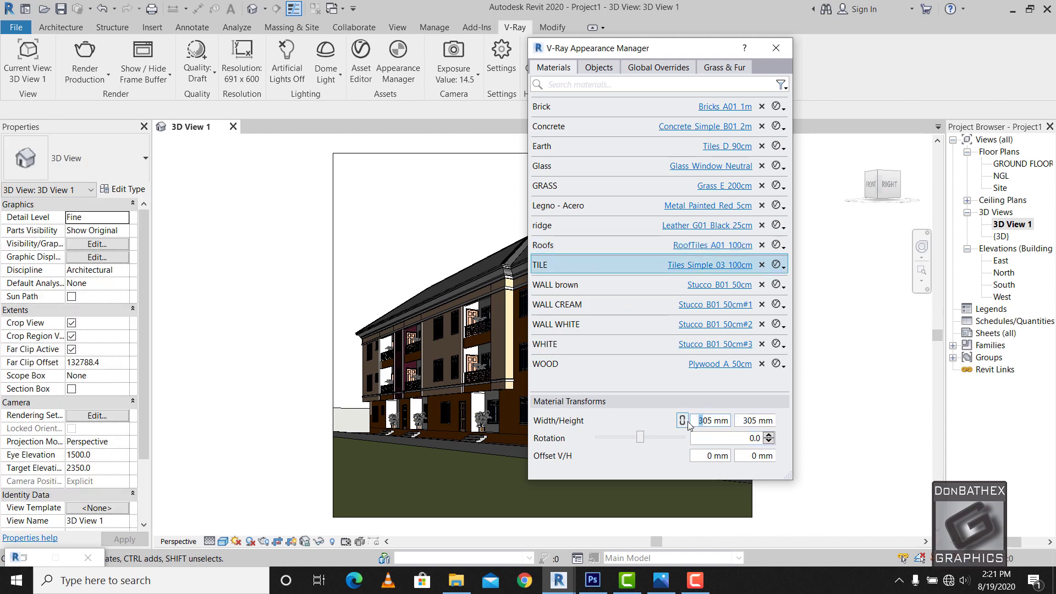
type("15")
left_click(738, 422)
key("Delete")
type("15")
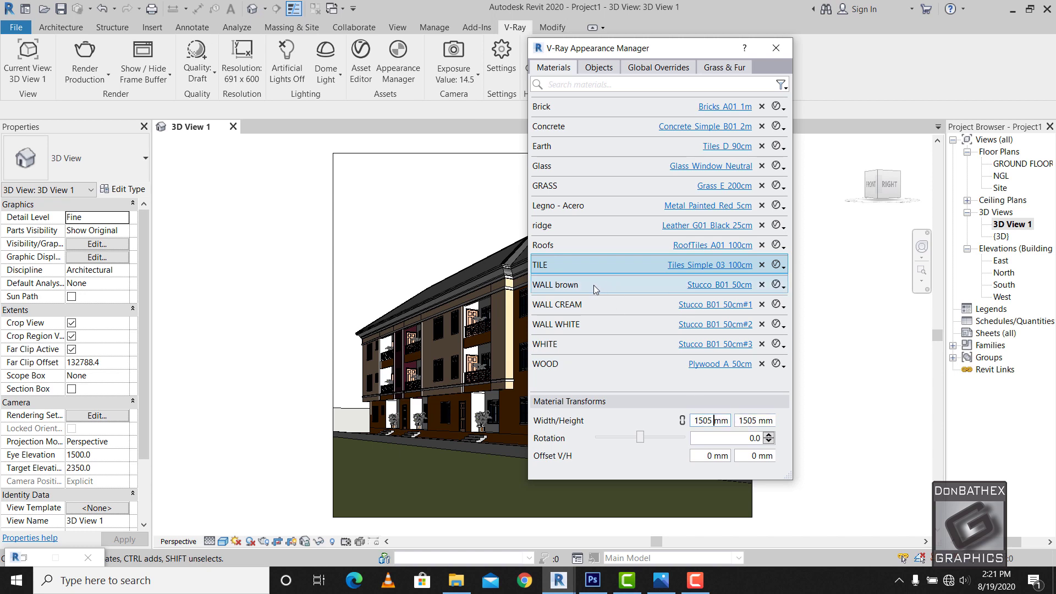
- Set the texture size of the WALL brown and WALL CREAM materials to 905 mm
left_click(592, 285)
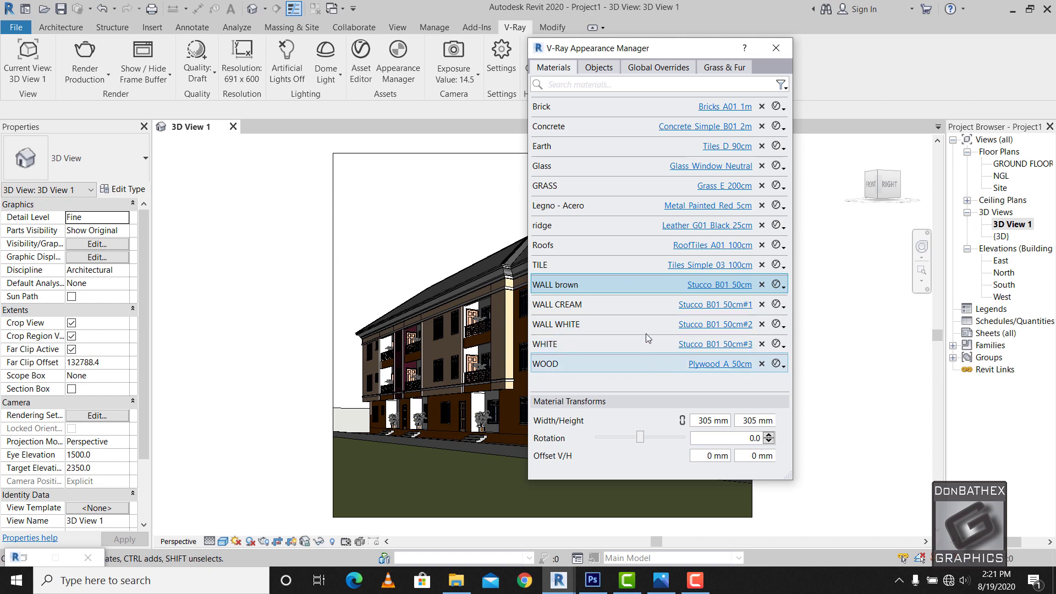
left_click(697, 421)
type("9")
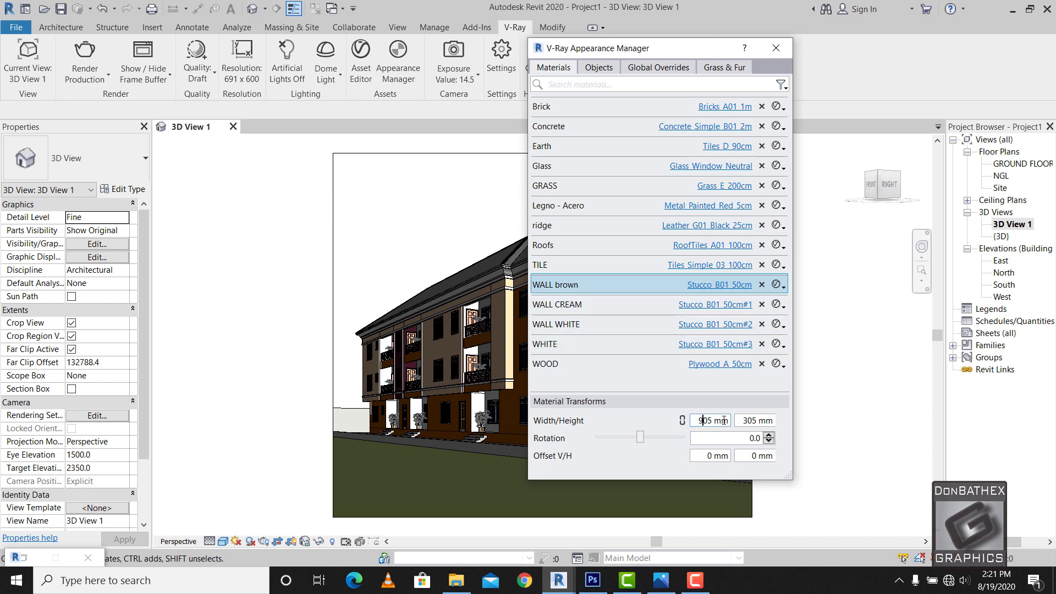
left_click(629, 309)
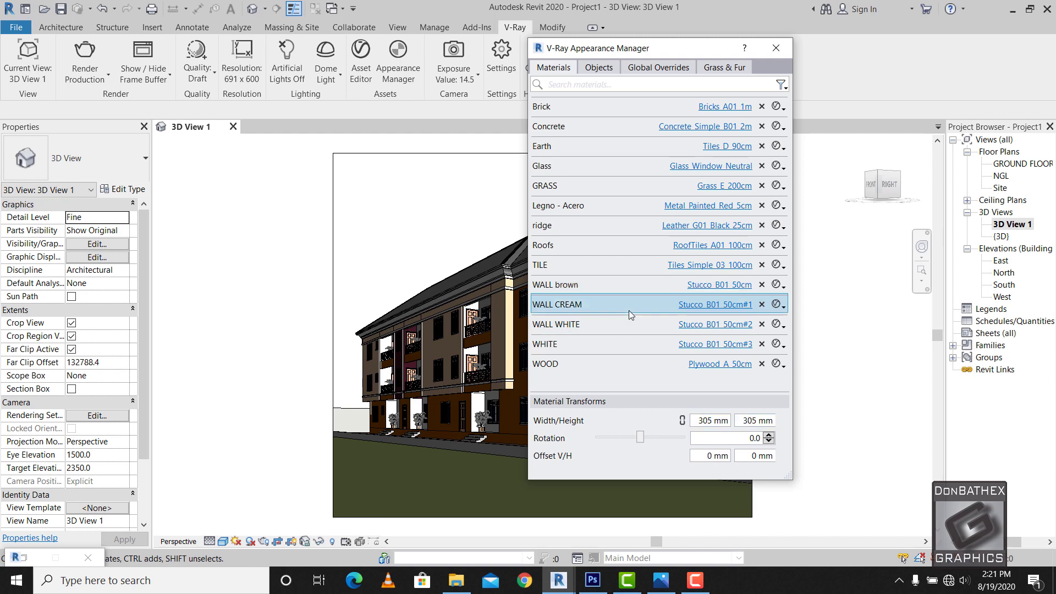
mouse_move(705, 420)
left_mouse_down()
mouse_move(743, 420)
mouse_move(700, 421)
left_mouse_up()
type("9")
type("9")
- Set the texture size of the WALL WHITE and WHITE materials to 905 mm
left_click(609, 325)
type("99")
left_click(594, 348)
type("9")
- Set the WOOD material's width and height to 905 mm
left_click(569, 362)
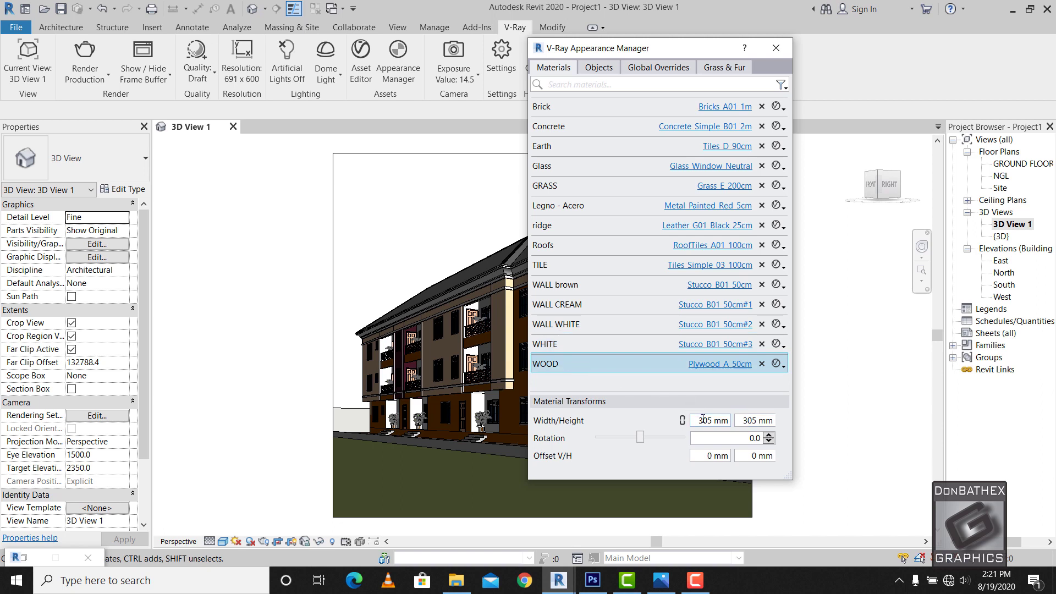
type("9")
left_click(743, 420)
key("BackSpace")
type("9")
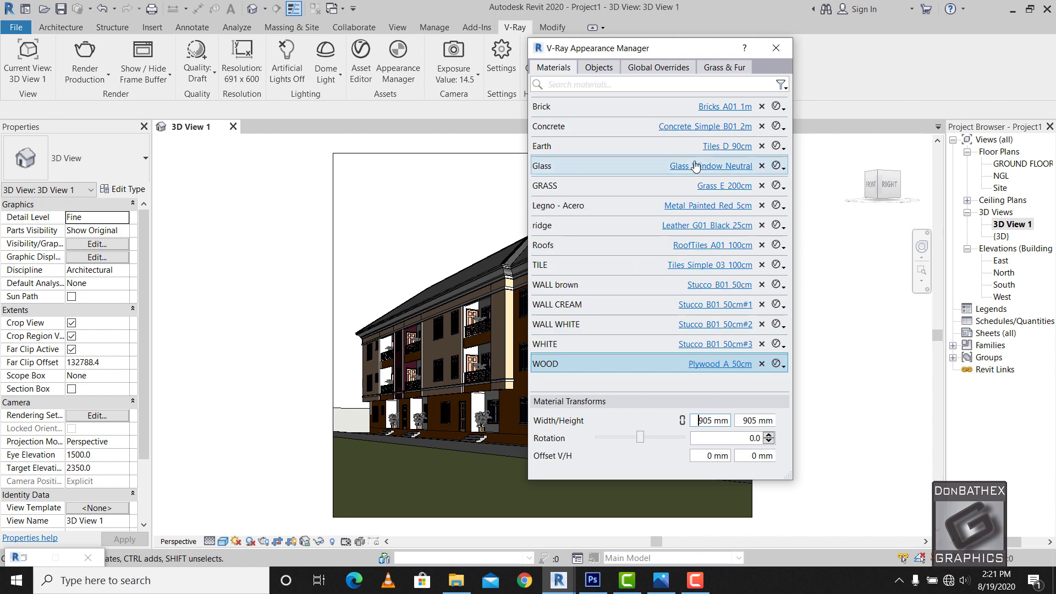
- Open the WOOD material's Plywood_A_50cm settings, lighten its diffuse colour to near white, and switch the diffuse texture off and back on
left_click_drag(669, 54, 229, 21)
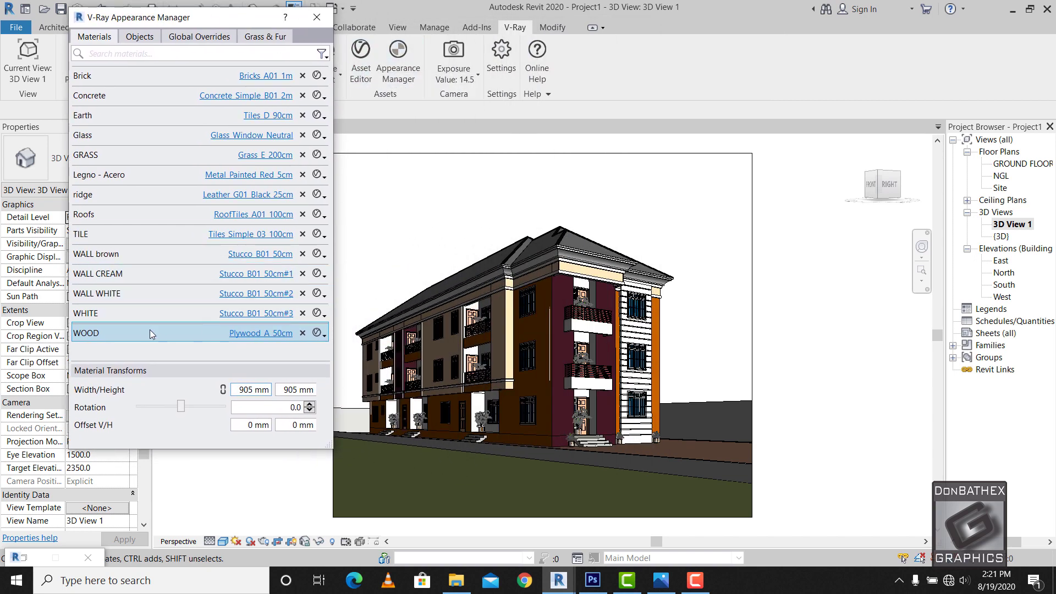
left_click(256, 336)
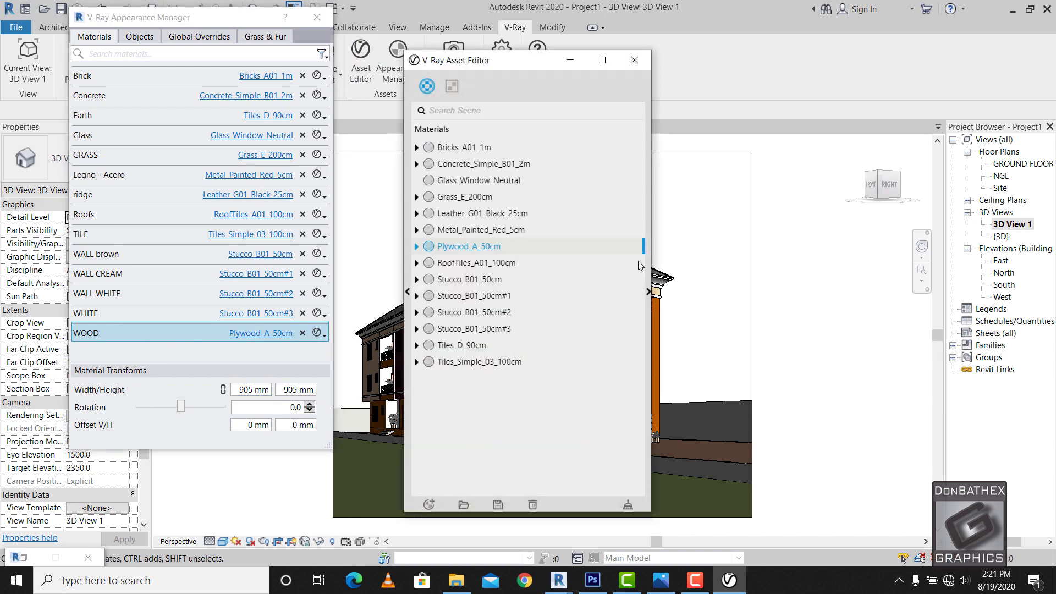
left_click(648, 292)
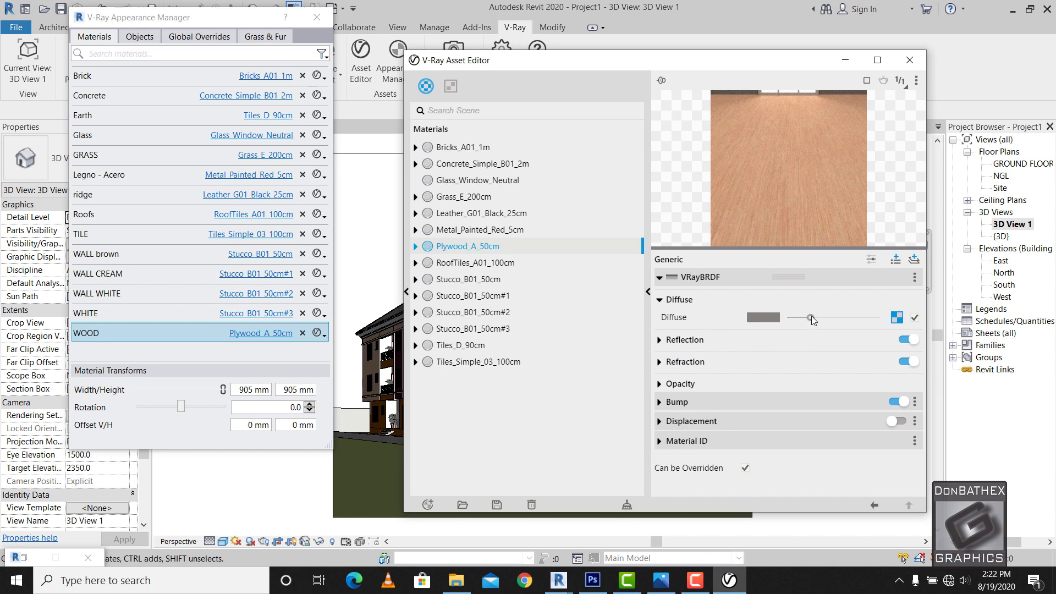
left_click_drag(810, 317, 855, 317)
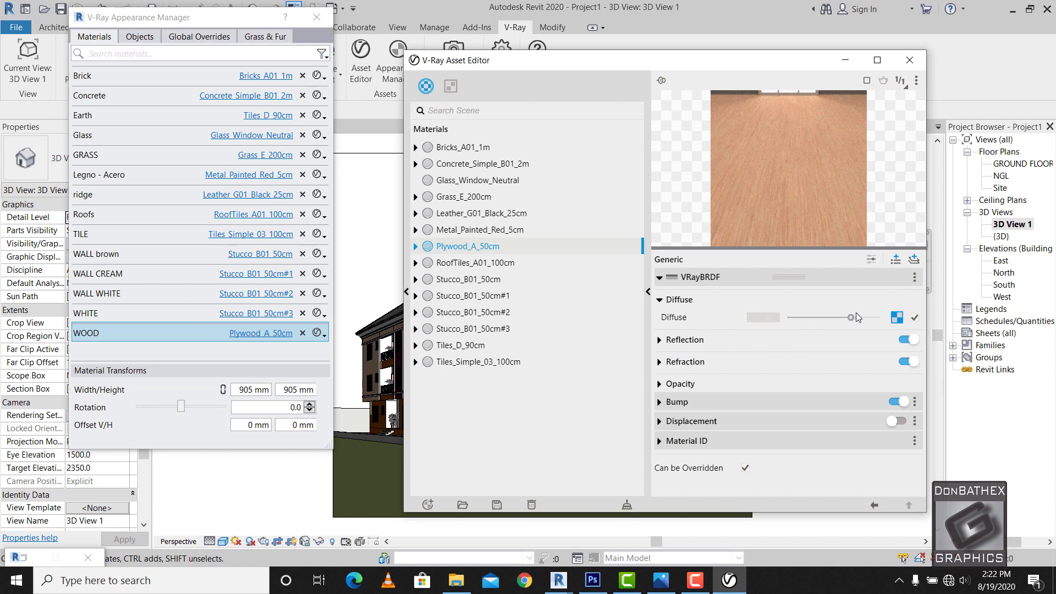
left_click(915, 319)
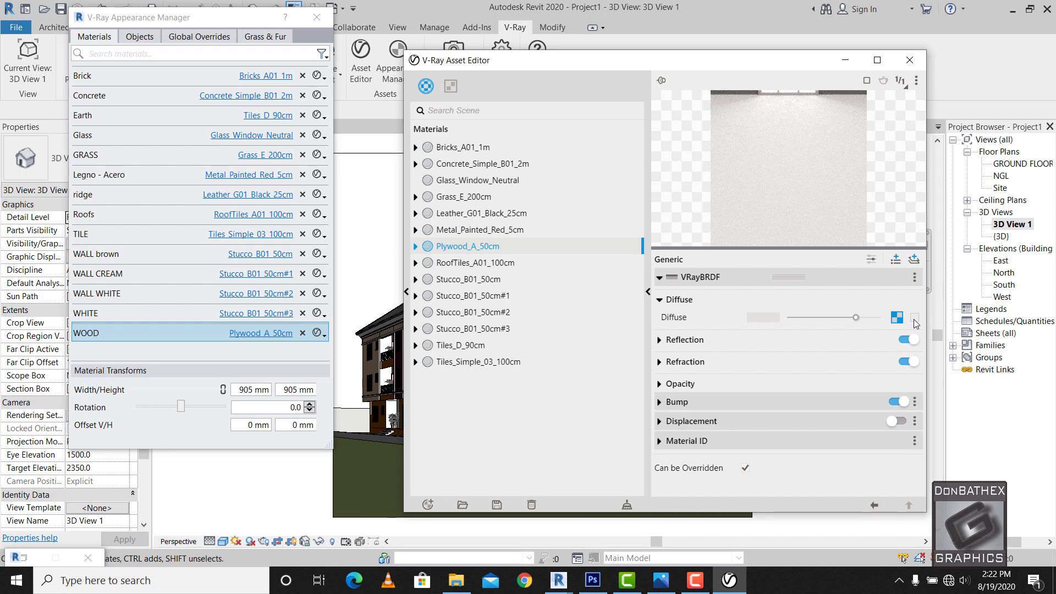
left_click(914, 318)
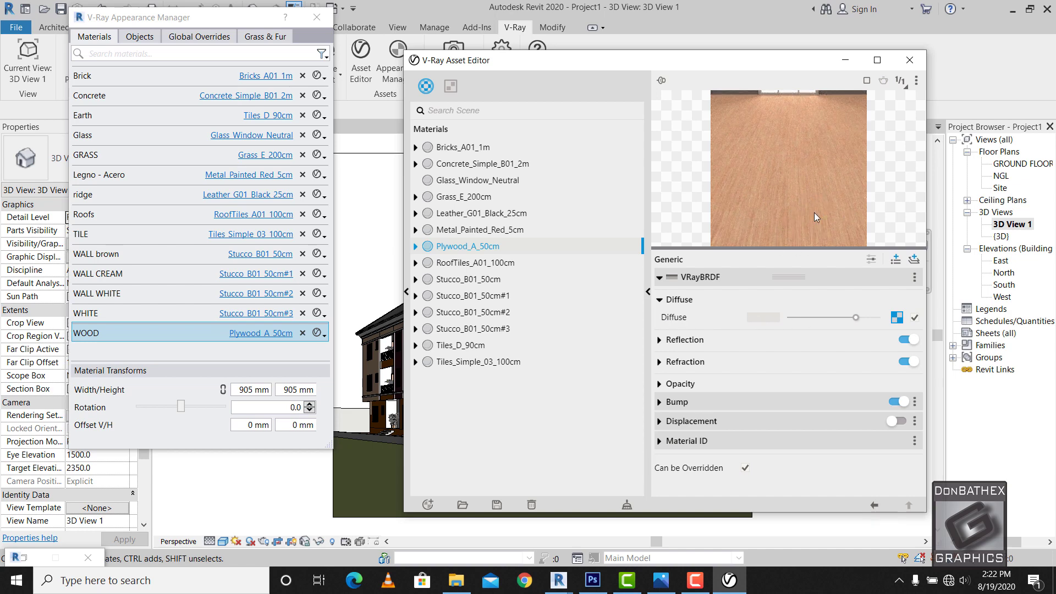
- Test reflection strength and glossiness on Plywood_A_50cm, settling on a dark grey reflection colour with glossiness 0.6
left_click(659, 340)
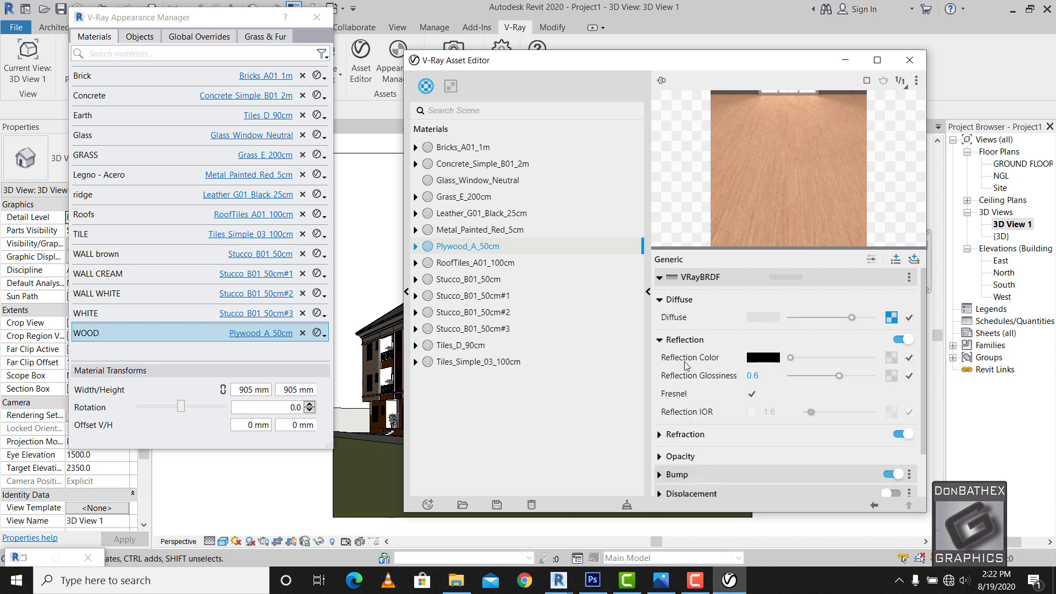
left_click_drag(790, 358, 825, 358)
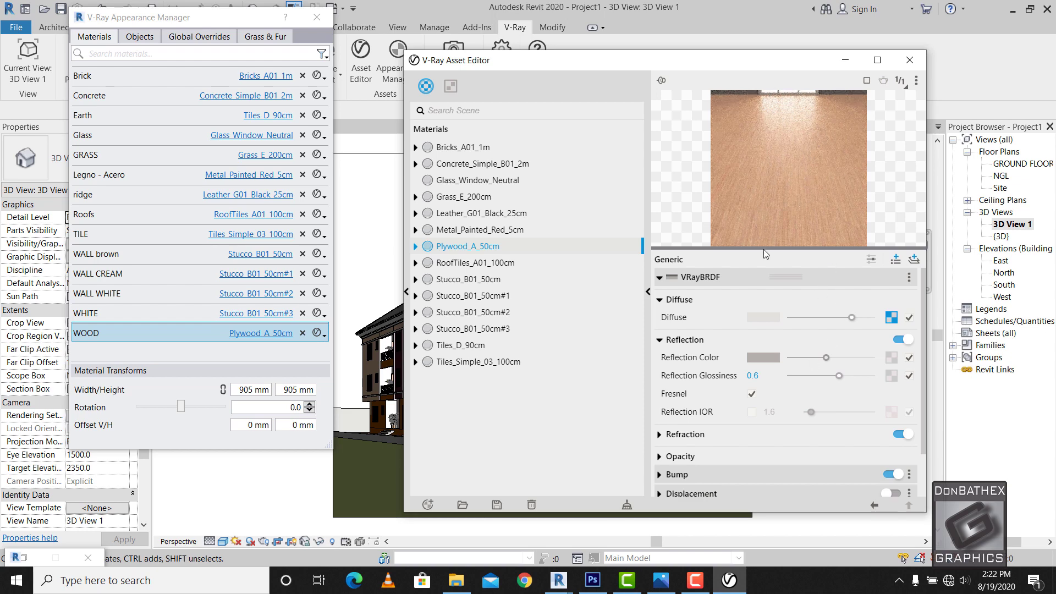
left_click_drag(825, 358, 791, 358)
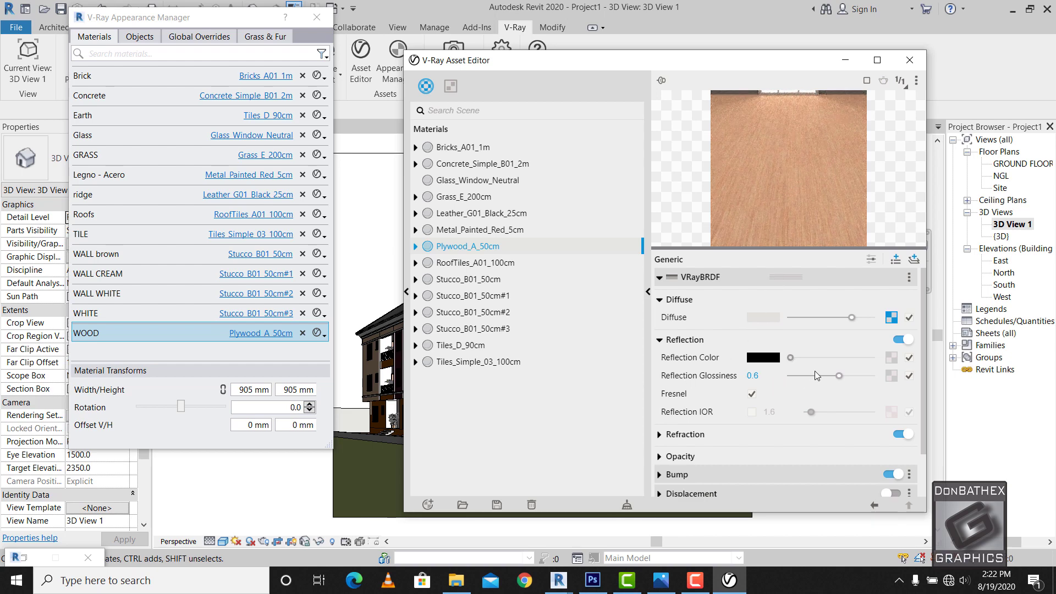
left_click(823, 357)
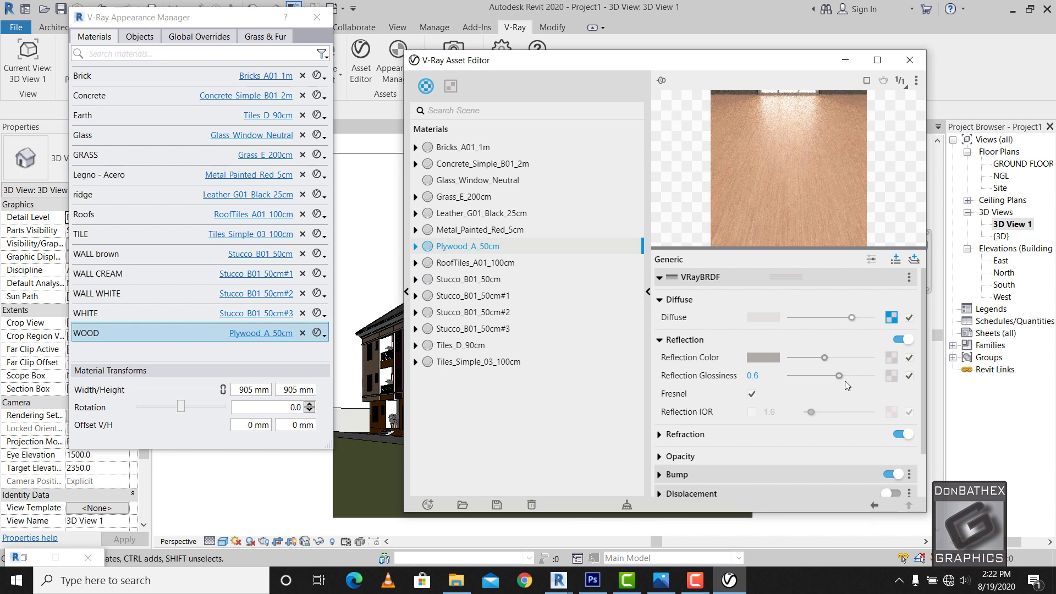
left_click_drag(843, 377, 873, 375)
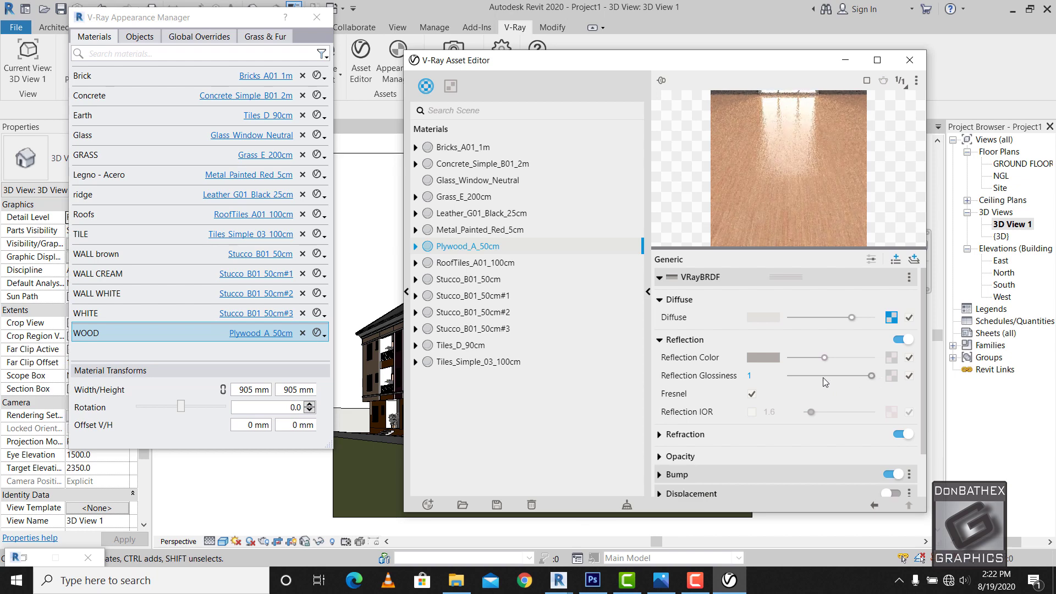
left_click(838, 375)
left_click(803, 356)
left_click_drag(803, 356, 799, 357)
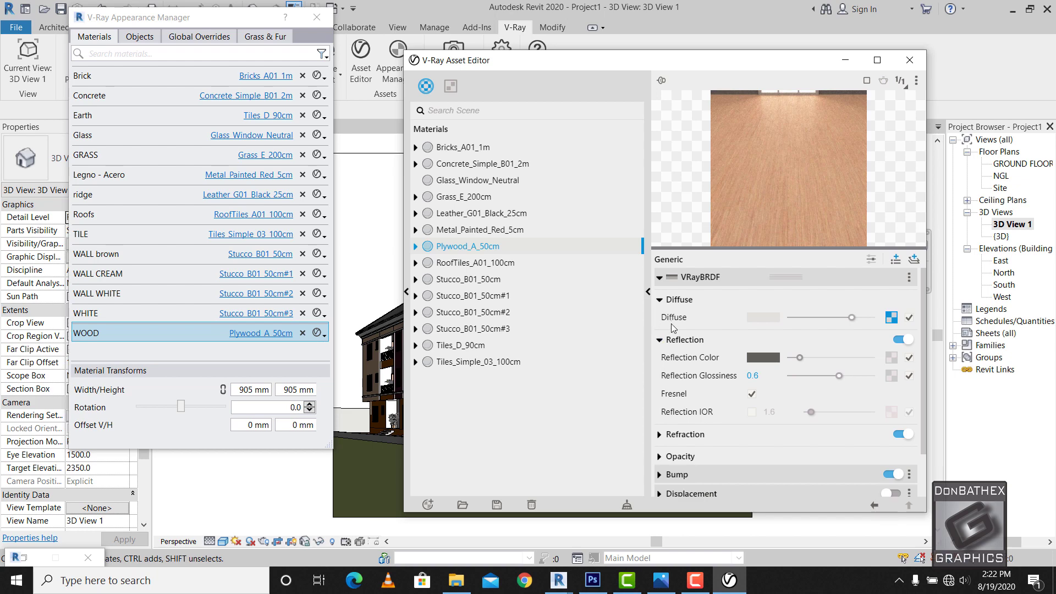
left_click(659, 340)
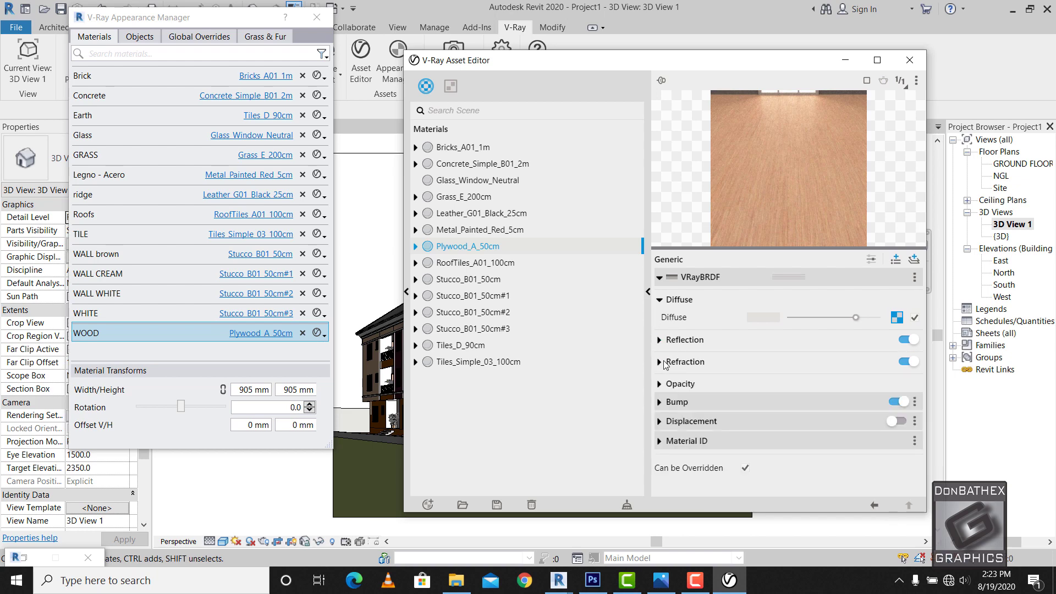
- Look over the refraction settings of Plywood_A_50cm and try bump amounts of 2 and 10 before setting the bump to 0.14
left_click(659, 363)
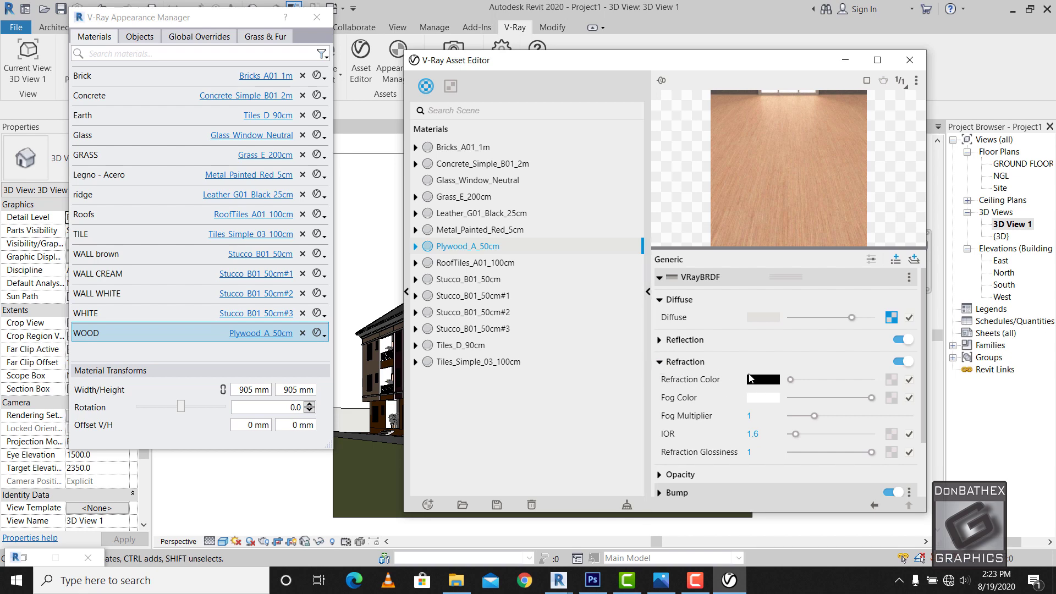
left_click(661, 363)
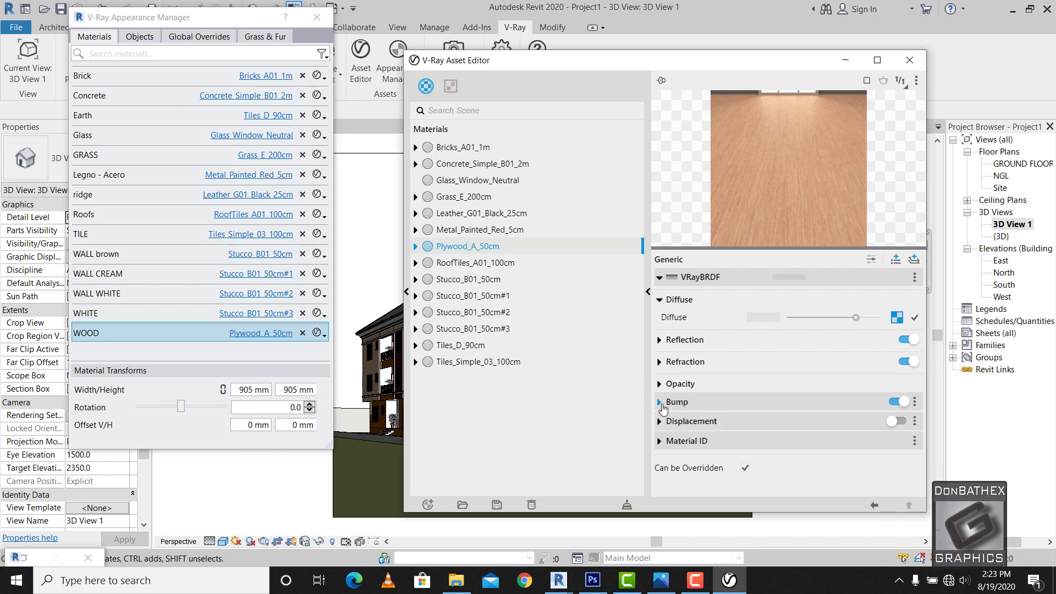
left_click(660, 402)
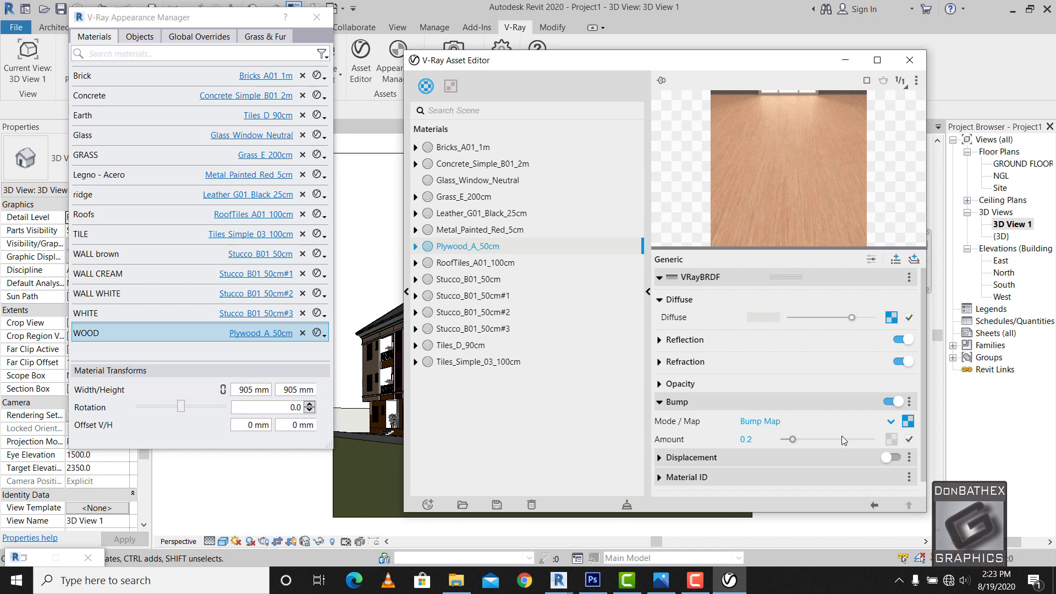
left_click_drag(850, 438, 874, 439)
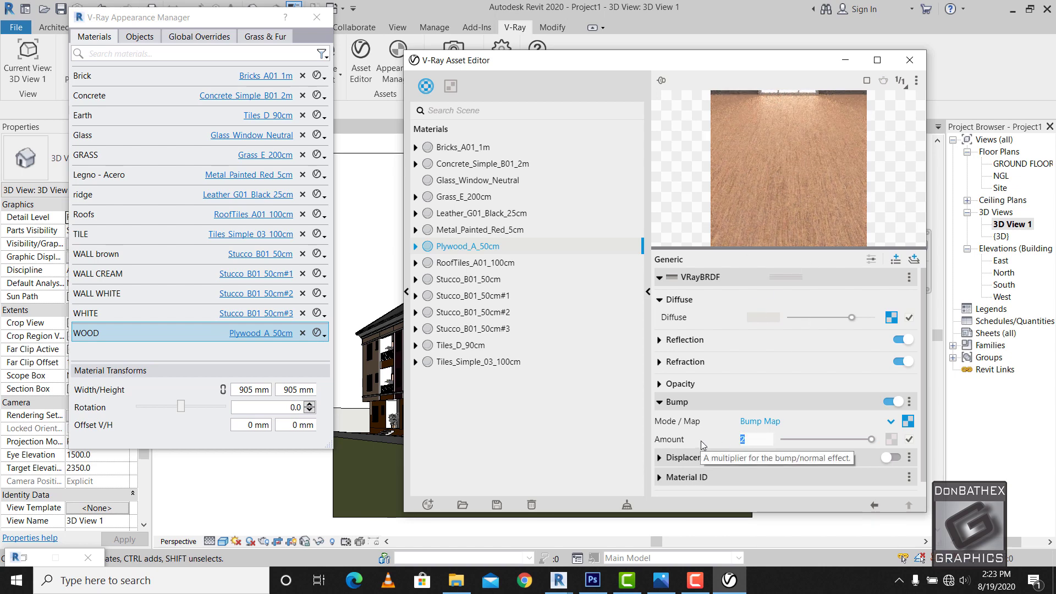
type("10")
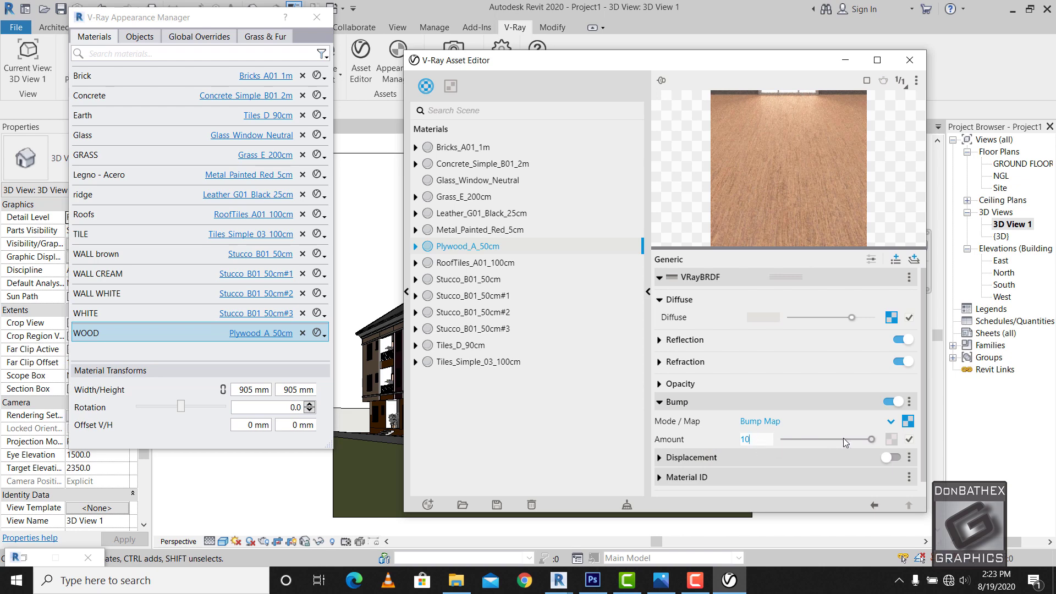
key("Return")
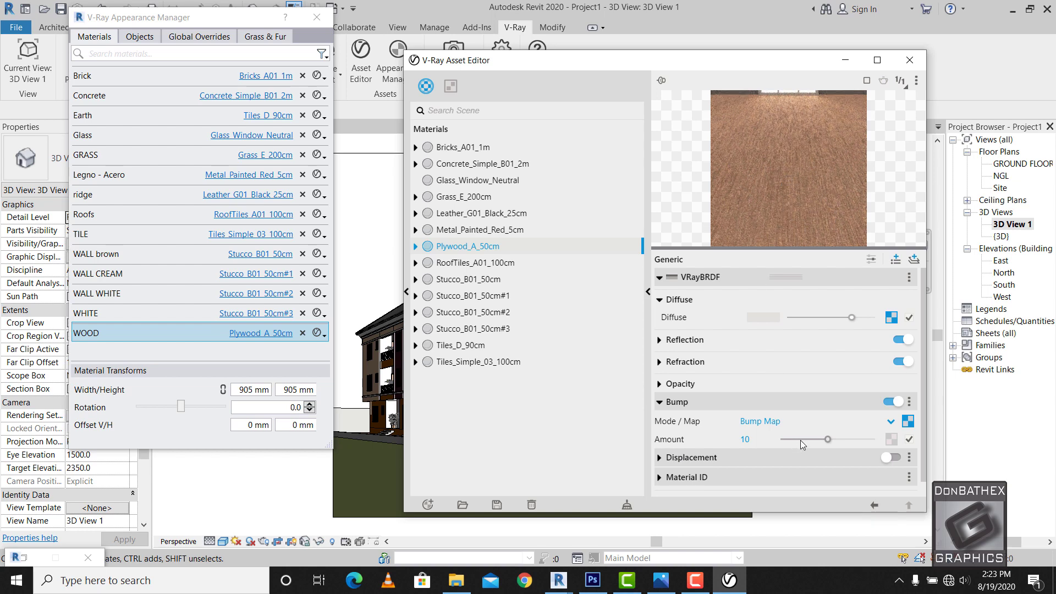
mouse_move(800, 439)
left_mouse_down()
mouse_move(775, 439)
mouse_move(784, 441)
left_mouse_up()
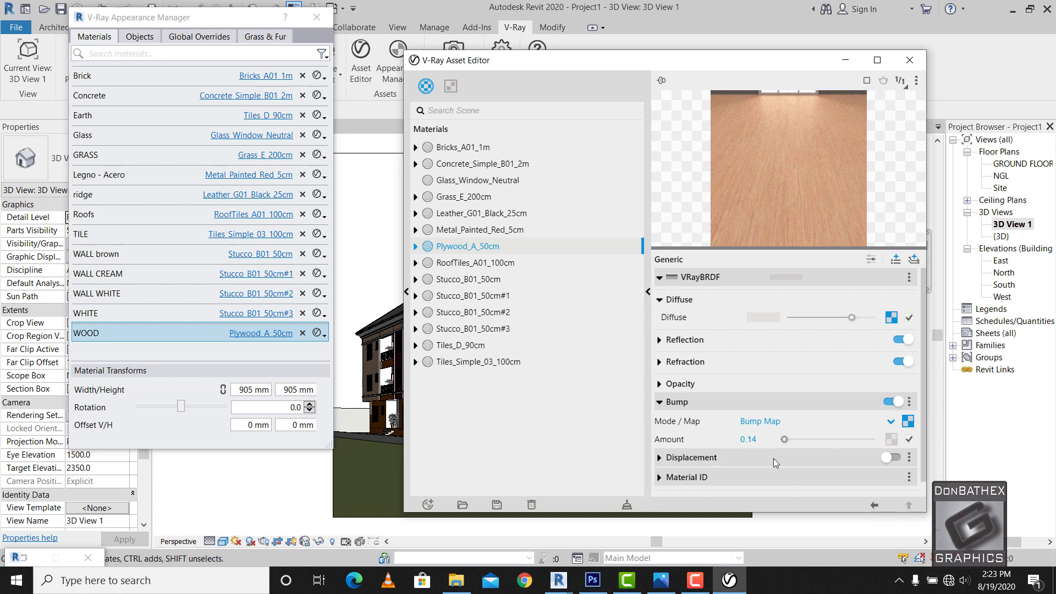
- Slightly darken the Color Gain of the Bitmap_Diff texture in Plywood_A_50cm to a light grey
left_click(910, 59)
left_click(254, 334)
left_click(416, 246)
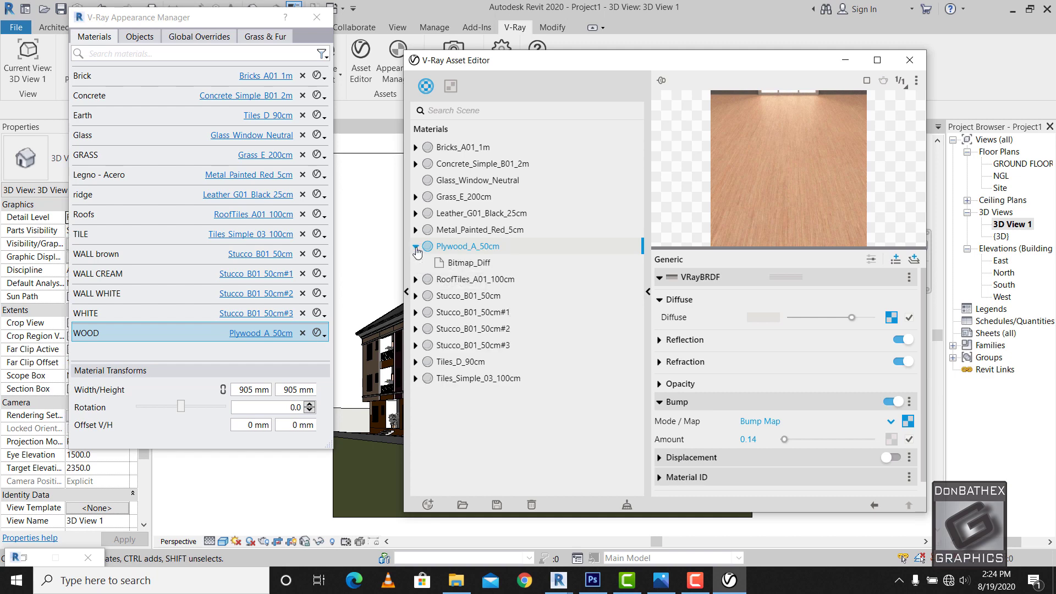
left_click(459, 269)
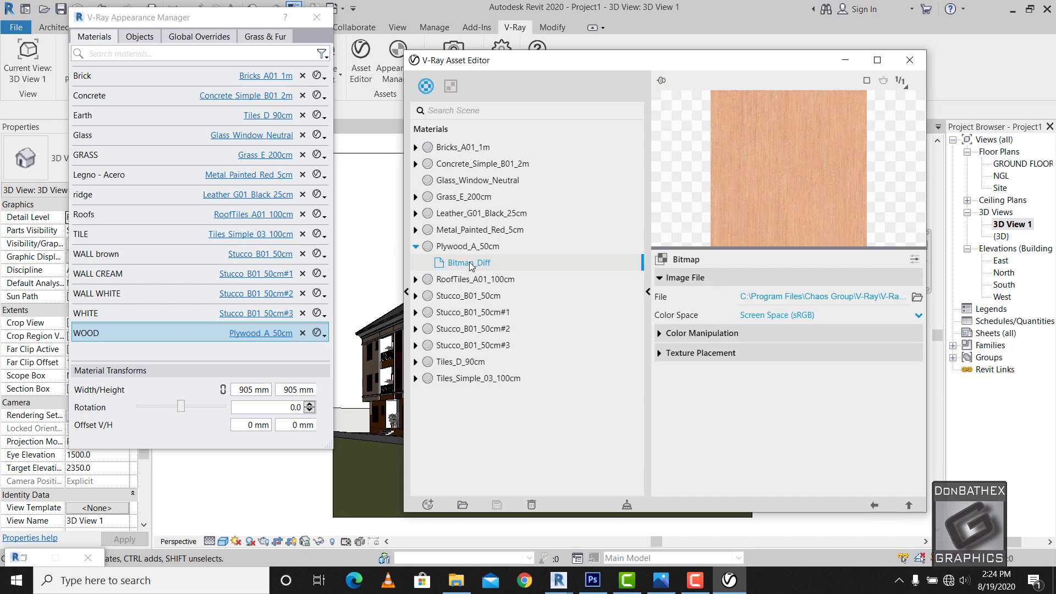
left_click(661, 334)
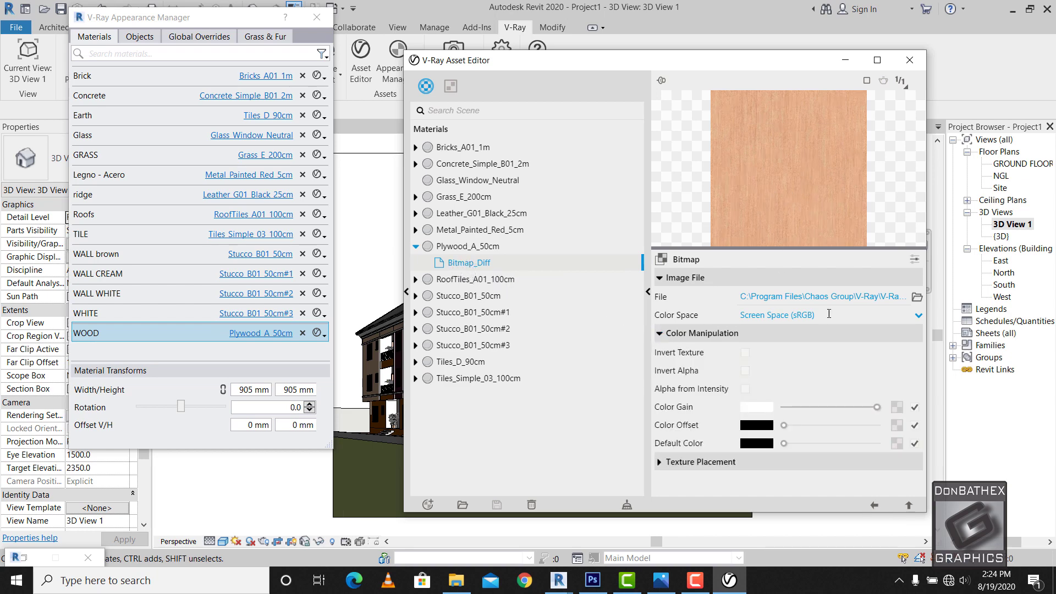
left_click(861, 407)
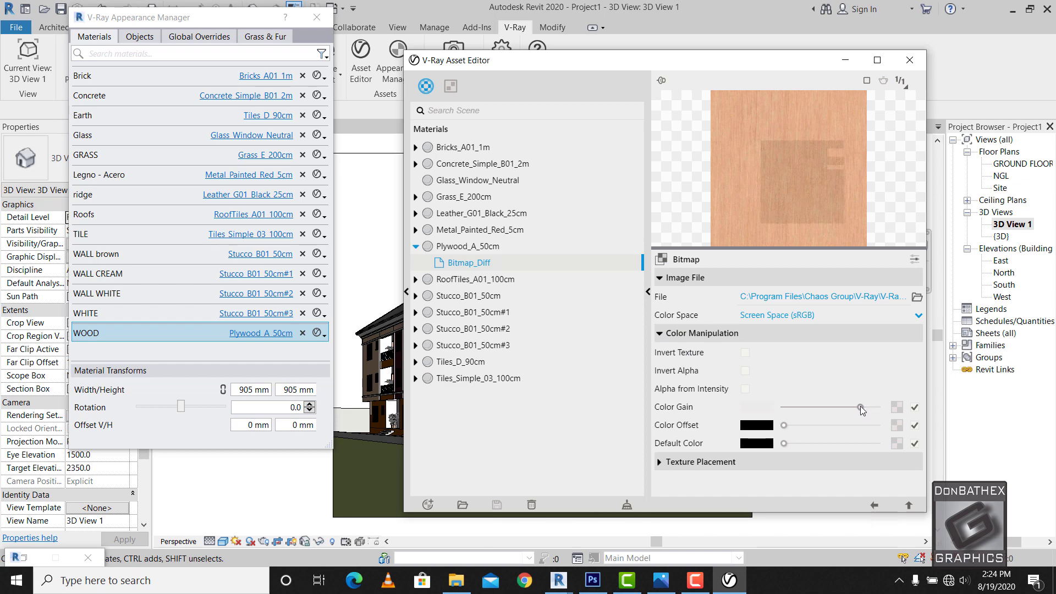
left_click_drag(856, 407, 854, 407)
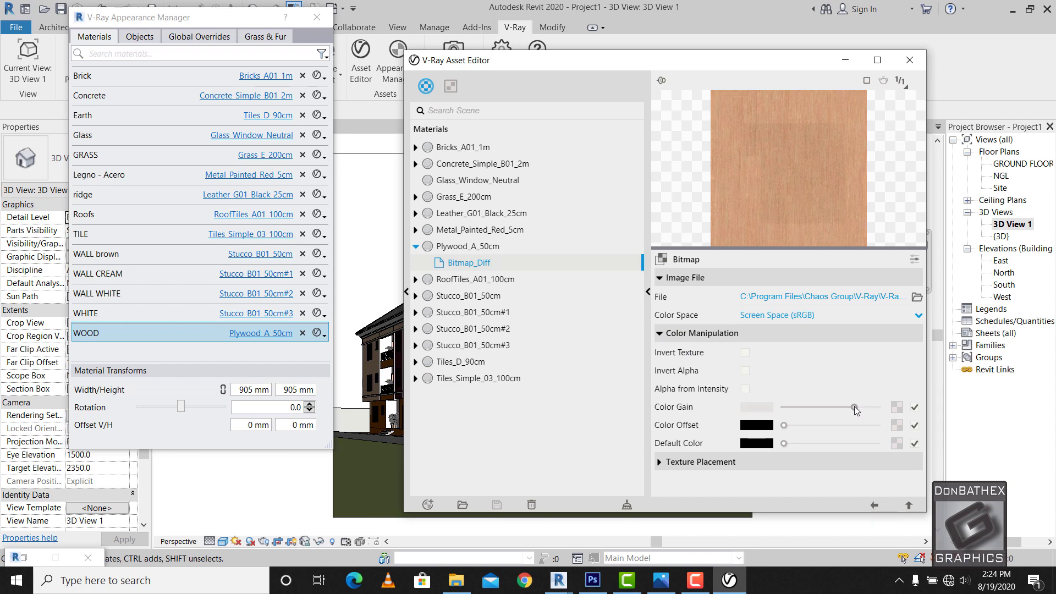
left_click(445, 247)
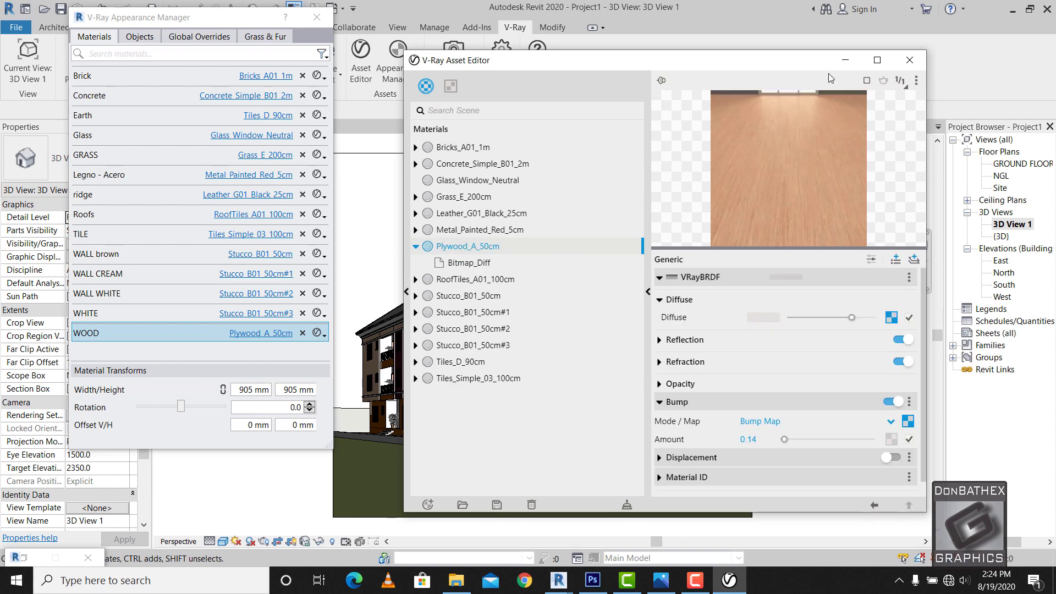
left_click(910, 61)
- Disable the diffuse texture of the WHITE material's Stucco_B01_50cm#3 and set its diffuse colour to pure white
left_click(164, 313)
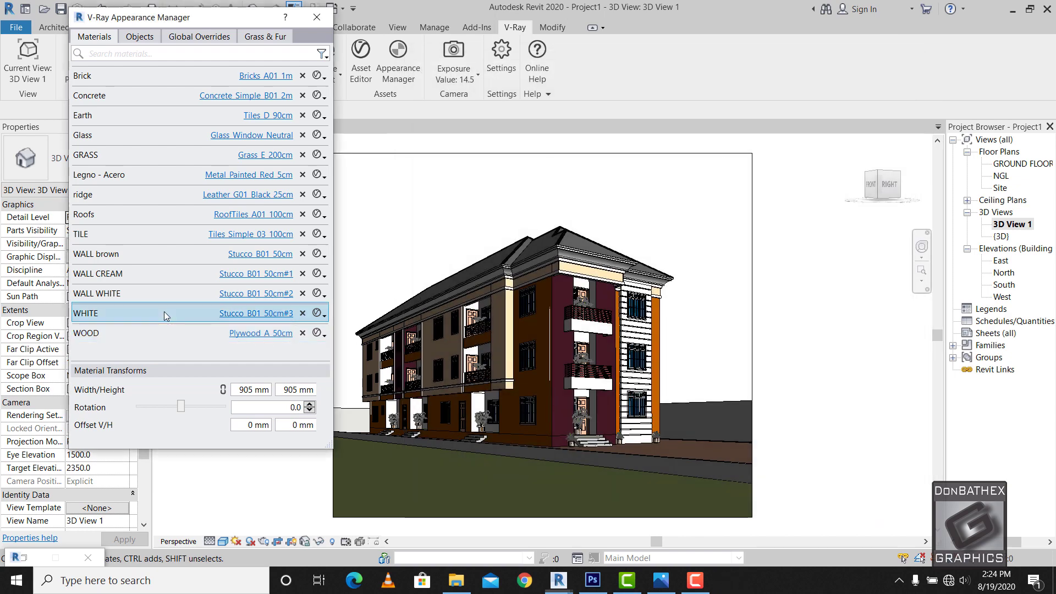
left_click(255, 313)
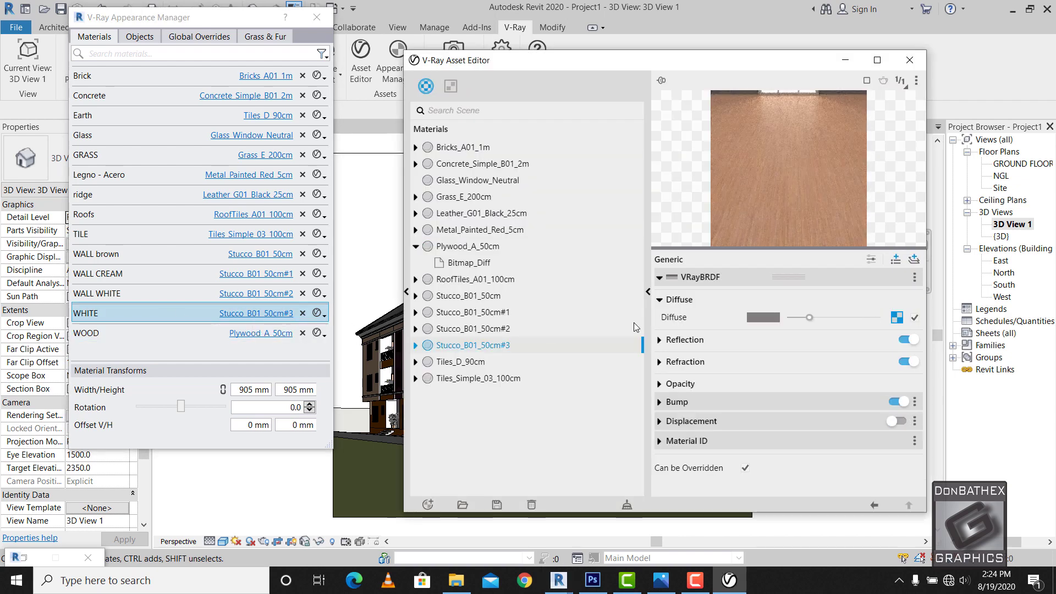
left_click_drag(807, 323, 854, 318)
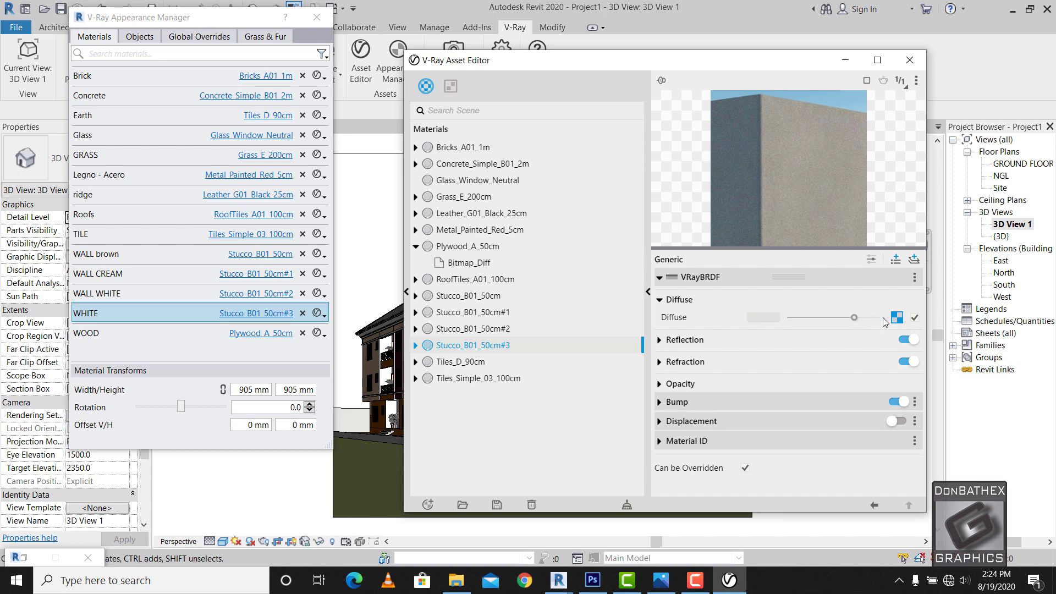
left_click(913, 318)
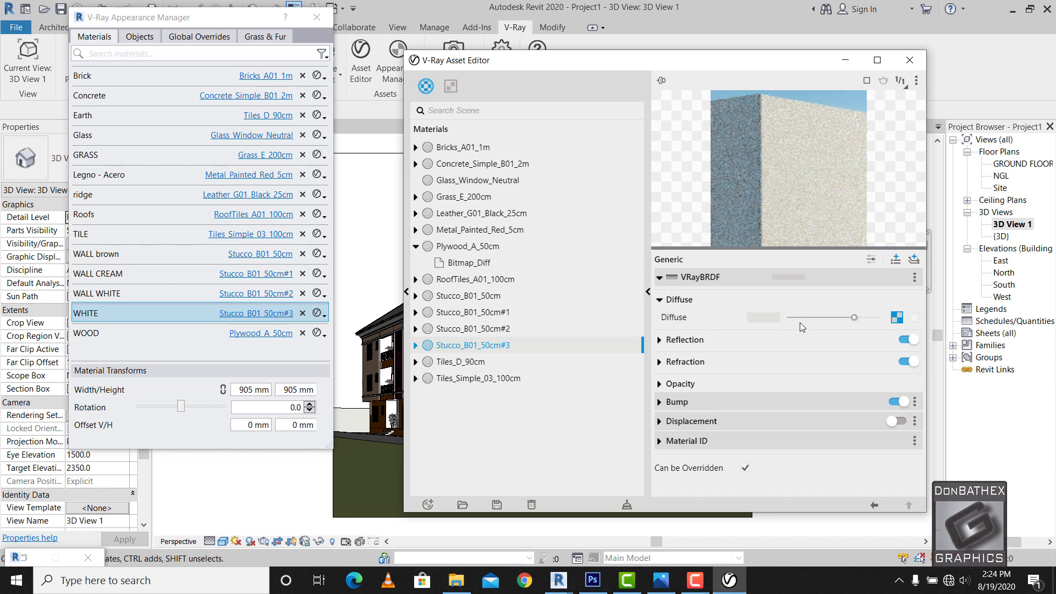
left_click(770, 318)
left_click_drag(312, 221, 300, 180)
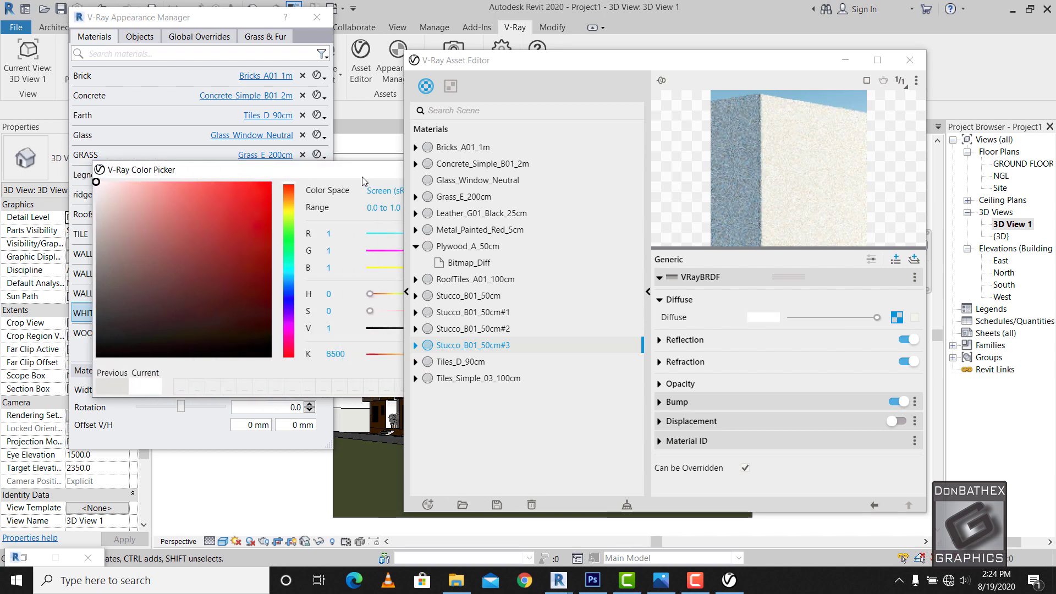
left_click(909, 60)
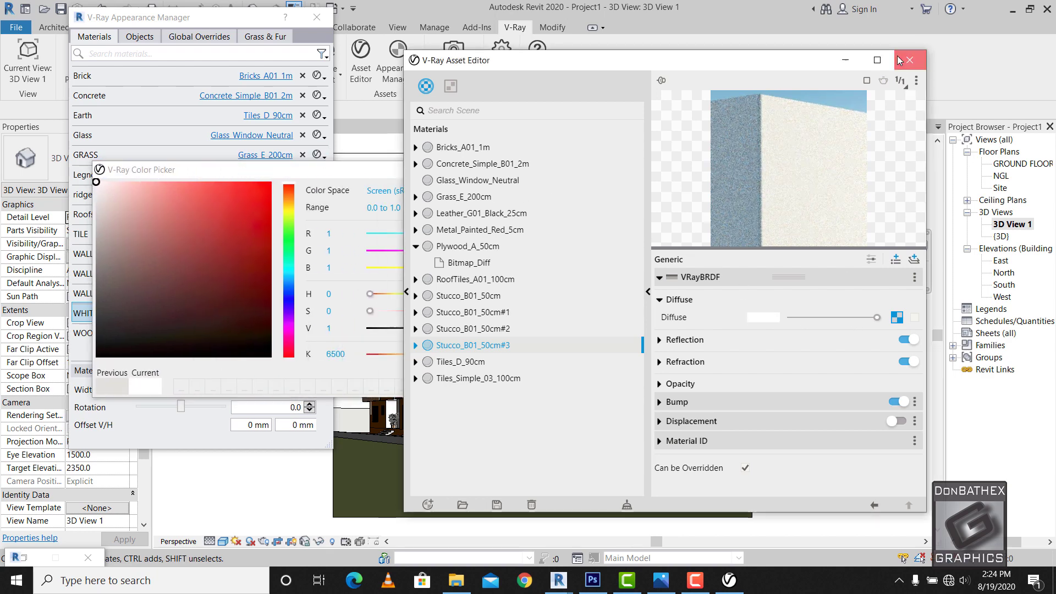
left_click(526, 170)
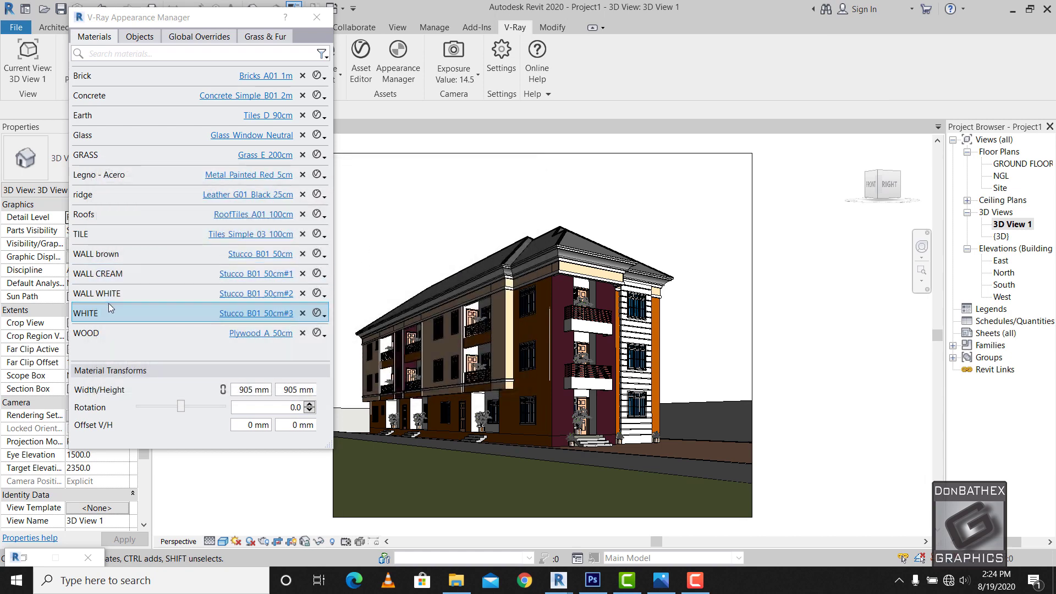
- Set the diffuse colour of the WALL WHITE material's Stucco_B01_50cm#2 to pure white and disable its diffuse texture
left_click(182, 300)
left_click(237, 295)
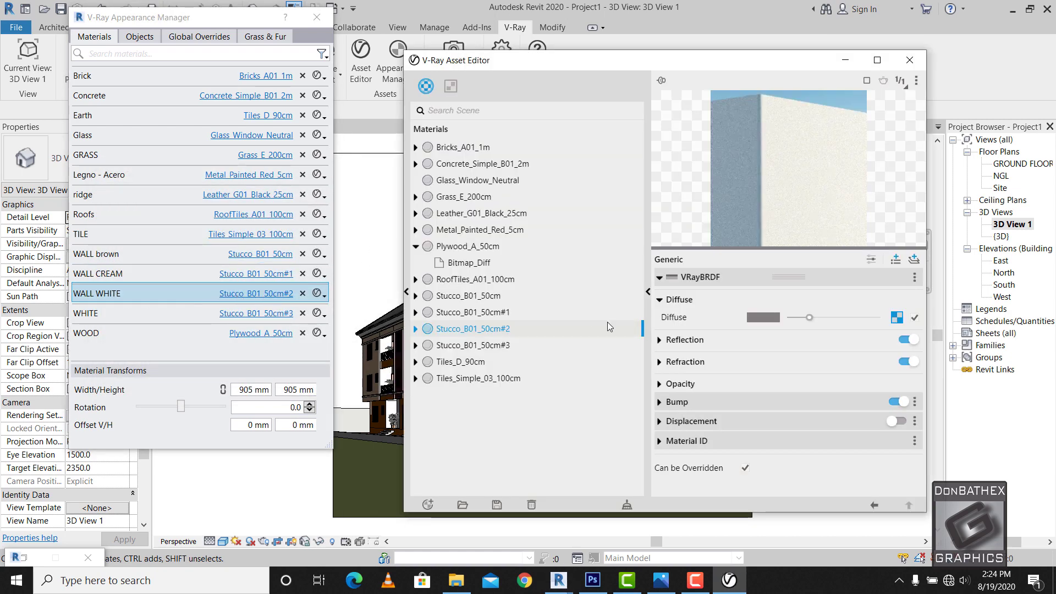
left_click(773, 315)
left_click_drag(174, 247, 95, 182)
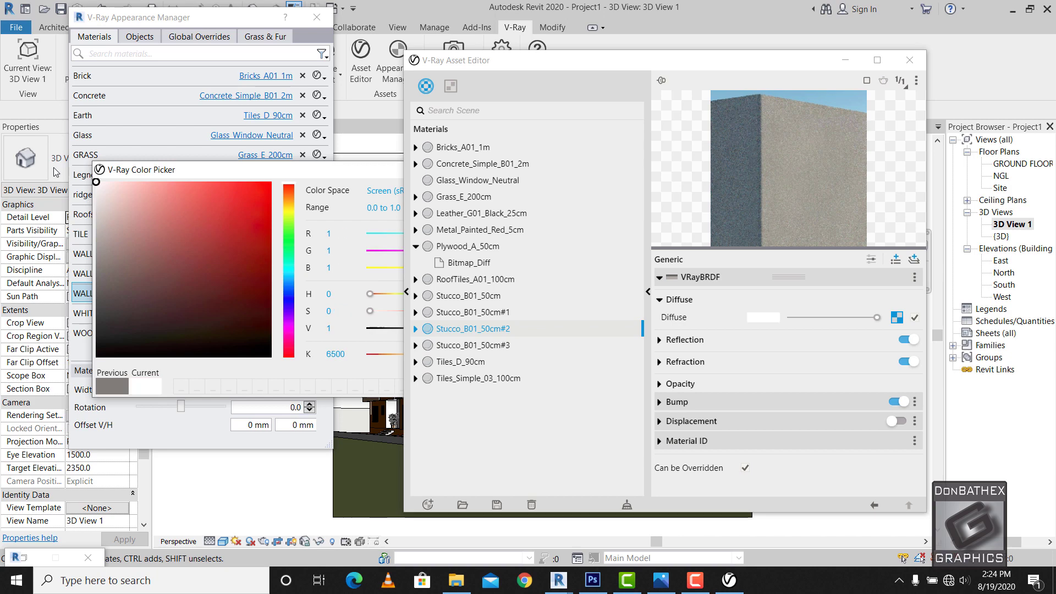
left_click(915, 317)
left_click(909, 60)
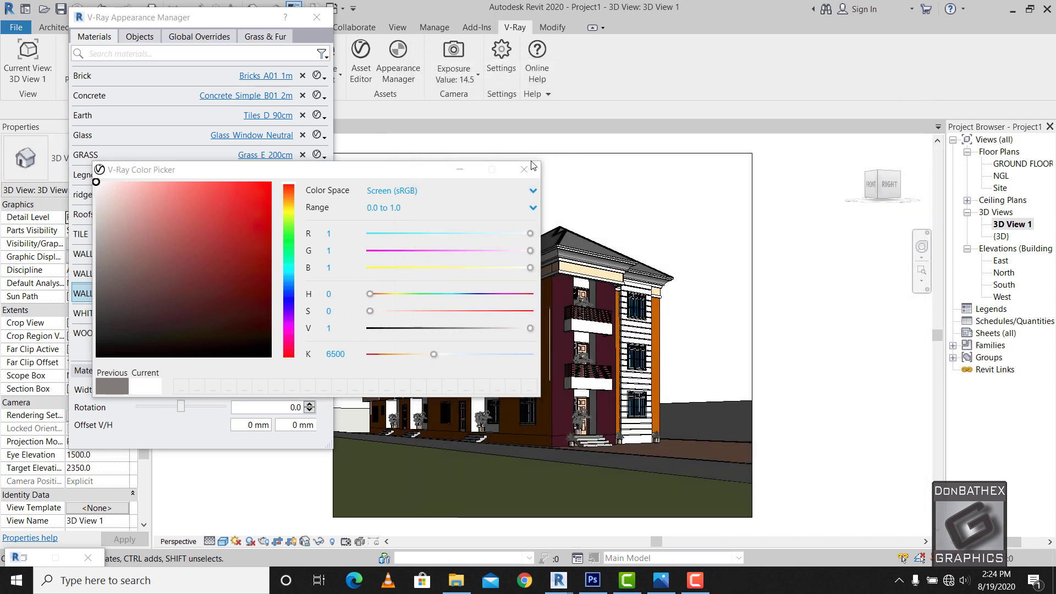
- Open the diffuse colour of the WALL CREAM material's Stucco_B01_50cm#1 for editing and arrange the editor and colour picker windows side by side
left_click(214, 279)
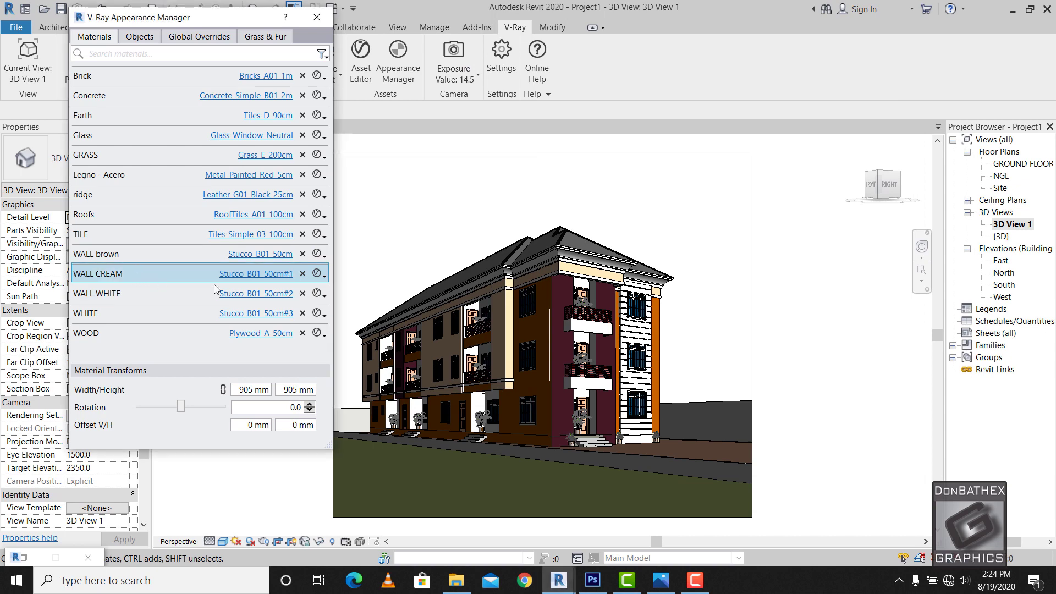
left_click(250, 275)
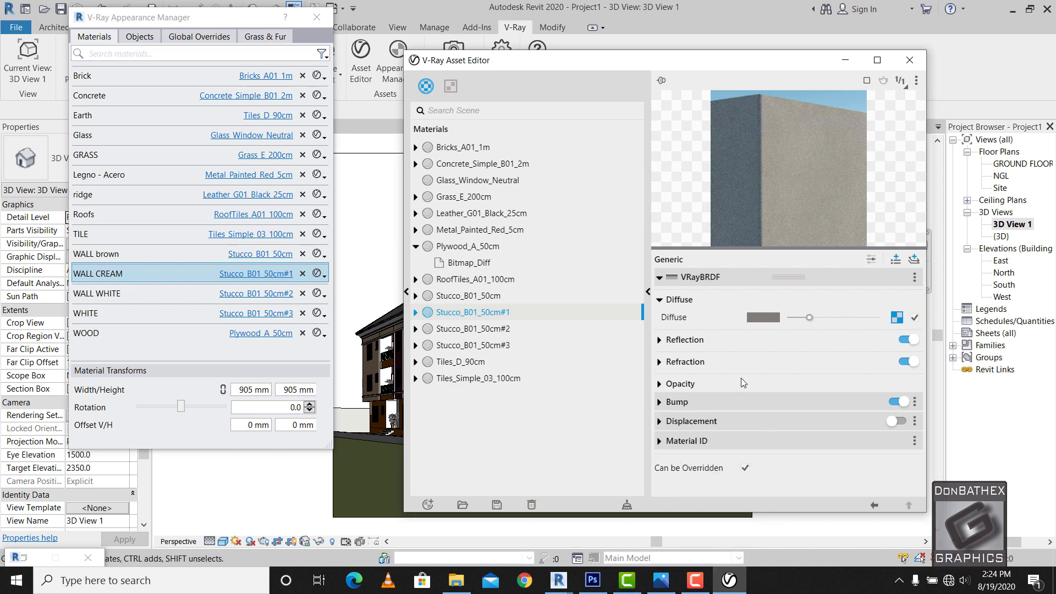
left_click(729, 583)
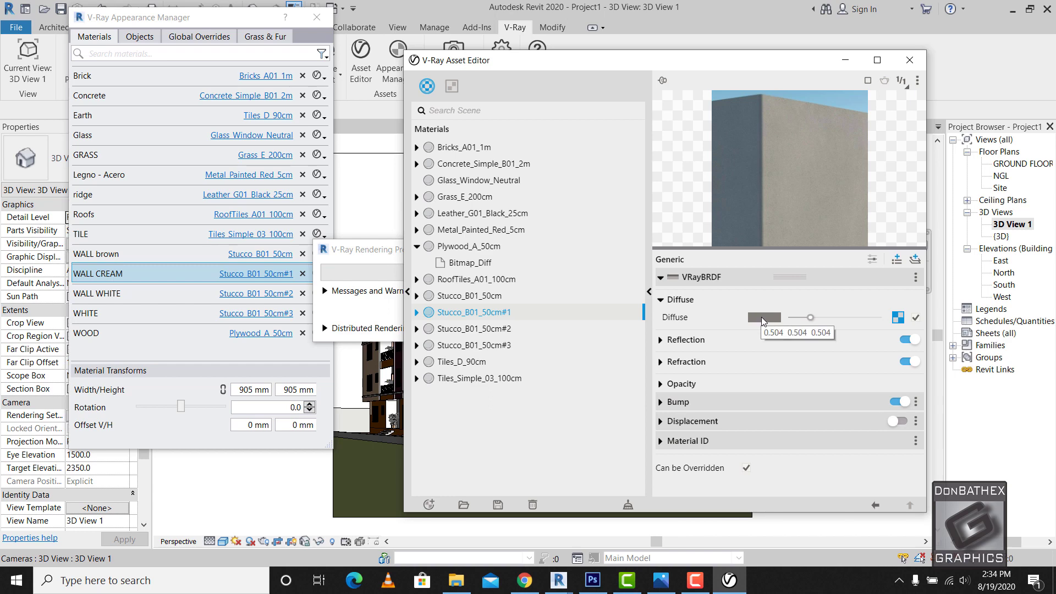
left_click(763, 317)
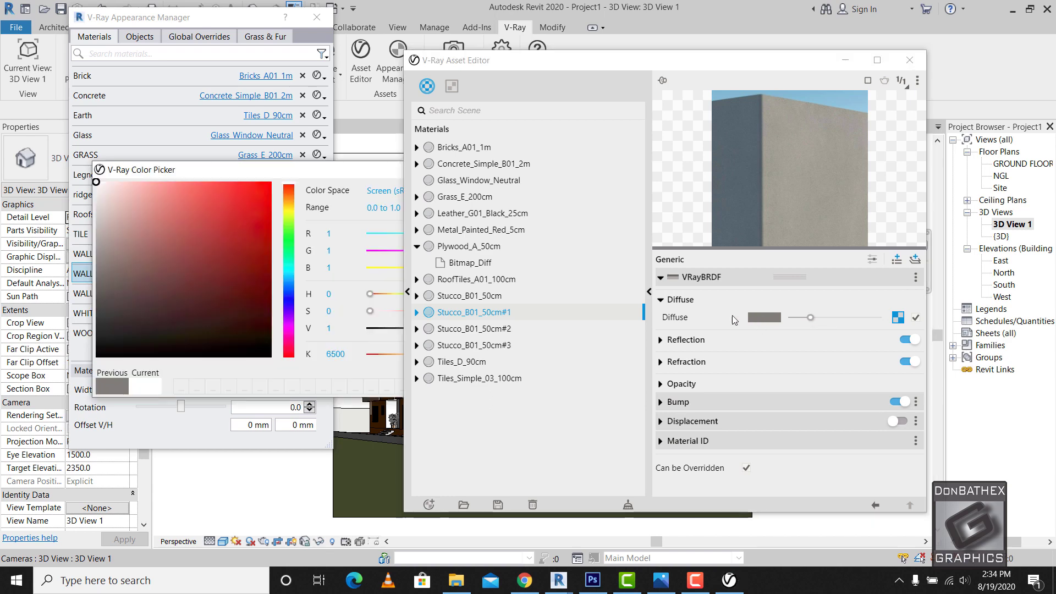
left_click_drag(497, 62, 611, 60)
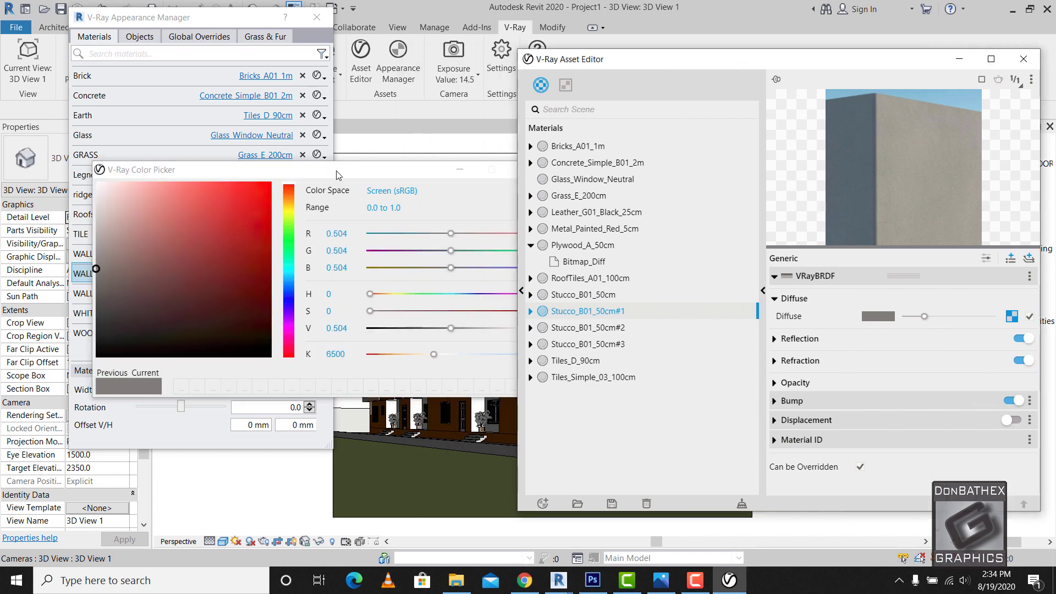
left_click_drag(381, 173, 334, 131)
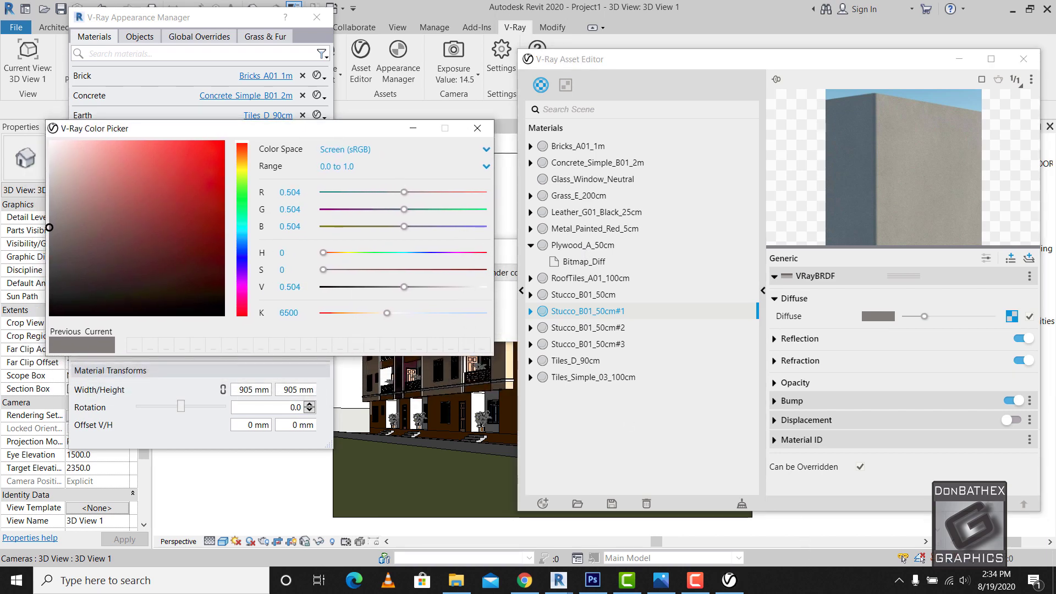
- Switch to Chrome, open a new tab and minimise the V-Ray Asset Editor covering it
left_click(524, 580)
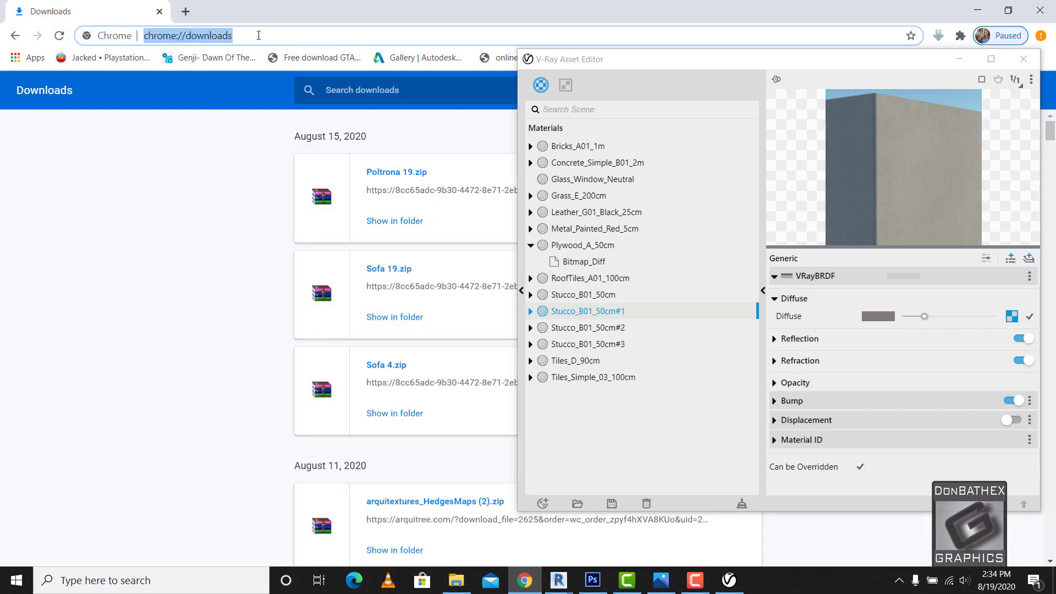
left_click(240, 37)
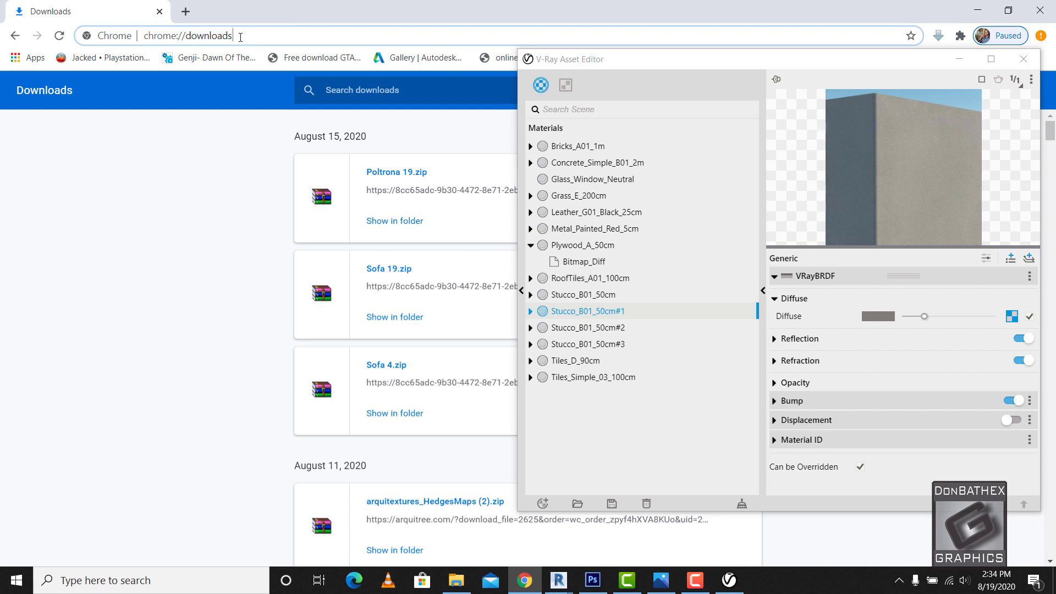
left_click(186, 12)
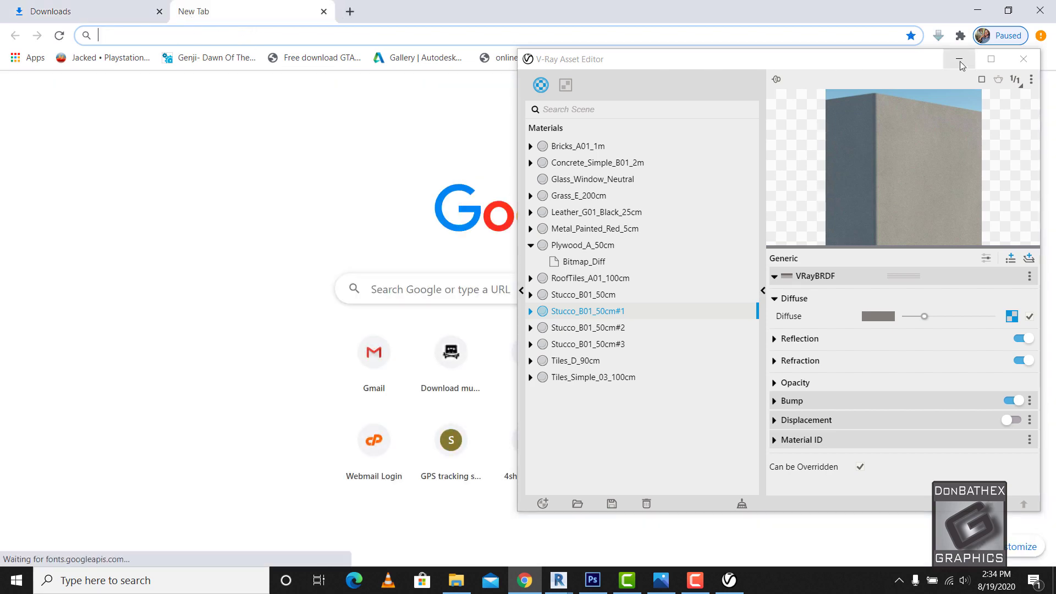
left_click(959, 59)
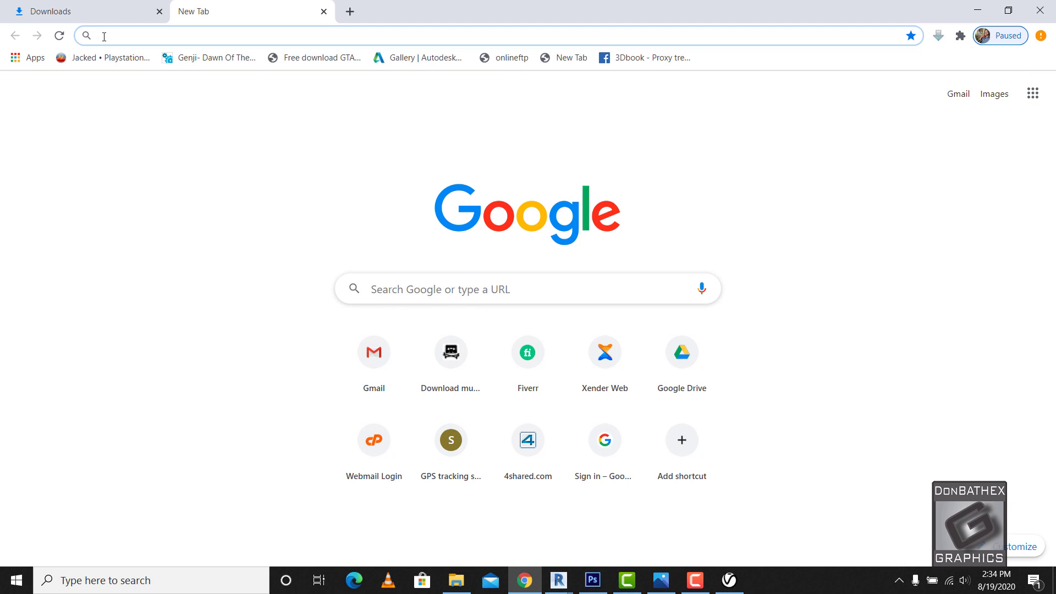
- Search the web for "CREAM PAINTS RGB VALUE" and read the cream colour code on the encycolorpedia.com page
type("CRE")
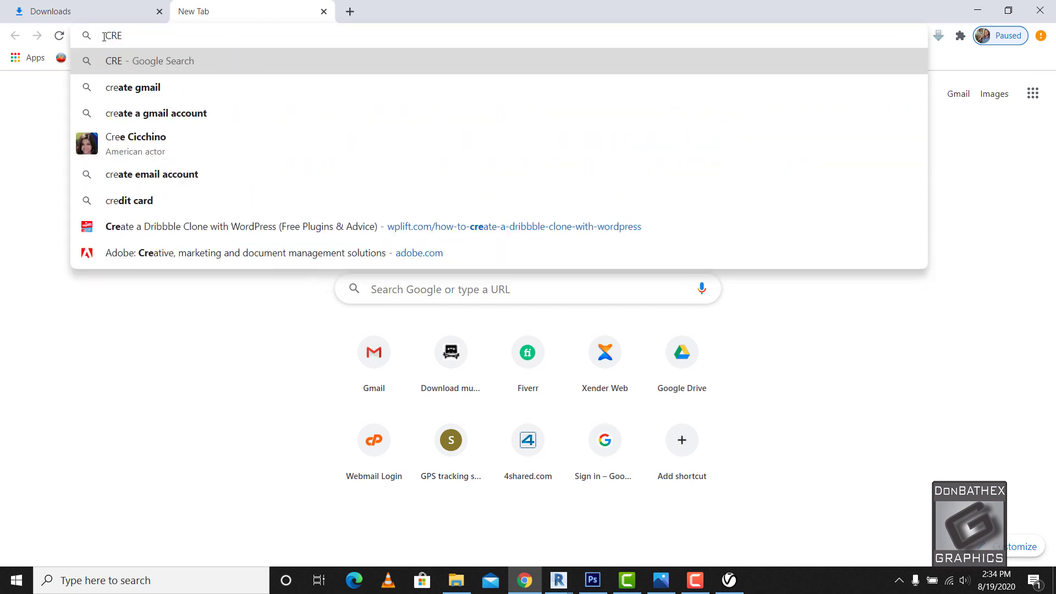
type("AM O")
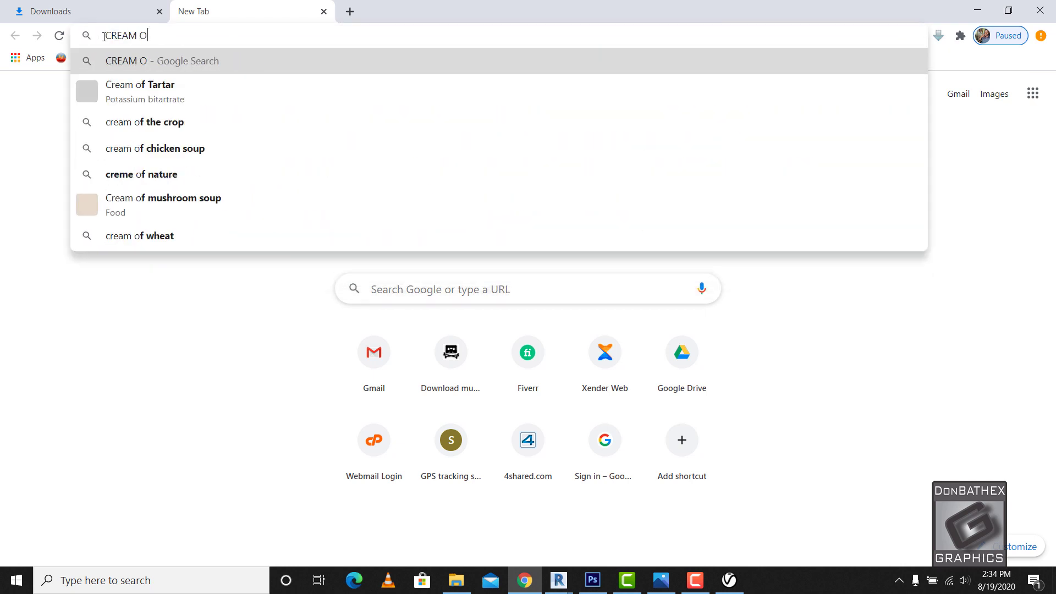
key("BackSpace")
type("PAINTS")
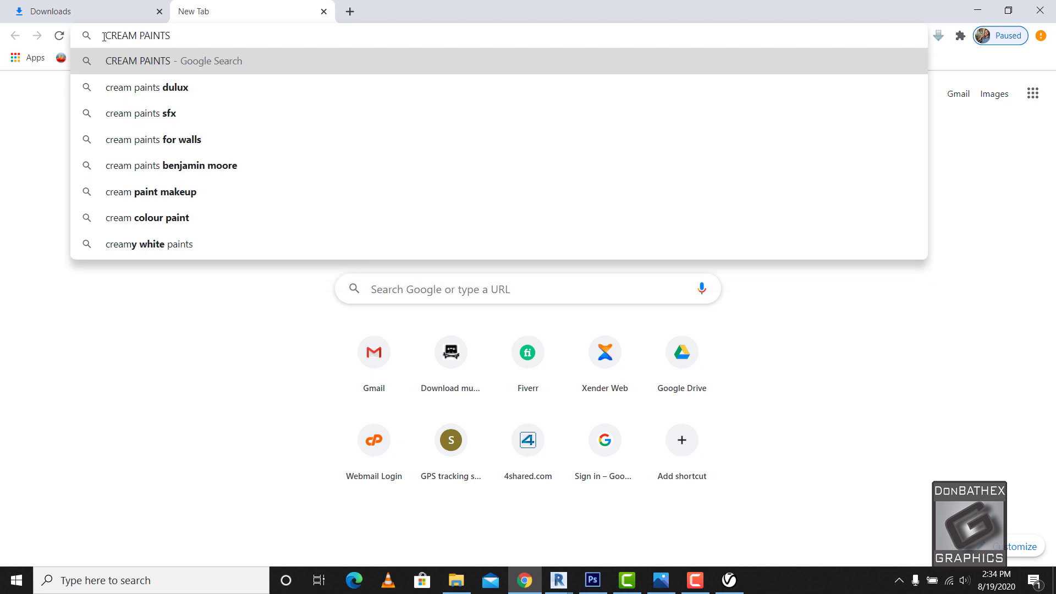
type(" RGB VA")
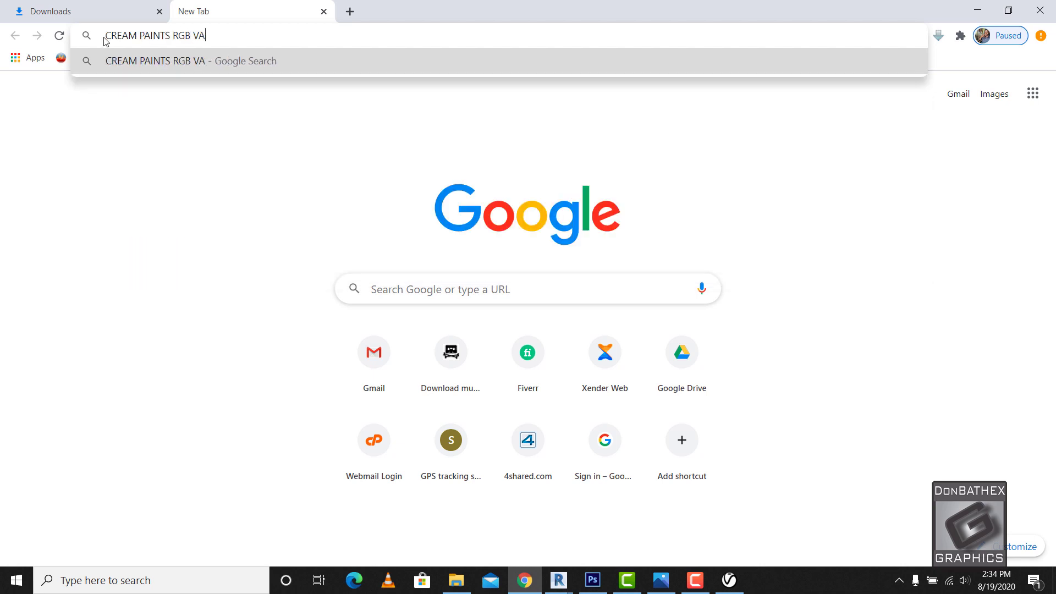
type("LUE")
key("Return")
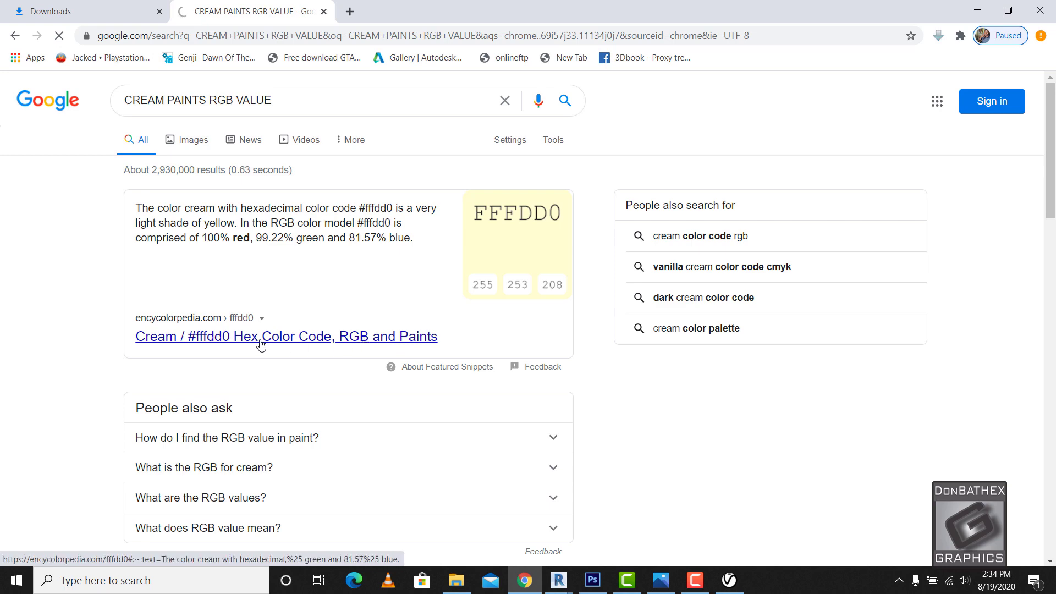
left_click(371, 338)
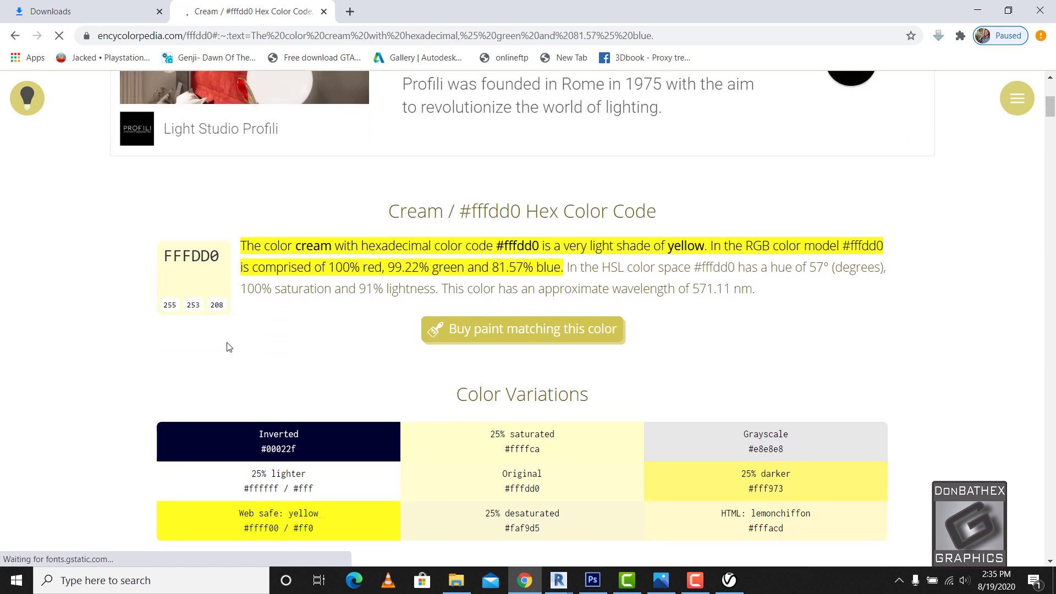
scroll(229, 347, "down", 1)
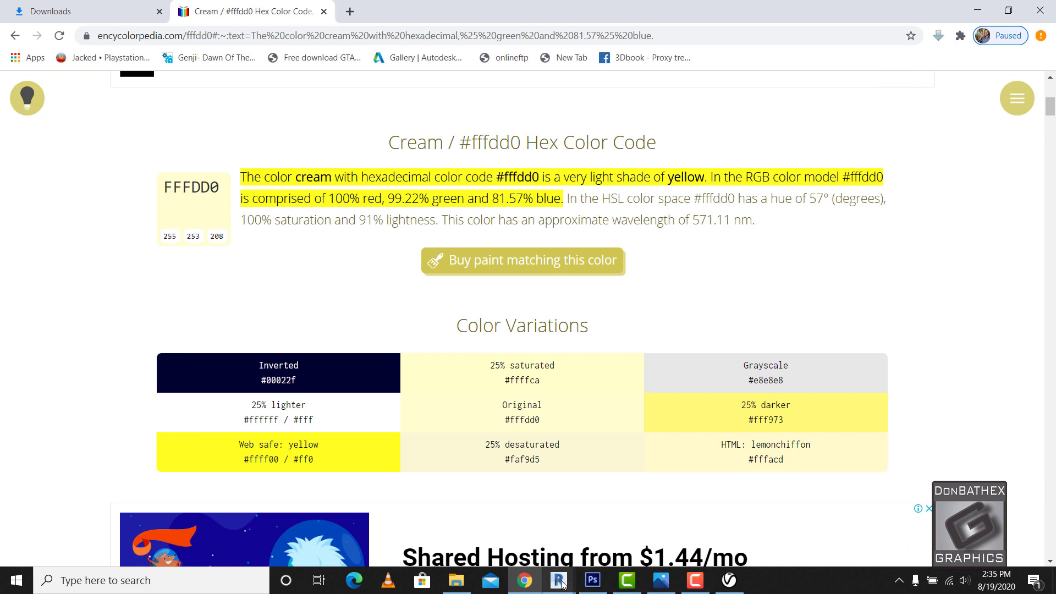
- Return to Revit, restore the V-Ray Asset Editor and set the colour picker's range to 0 to 255 for Stucco_B01_50cm#1's diffuse colour
mouse_move(561, 584)
left_click(567, 528)
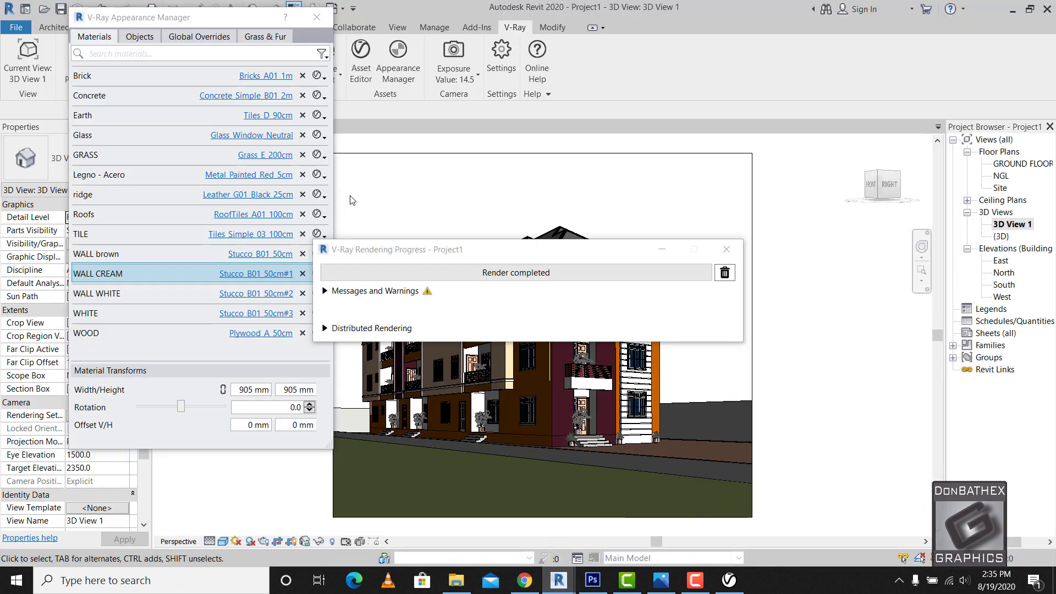
left_click(729, 580)
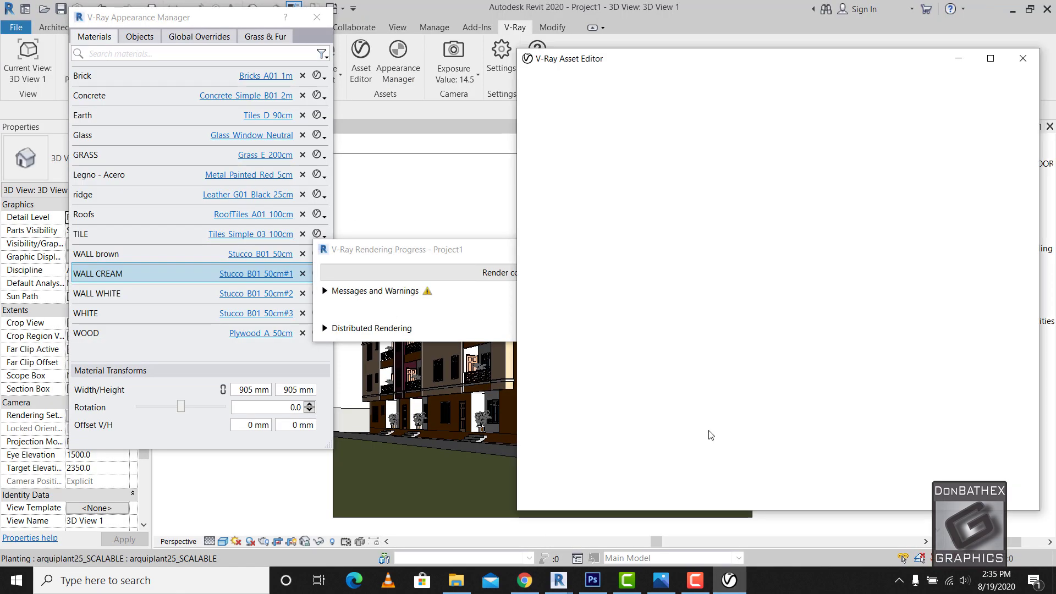
left_click(868, 318)
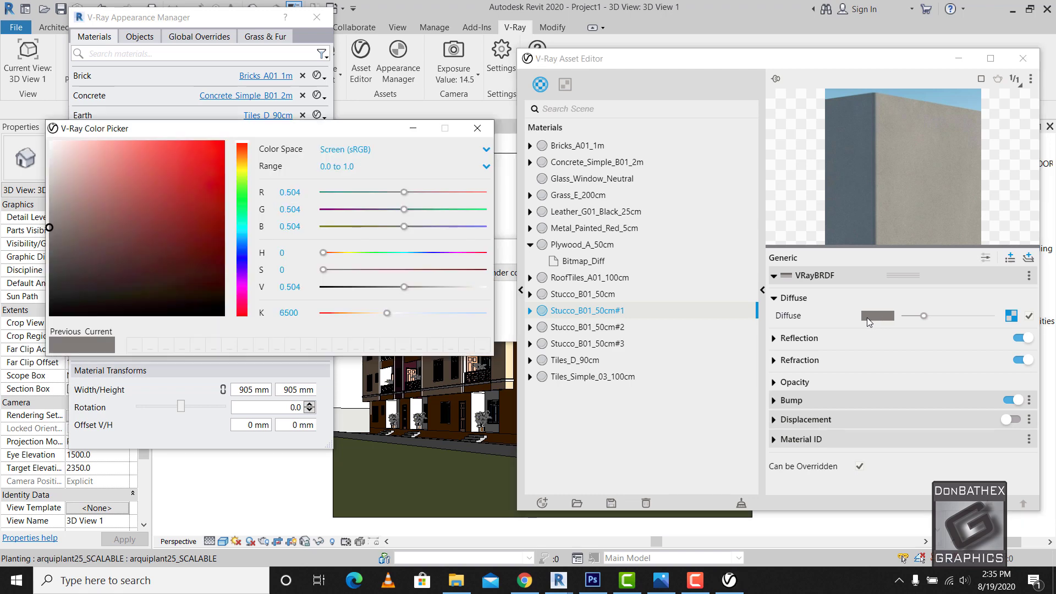
left_click(330, 171)
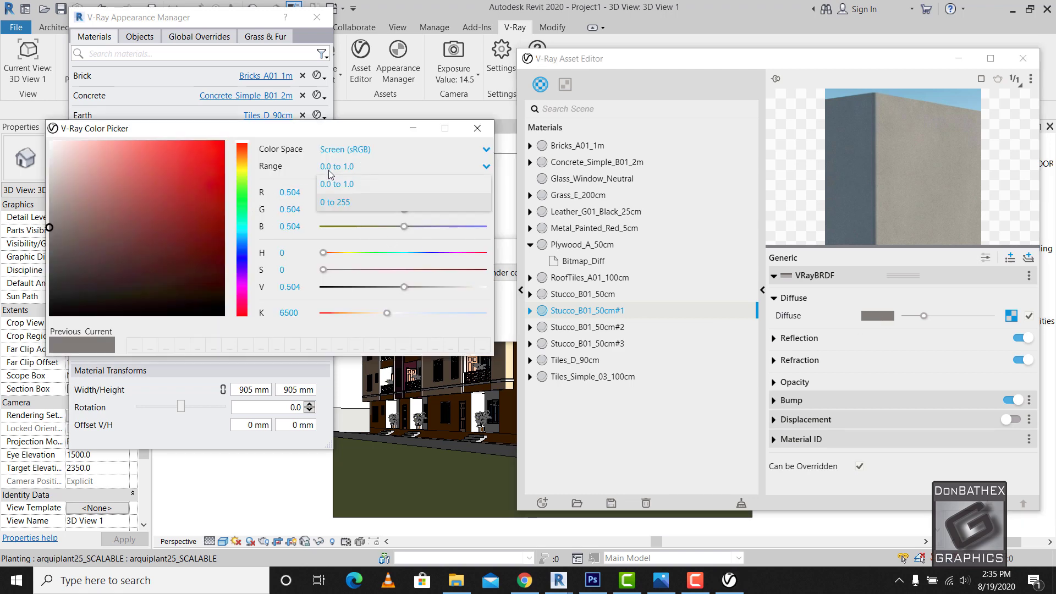
left_click(334, 202)
- Set the diffuse colour of Stucco_B01_50cm#1 to cream with RGB 255, 253, 208
left_click(261, 192)
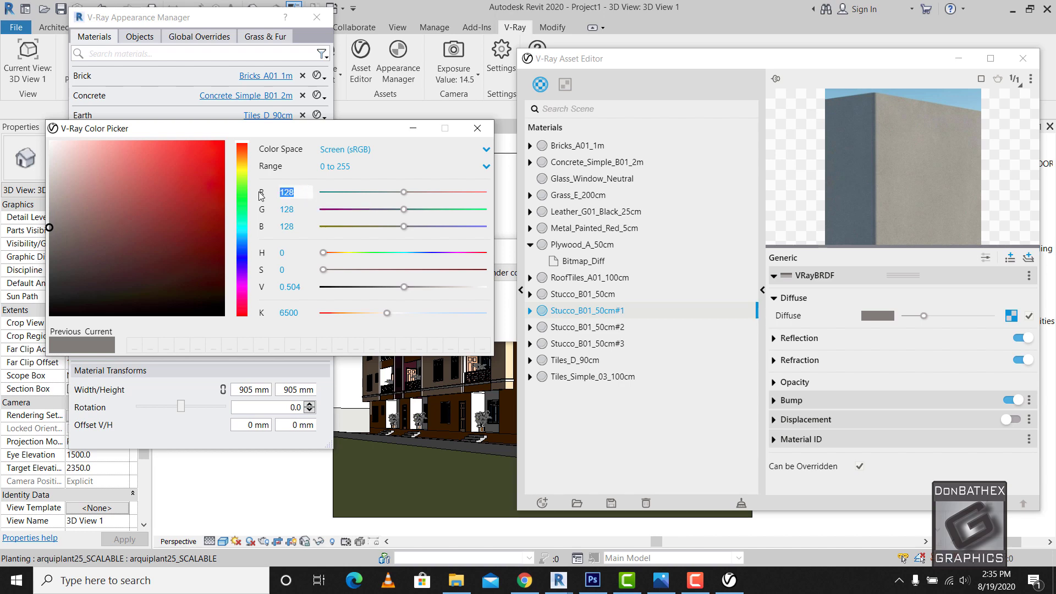
type("255")
left_click(294, 209)
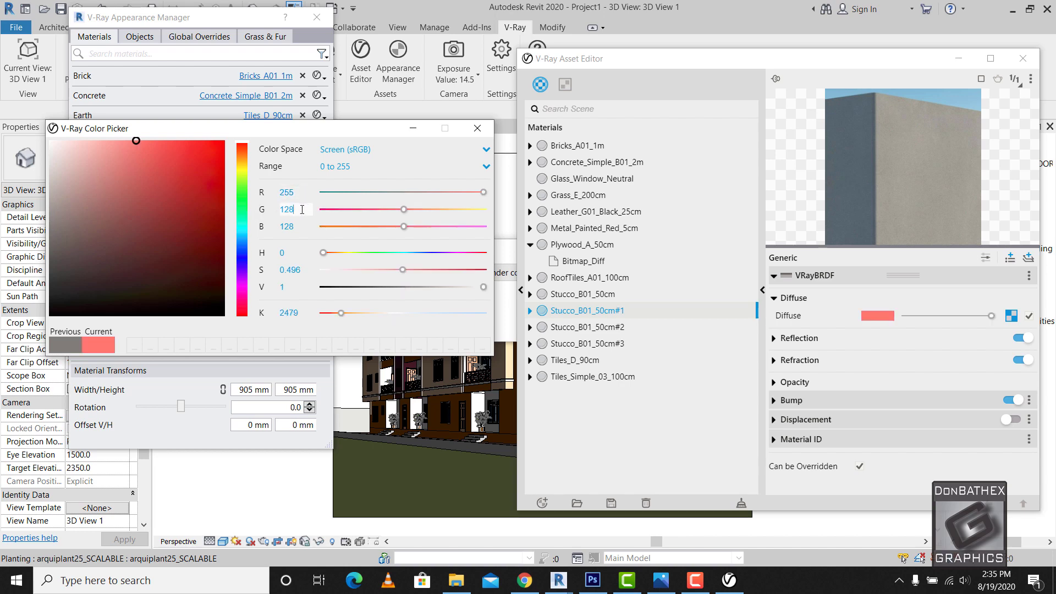
left_click(261, 214)
type("253")
left_click(286, 224)
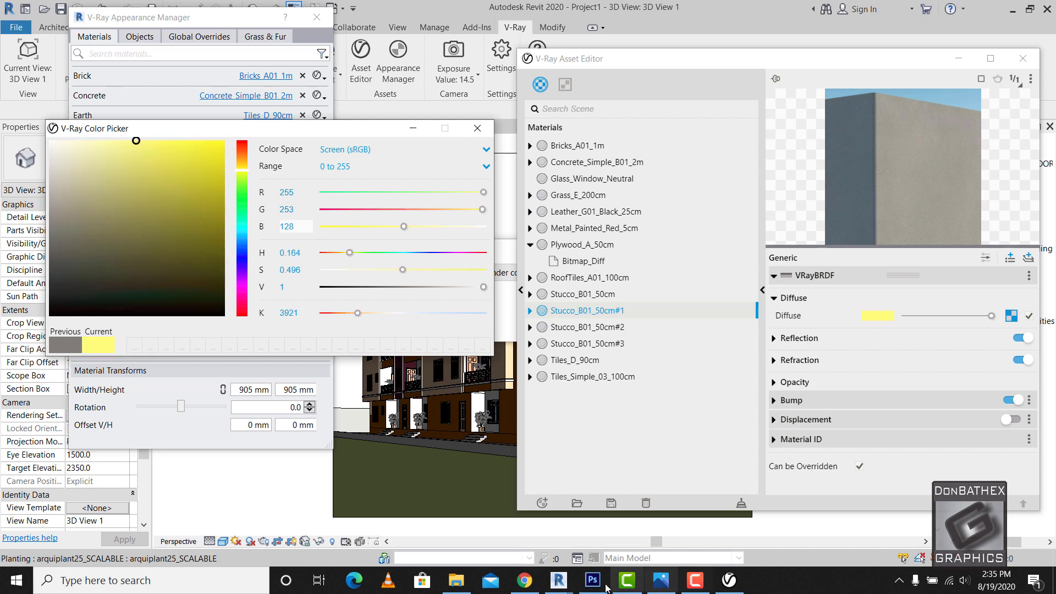
mouse_move(525, 582)
mouse_move(531, 549)
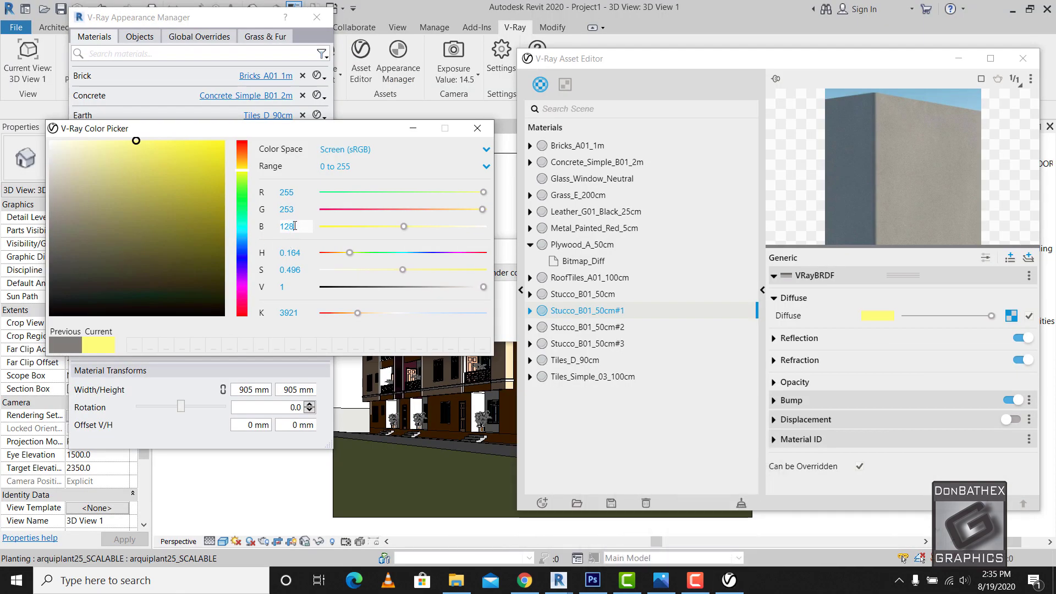
left_click_drag(294, 225, 246, 231)
type("208")
left_click(286, 212)
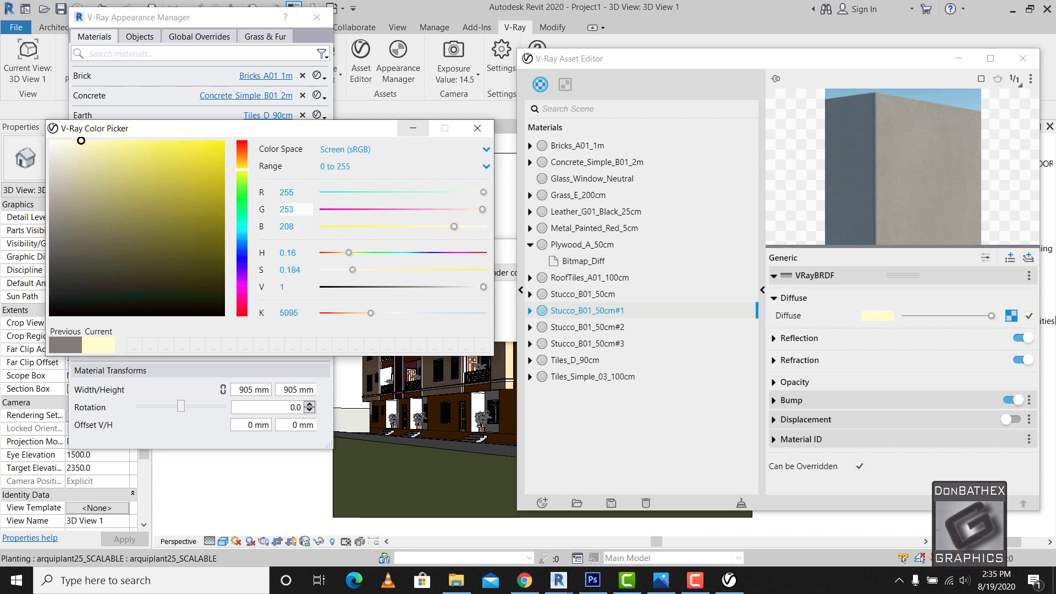
- Disable the diffuse texture of Stucco_B01_50cm#1, darken its cream diffuse colour slightly to RGB 245, 243, 200, and close the editor and colour picker
left_click_drag(991, 316, 1026, 314)
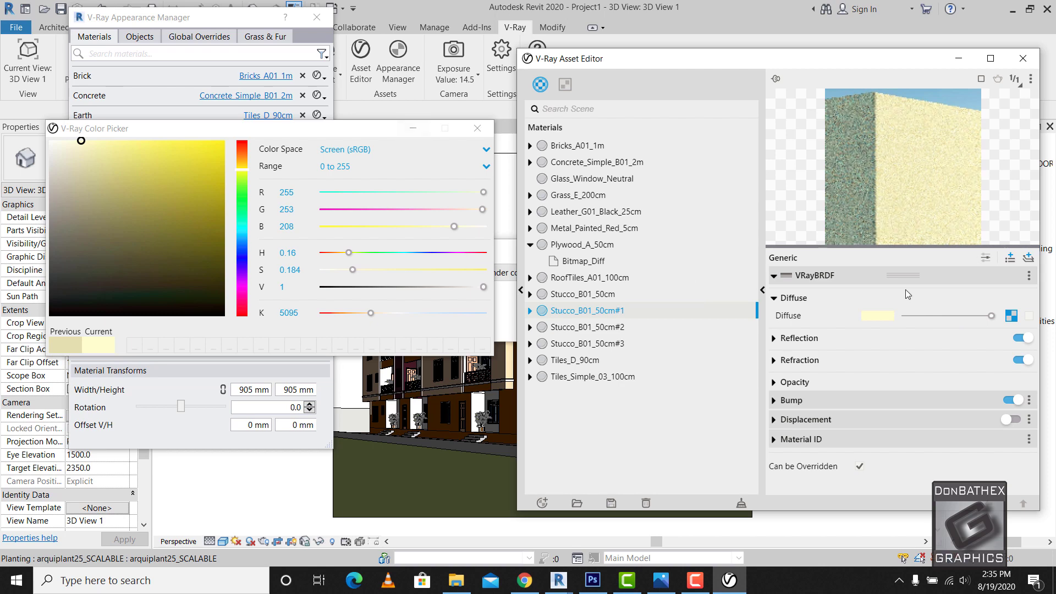
left_click(981, 315)
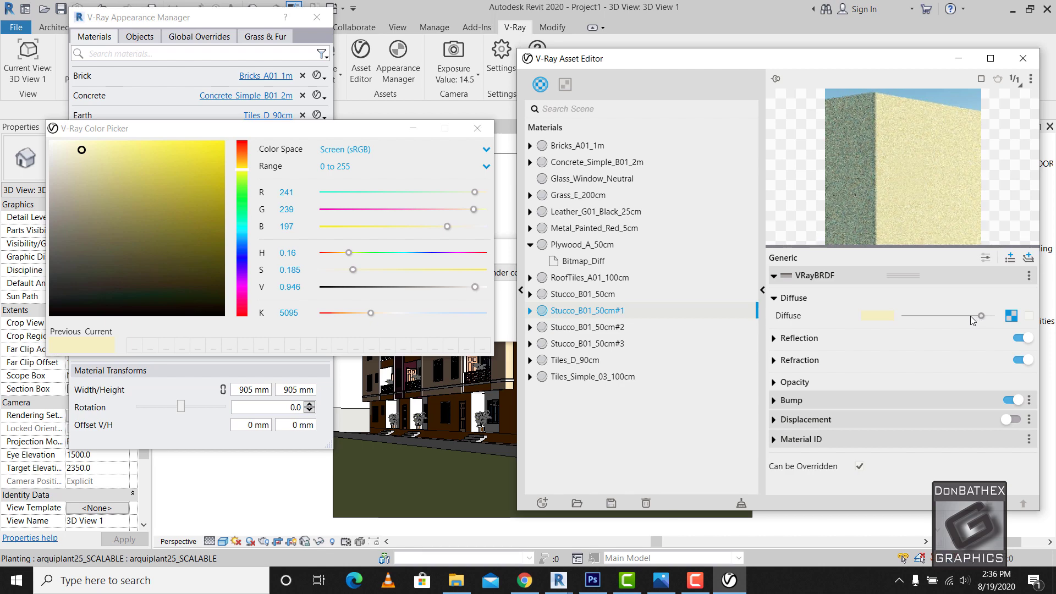
left_click(970, 315)
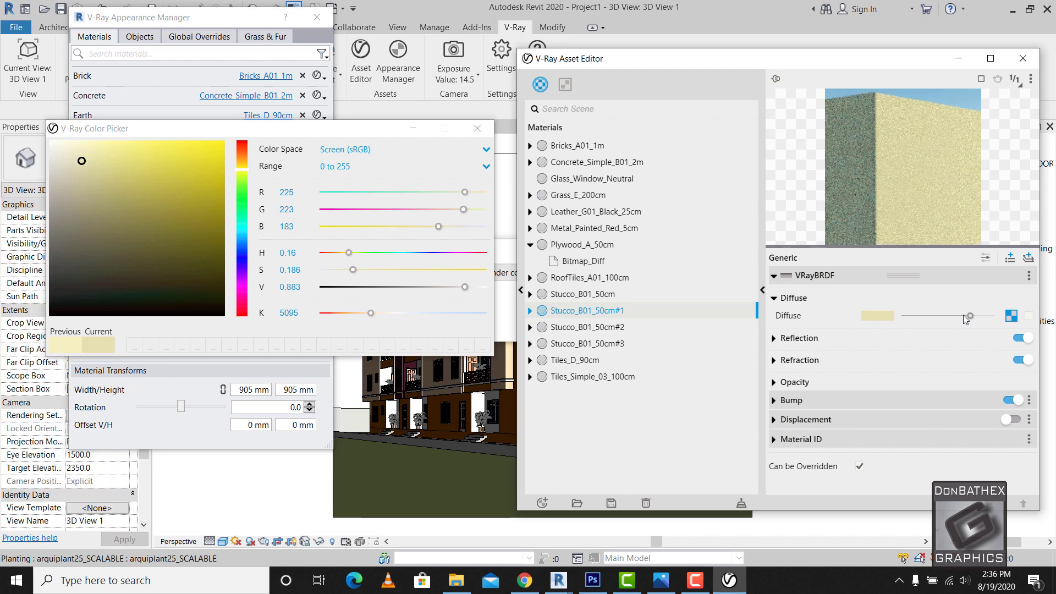
left_click(962, 316)
left_click_drag(962, 316, 985, 316)
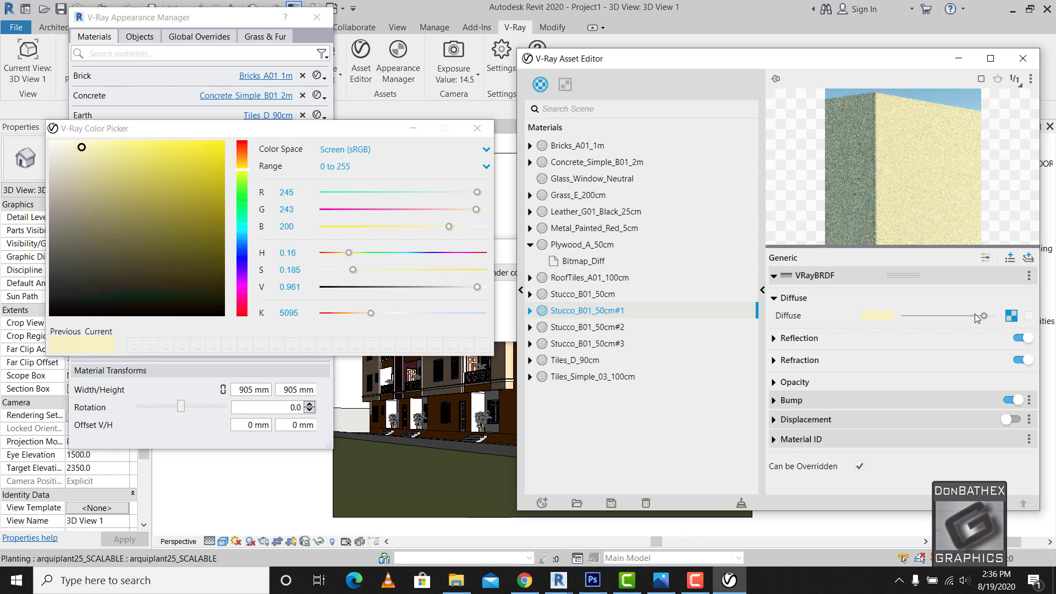
left_click(1022, 61)
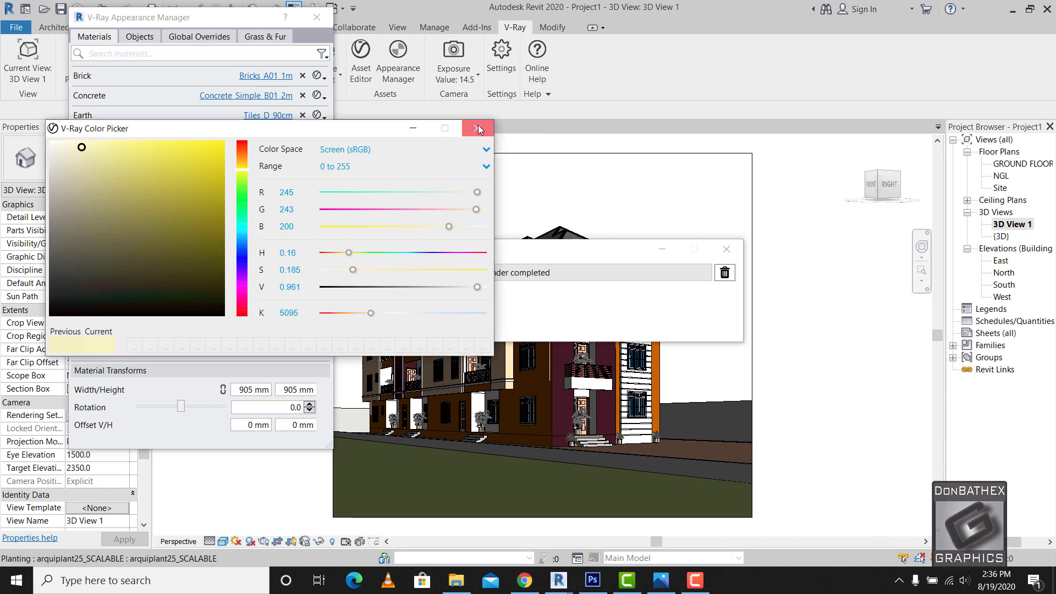
left_click(478, 129)
- Open the Stucco_B01_50cm material assigned to WALL brown, disable its diffuse texture and raise its diffuse colour to full white
left_click(144, 254)
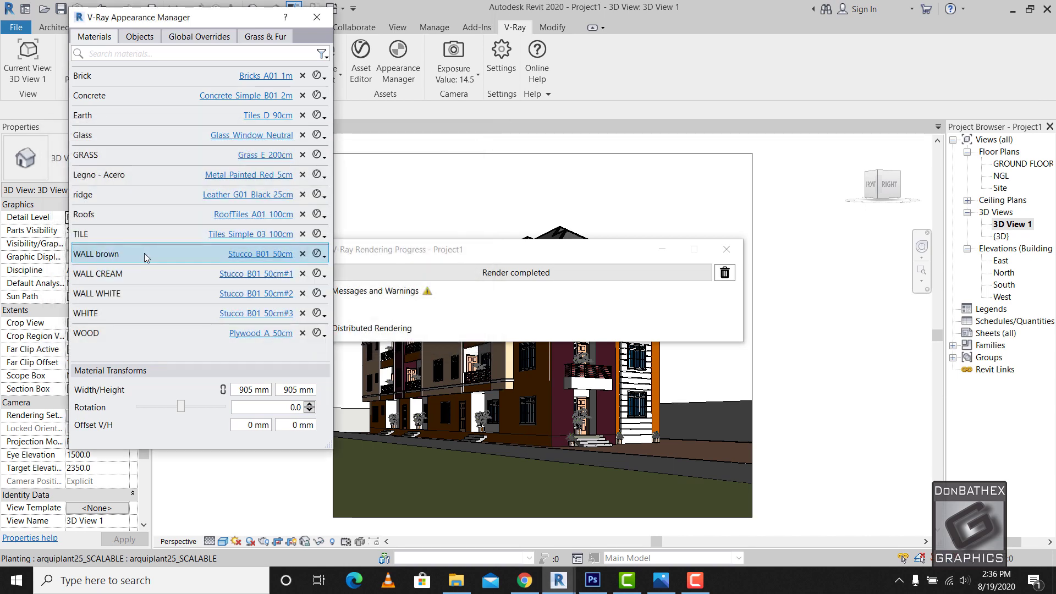
left_click(253, 254)
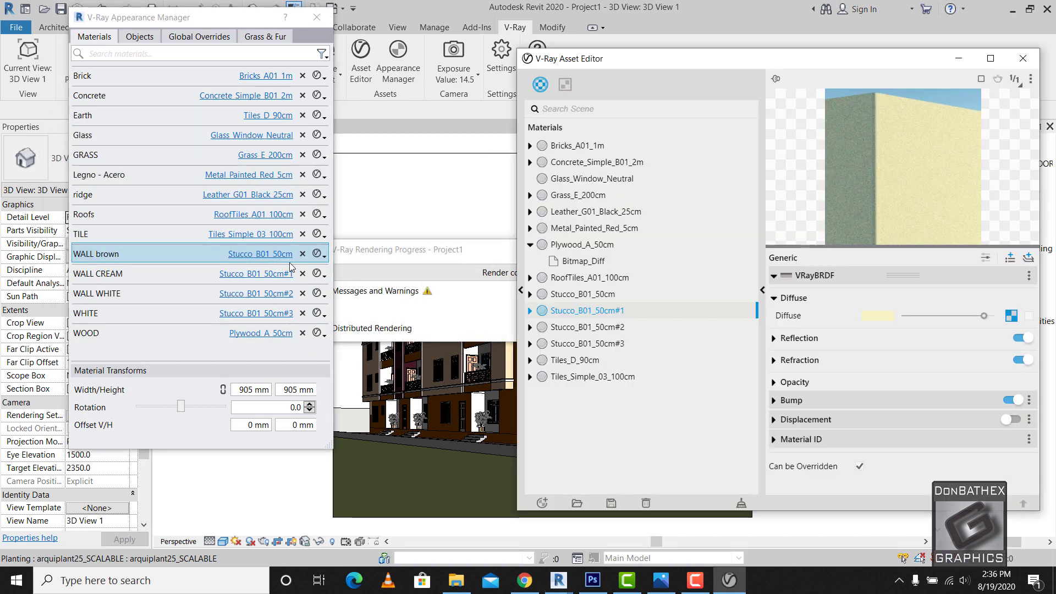
left_click(1028, 316)
left_click_drag(925, 317, 994, 320)
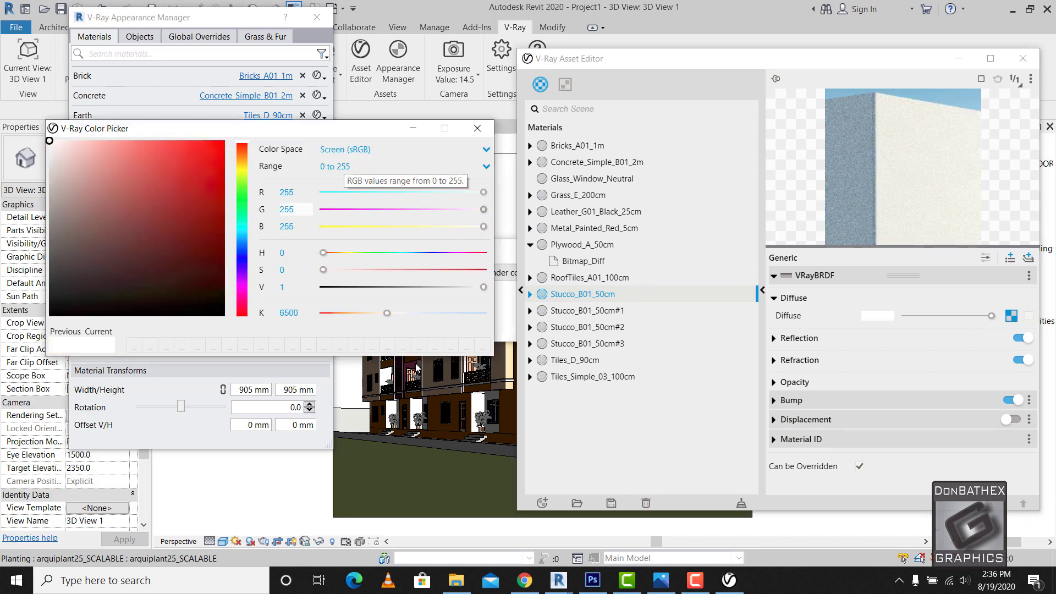
- Switch to Chrome, minimise the V-Ray Asset Editor and search encycolorpedia.com for "CHOCOLATE"
left_click(525, 580)
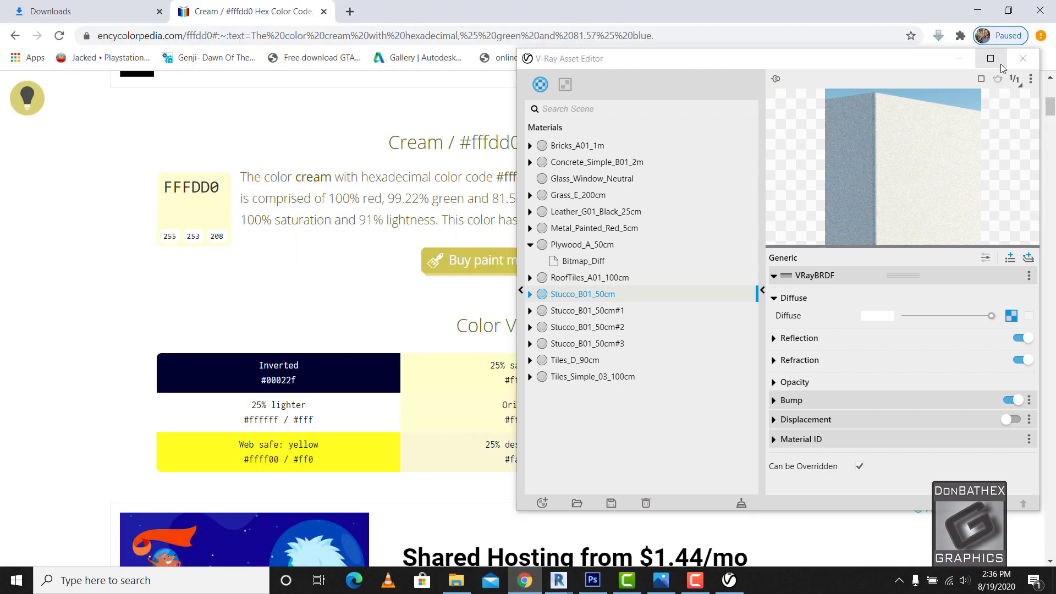
left_click(958, 58)
scroll(560, 219, "up", 4)
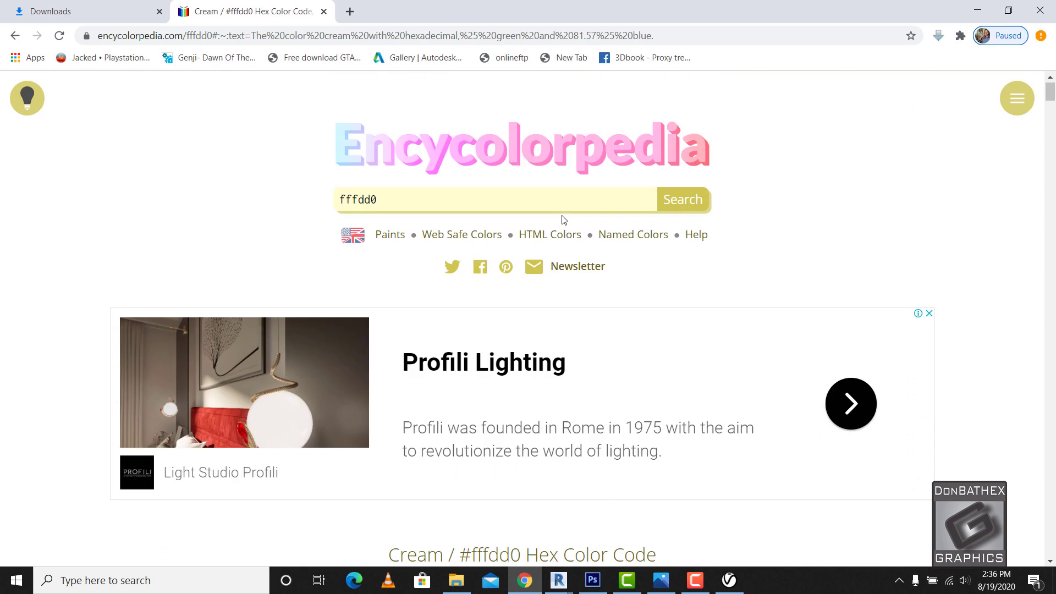
left_click_drag(345, 202, 322, 202)
type("CHOCOLATE")
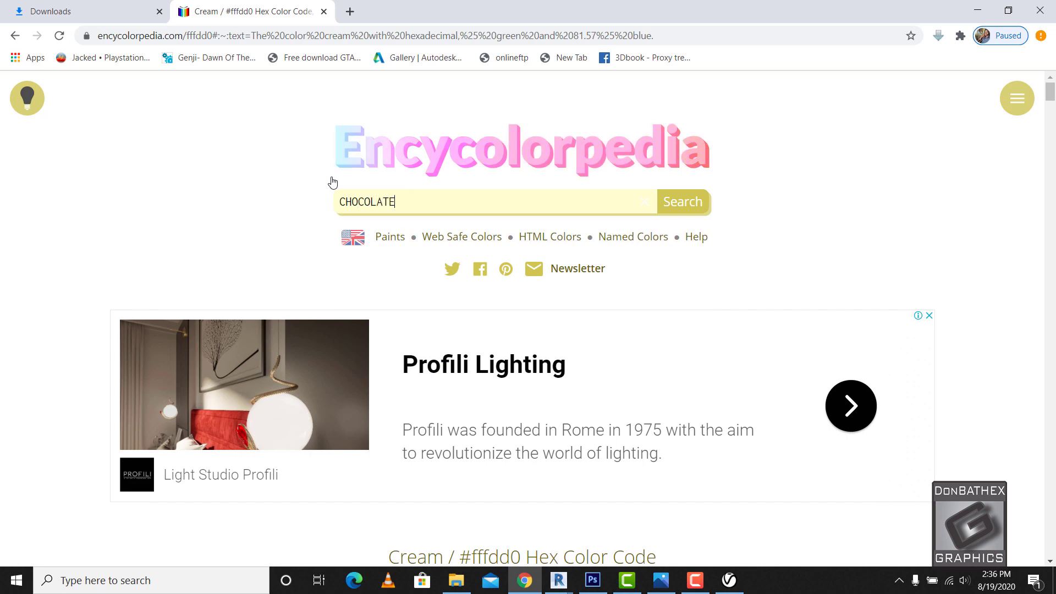
key("Return")
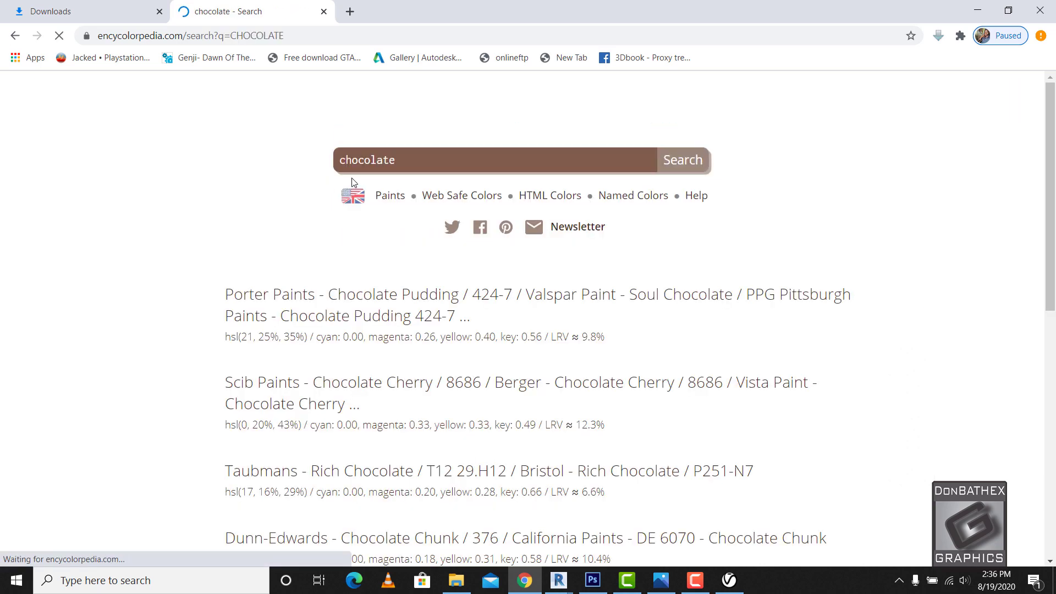
- Look through the chocolate paint results and open the 6F5242 Chocolate Pudding colour page to read its RGB values
scroll(360, 275, "down", 3)
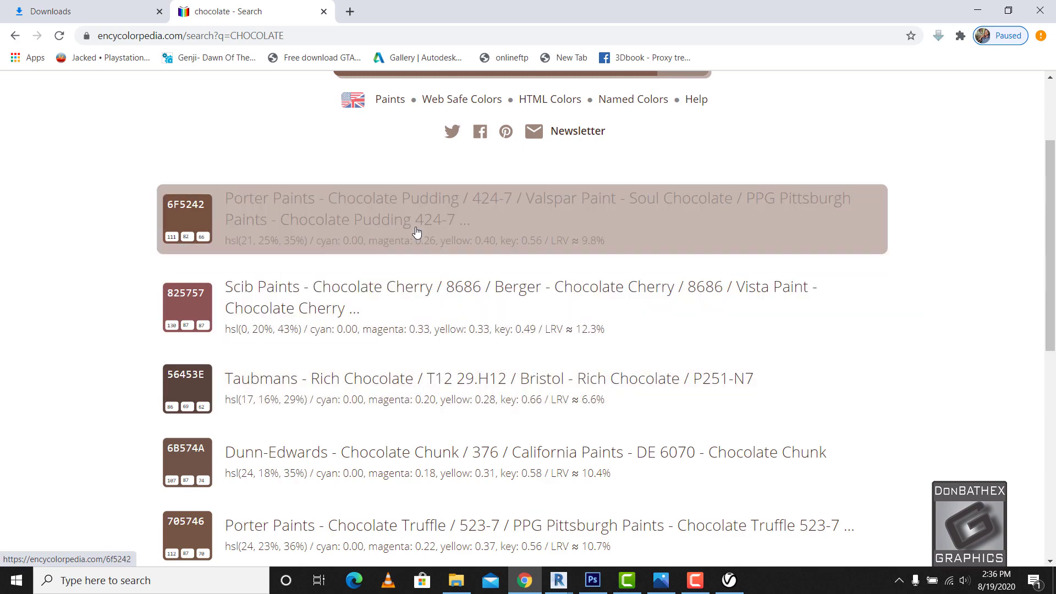
scroll(413, 384, "down", 9)
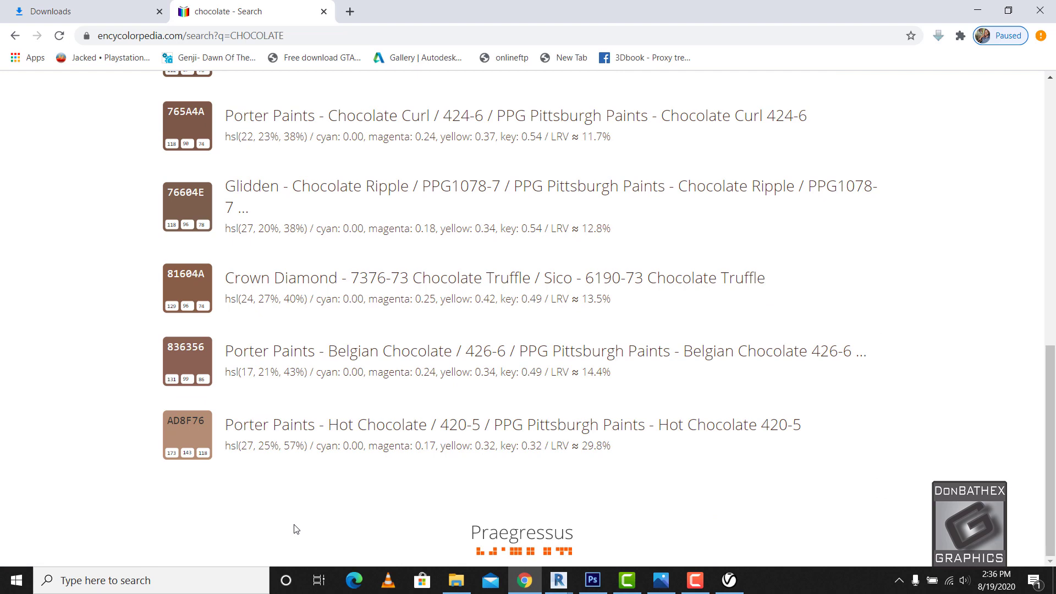
scroll(294, 529, "up", 1)
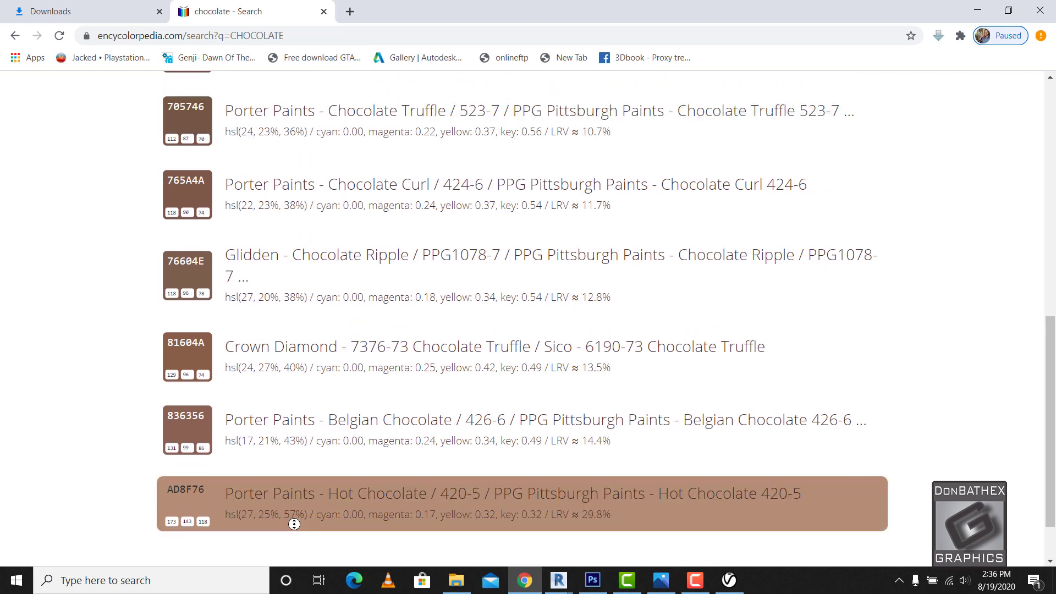
scroll(294, 525, "up", 8)
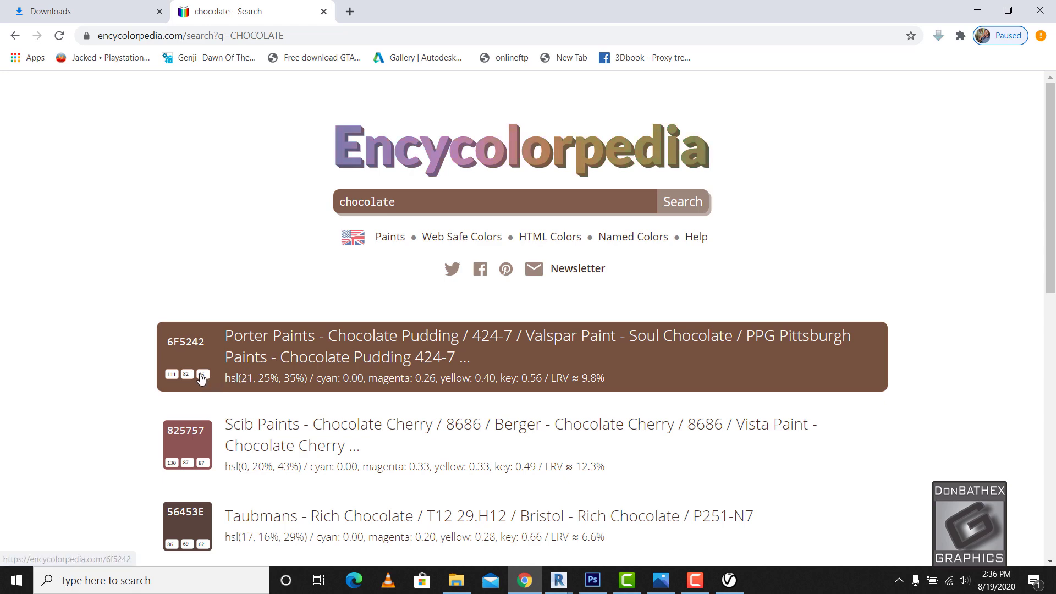
left_click(200, 353)
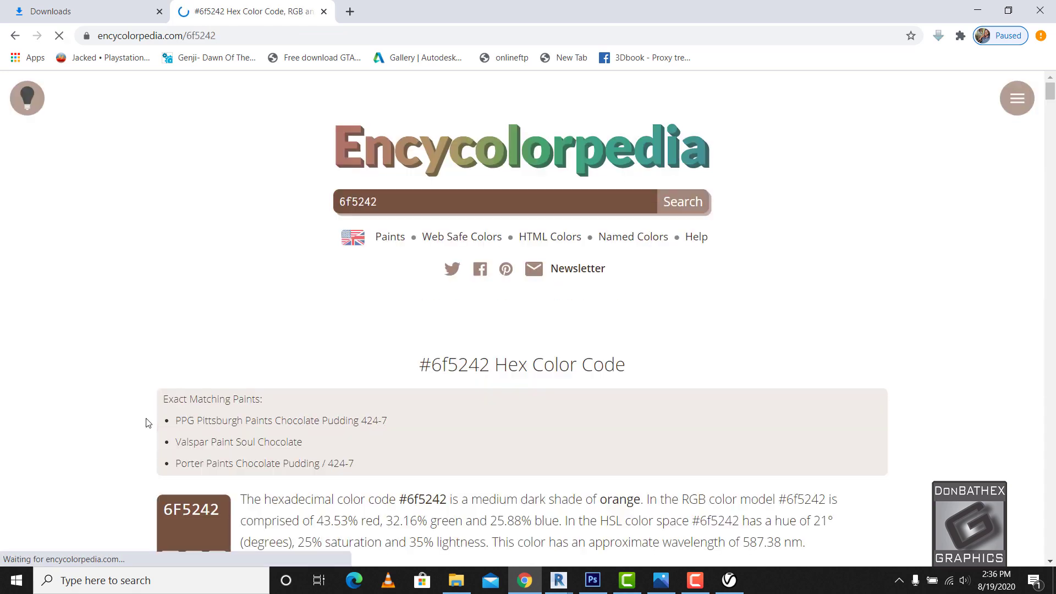
scroll(238, 355, "down", 2)
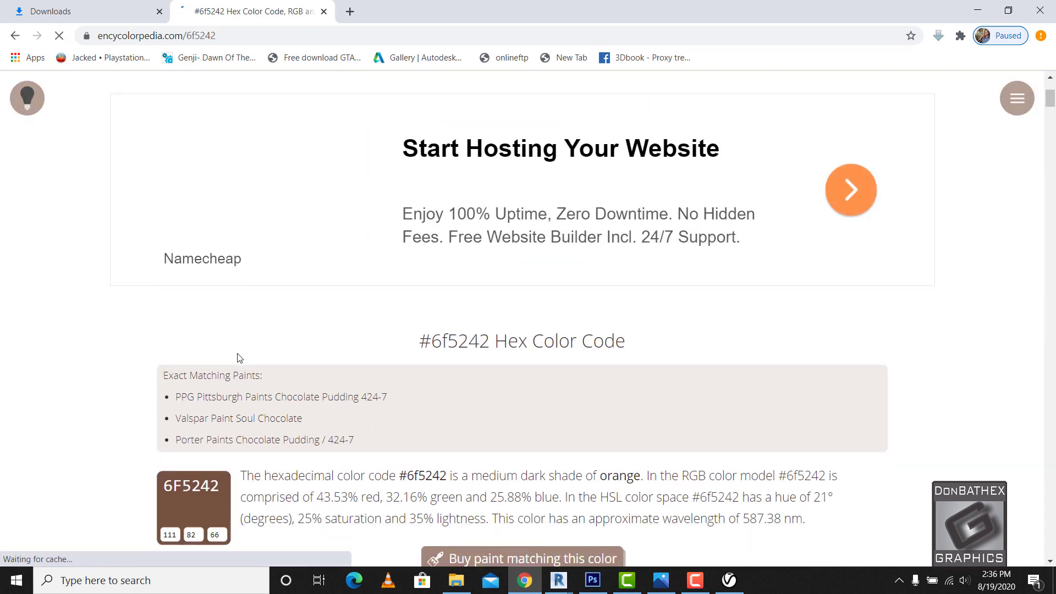
scroll(197, 411, "down", 2)
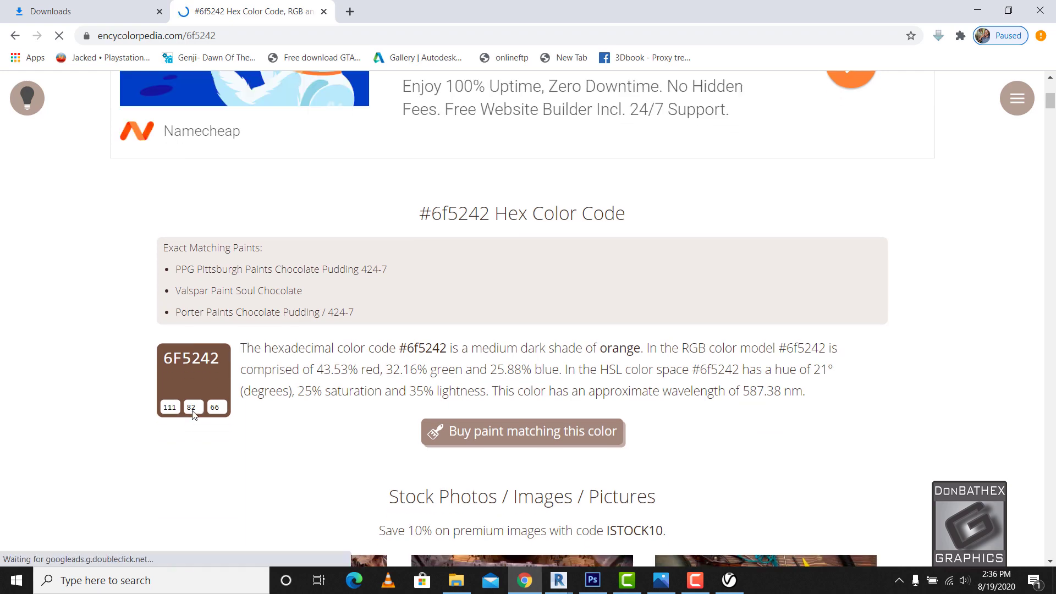
- Restore the V-Ray Asset Editor and set the diffuse colour of Stucco_B01_50cm to chocolate brown with RGB 111, 82, 66
left_click(728, 580)
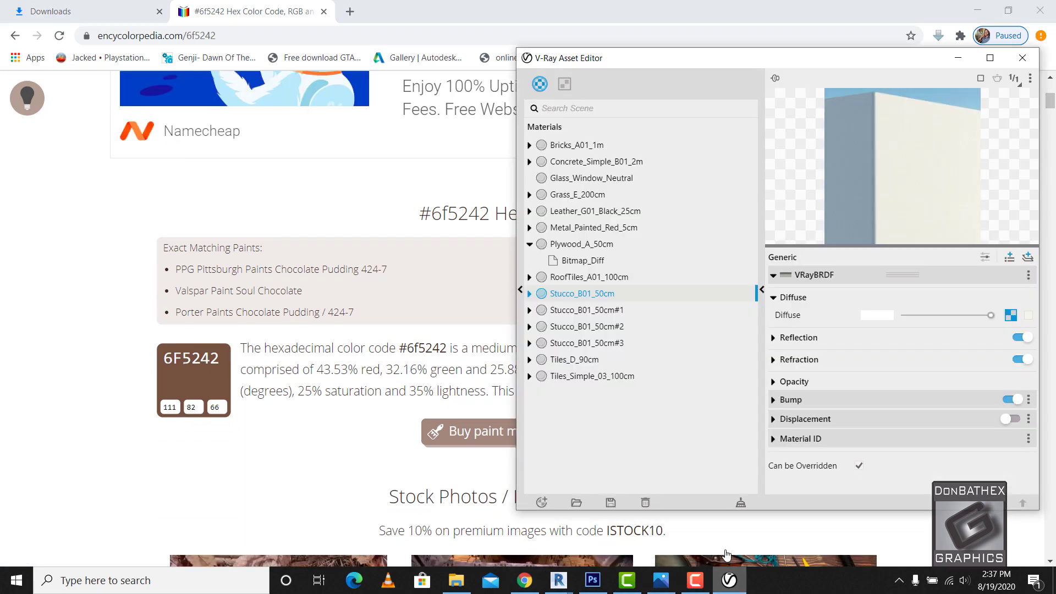
left_click(876, 315)
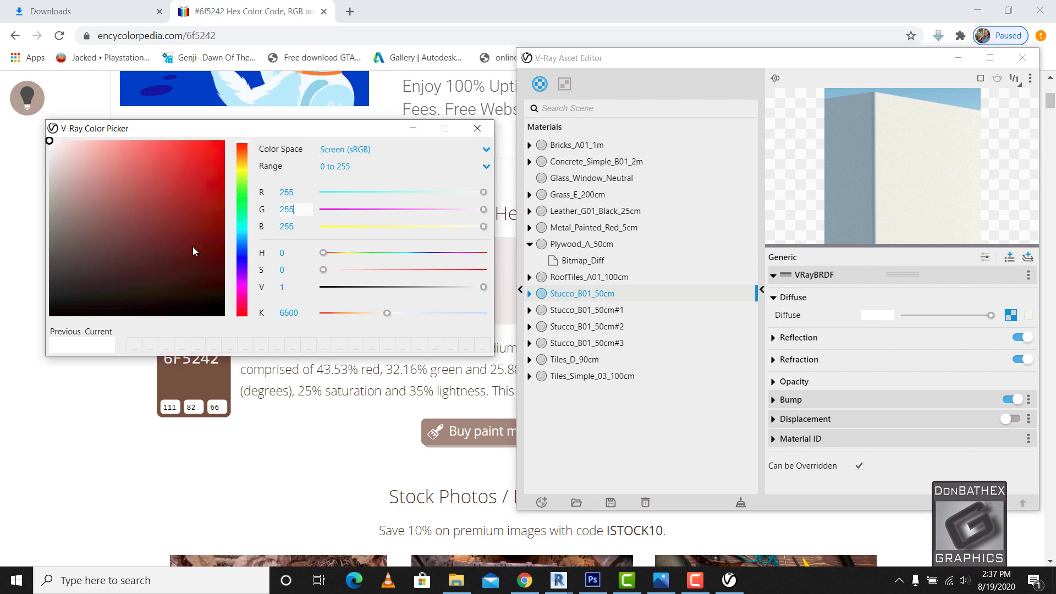
left_click(284, 192)
double_click(284, 192)
type("111")
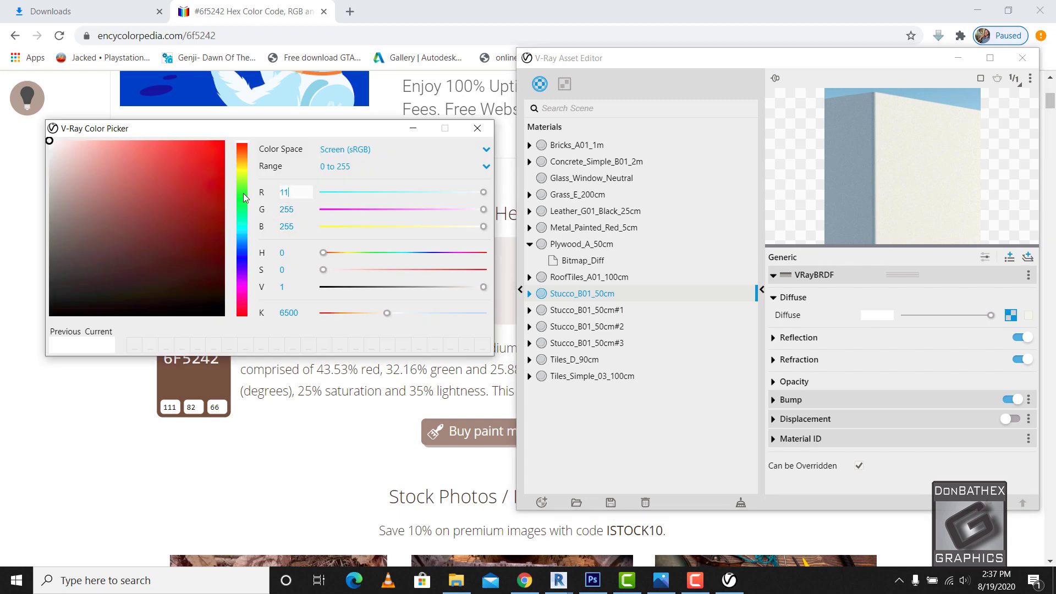
double_click(300, 209)
type("8")
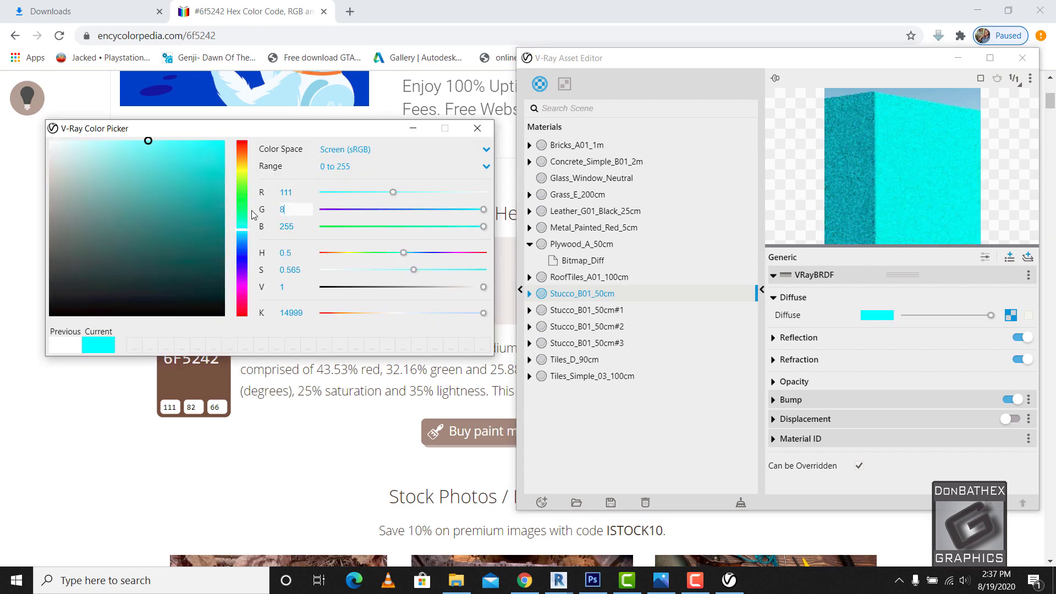
type("2")
left_click(298, 225)
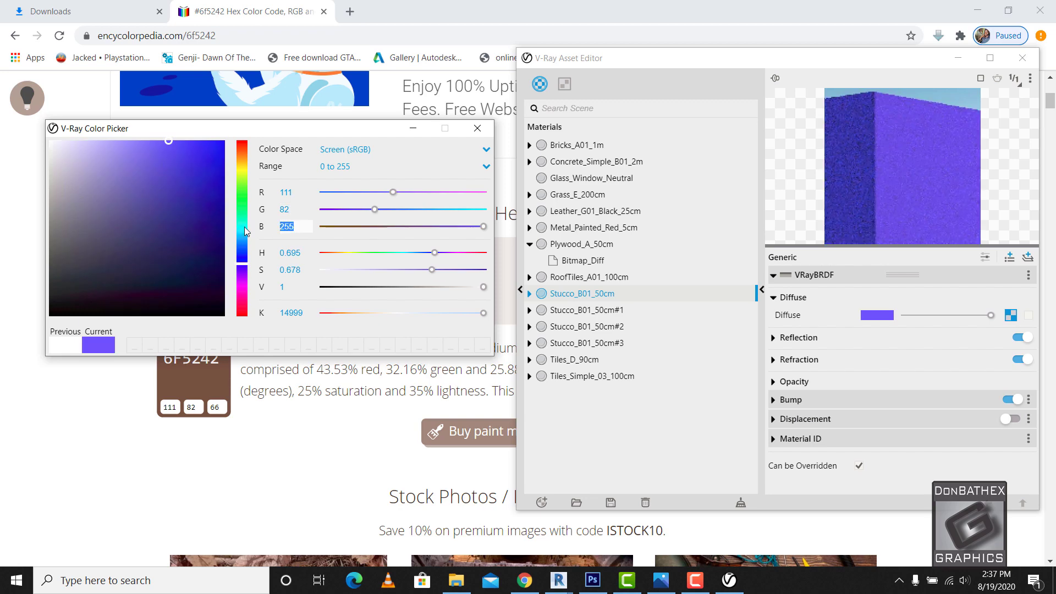
type("66")
left_click(295, 209)
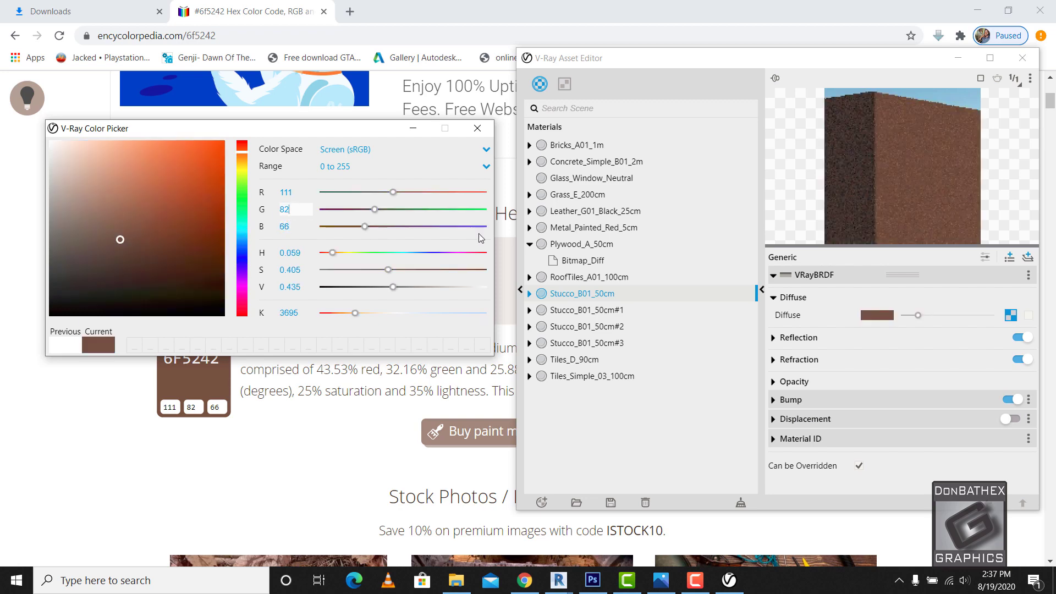
- Lighten the diffuse colour of Stucco_B01_50cm to RGB 200, 150, 123, close the colour picker and editor, and return to Revit
mouse_move(954, 313)
left_mouse_down()
mouse_move(967, 315)
mouse_move(952, 321)
left_mouse_up()
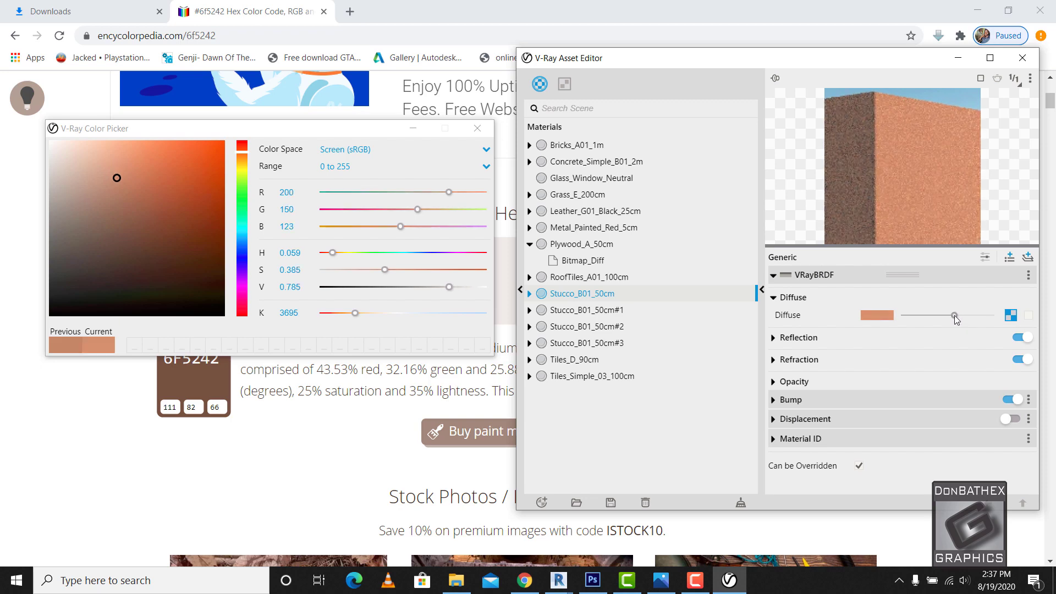
left_click(477, 128)
left_click(1023, 58)
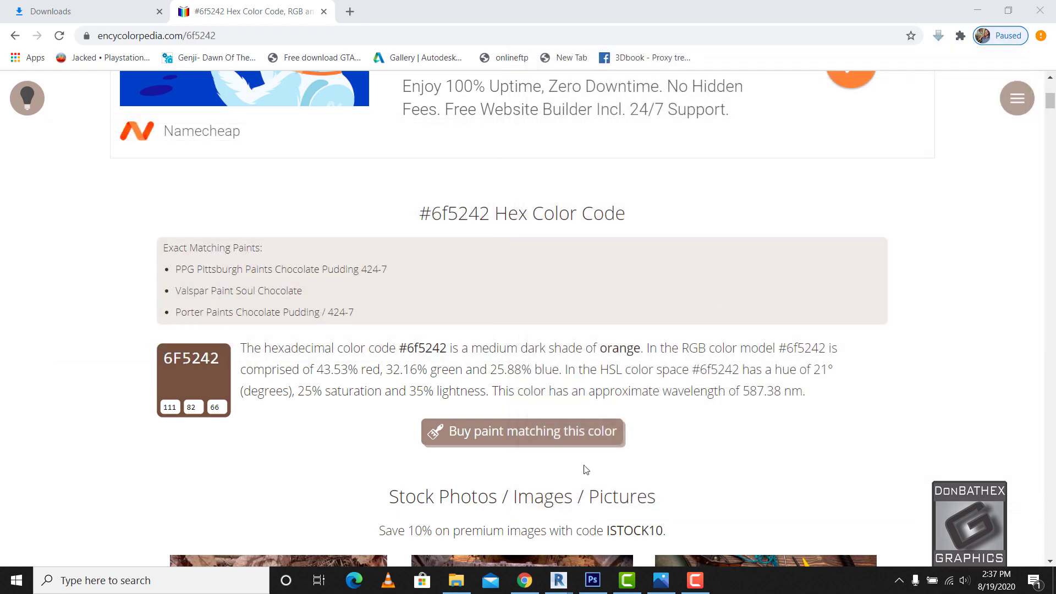
mouse_move(558, 580)
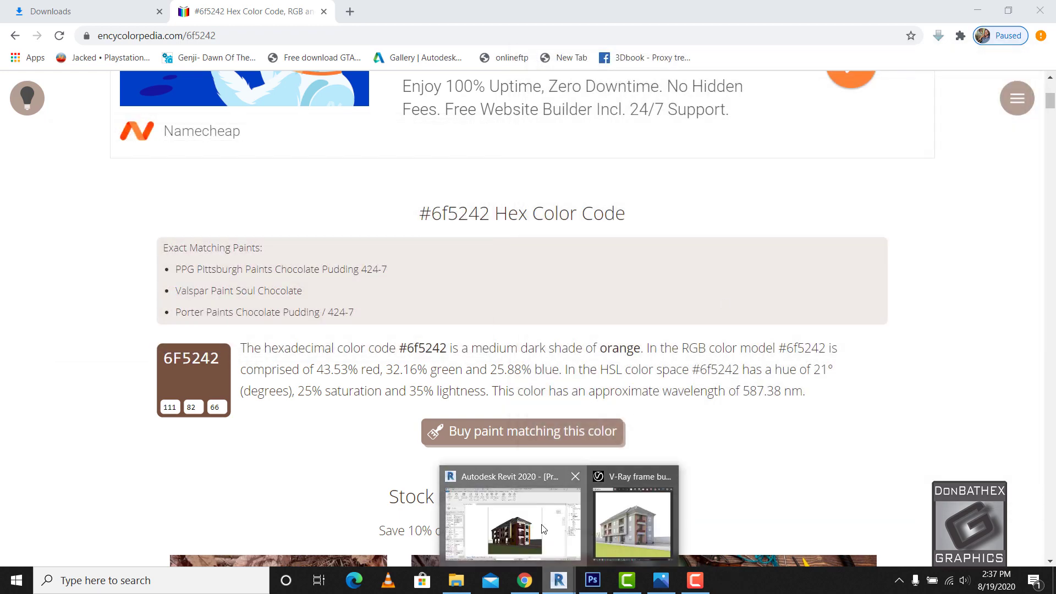
left_click(512, 525)
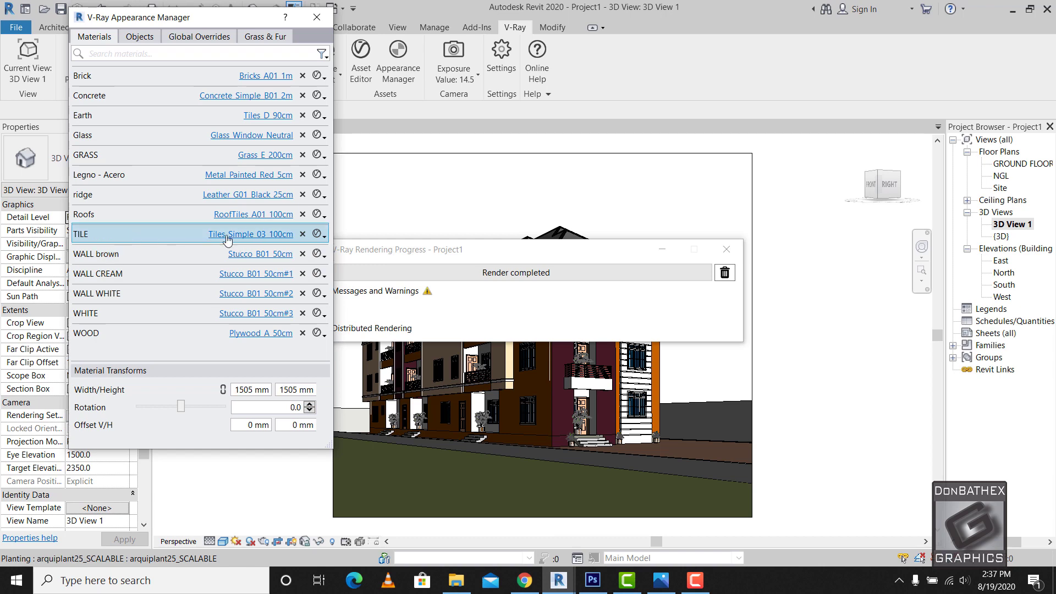
- Open the Tiles_Simple_03_100cm material assigned to TILE and brighten its reflection colour to a light beige
left_click(228, 235)
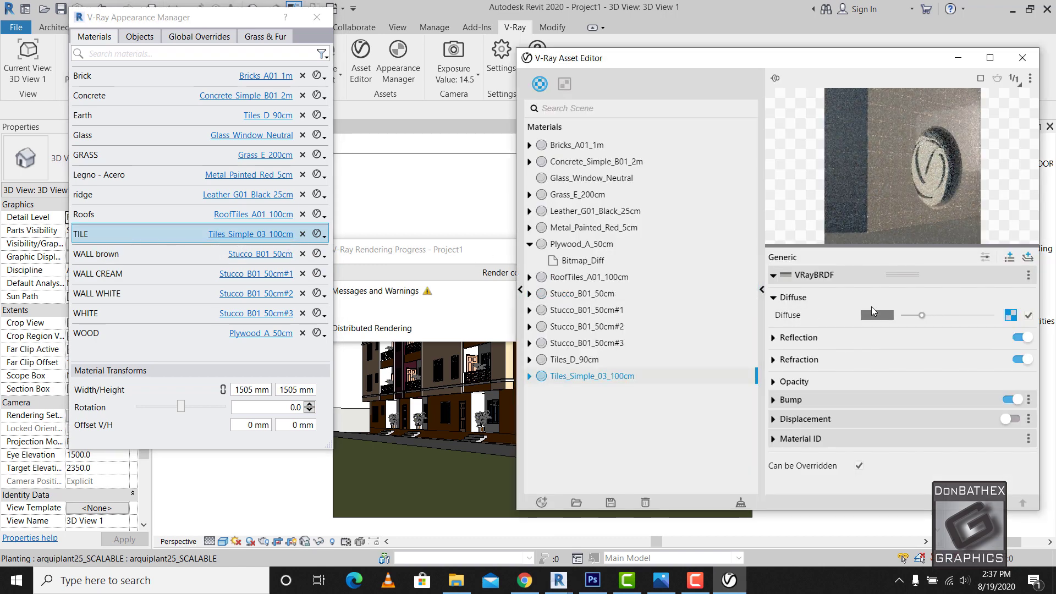
left_click(773, 338)
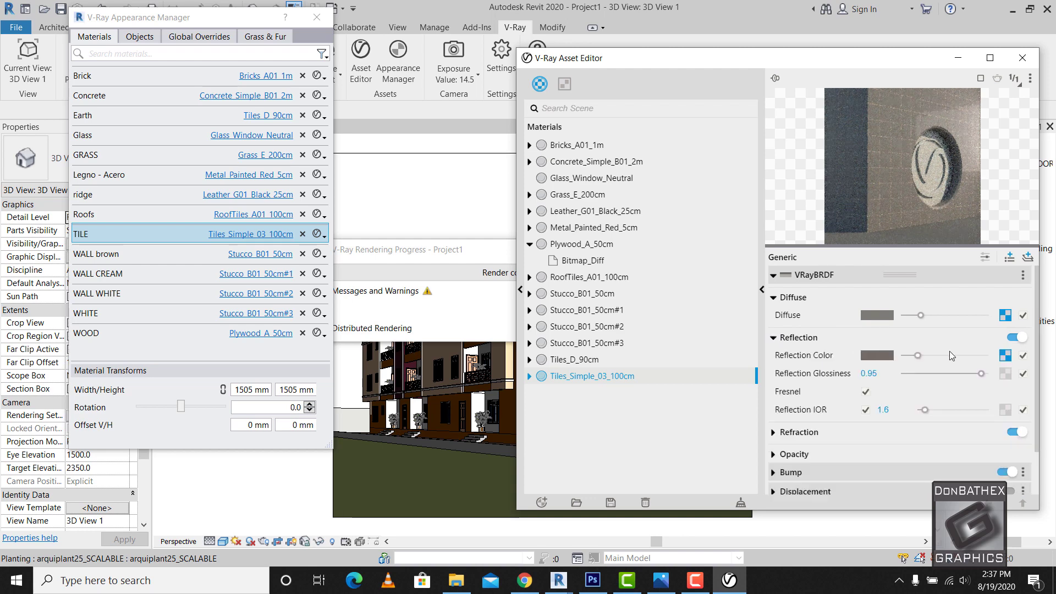
left_click(948, 355)
left_click(960, 355)
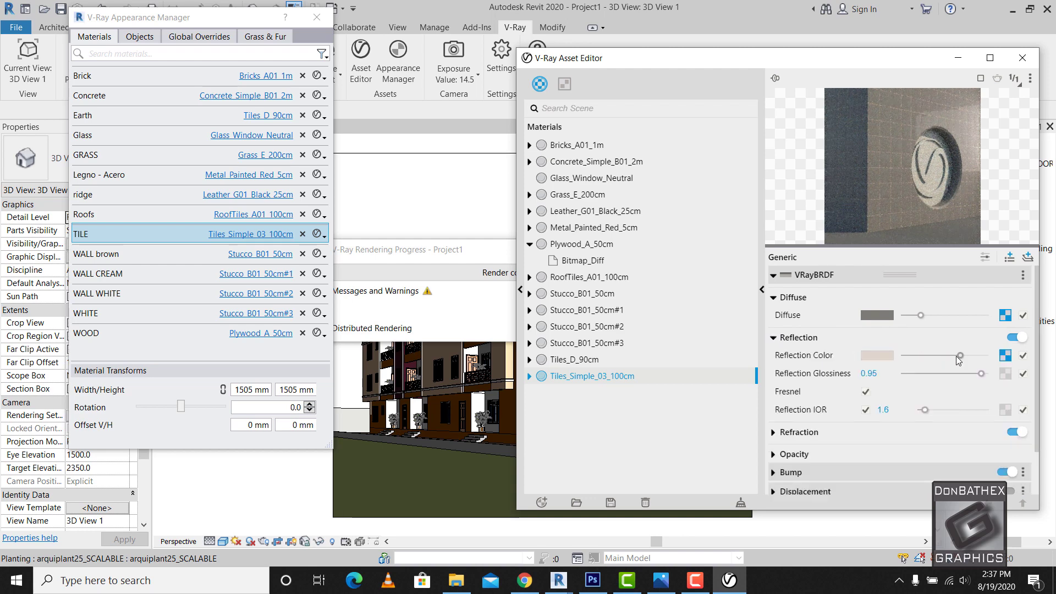
- Set the bump amount of Tiles_Simple_03_100cm to 2 and close the V-Ray Asset Editor
left_click(802, 471)
scroll(881, 456, "down", 2)
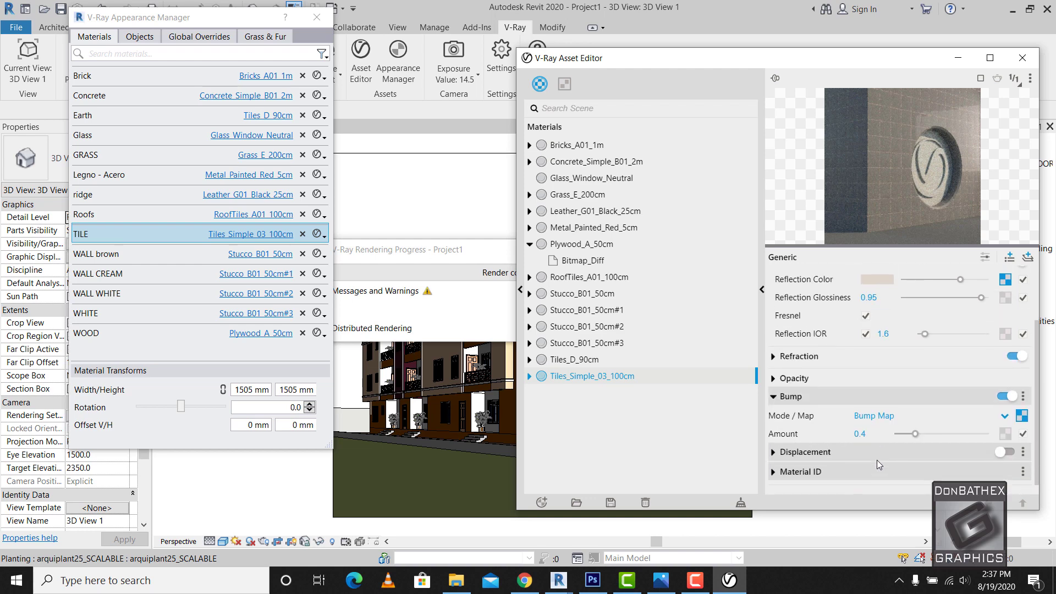
scroll(877, 460, "down", 1)
left_click_drag(914, 421, 1006, 423)
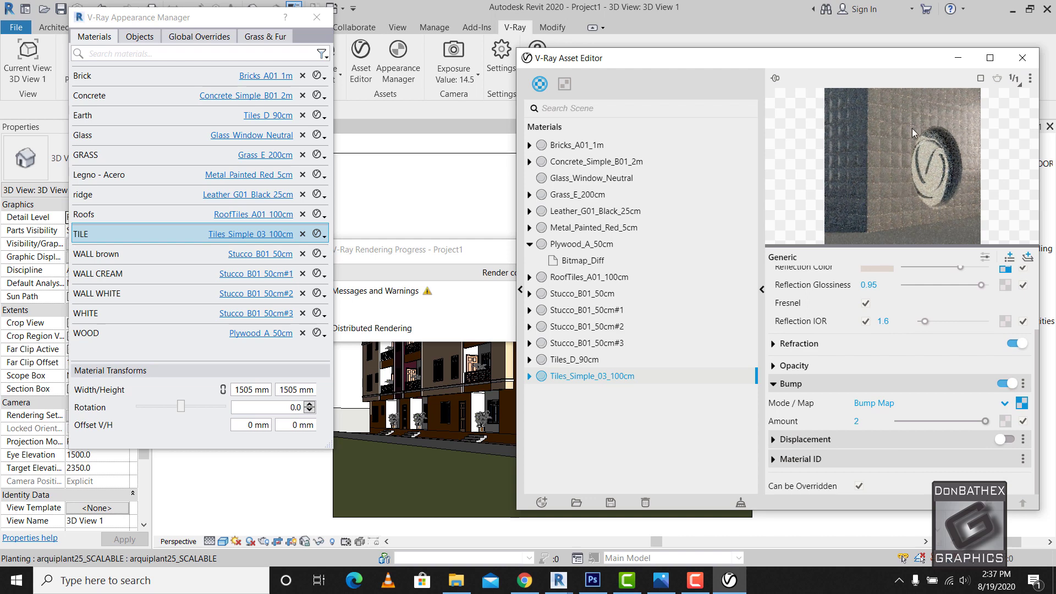
left_click(913, 421)
left_click_drag(913, 421, 985, 420)
left_click(1017, 63)
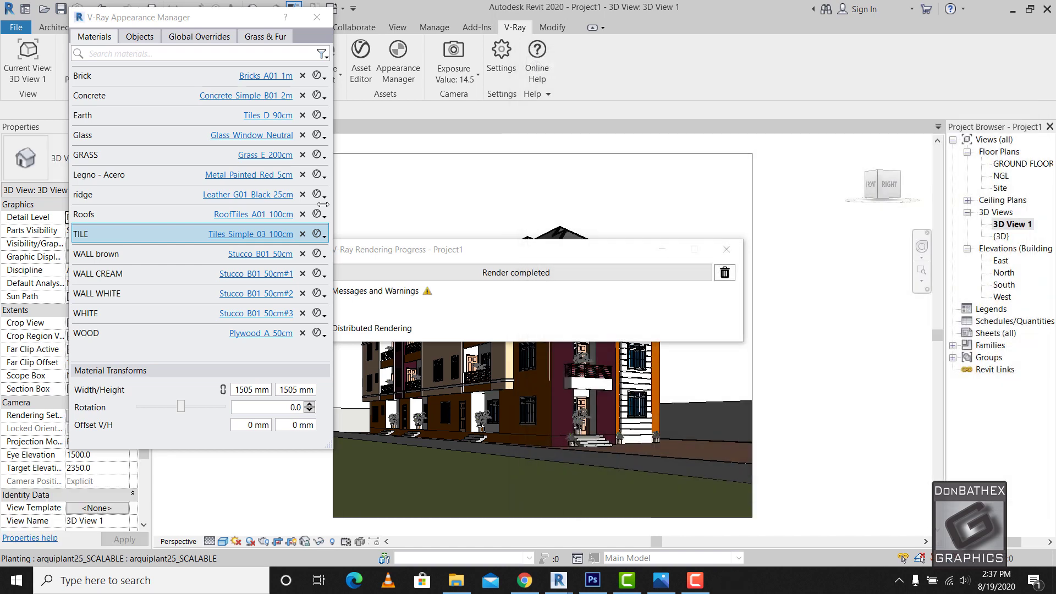
- Open the Metal_Painted_Red_5cm material assigned to Legno - Acero, darken its reflection colour to mid grey, and close the V-Ray Asset Editor
left_click(127, 216)
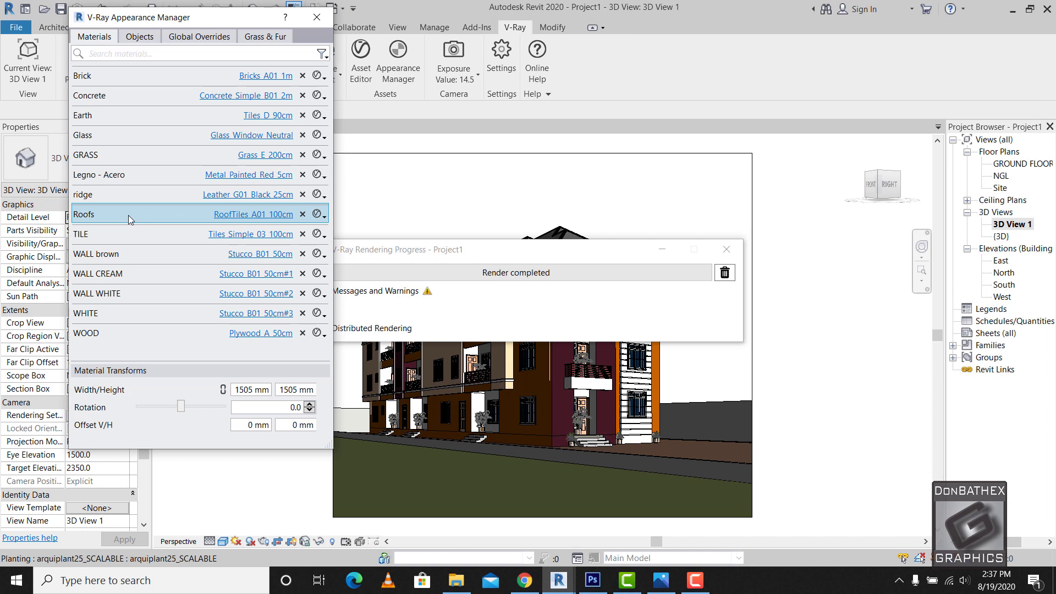
left_click(161, 197)
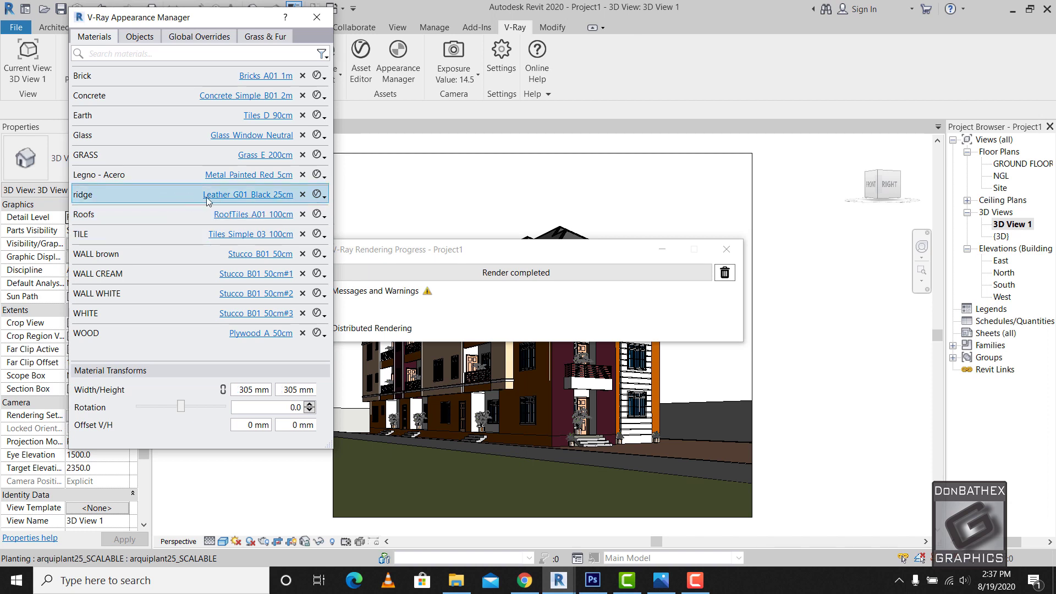
left_click(129, 176)
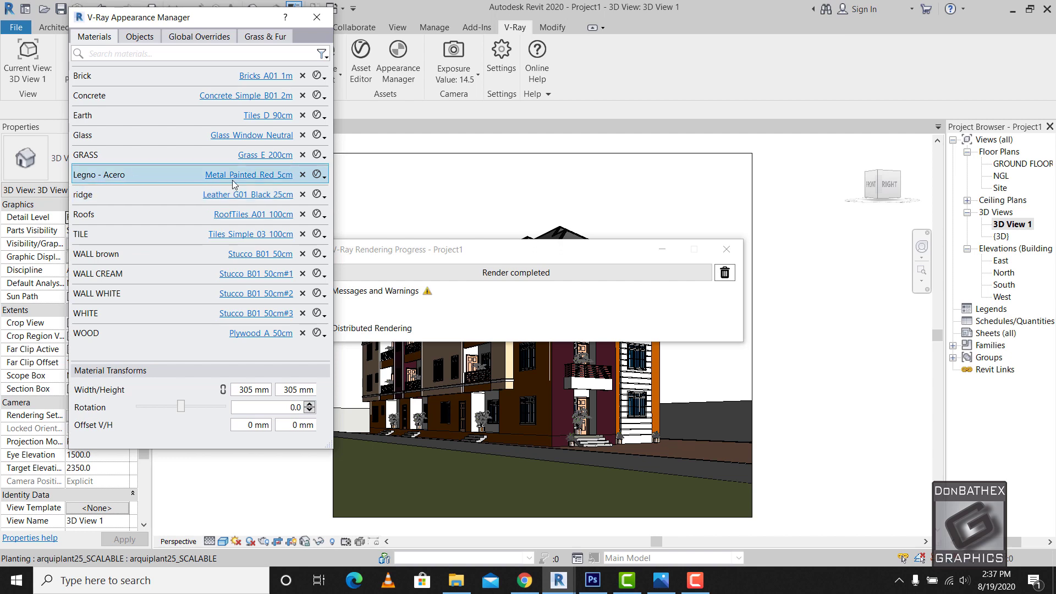
left_click(237, 175)
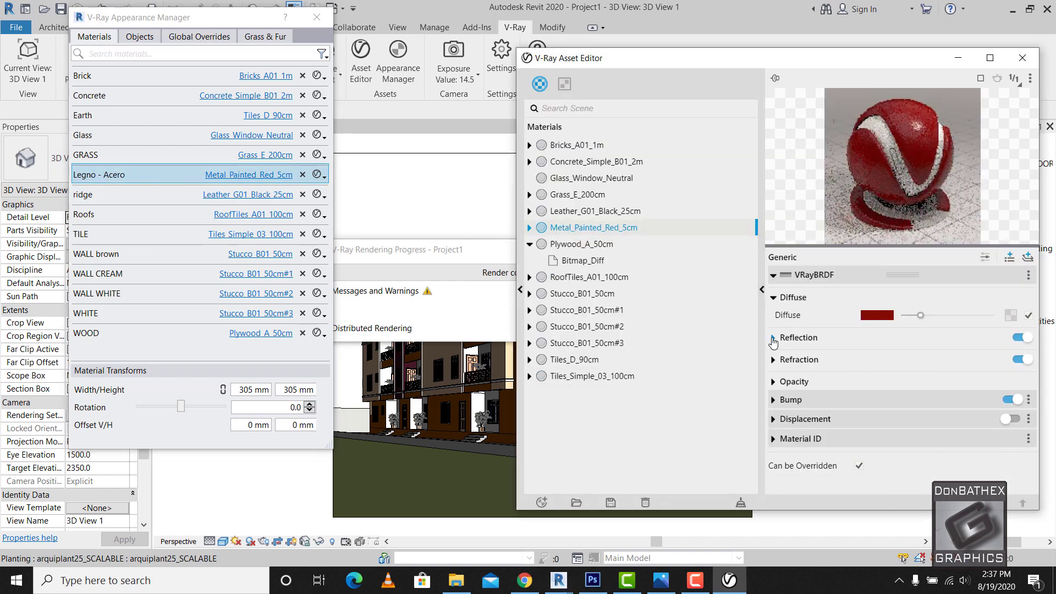
left_click(773, 338)
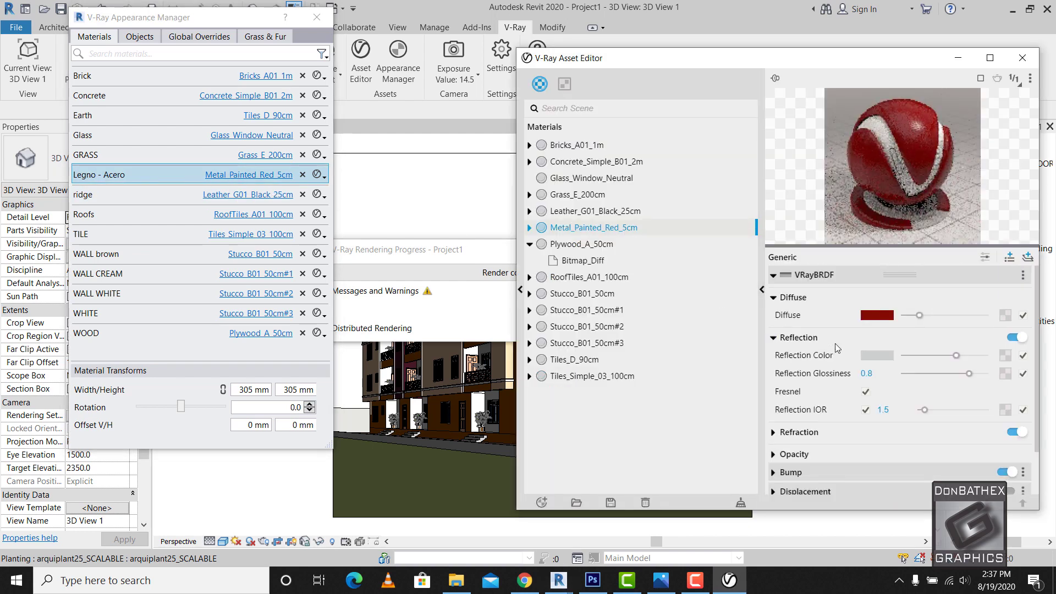
left_click(934, 355)
left_click_drag(935, 353, 922, 355)
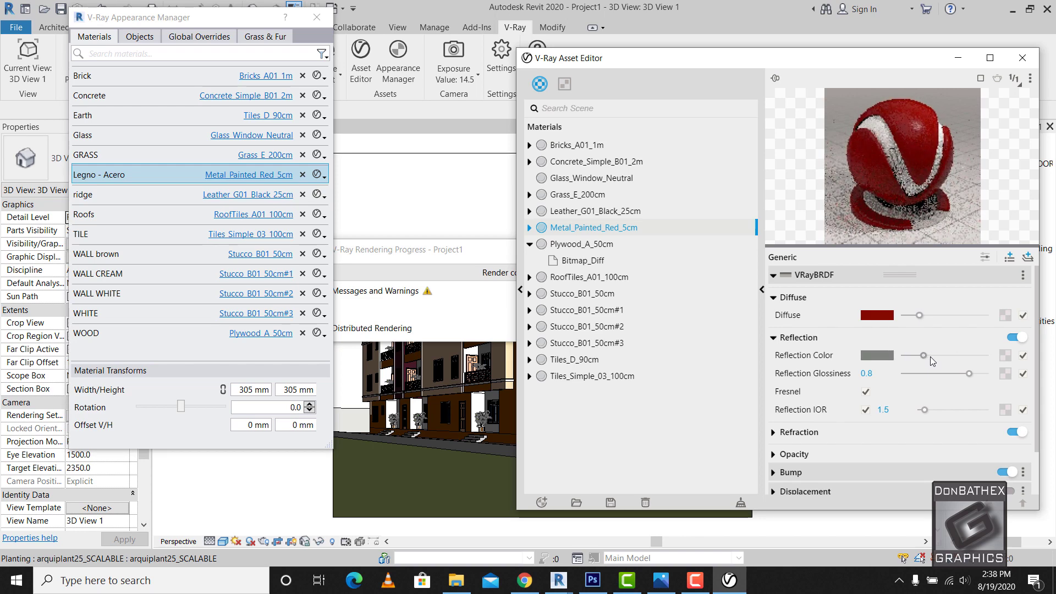
left_click(1021, 57)
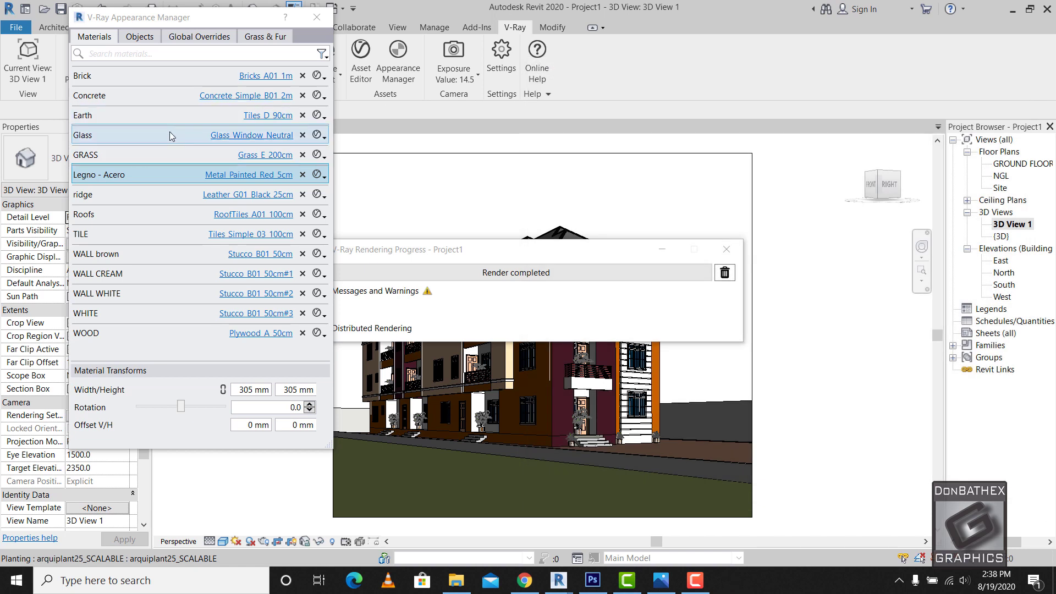
- Open the Glass_Window_Neutral material assigned to Glass and examine its diffuse and reflection settings
left_click(170, 132)
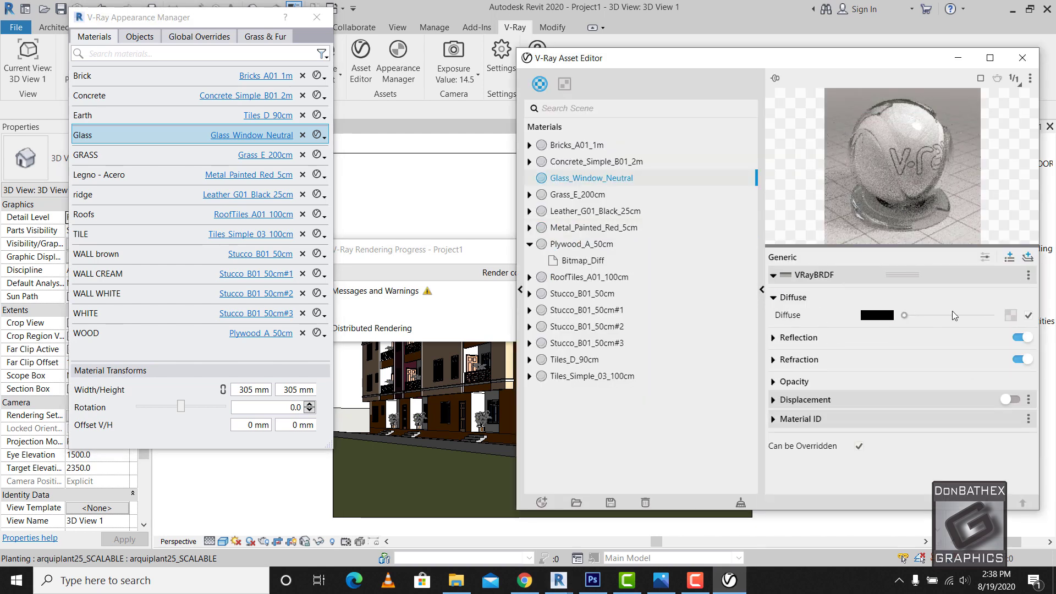
left_click_drag(952, 311, 904, 315)
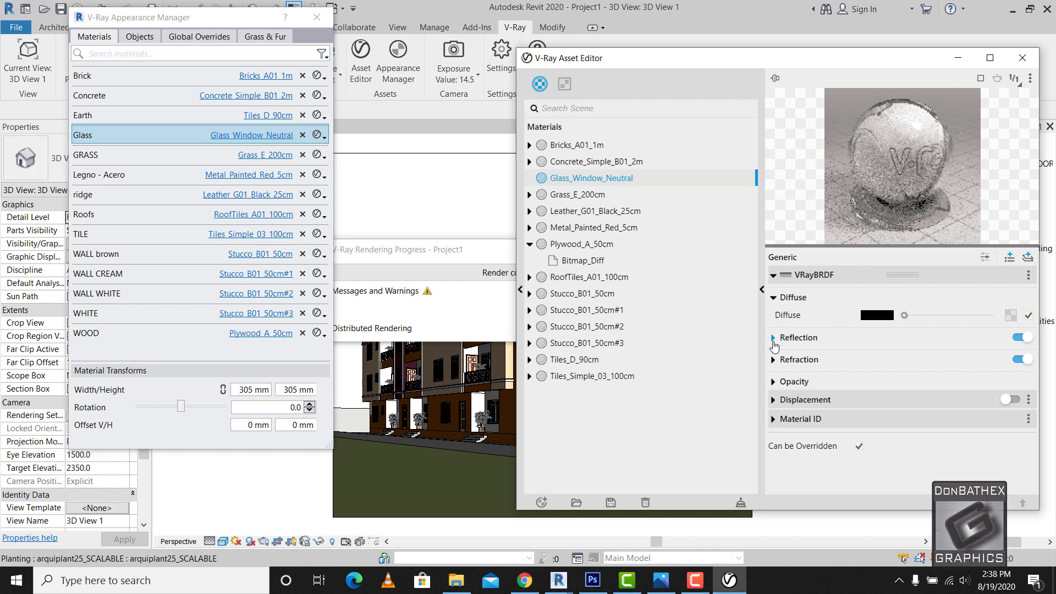
left_click(779, 338)
left_click_drag(972, 356, 998, 356)
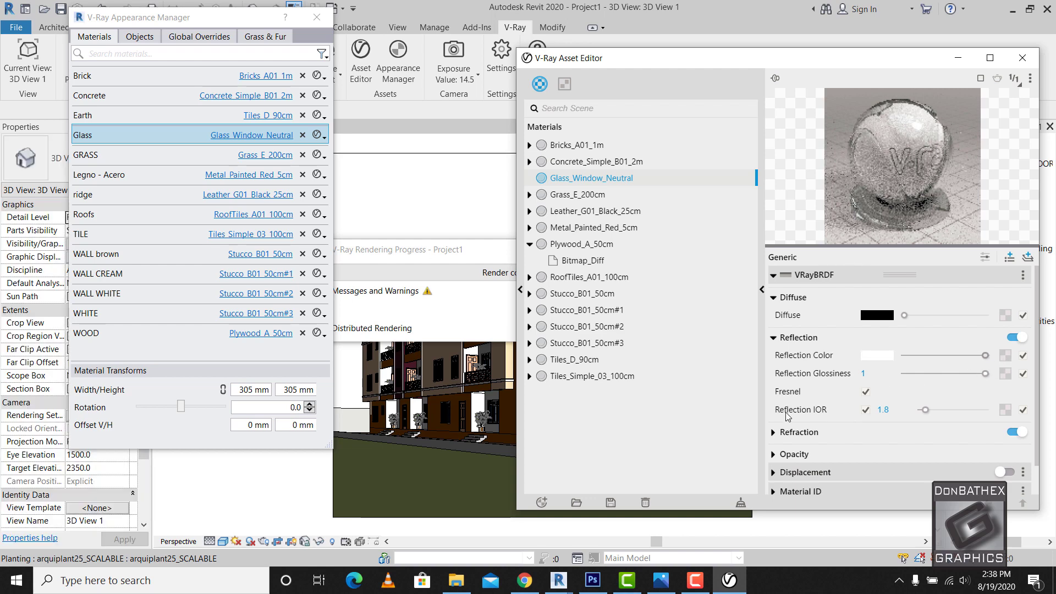
left_click(774, 337)
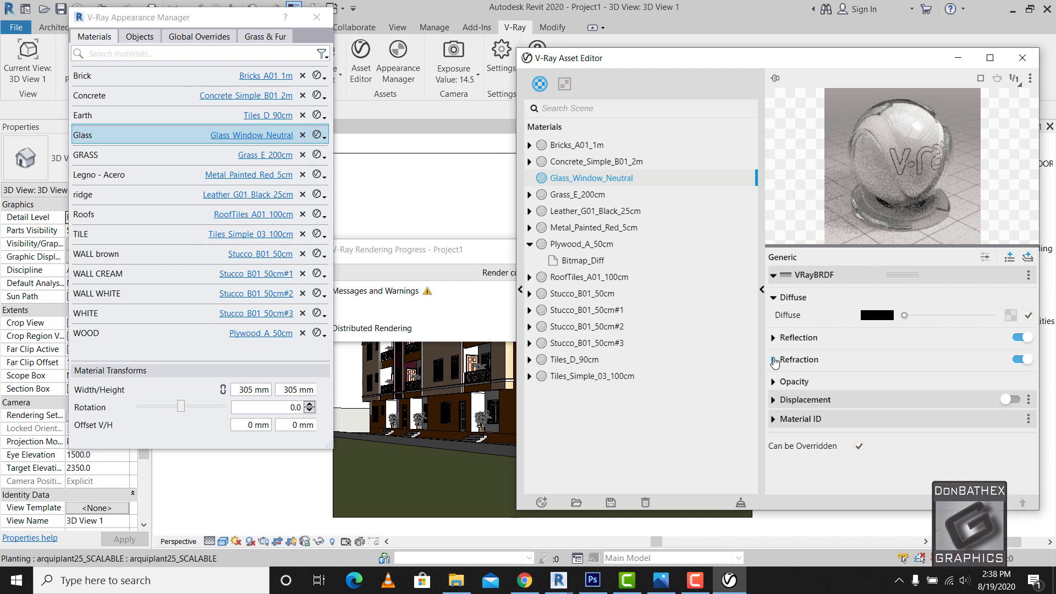
left_click(774, 337)
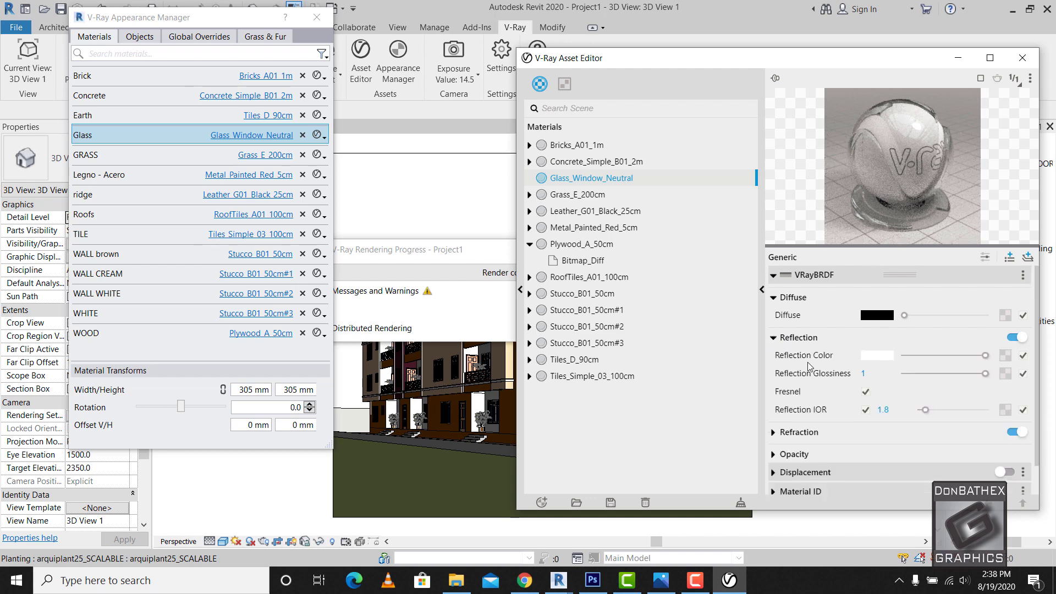
left_click(774, 337)
- Darken the refraction colour of Glass_Window_Neutral to a light grey
left_click(773, 360)
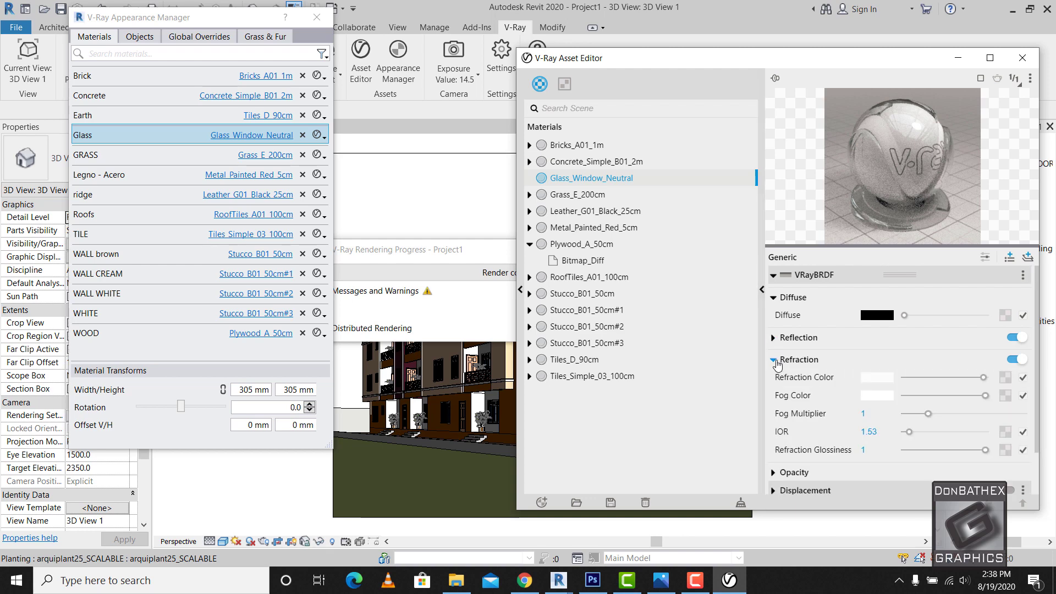
left_click(970, 376)
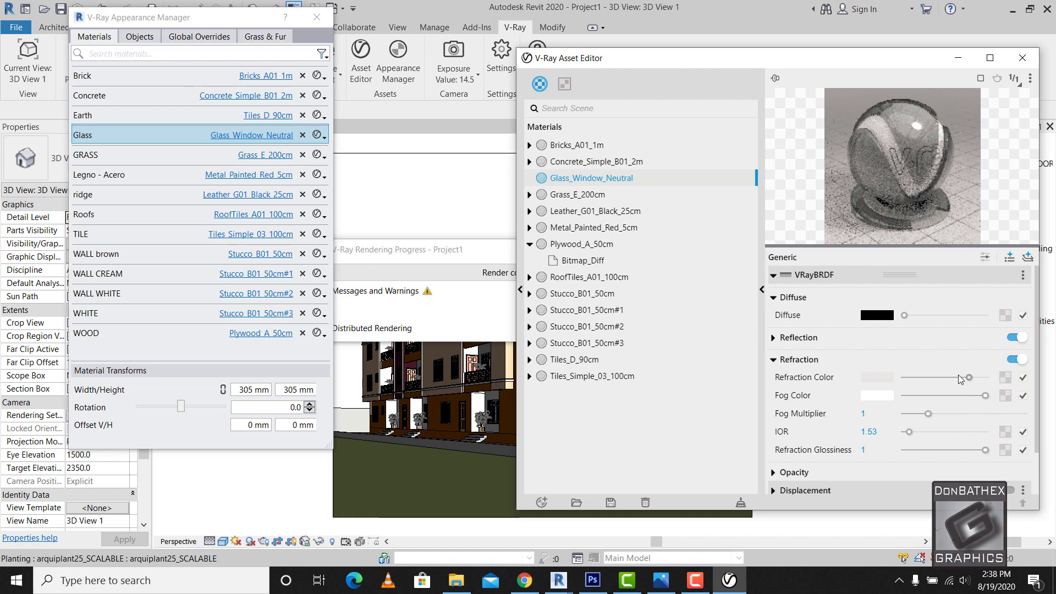
left_click(962, 378)
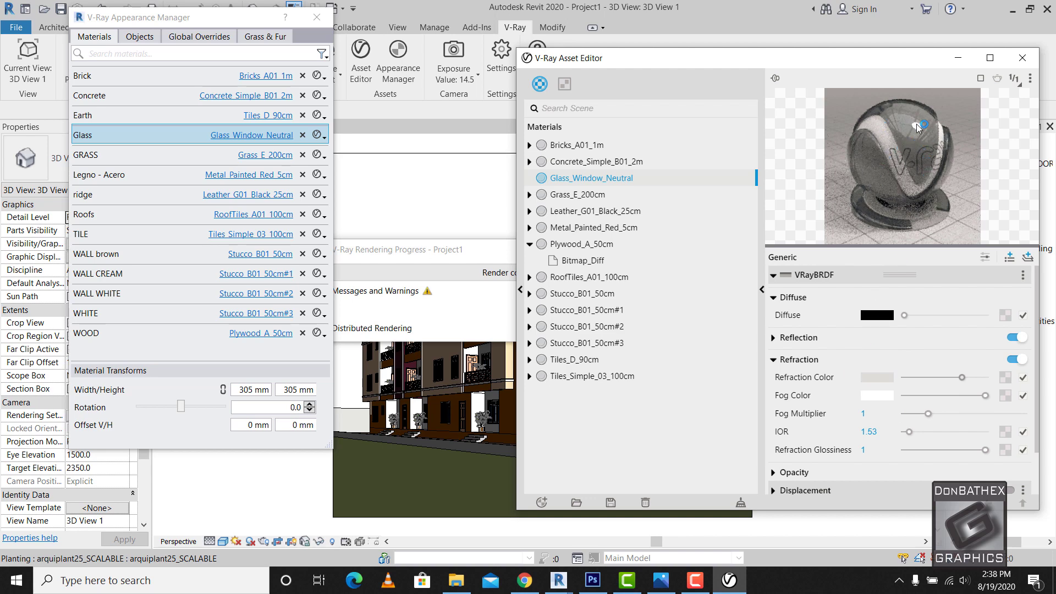
- Tint the fog colour of Glass_Window_Neutral light blue with RGB 232, 247, 253 and close the V-Ray Asset Editor
left_click(877, 395)
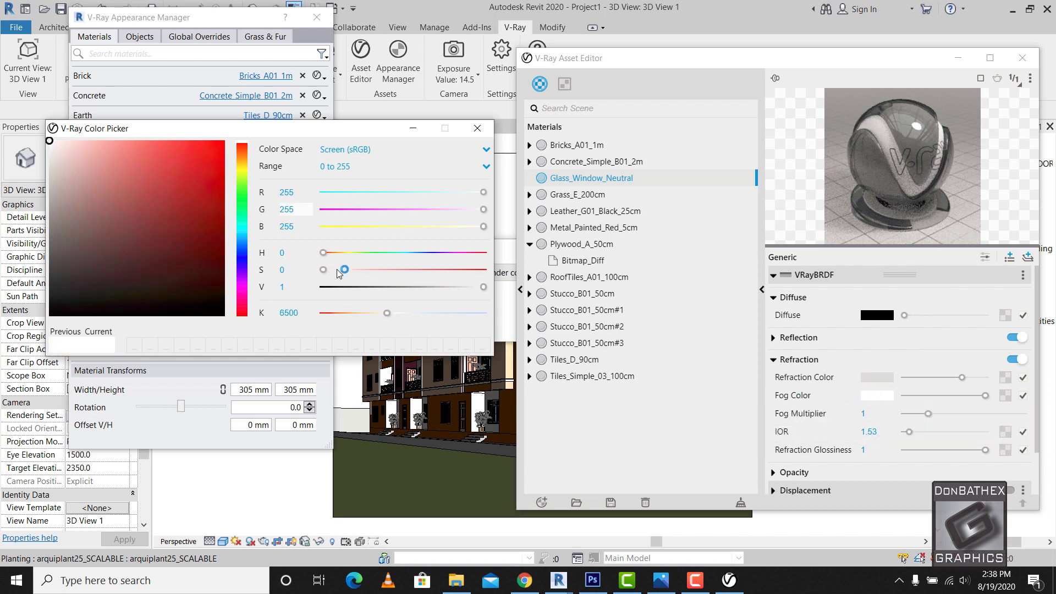
left_click(243, 245)
left_click_drag(242, 244, 243, 242)
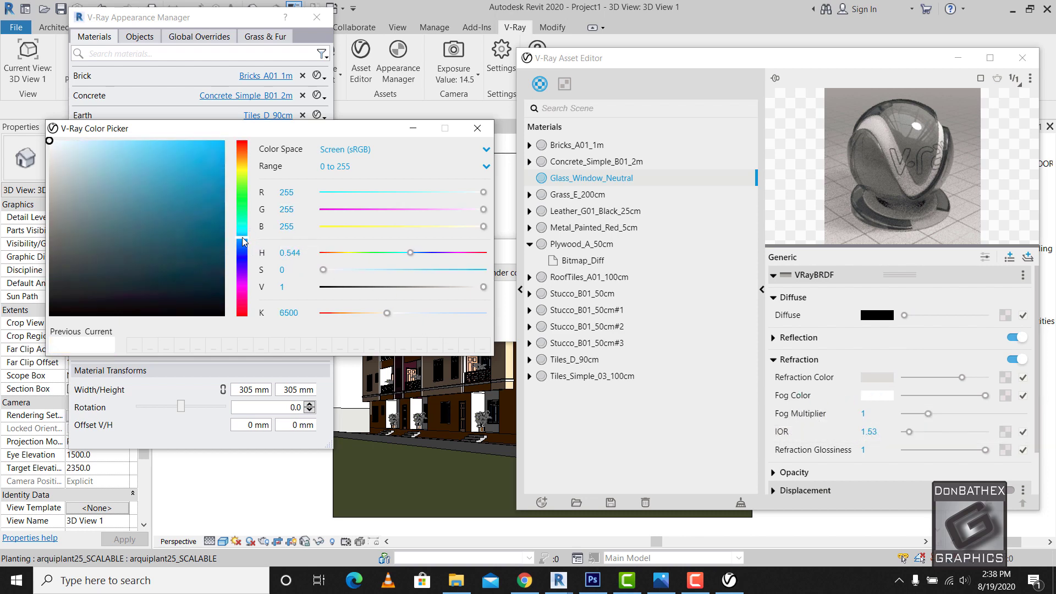
left_click(63, 142)
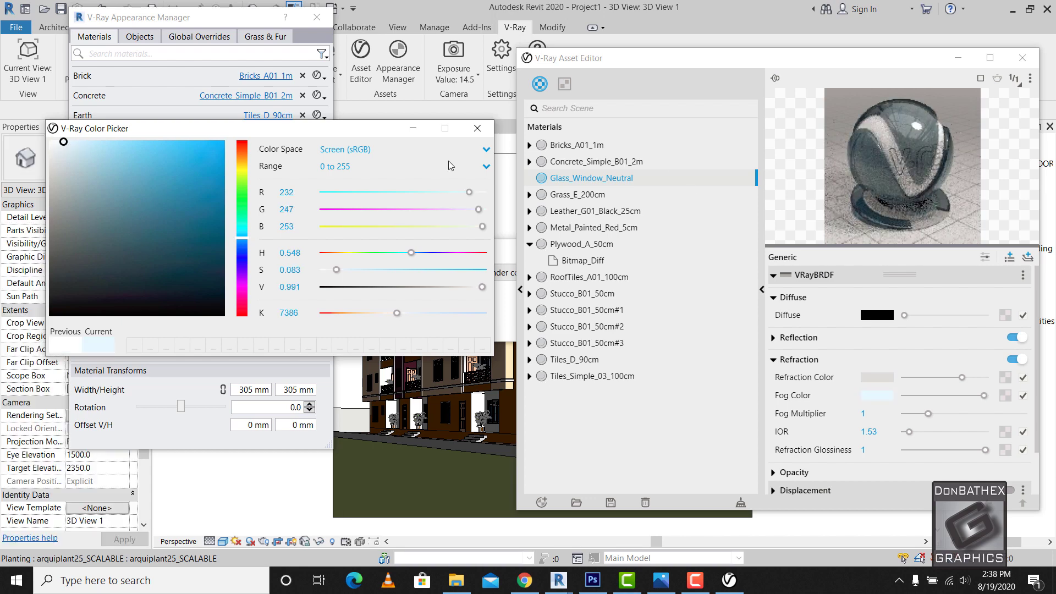
left_click(477, 128)
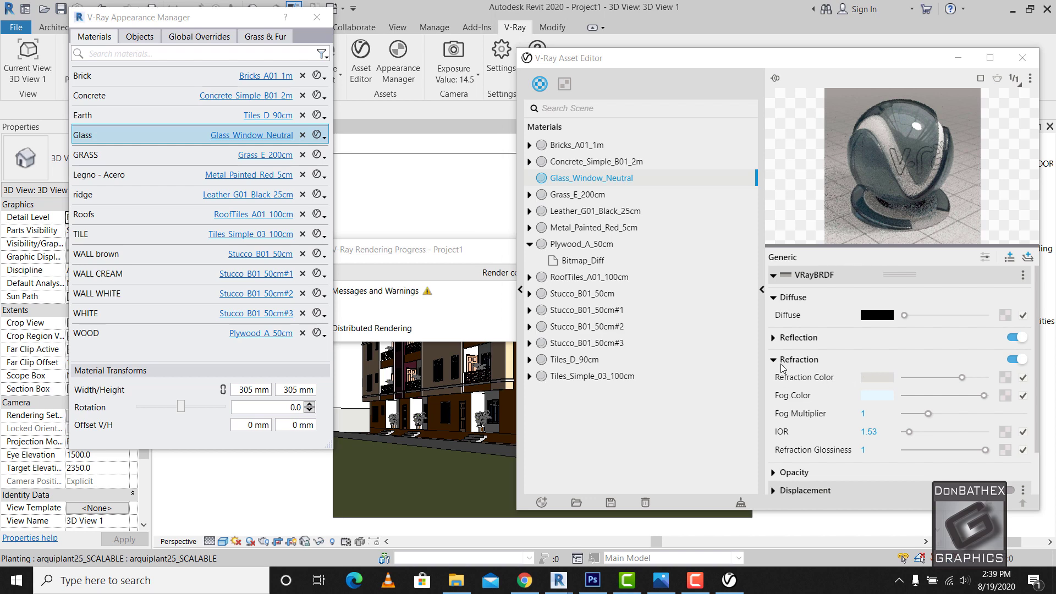
left_click(774, 361)
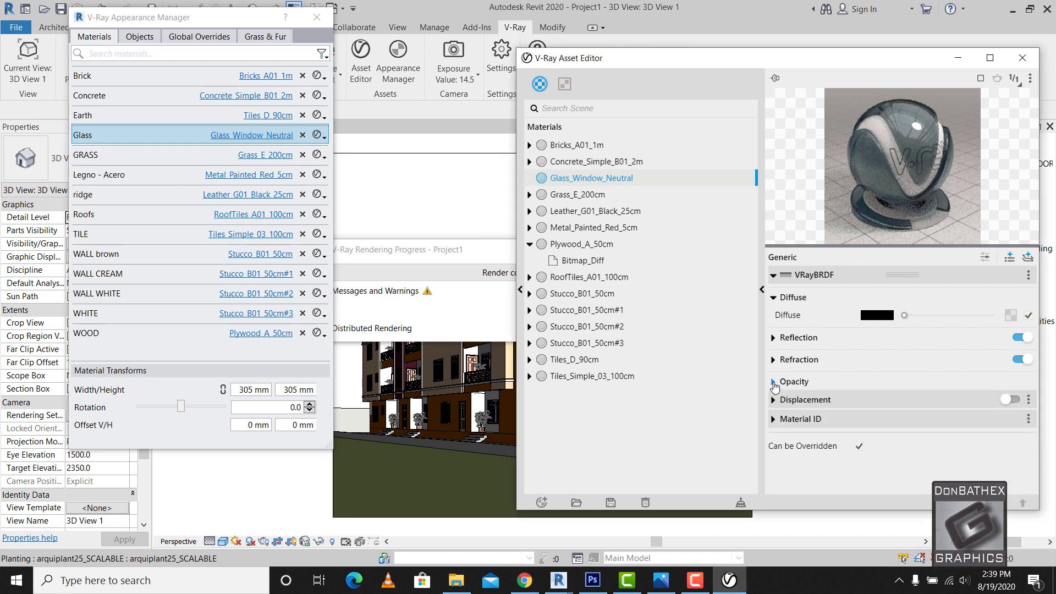
left_click(774, 384)
left_click(773, 383)
left_click(1021, 58)
- Open the Tiles_D_90cm material assigned to Earth, brighten its diffuse colour to white and set its bump amount to 5, closing the editor
left_click(244, 116)
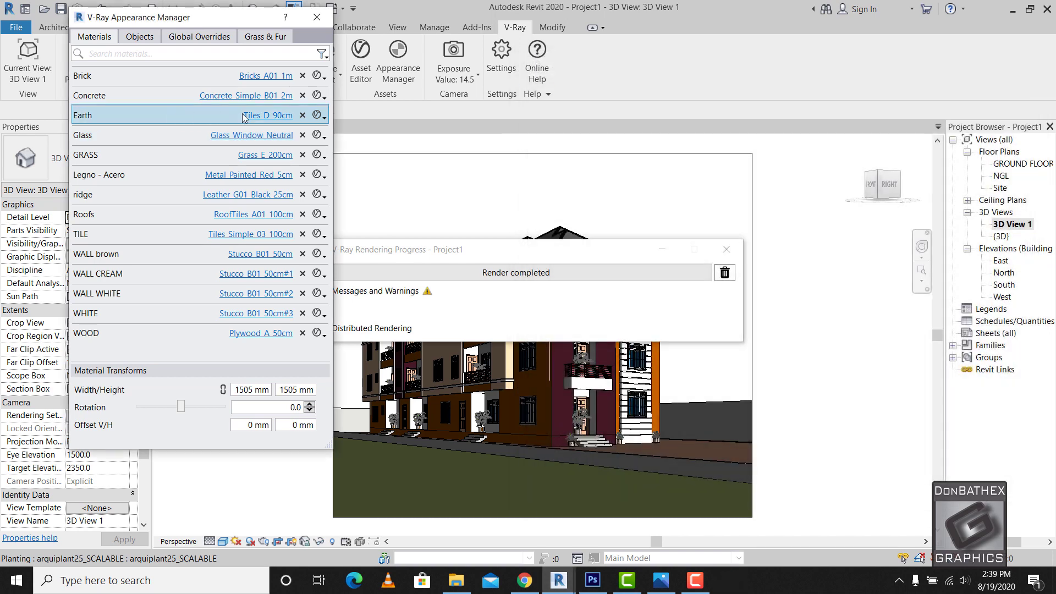
left_click(244, 117)
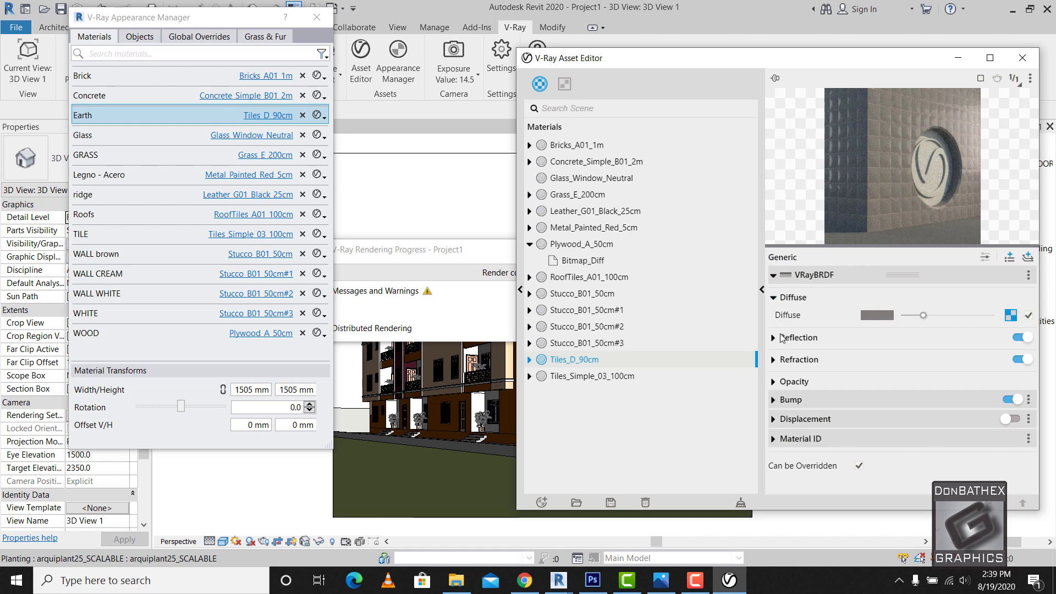
left_click_drag(924, 316, 993, 319)
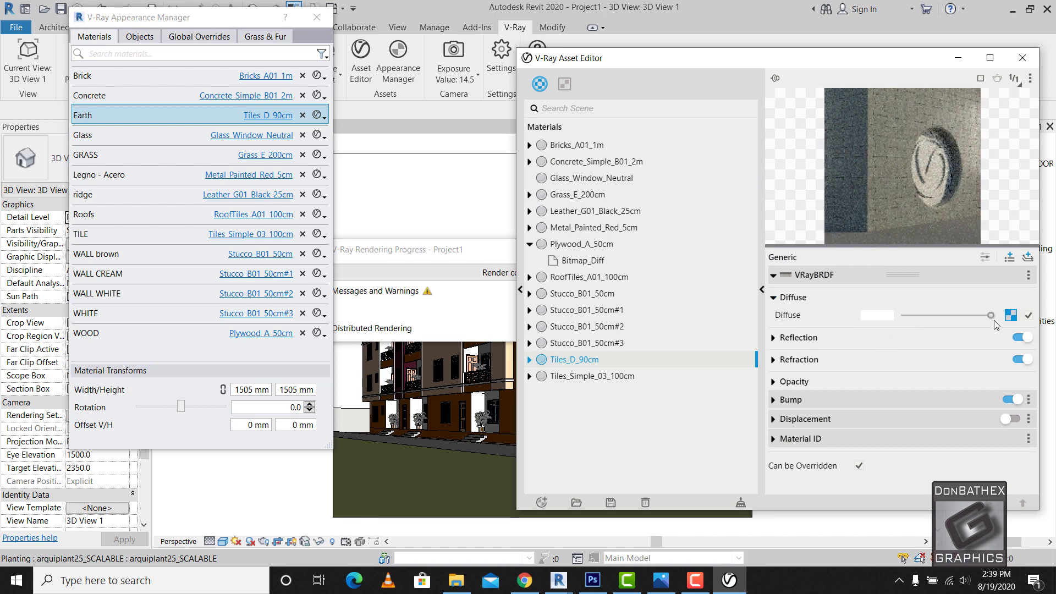
left_click(773, 400)
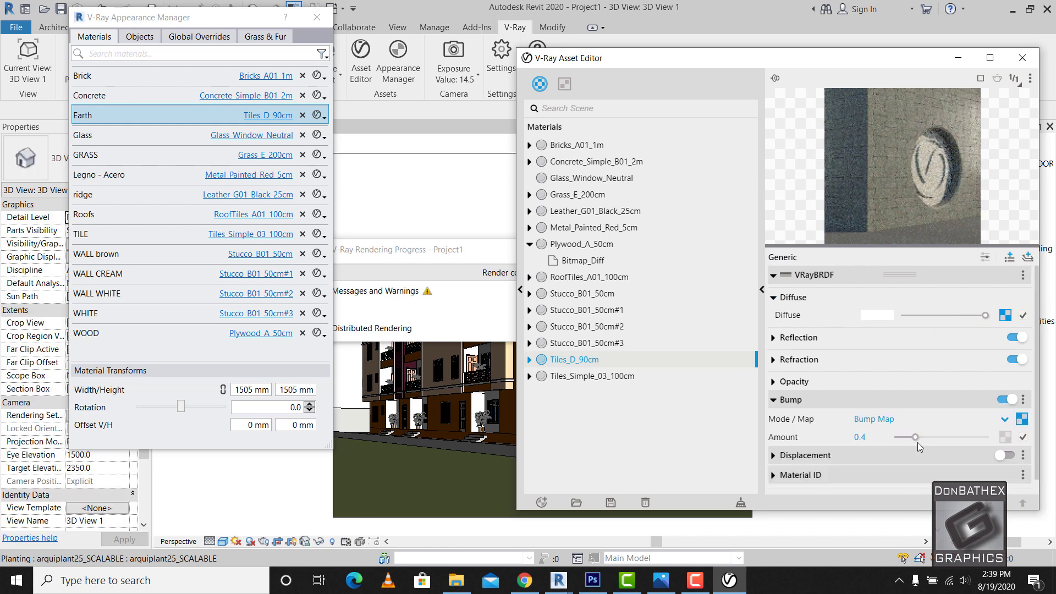
double_click(879, 437)
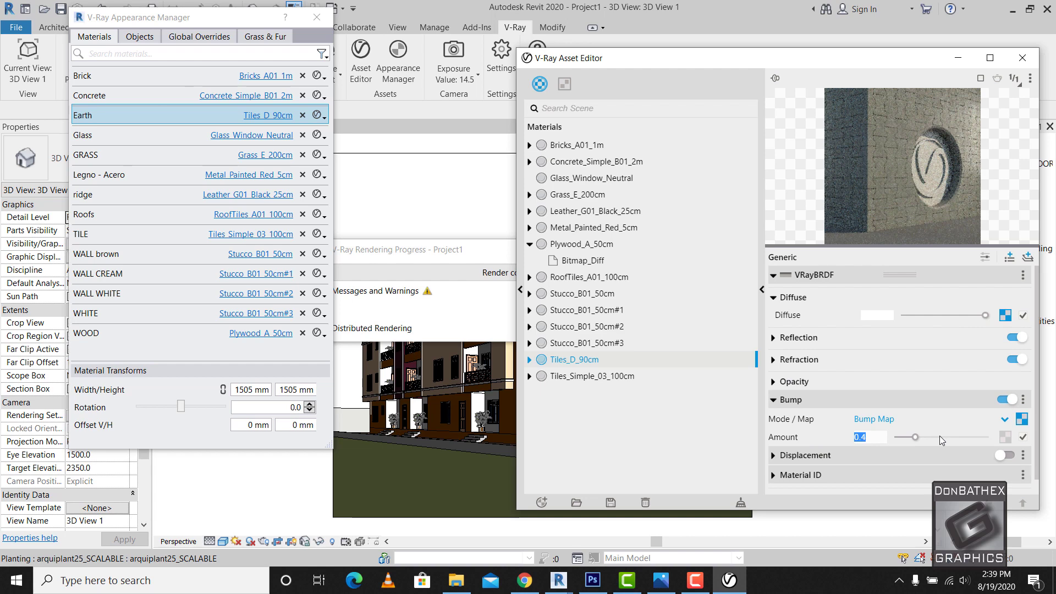
type("5")
key("Return")
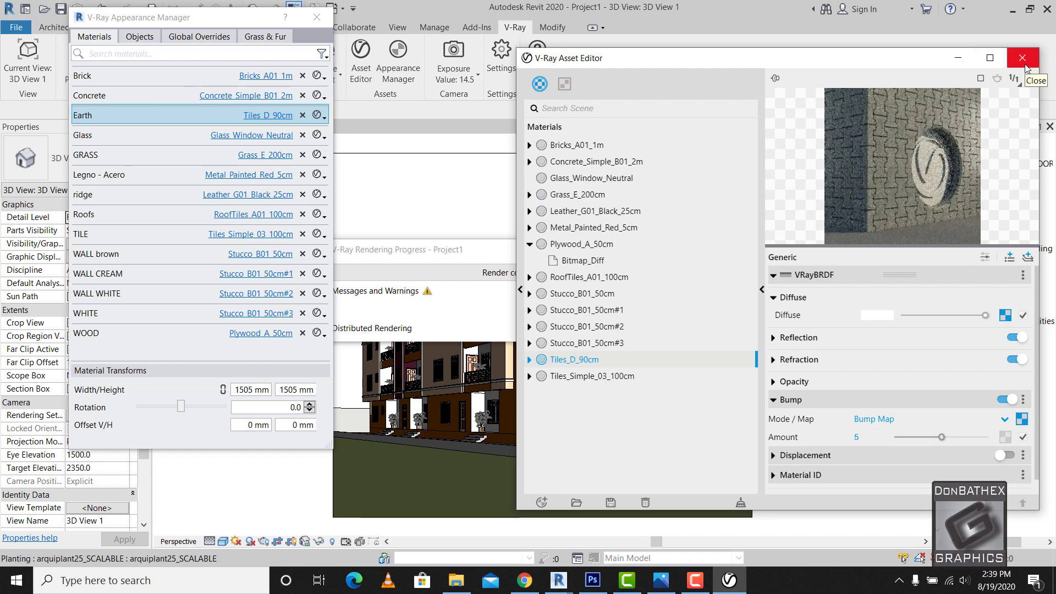
left_click(1022, 58)
- Open the Bricks_A01_1m material assigned to Brick, set its bump amount to 5, and close the V-Ray Asset Editor
left_click(175, 93)
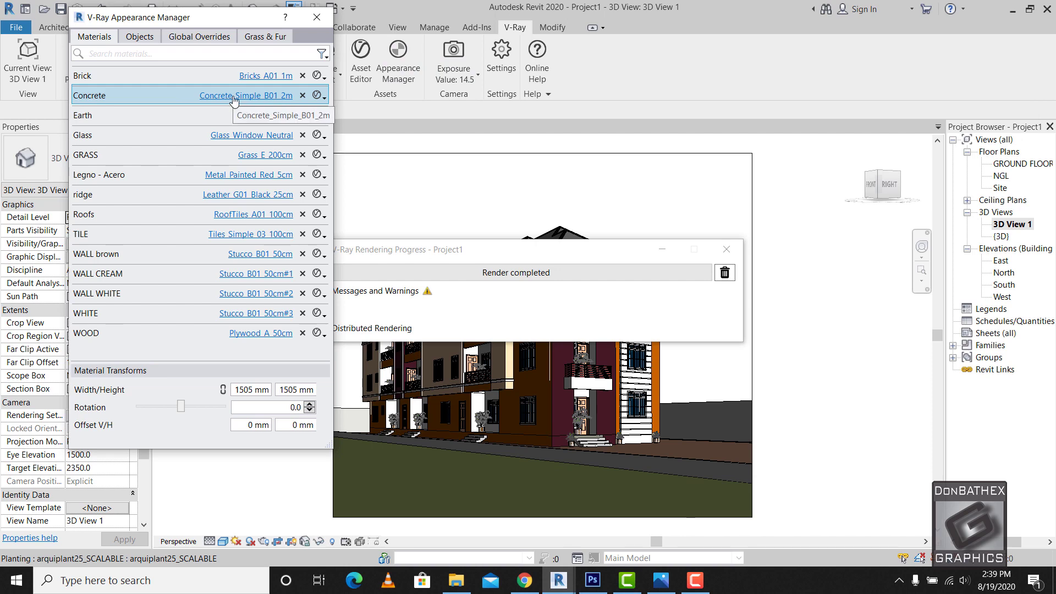
left_click(144, 75, "ctrl")
left_click(278, 82)
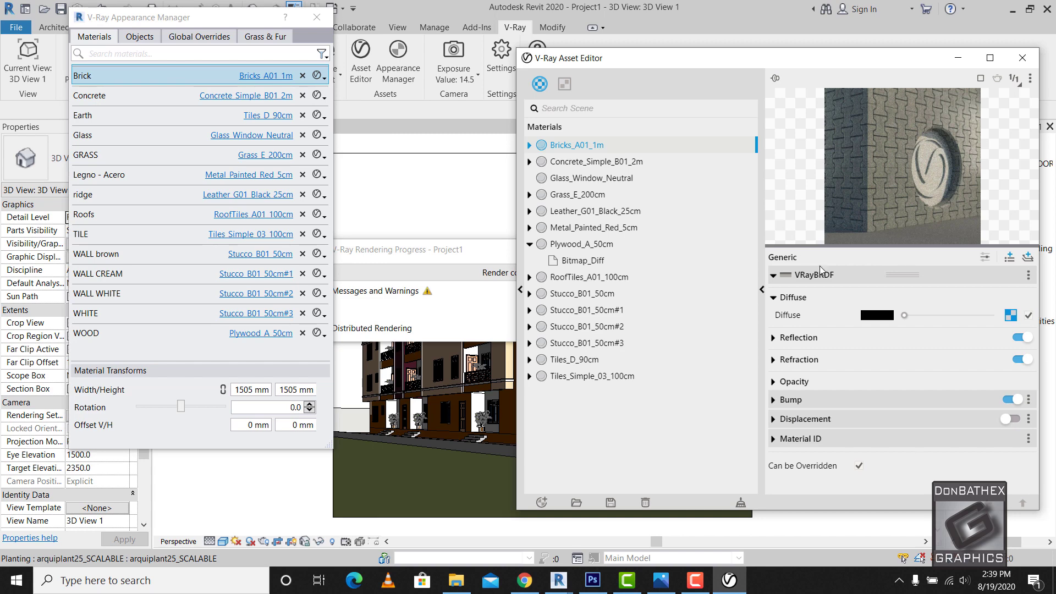
left_click(773, 400)
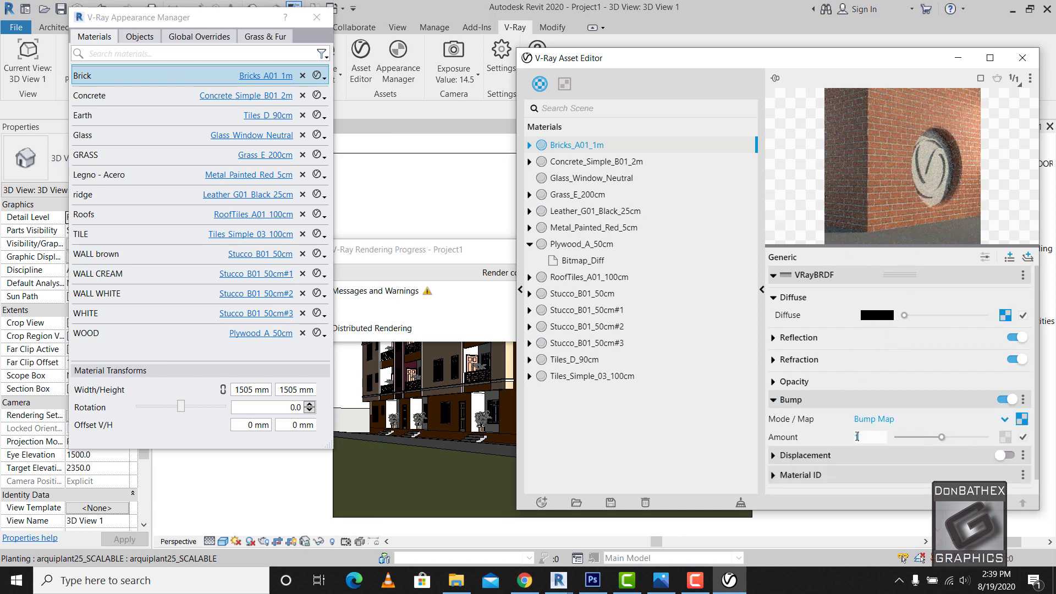
key("Return")
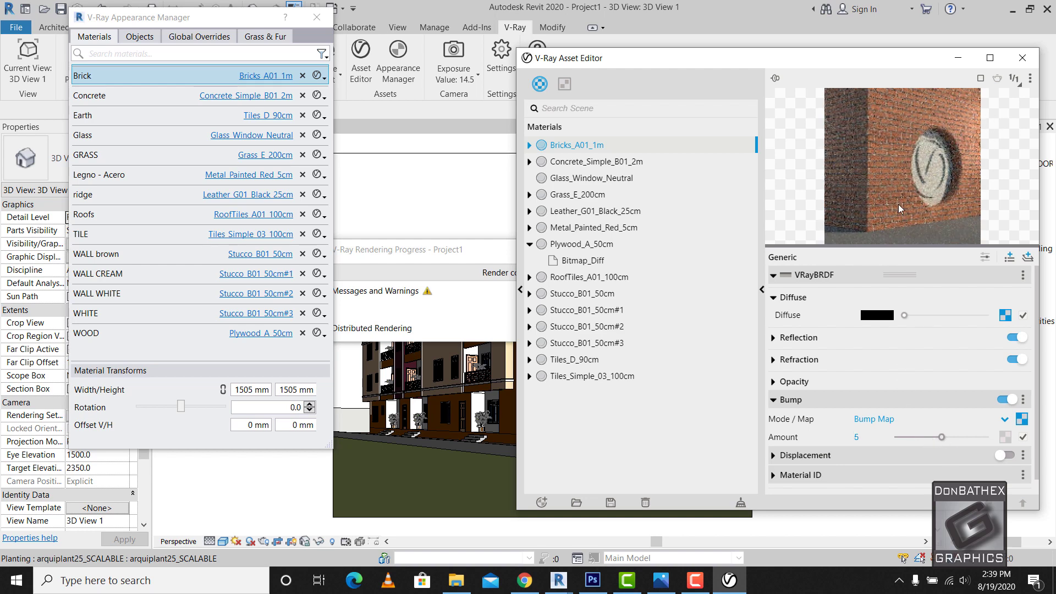
left_click(1022, 57)
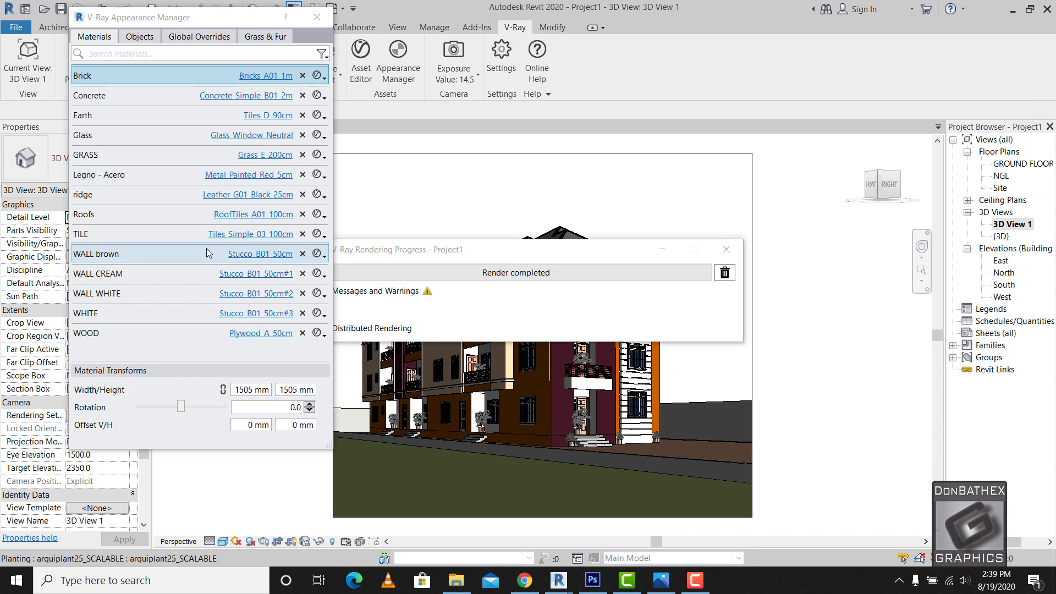
- Open the RoofTiles_A01_100cm material assigned to Roofs and replace its diffuse bitmap with 113_grey spanish clay roofing texture-seamless.jpg from the TEXTURES folder
left_click(119, 213)
left_click_drag(252, 216, 238, 218)
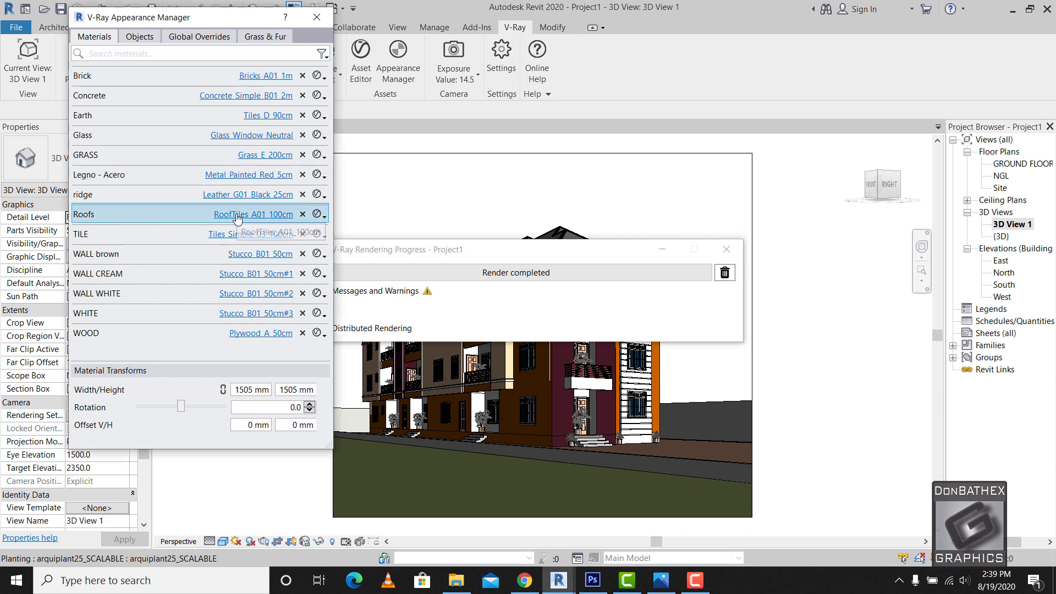
left_click(237, 214)
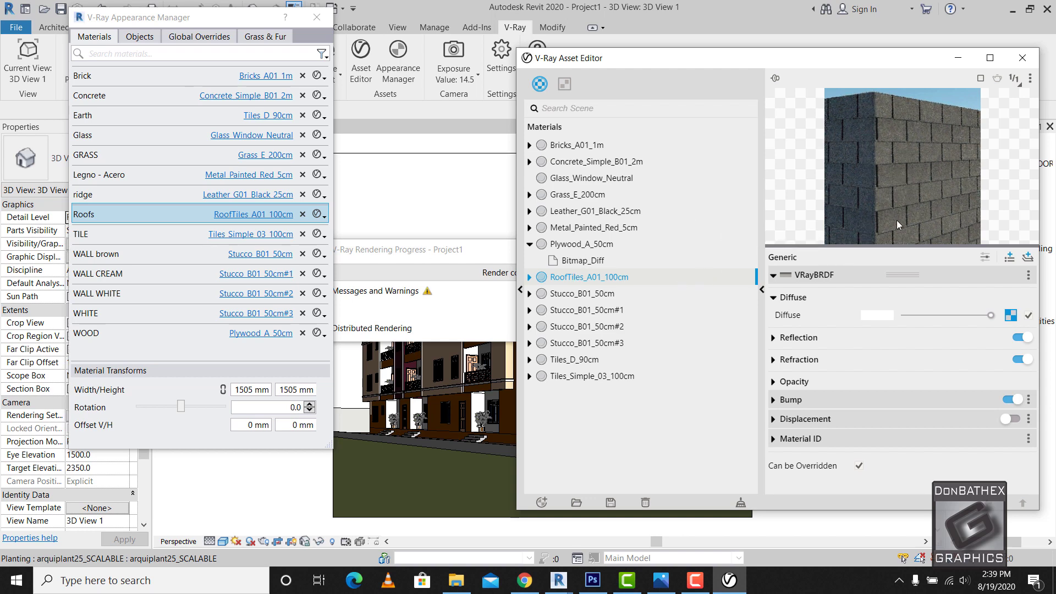
left_click(529, 279)
left_click(581, 295)
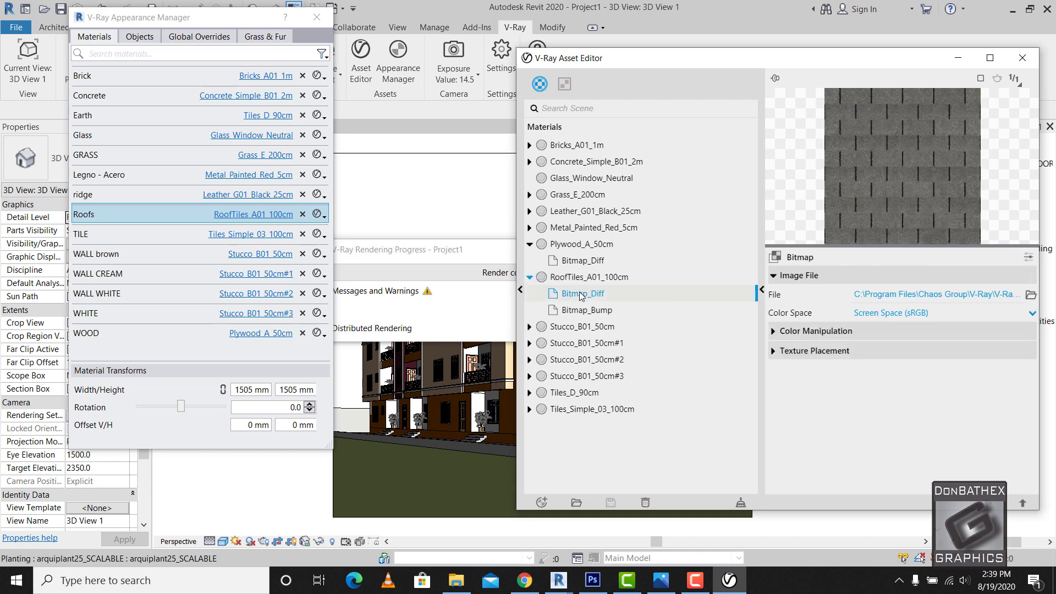
left_click(594, 311)
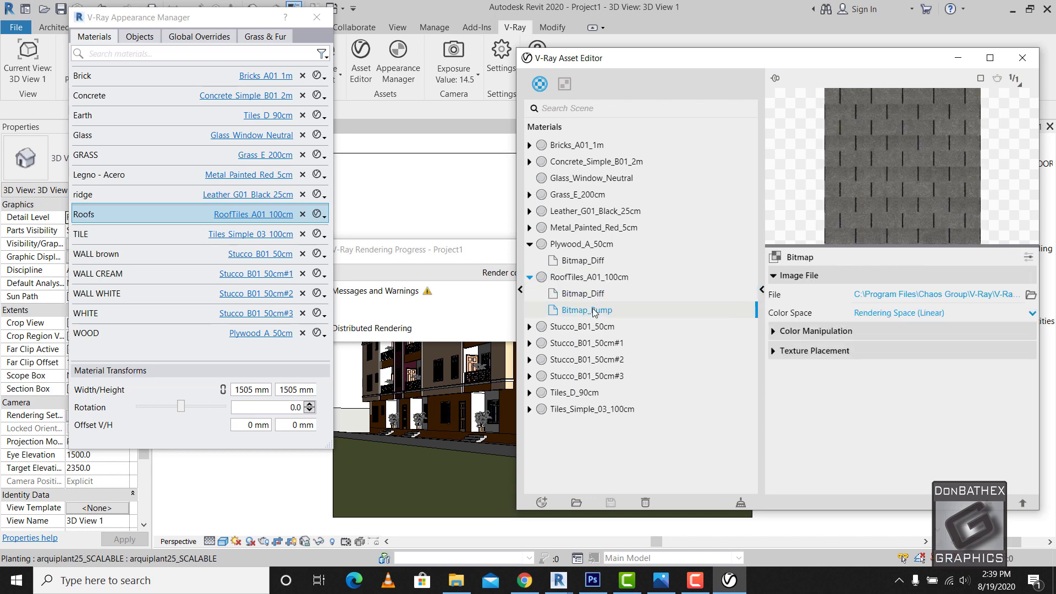
left_click(592, 295)
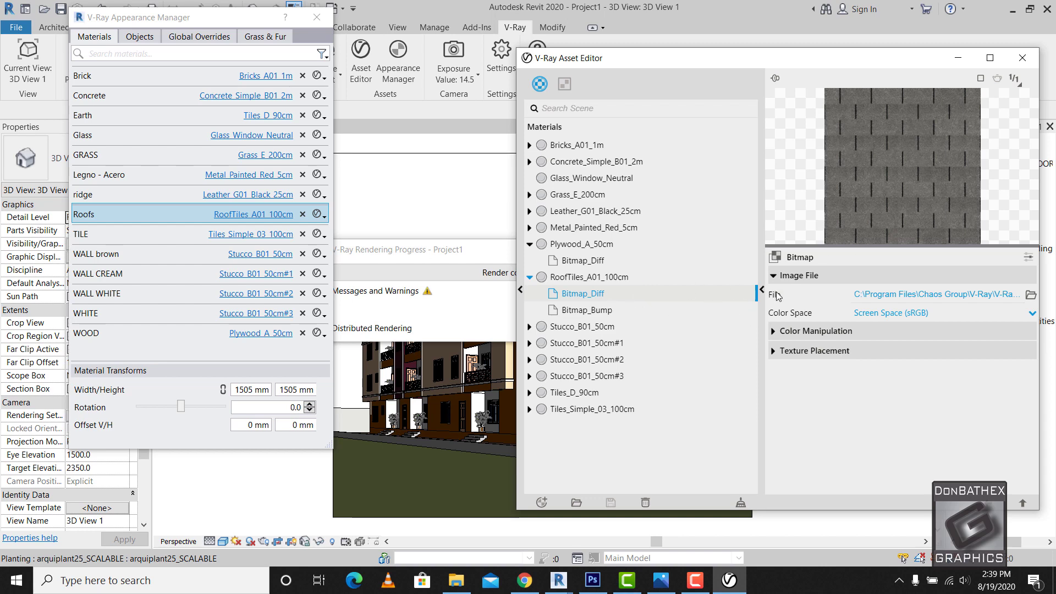
left_click(1030, 299)
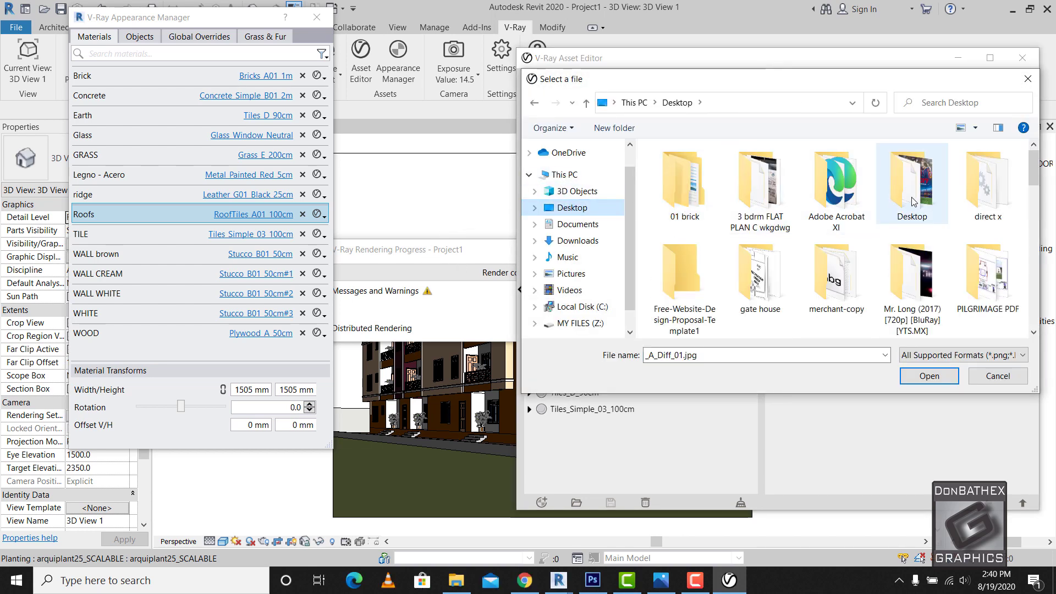
left_click(913, 199)
scroll(824, 308, "down", 1)
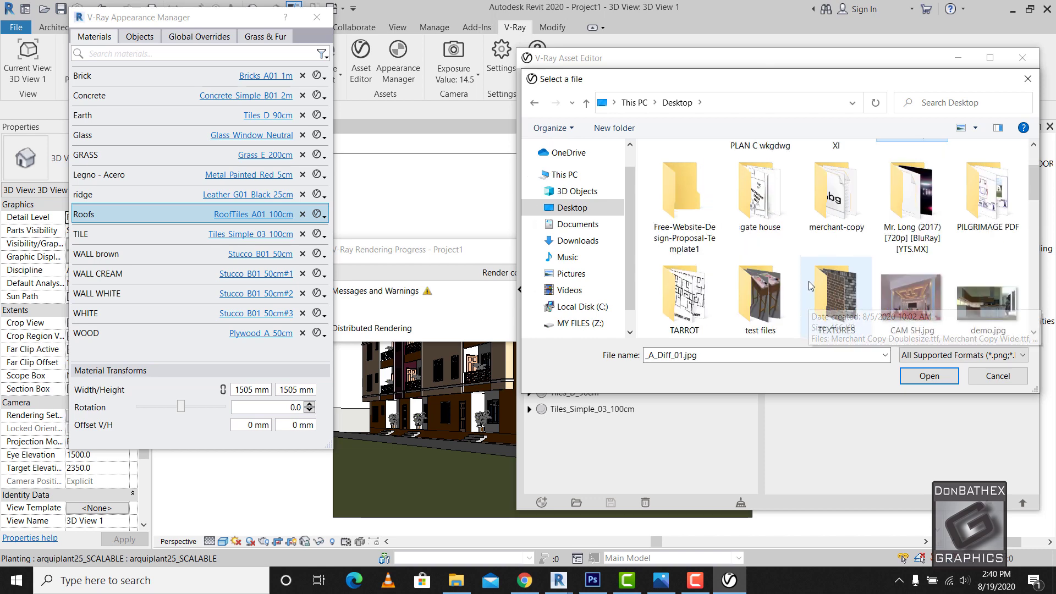
left_click(845, 319)
double_click(845, 319)
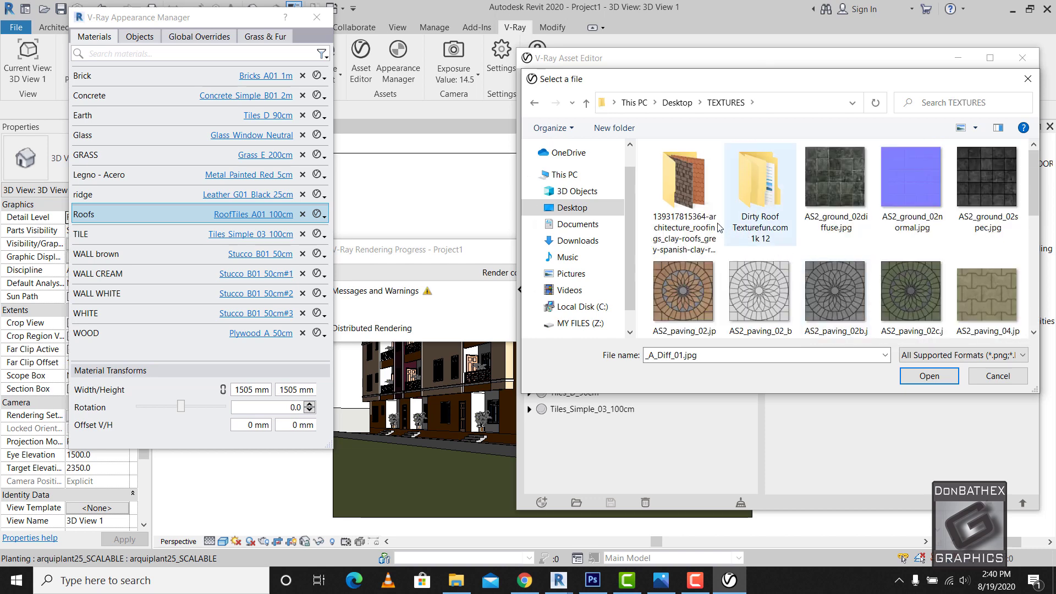
double_click(690, 202)
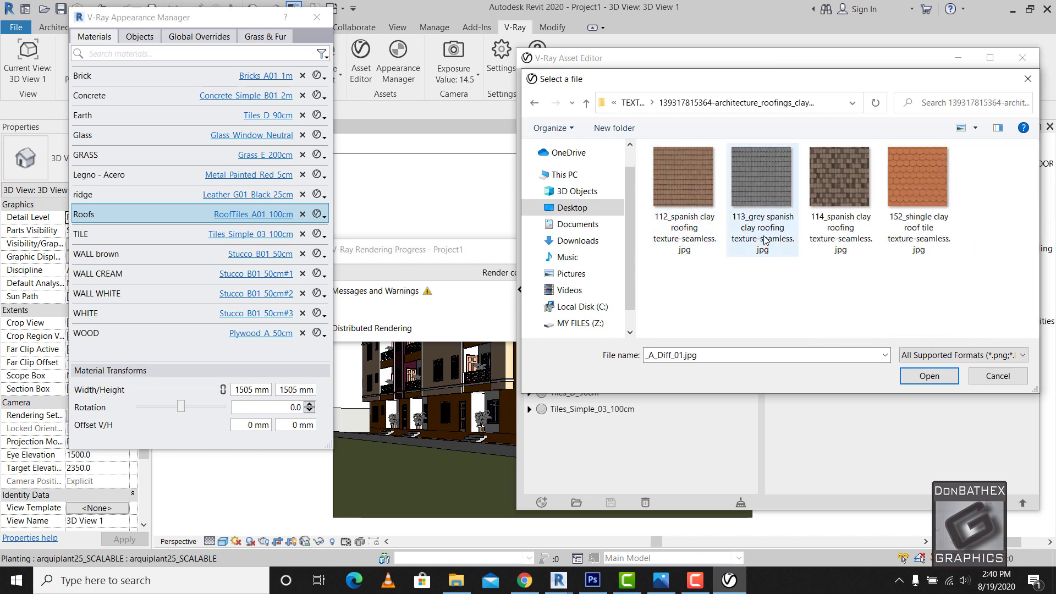
double_click(770, 185)
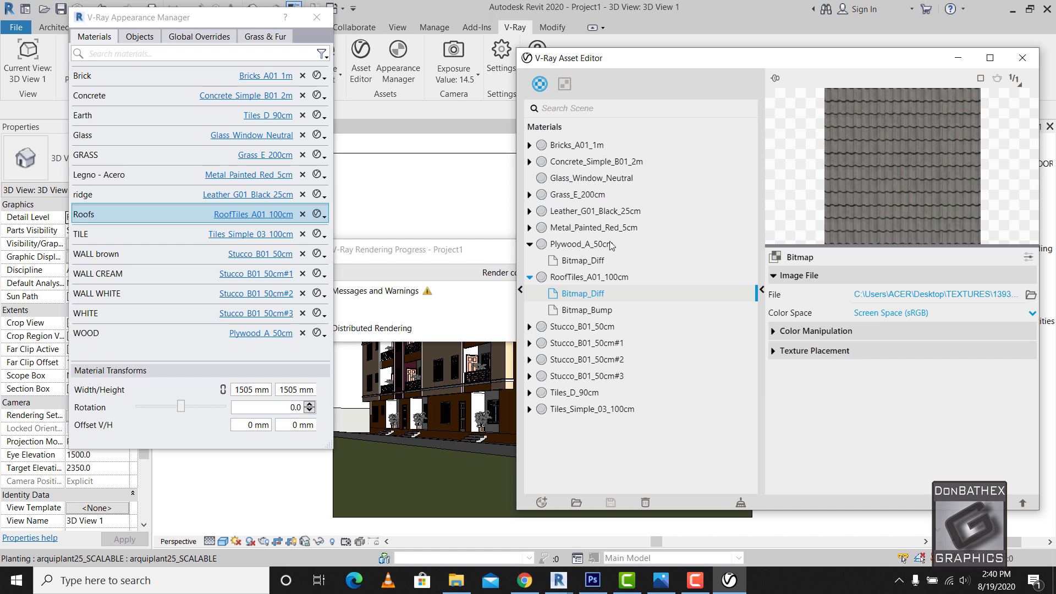
- Replace the bump bitmap of RoofTiles_A01_100cm with the same 113_grey spanish clay roofing texture-seamless.jpg image
left_click(588, 310)
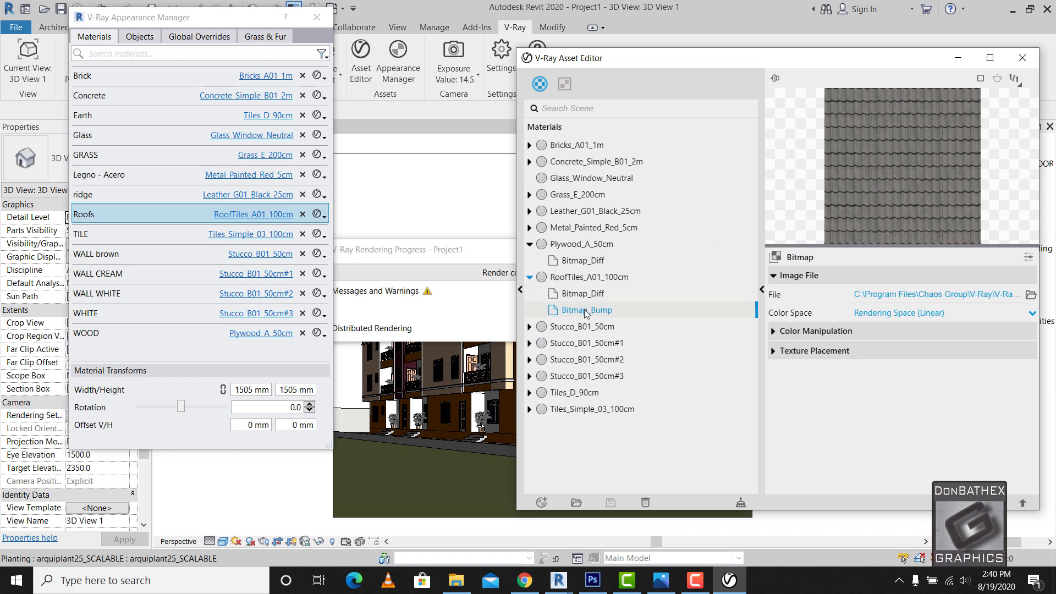
left_click(1030, 295)
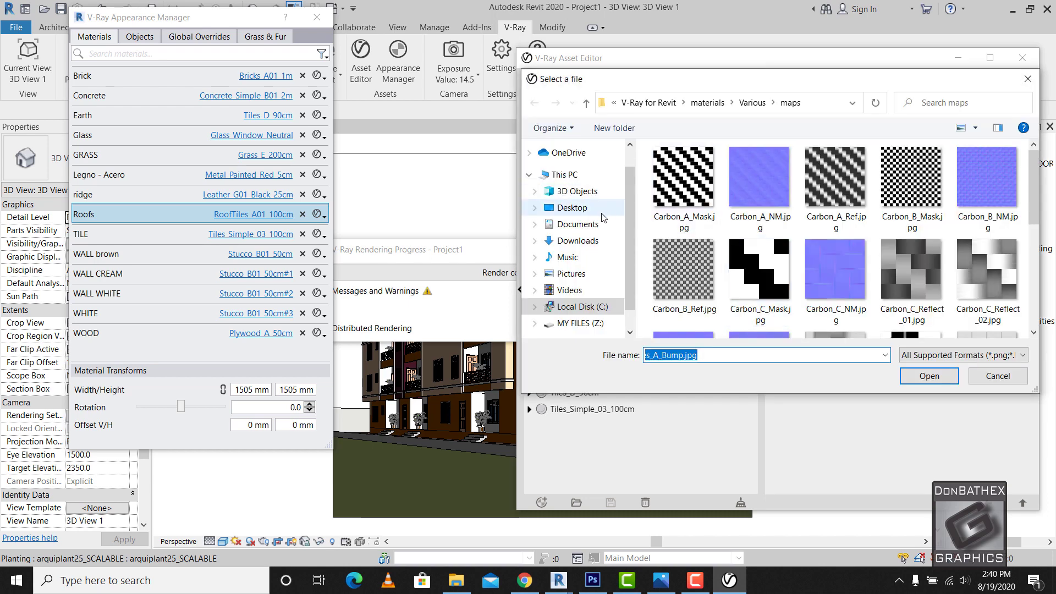
left_click(572, 208)
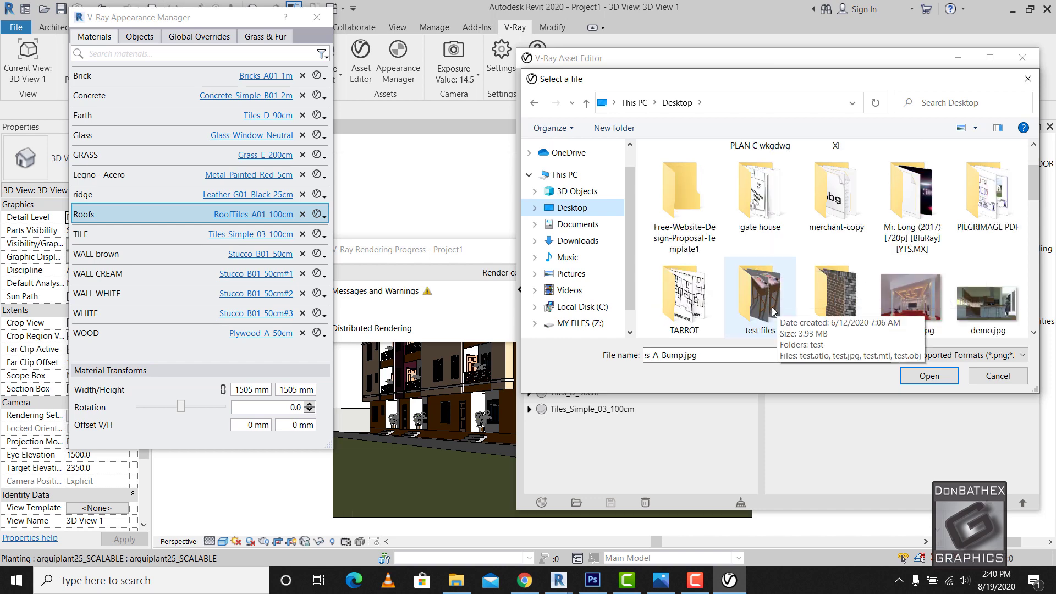
double_click(839, 299)
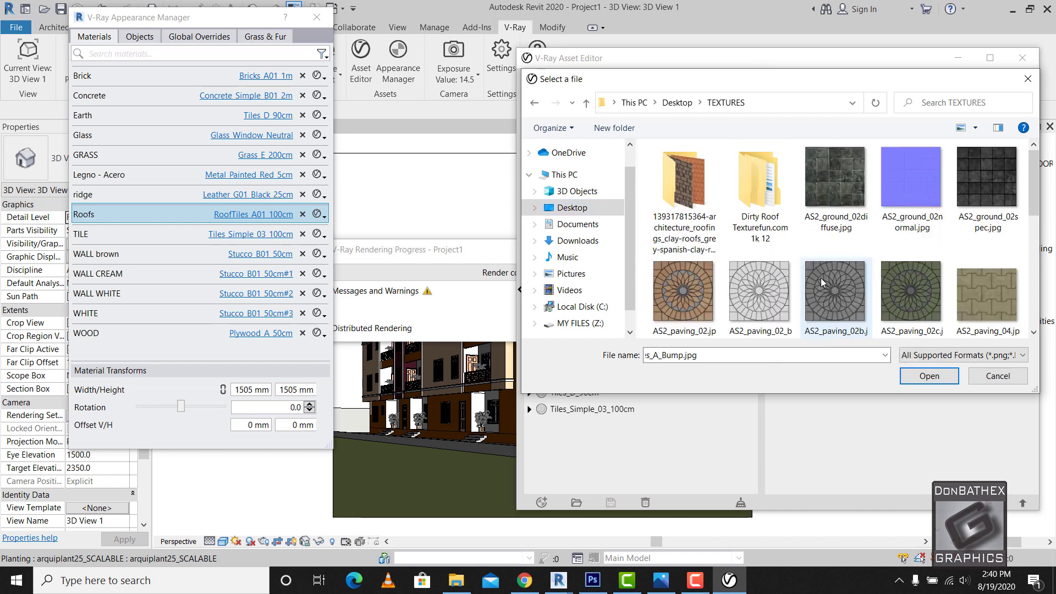
double_click(685, 186)
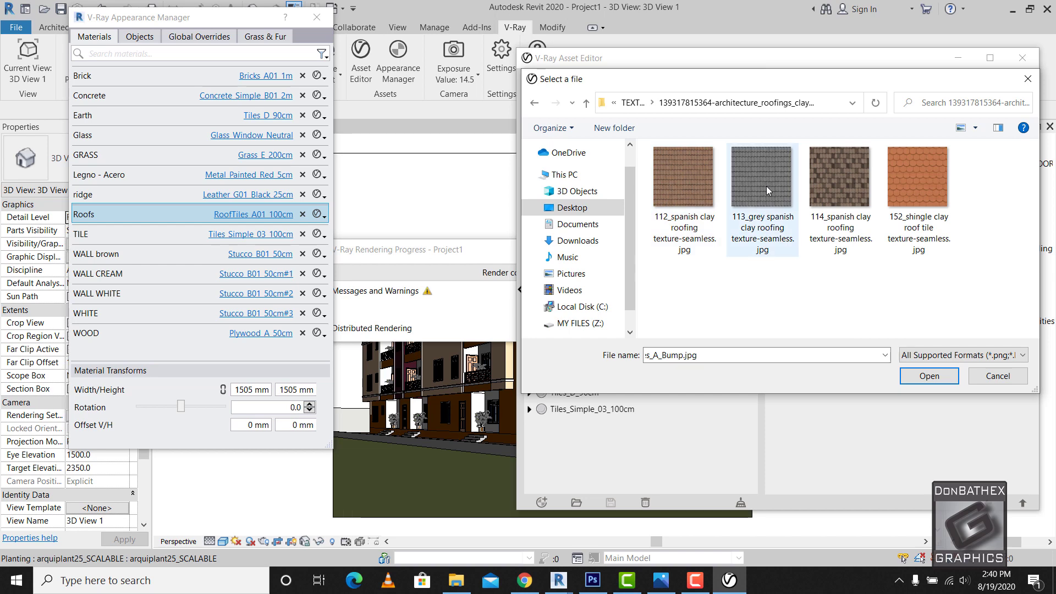
double_click(767, 186)
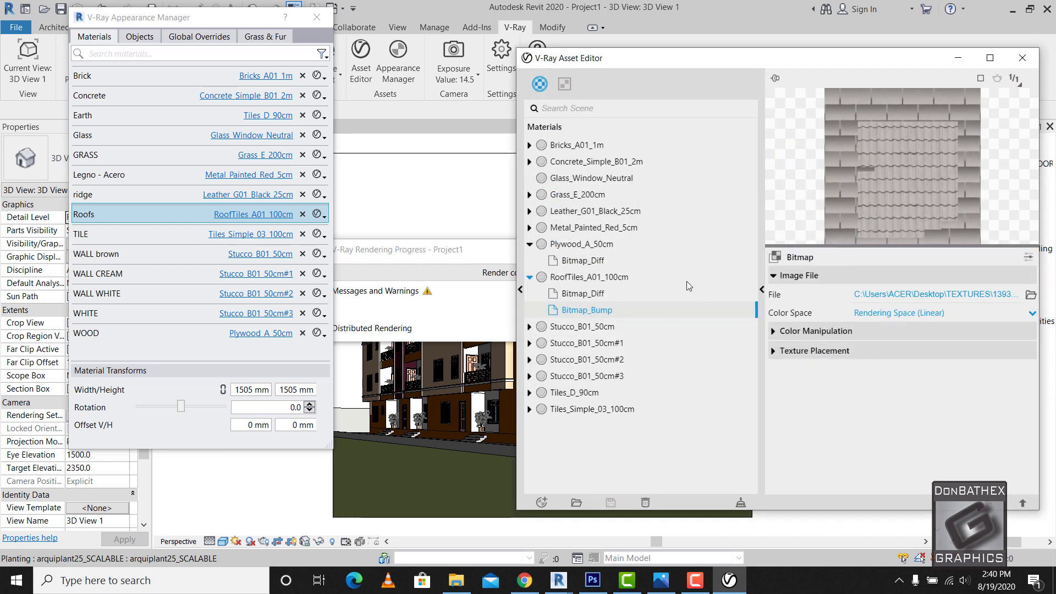
- Slightly reduce the color gain of the diffuse bitmap in RoofTiles_A01_100cm to an off-white
left_click(592, 297)
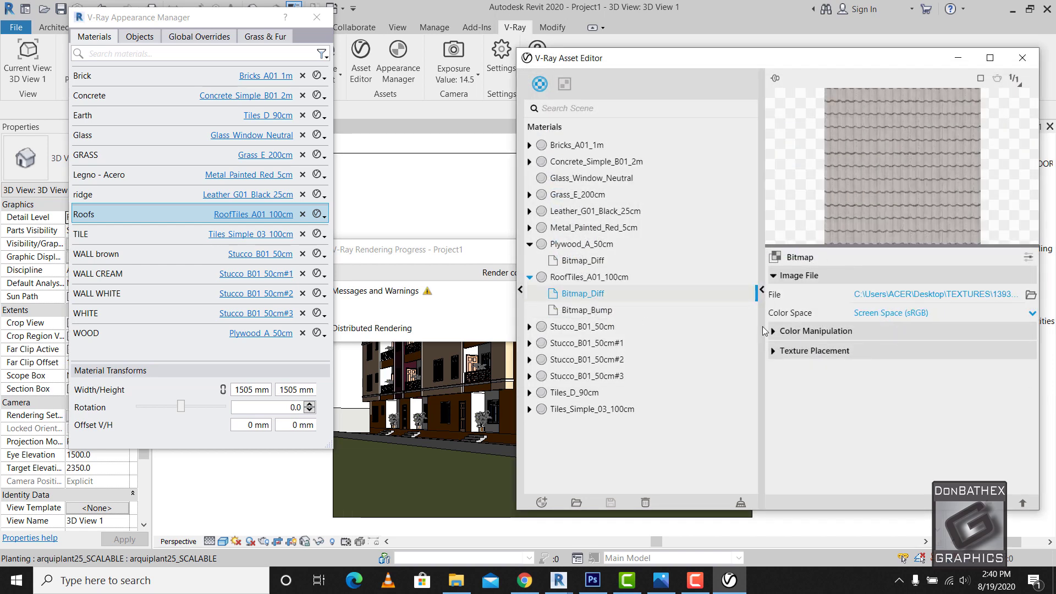
left_click(775, 331)
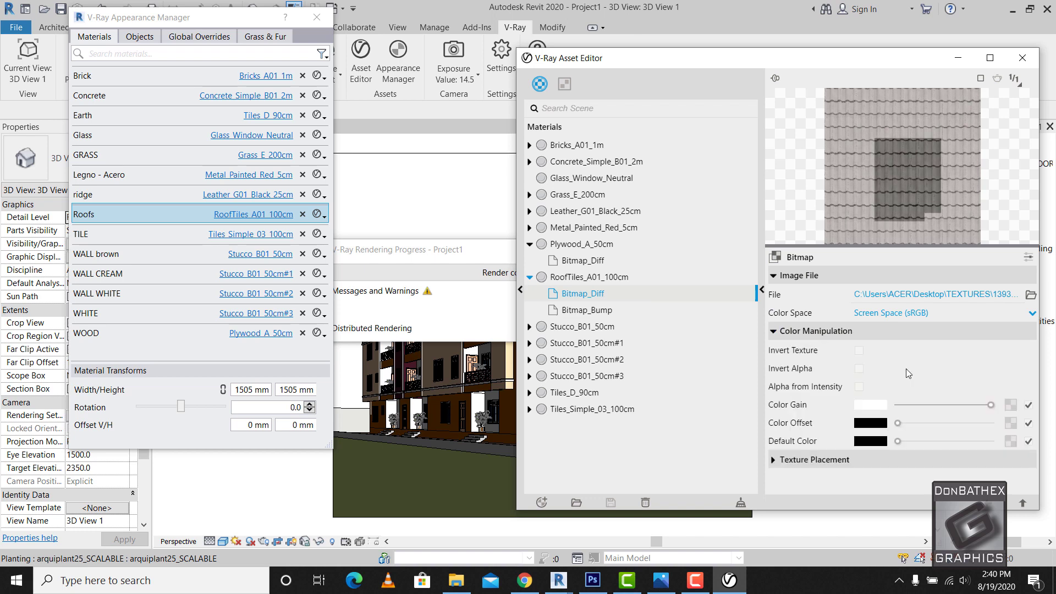
left_click(982, 403)
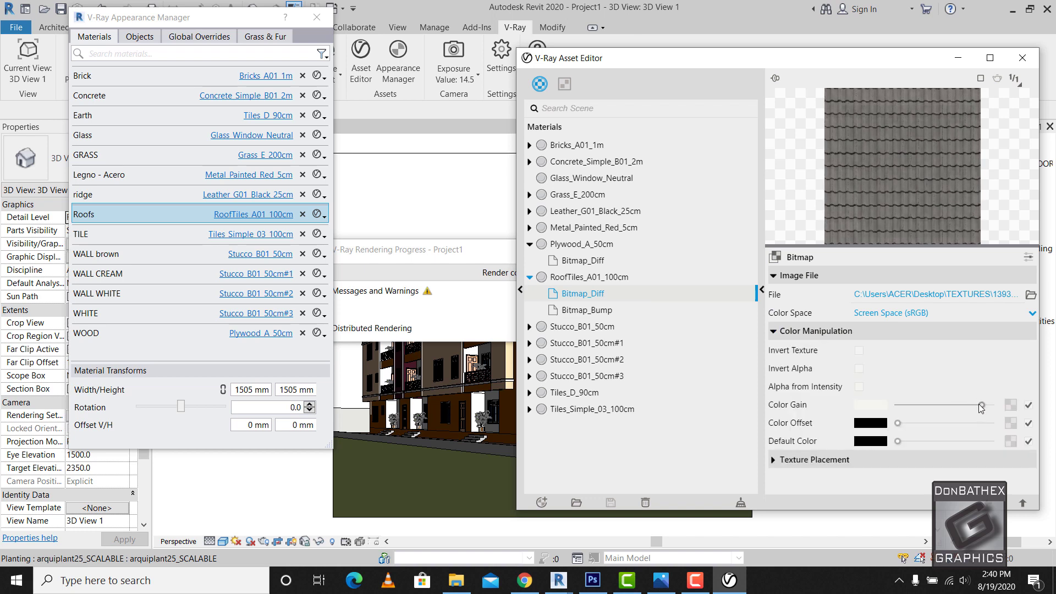
- Set the bump amount of RoofTiles_A01_100cm to 5 and close the V-Ray Asset Editor and Appearance Manager
left_click(579, 278)
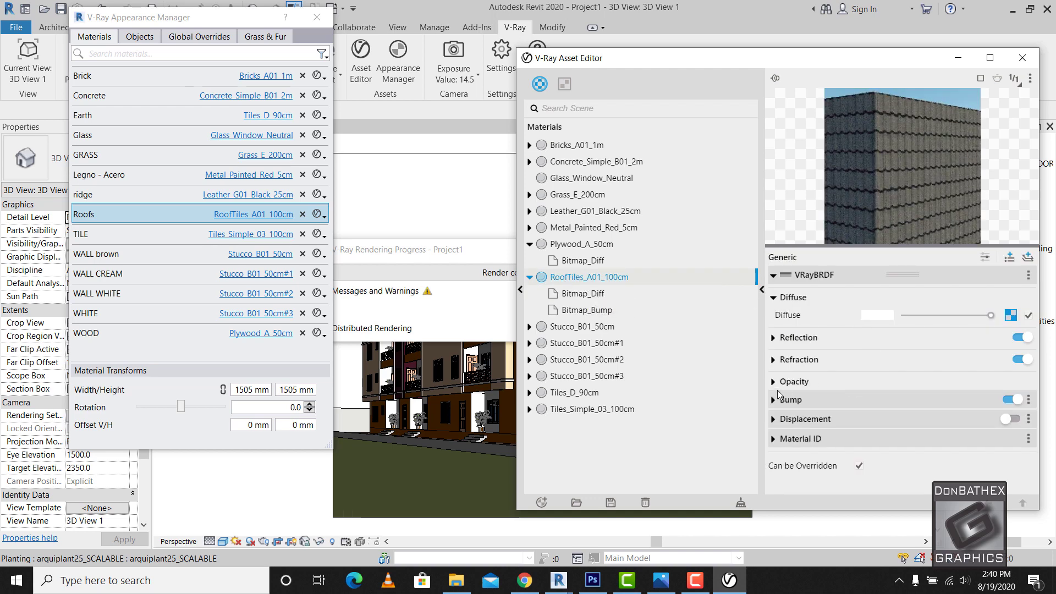
left_click(776, 399)
left_click(865, 436)
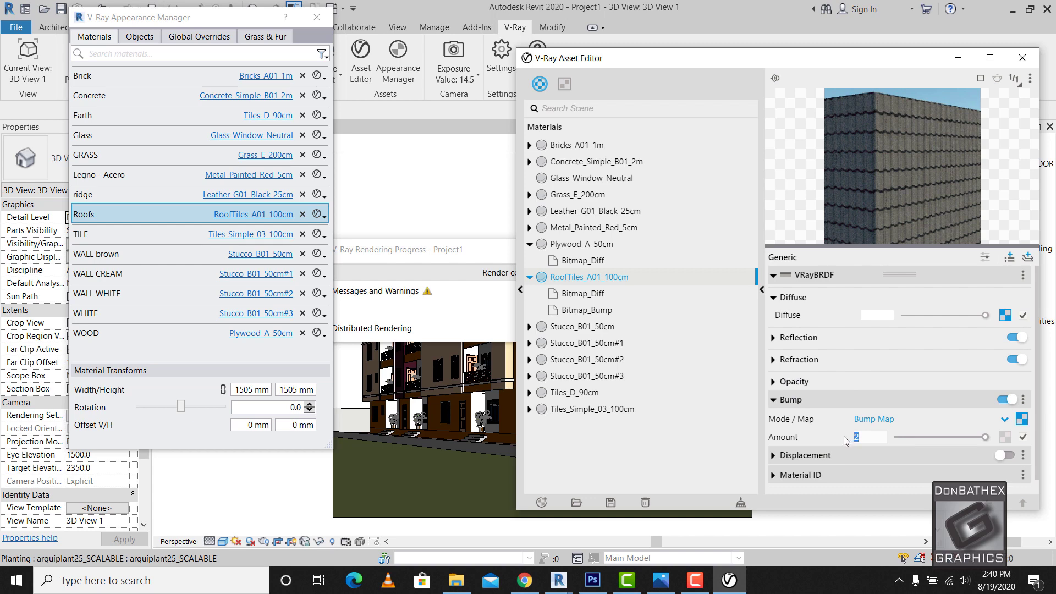
type("5")
key("Return")
left_click(1021, 57)
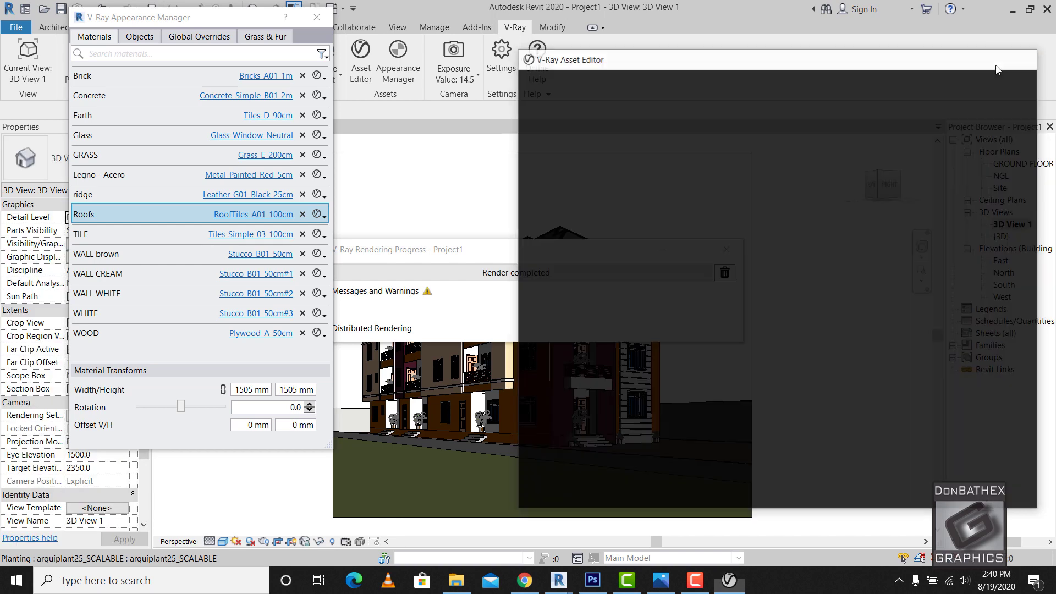
left_click(315, 19)
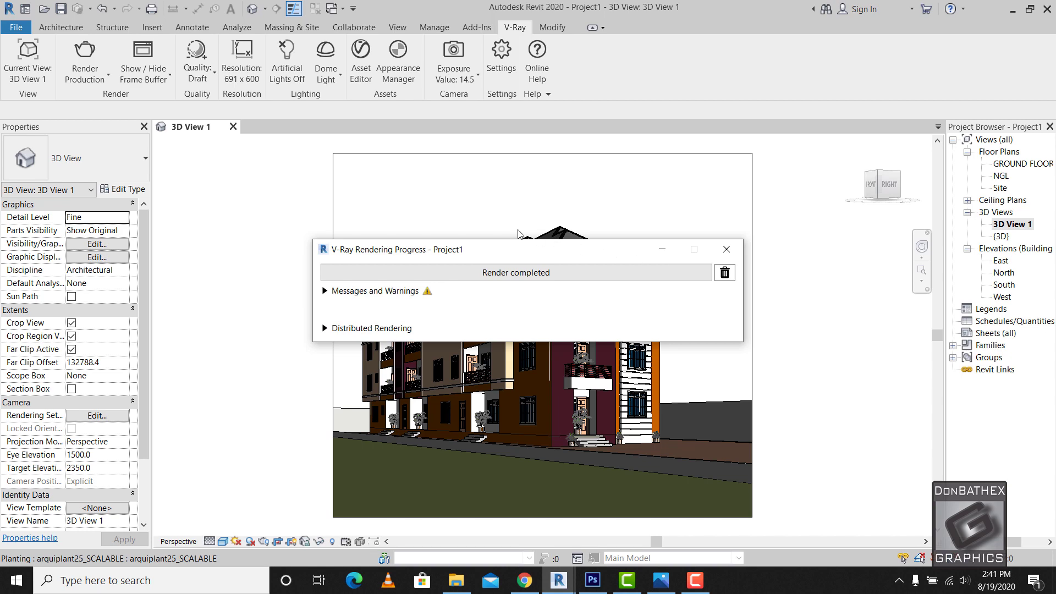
- Render 3D View 1 with V-Ray, bring up the frame buffer and stop the render once the building image has appeared
left_click(85, 58)
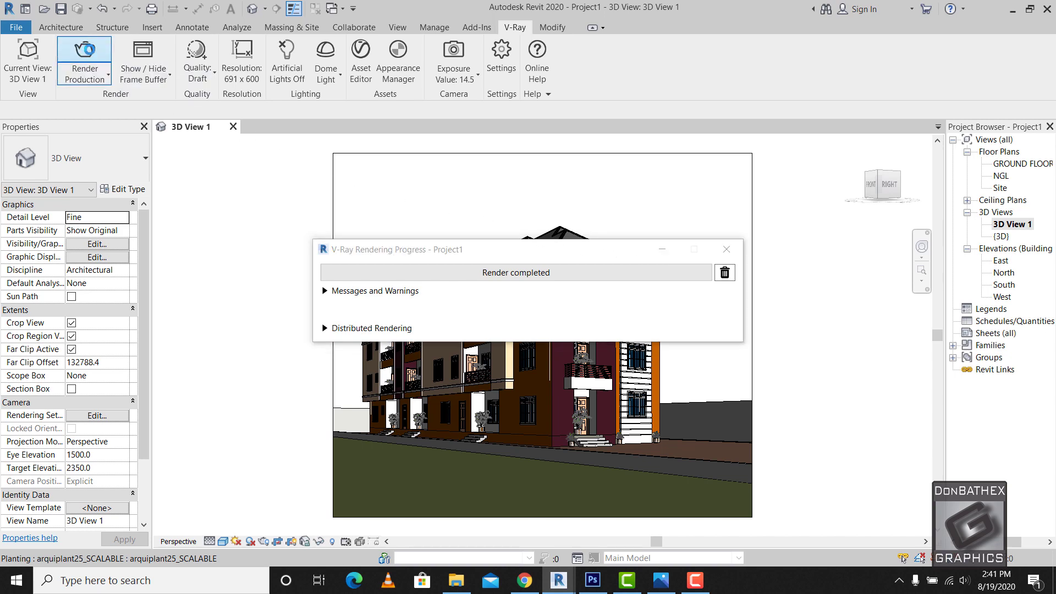
mouse_move(558, 580)
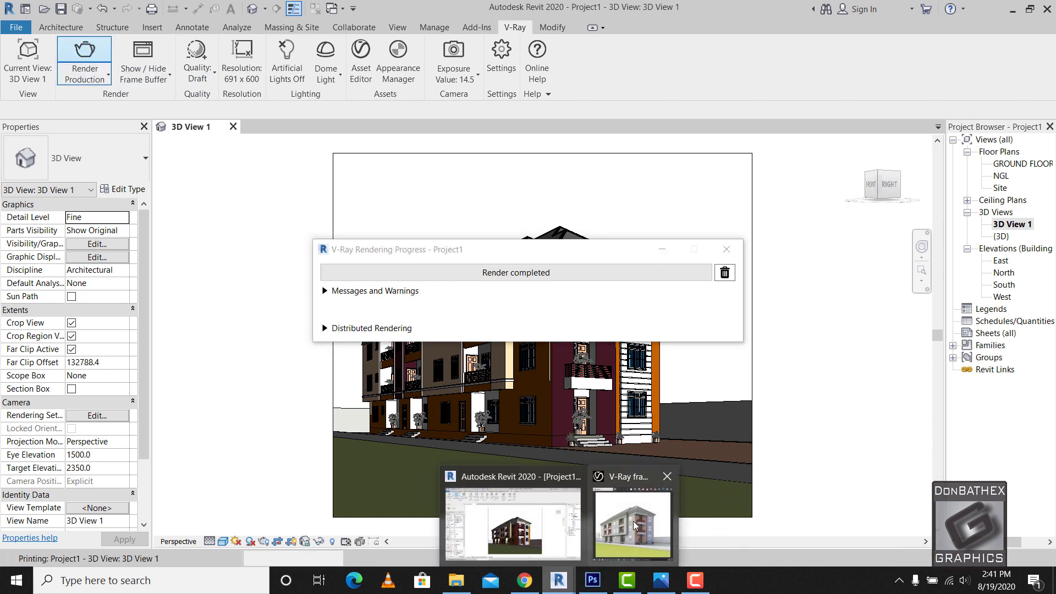
left_click(633, 516)
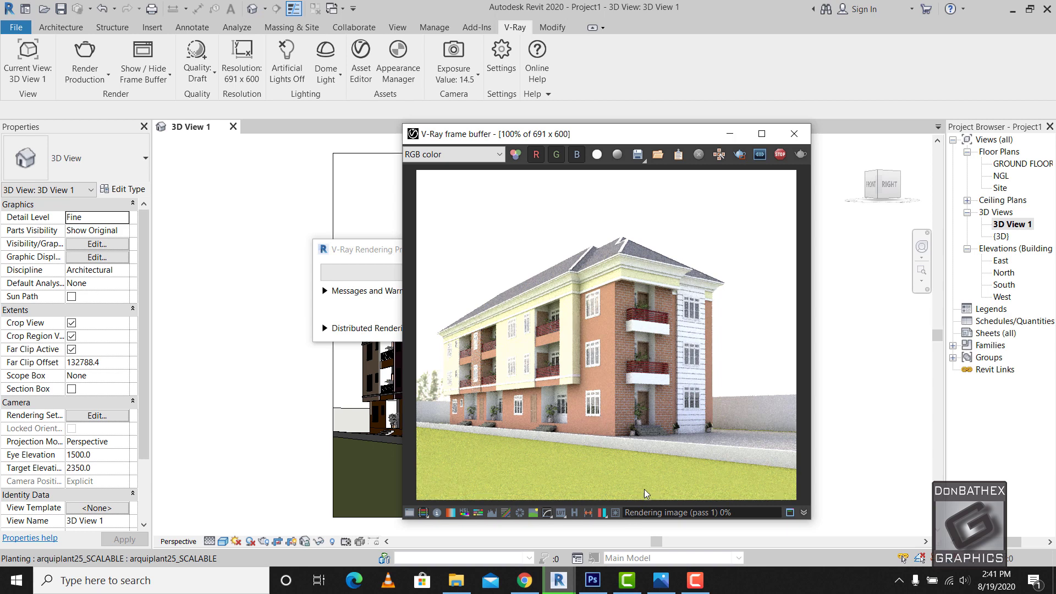
left_click(780, 155)
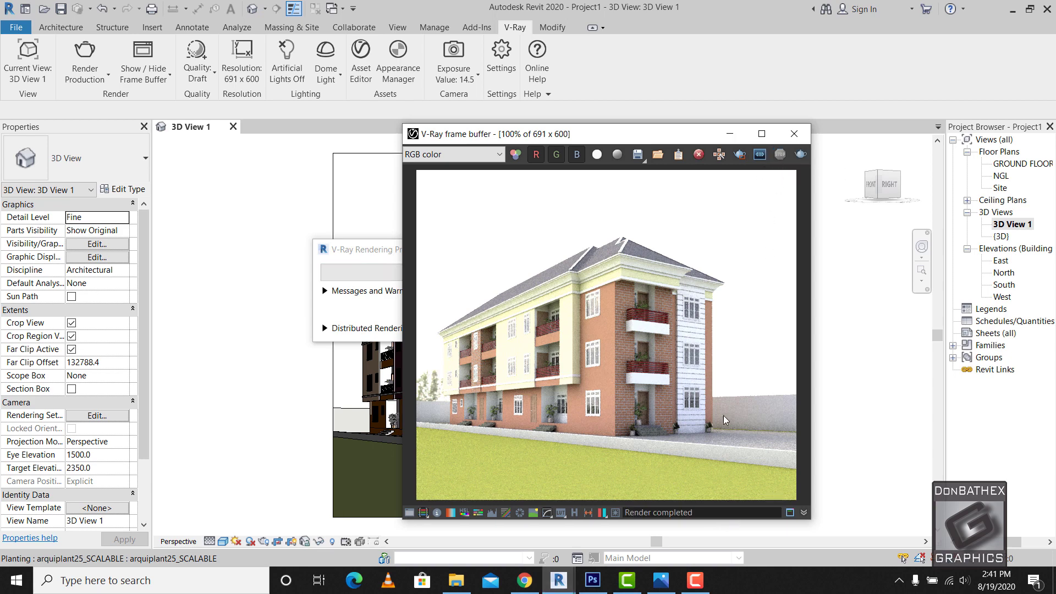
left_click(696, 573)
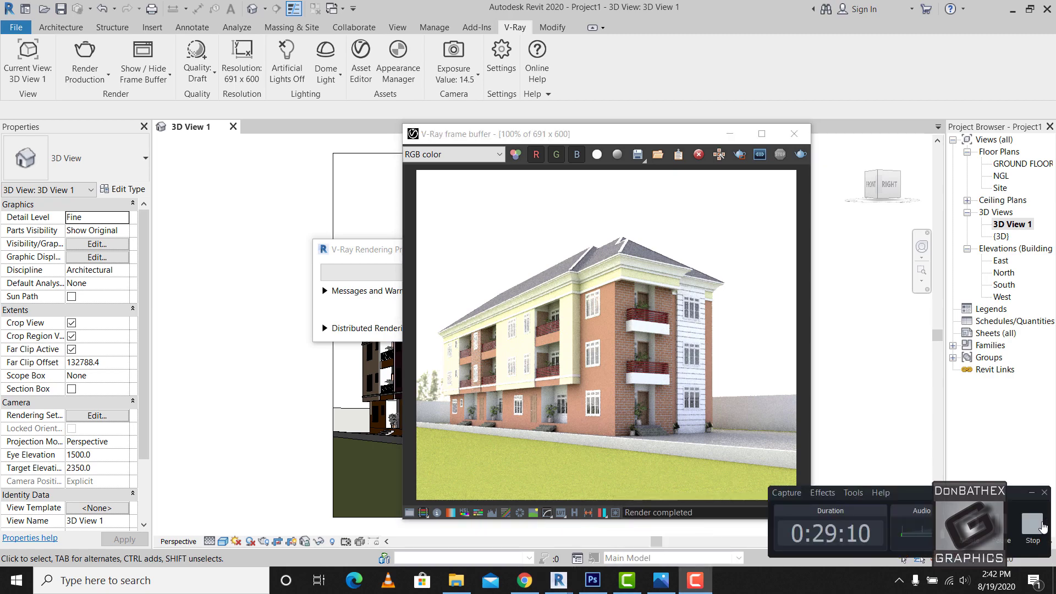